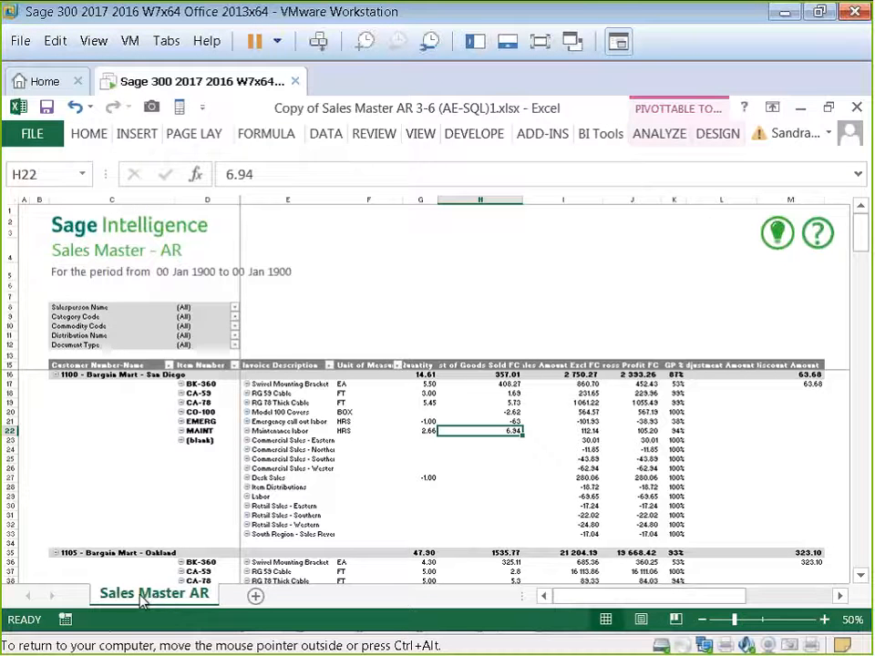
# Step: Unhide the hidden Sheet1 worksheet
pyautogui.rightClick(146, 599)
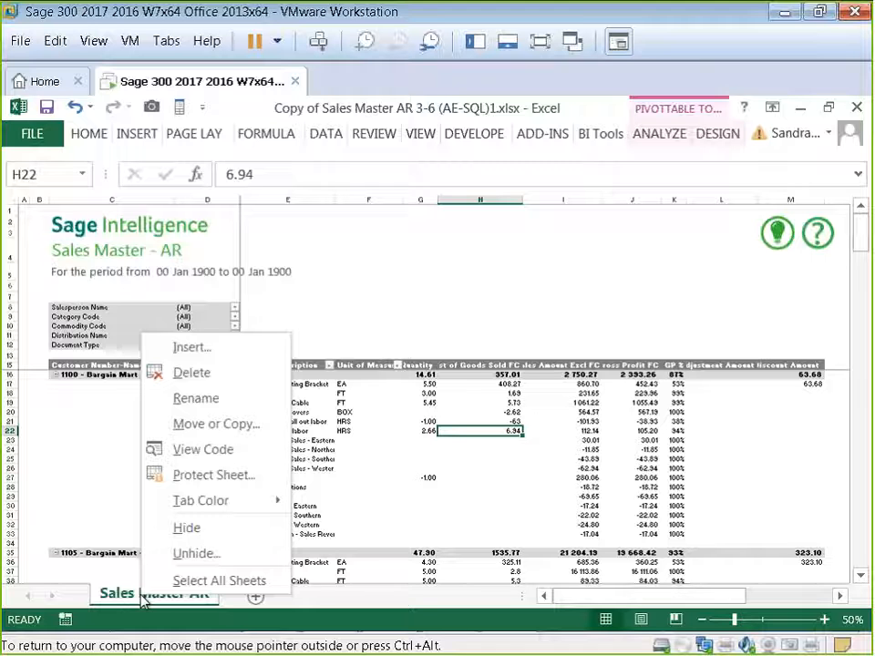
pyautogui.click(194, 553)
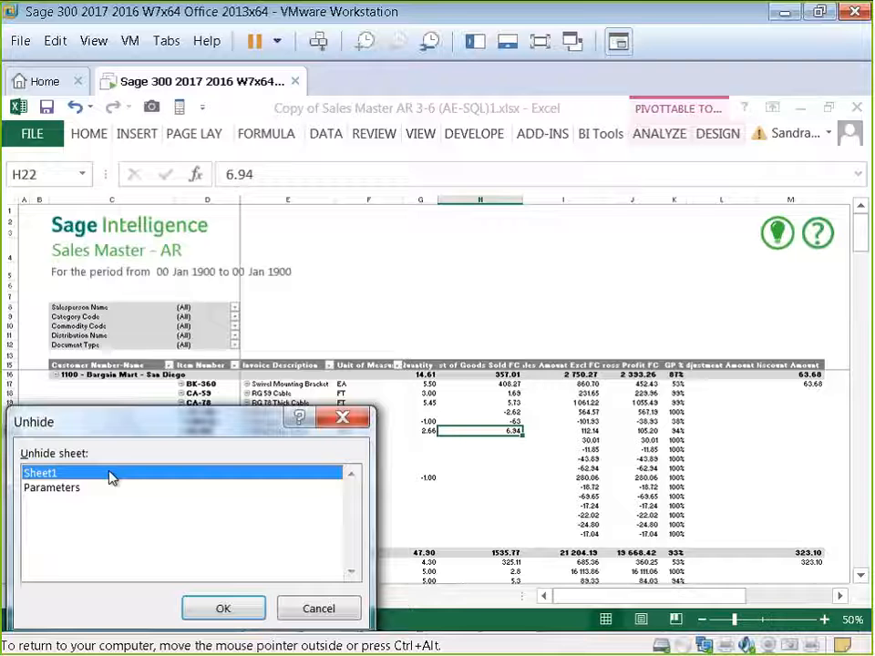
pyautogui.click(213, 617)
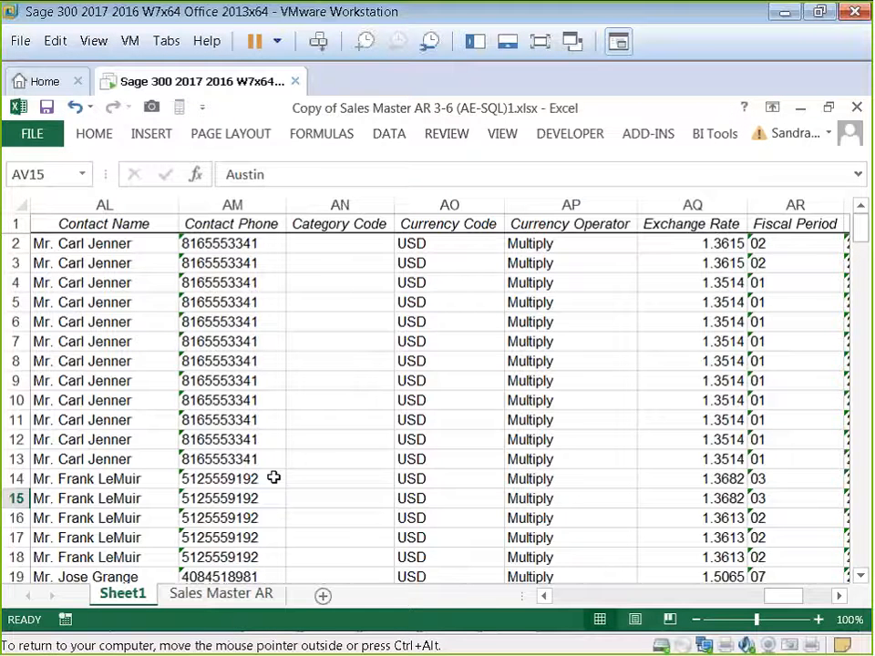
# Step: Zoom the sheet to 80% and browse Sheet1's columns and rows to find the Currency column
pyautogui.click(695, 620)
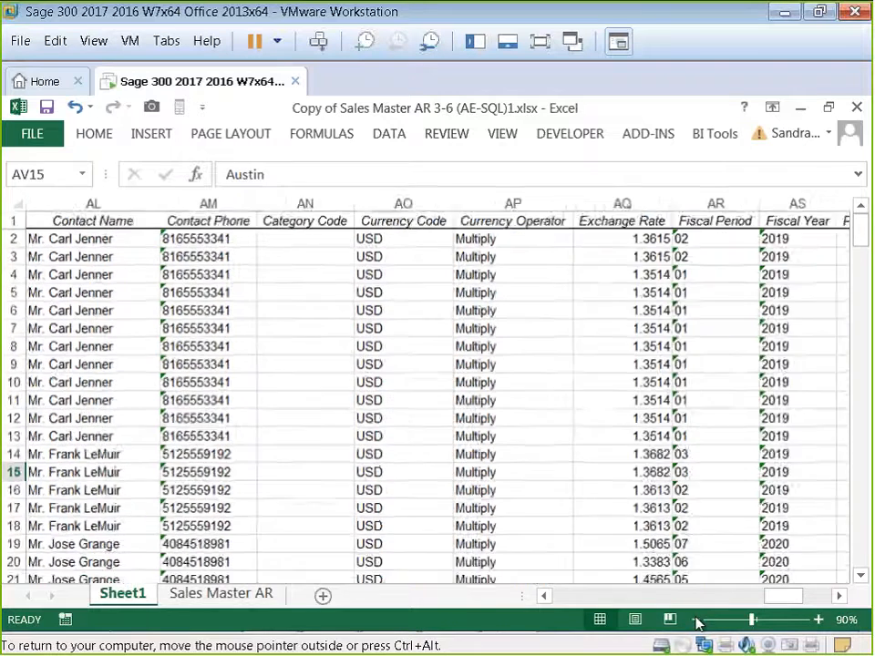
pyautogui.click(694, 620)
pyautogui.moveTo(788, 598); pyautogui.dragTo(827, 612)
pyautogui.click(838, 597)
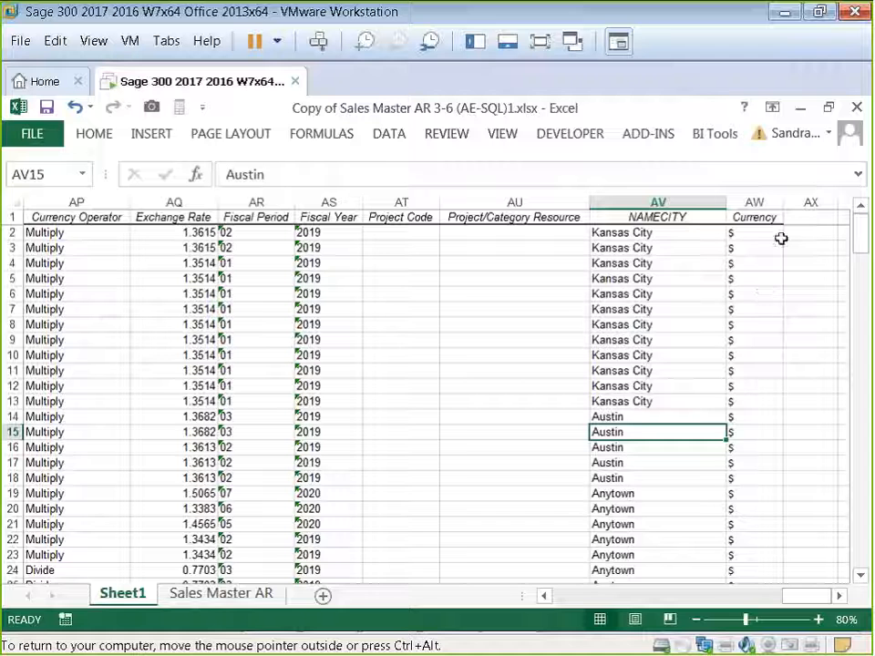
pyautogui.click(545, 596)
pyautogui.click(546, 596)
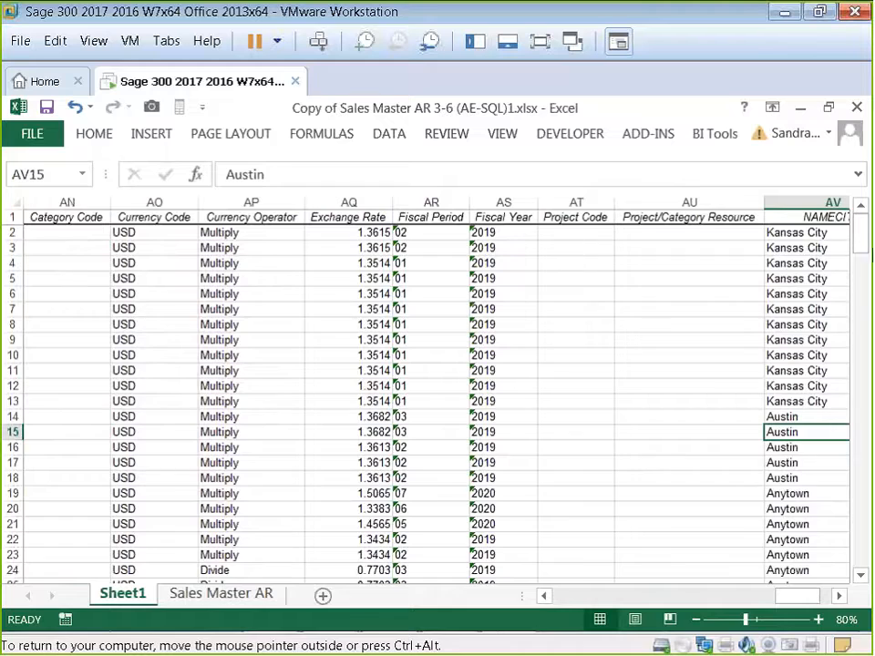
pyautogui.moveTo(862, 234); pyautogui.dragTo(863, 518)
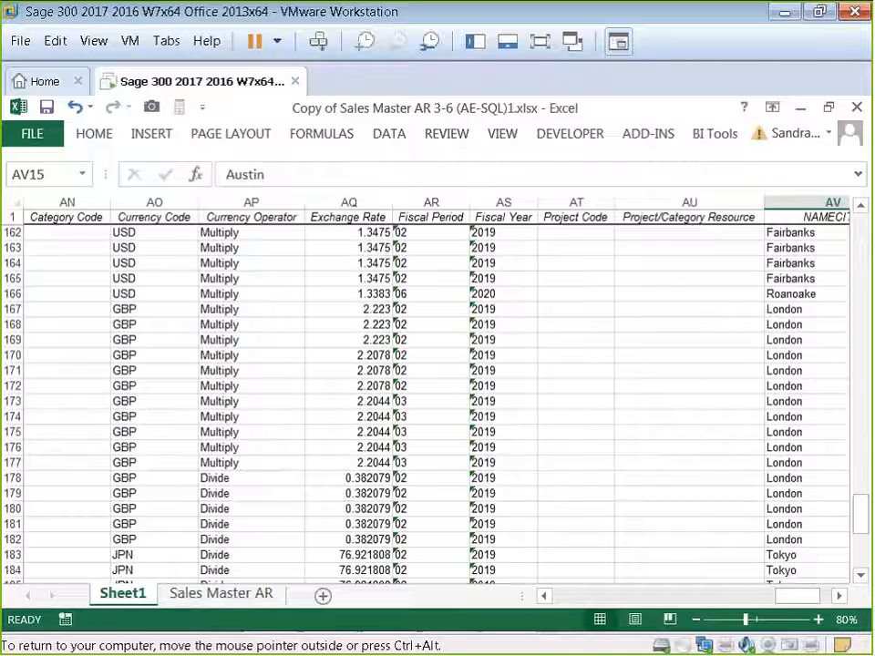
pyautogui.moveTo(860, 518); pyautogui.dragTo(814, 303)
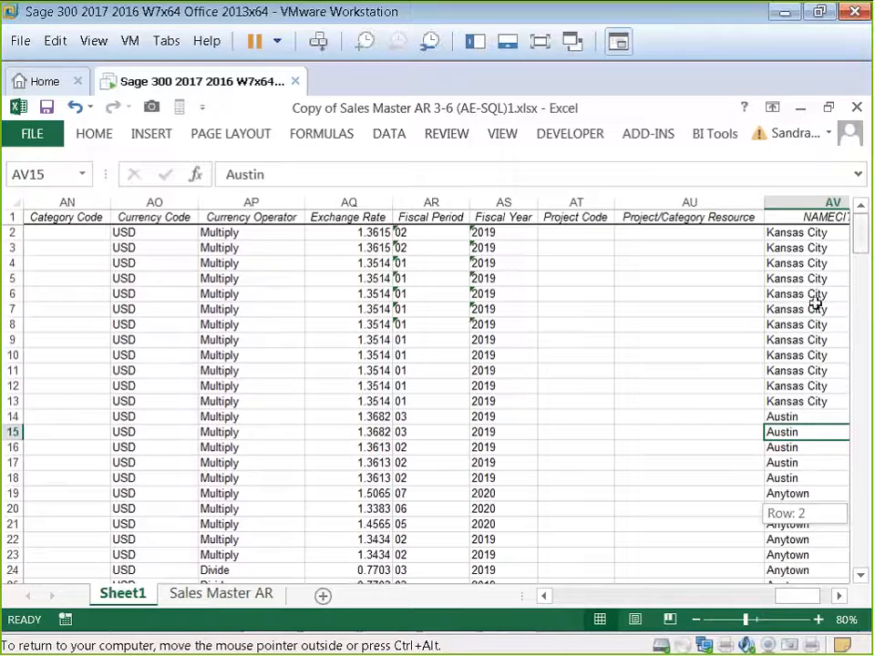
pyautogui.click(840, 596)
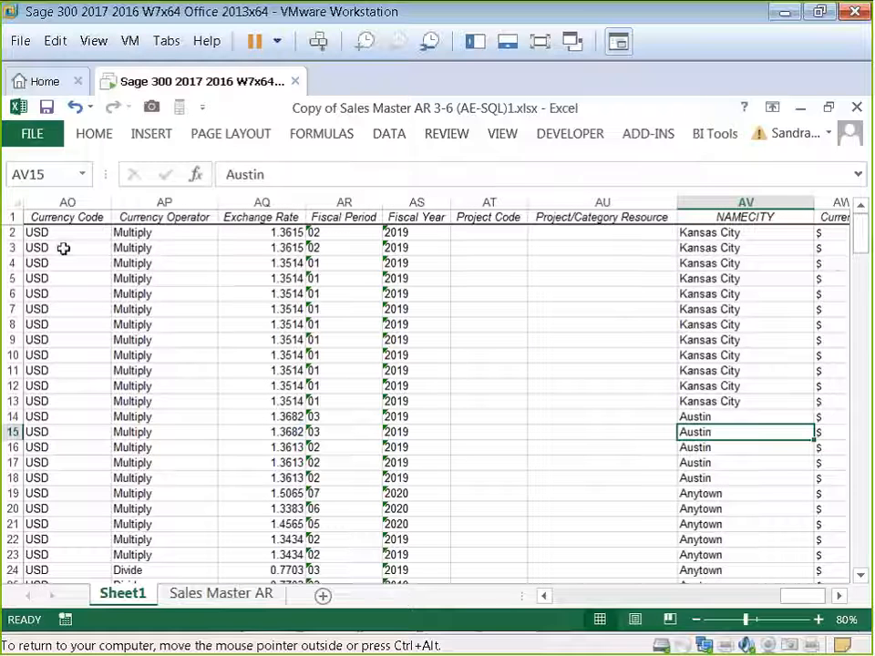
pyautogui.click(840, 599)
pyautogui.click(840, 598)
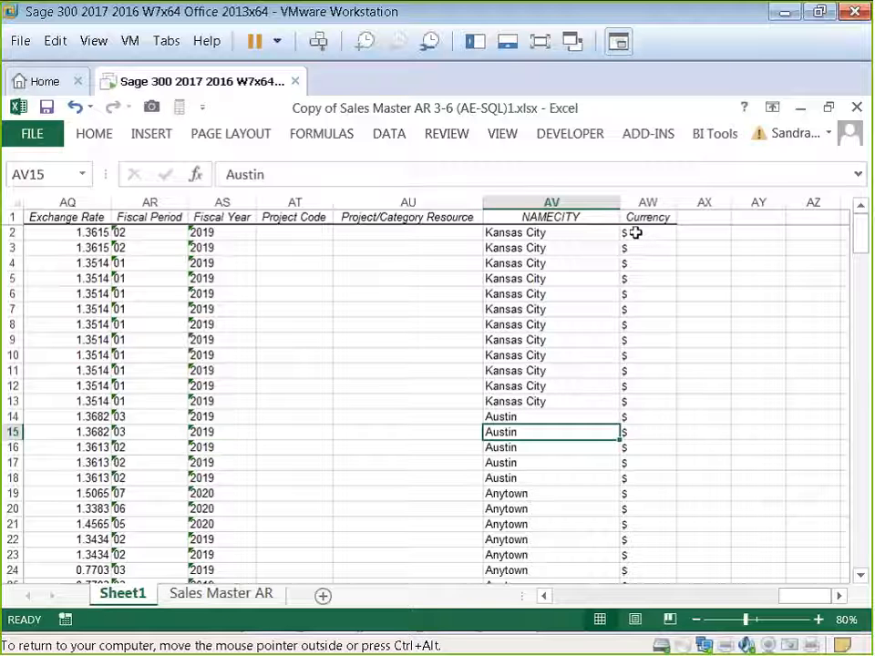
# Step: Inspect the nested IF formula in the Currency cell AW2 without changing it
pyautogui.click(635, 233)
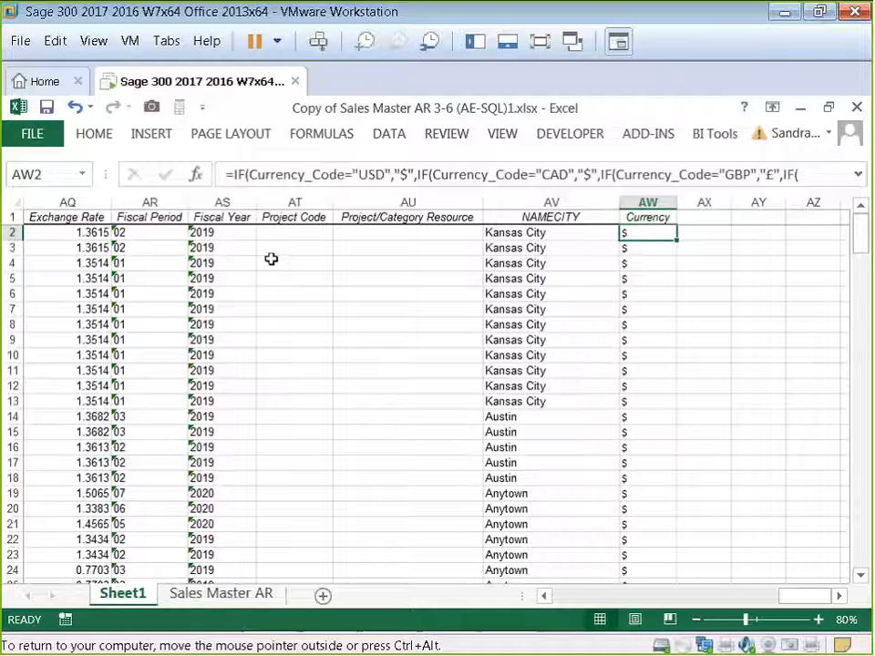
pyautogui.click(254, 174)
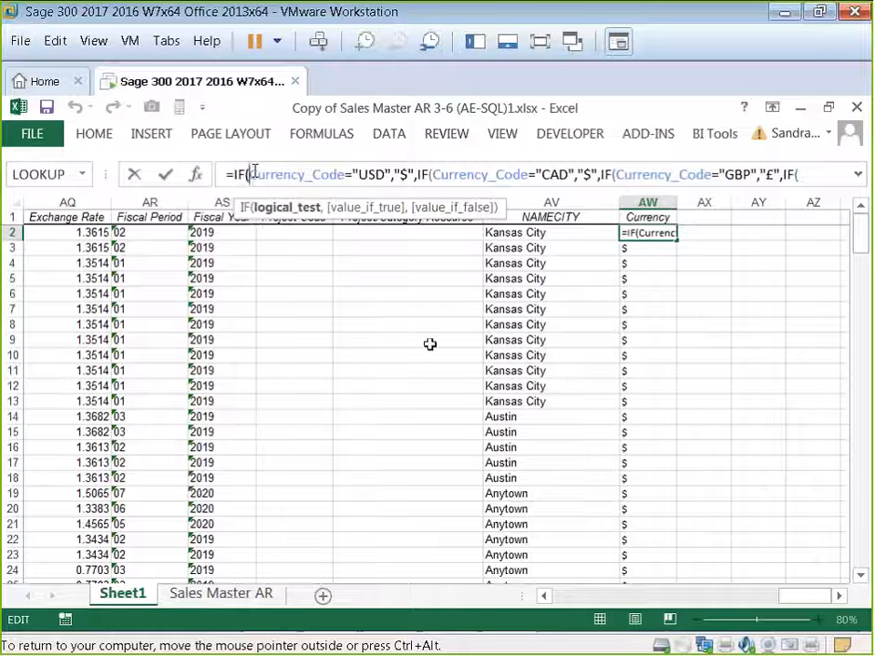
pyautogui.hotkey('ctrl', 'Return')
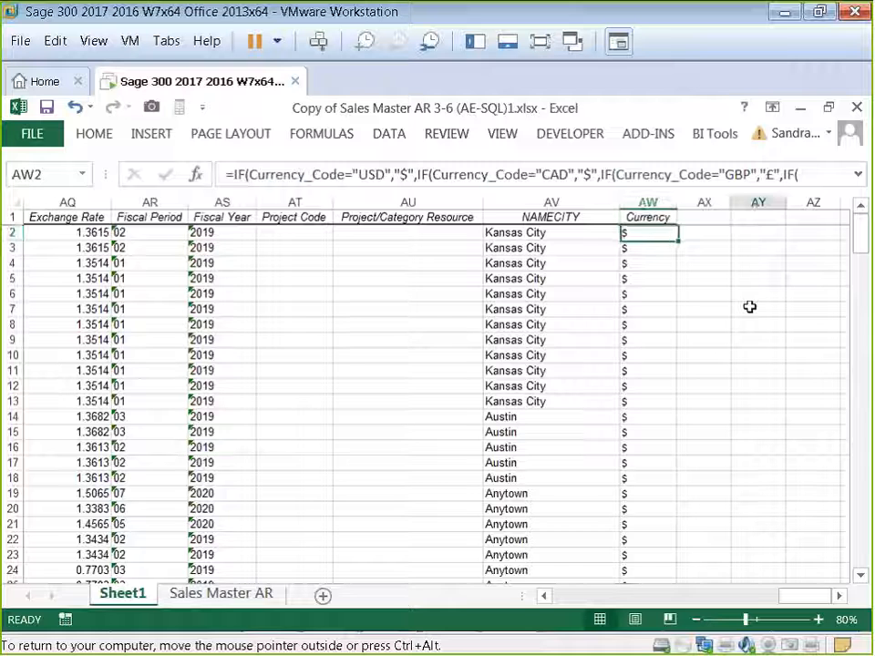
pyautogui.click(750, 308)
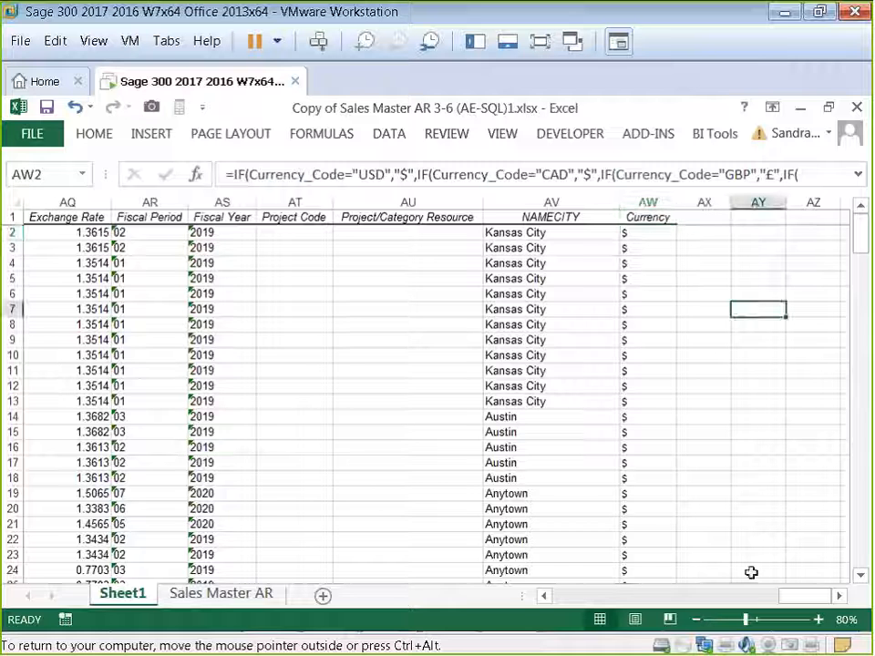
# Step: Hide columns AR through AU, from Fiscal Period to Project/Category Resource
pyautogui.doubleClick(544, 596)
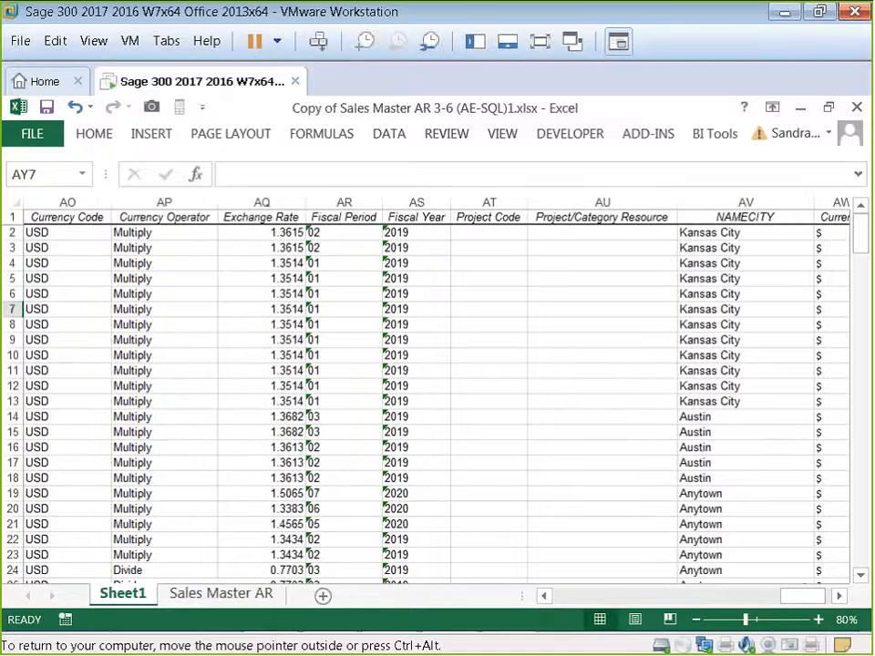
pyautogui.moveTo(181, 201); pyautogui.dragTo(452, 222)
pyautogui.moveTo(612, 196); pyautogui.dragTo(371, 204)
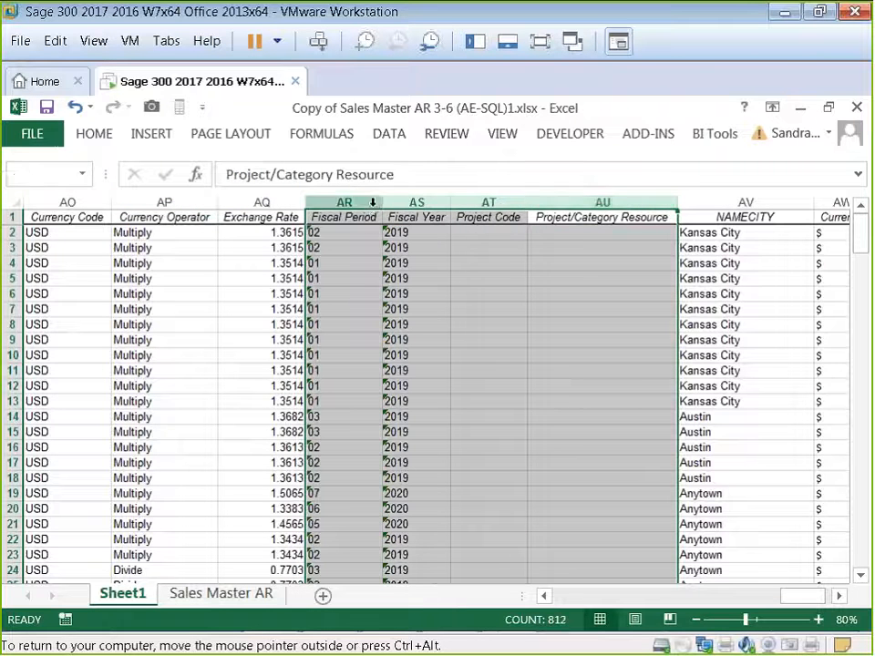
pyautogui.rightClick(371, 204)
pyautogui.click(414, 520)
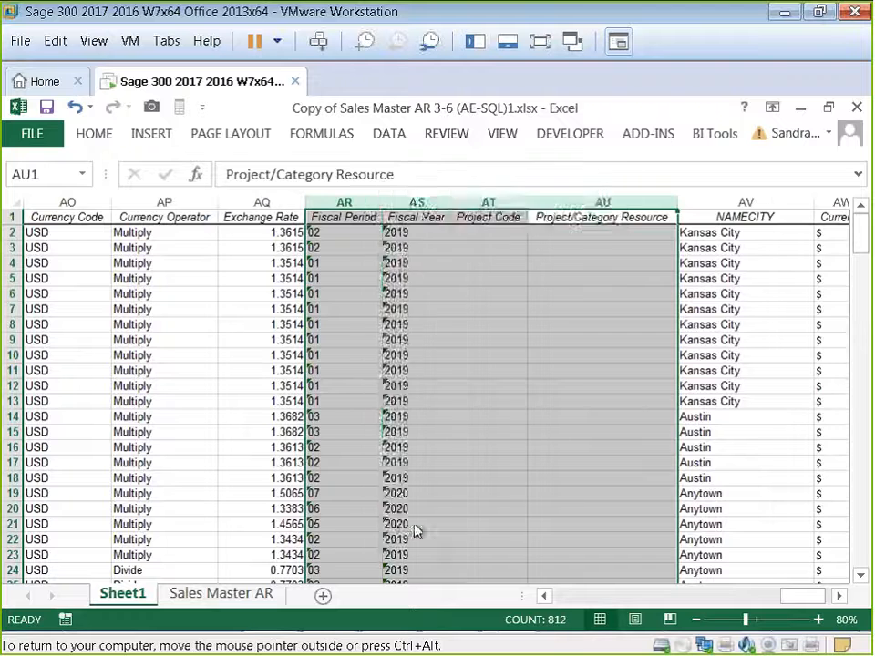
pyautogui.click(179, 290)
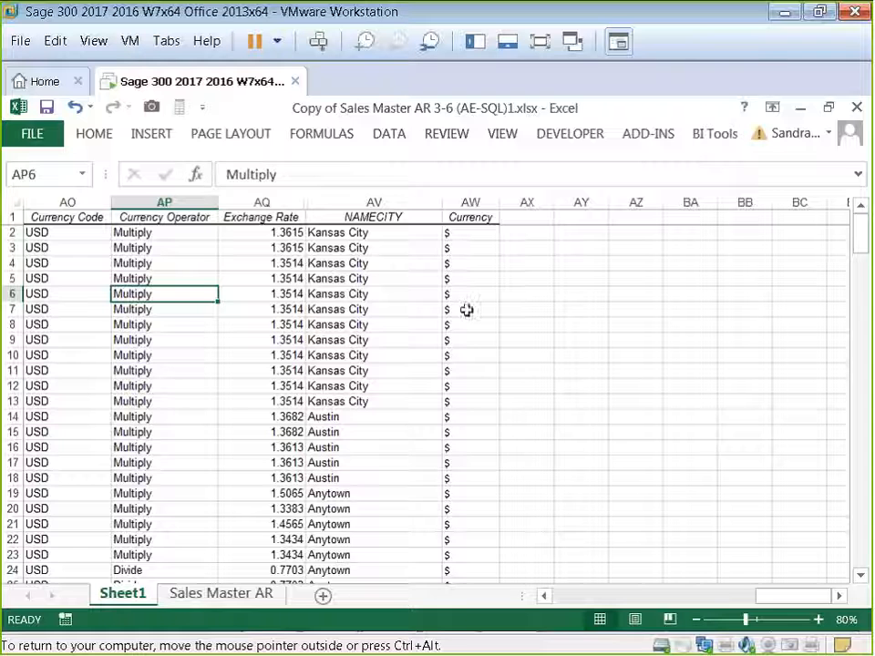
# Step: Add the missing closing quotation mark after "0" at the end of the AW2 Currency formula
pyautogui.click(461, 236)
pyautogui.click(248, 175)
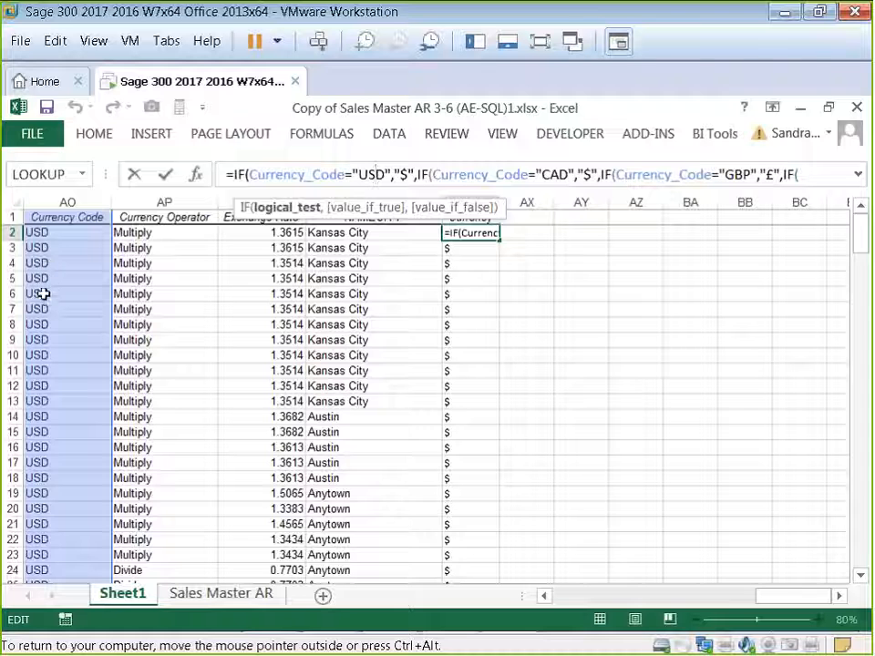
pyautogui.click(384, 176)
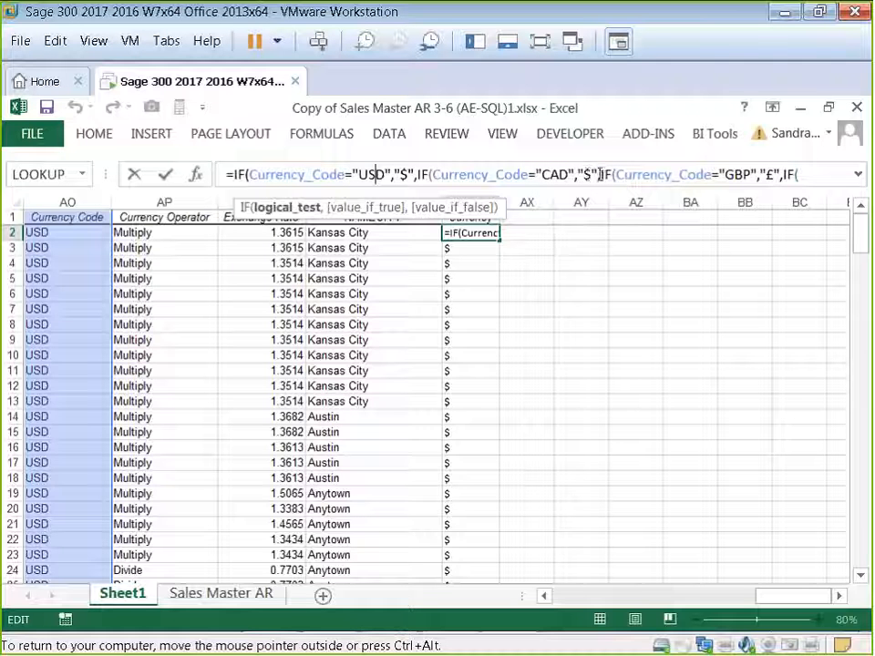
pyautogui.click(725, 175)
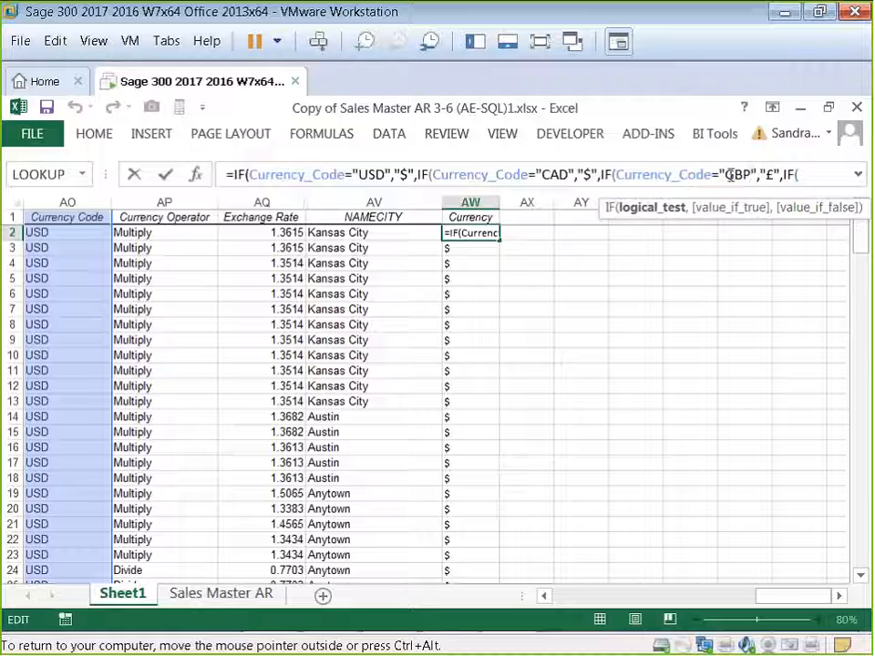
pyautogui.click(843, 597)
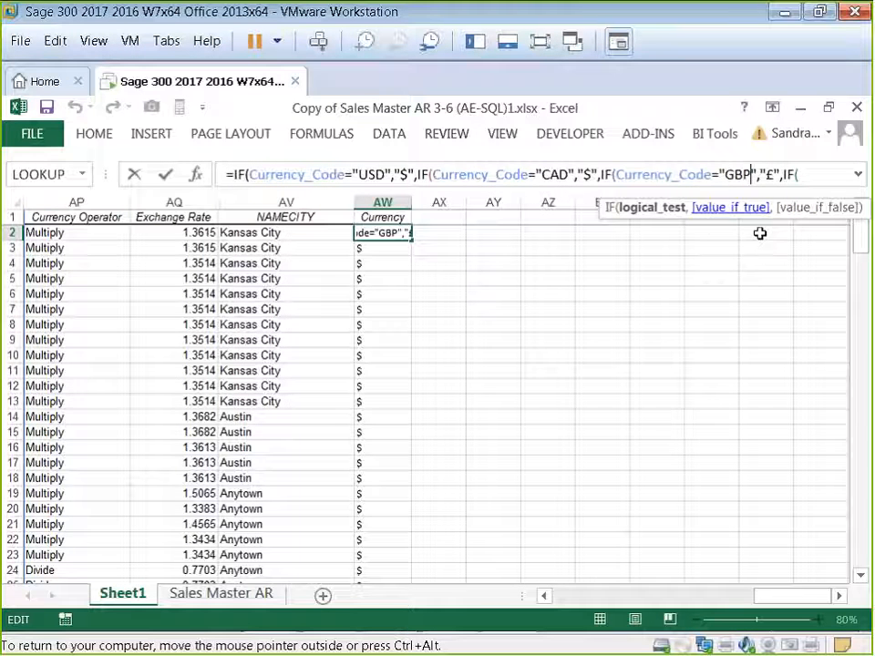
pyautogui.click(768, 174)
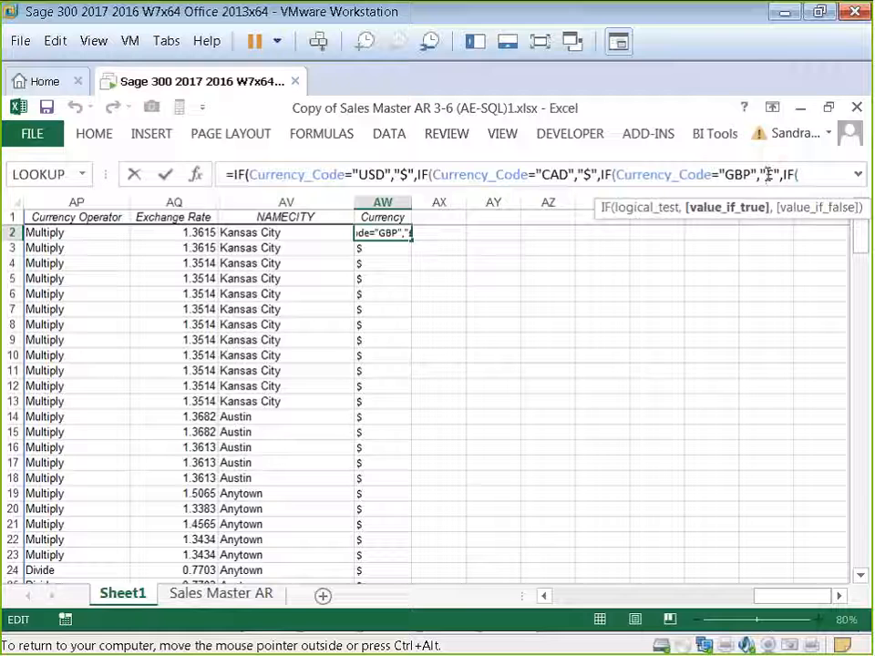
pyautogui.press('Right')
pyautogui.press('Right')
pyautogui.press('Right')
pyautogui.press('Right')
pyautogui.press('Right')
pyautogui.press('Right')
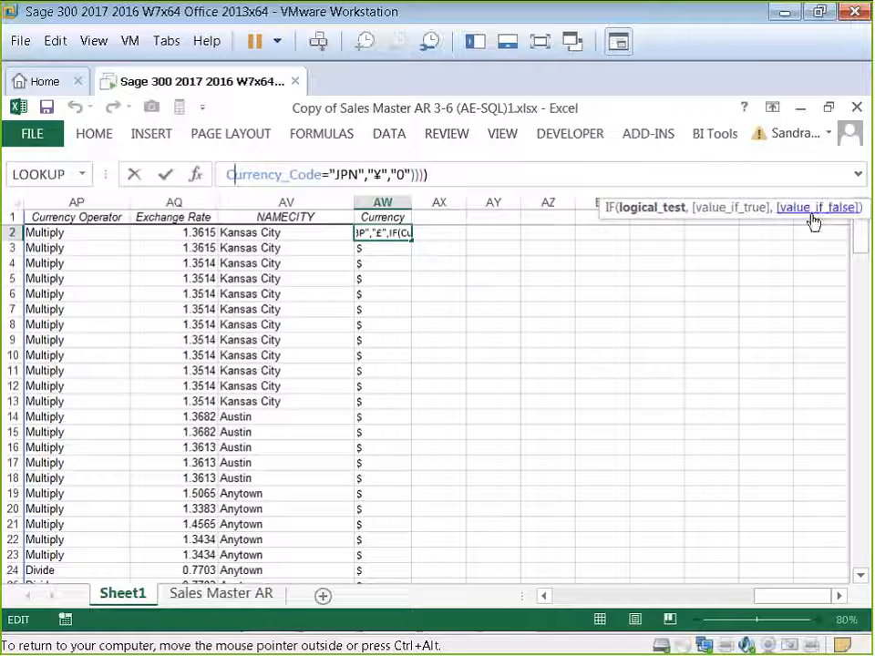
pyautogui.click(406, 175)
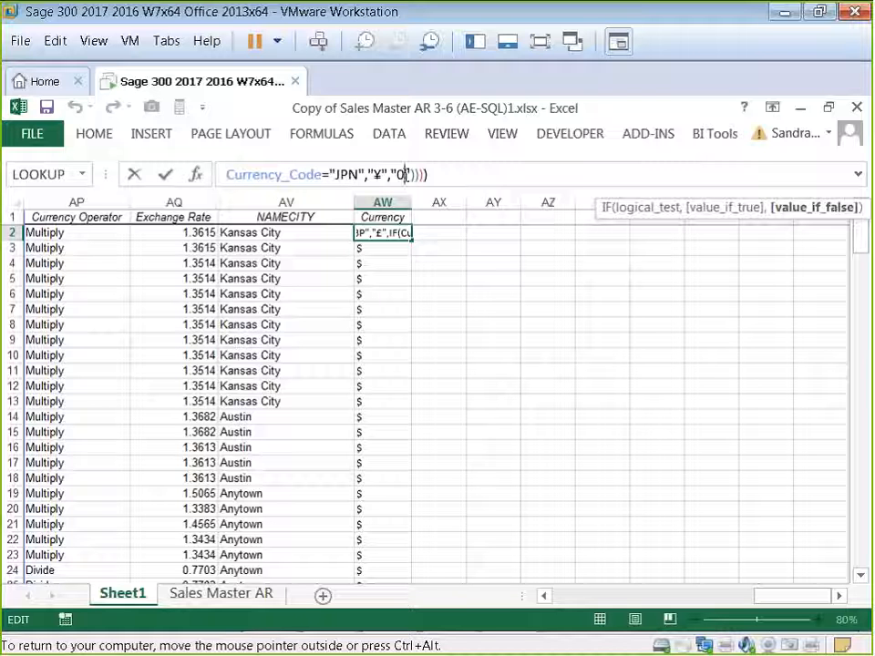
pyautogui.write('"')
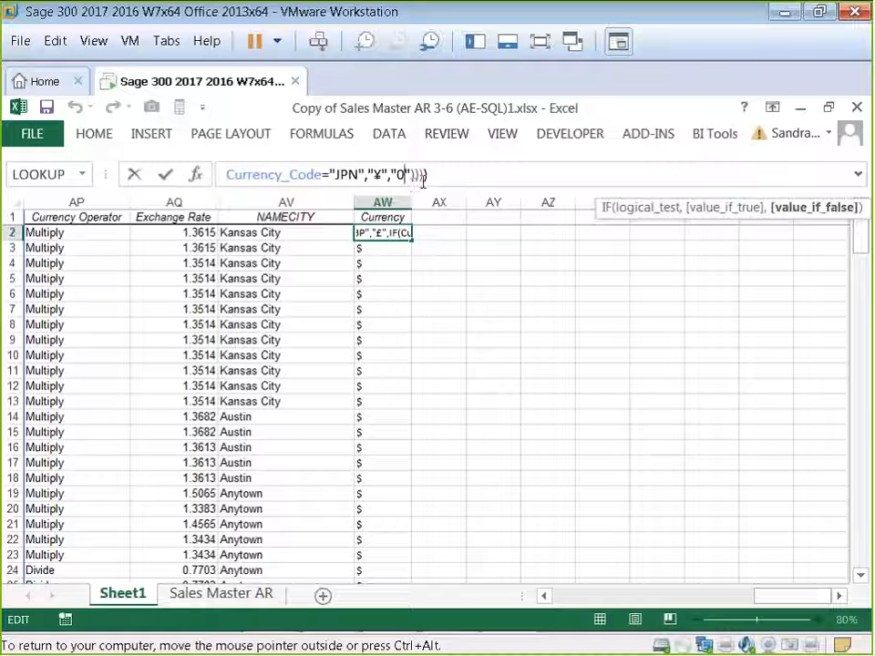
# Step: Step through the currency conditions in the AW2 formula and confirm the edited entry
pyautogui.click(348, 173)
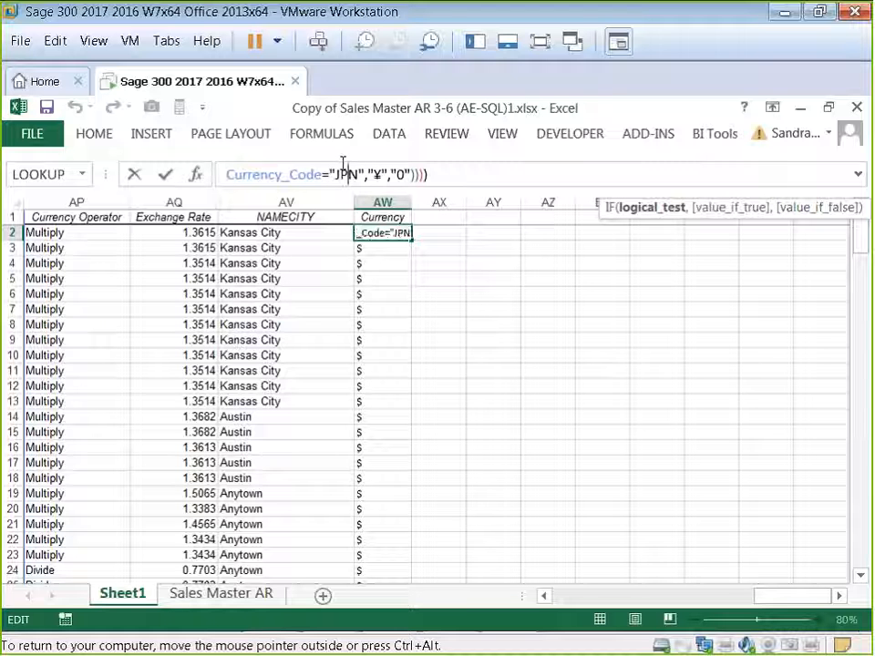
pyautogui.press('Left')
pyautogui.press('Left')
pyautogui.press('Left')
pyautogui.press('Left')
pyautogui.press('Left')
pyautogui.press('Left')
pyautogui.press('Left')
pyautogui.press('Left')
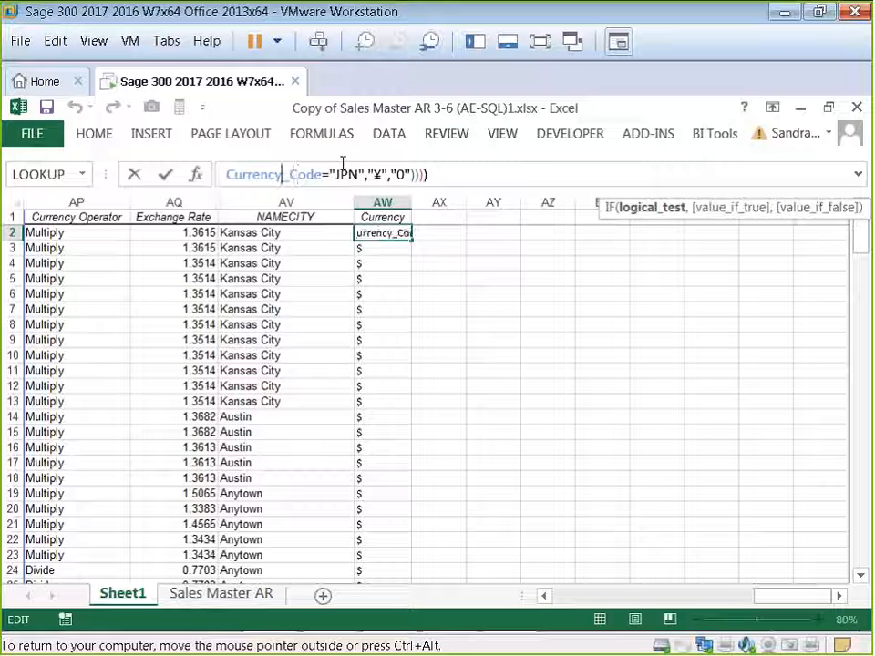
pyautogui.press('Left')
pyautogui.press('Left')
pyautogui.press('Left')
pyautogui.press('Left')
pyautogui.press('Left')
pyautogui.press('Left')
pyautogui.press('Left')
pyautogui.press('Left')
pyautogui.press('Left')
pyautogui.press('Left')
pyautogui.press('Left')
pyautogui.press('Left')
pyautogui.press('Left')
pyautogui.press('Left')
pyautogui.press('Left')
pyautogui.press('Left')
pyautogui.press('Left')
pyautogui.press('Left')
pyautogui.press('Left')
pyautogui.press('Left')
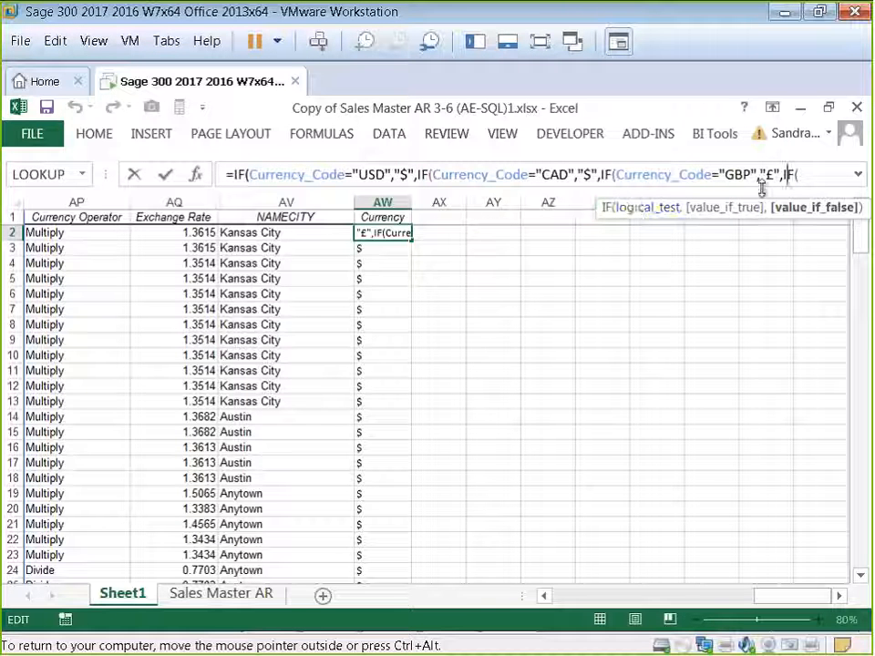
pyautogui.scroll(-1, 789, 173)
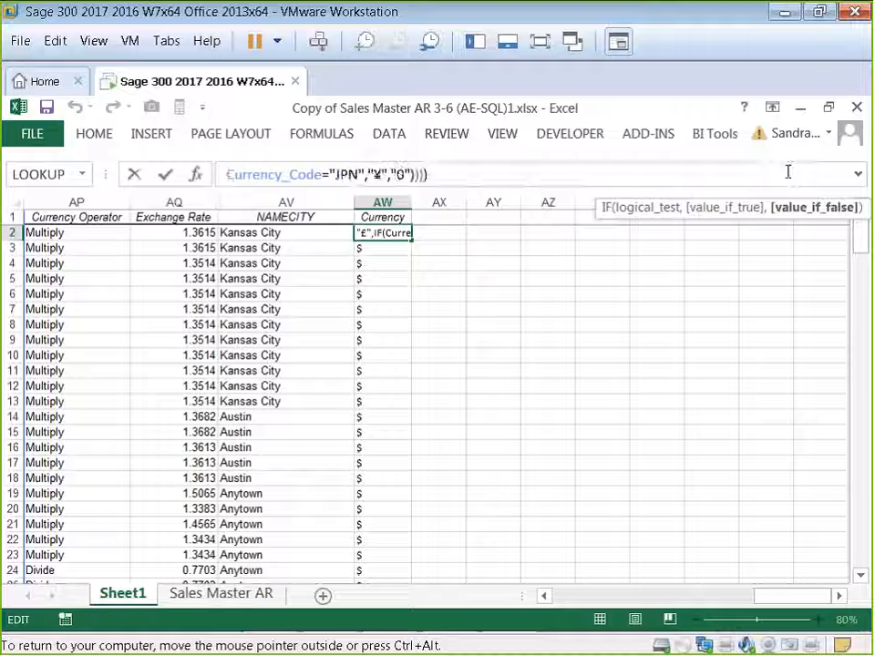
pyautogui.click(691, 309)
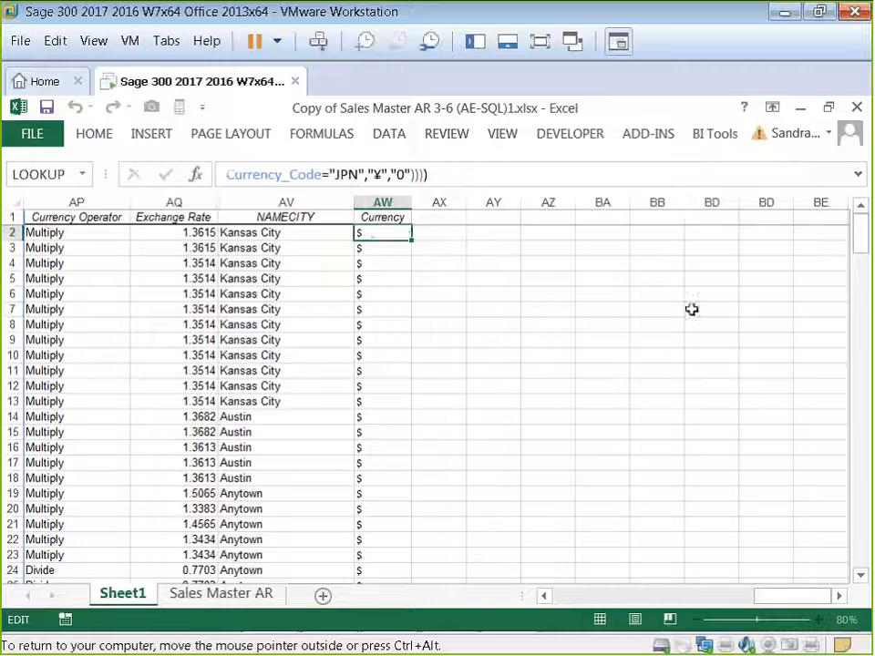
pyautogui.click(397, 233)
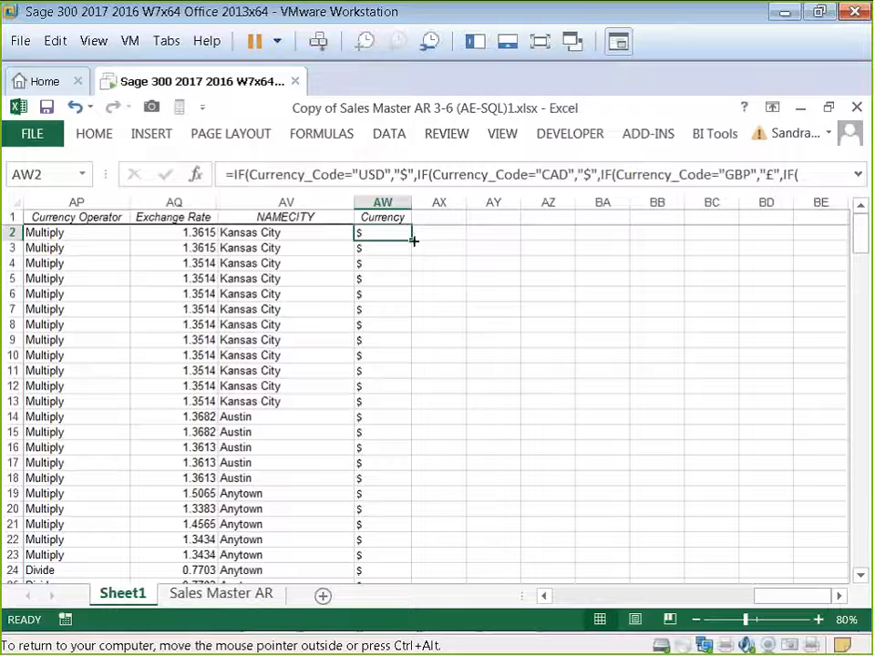
# Step: Fill the AW2 Currency formula down the whole column
pyautogui.doubleClick(413, 240)
pyautogui.moveTo(861, 235)
pyautogui.mouseDown()
pyautogui.moveTo(864, 533)
pyautogui.moveTo(861, 218)
pyautogui.mouseUp()
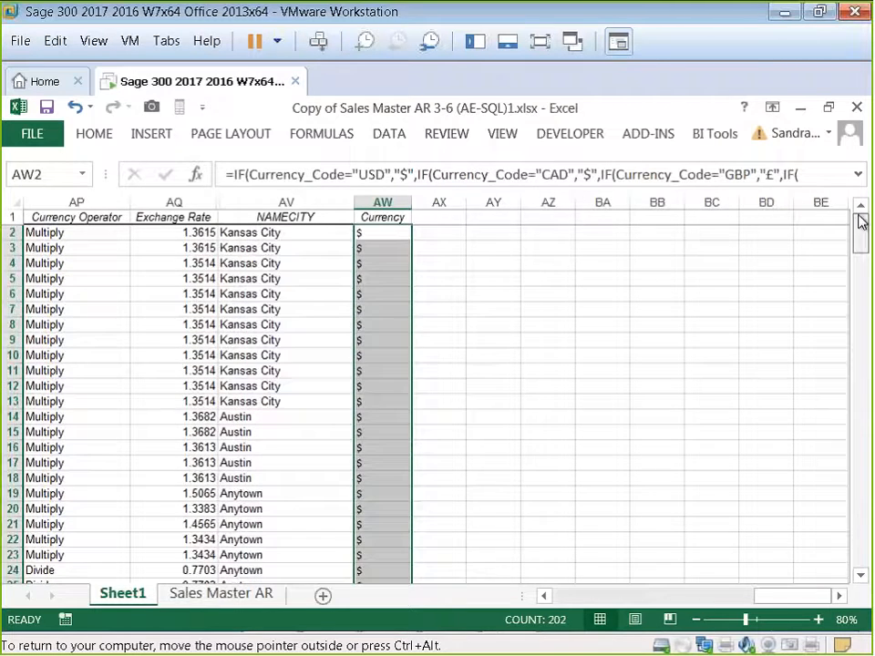
pyautogui.click(530, 277)
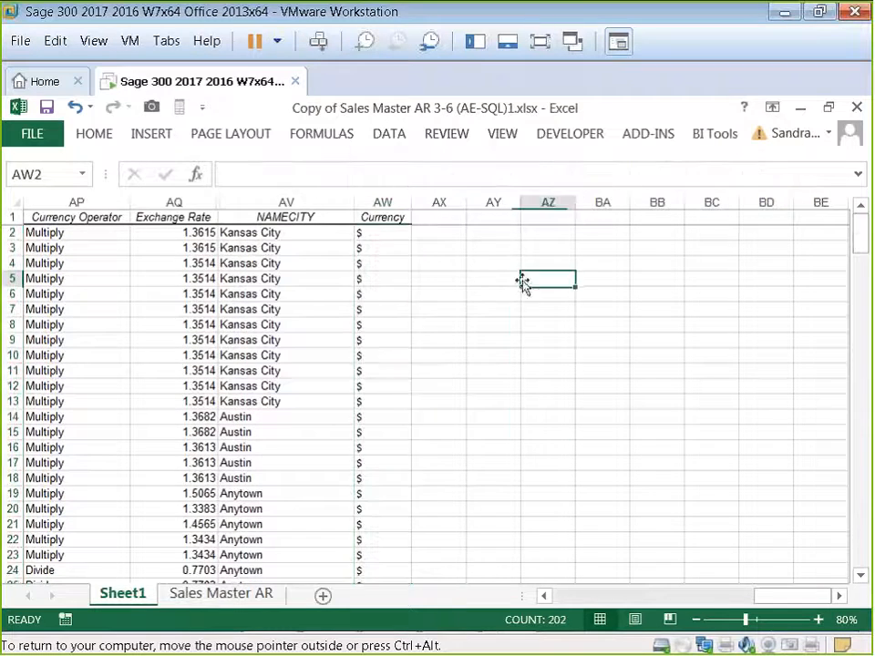
pyautogui.click(486, 237)
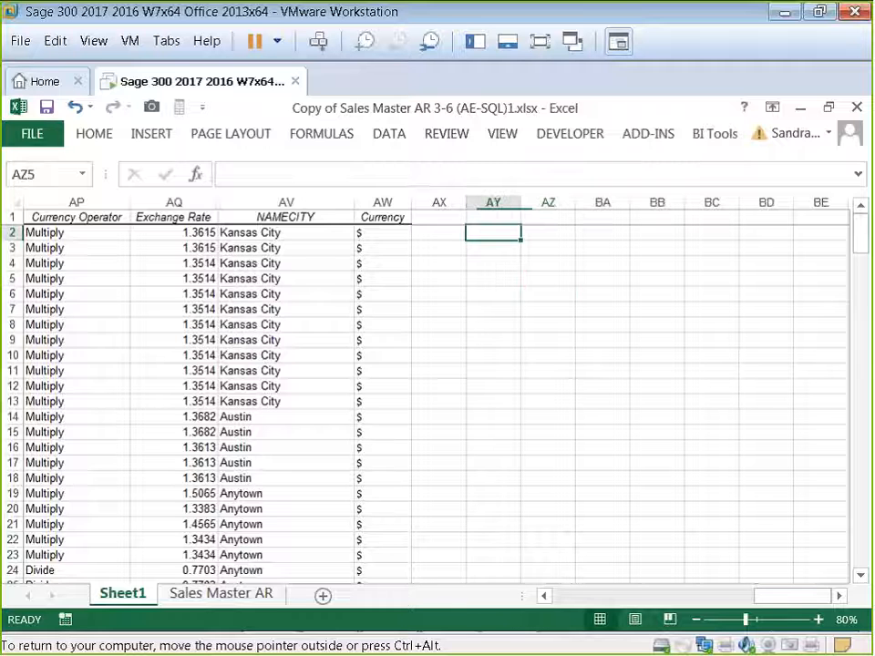
# Step: Browse the currency symbols available in the Symbol dialog, including the pound, yen and euro signs, and close it without inserting
pyautogui.click(138, 133)
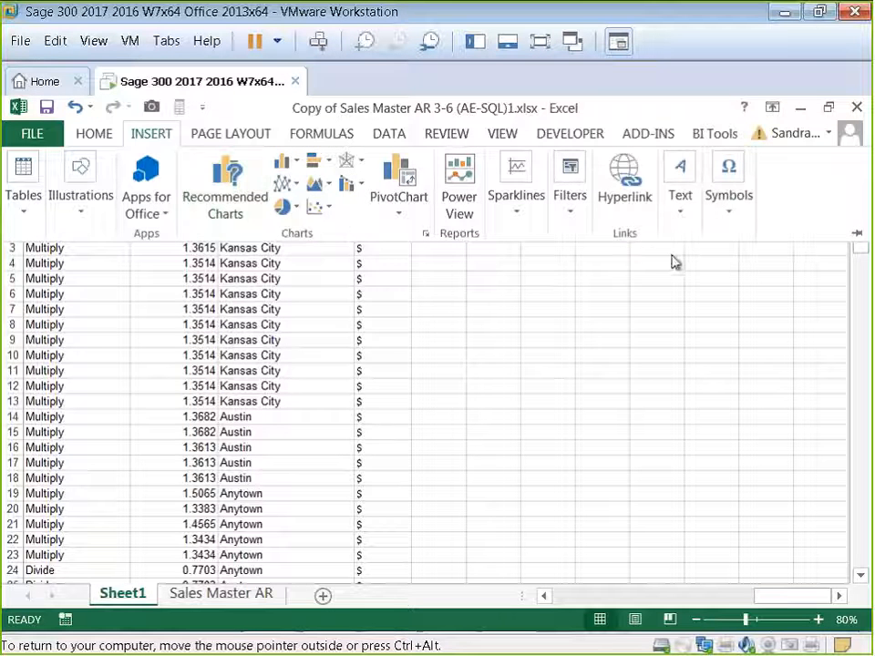
pyautogui.click(730, 216)
pyautogui.click(781, 273)
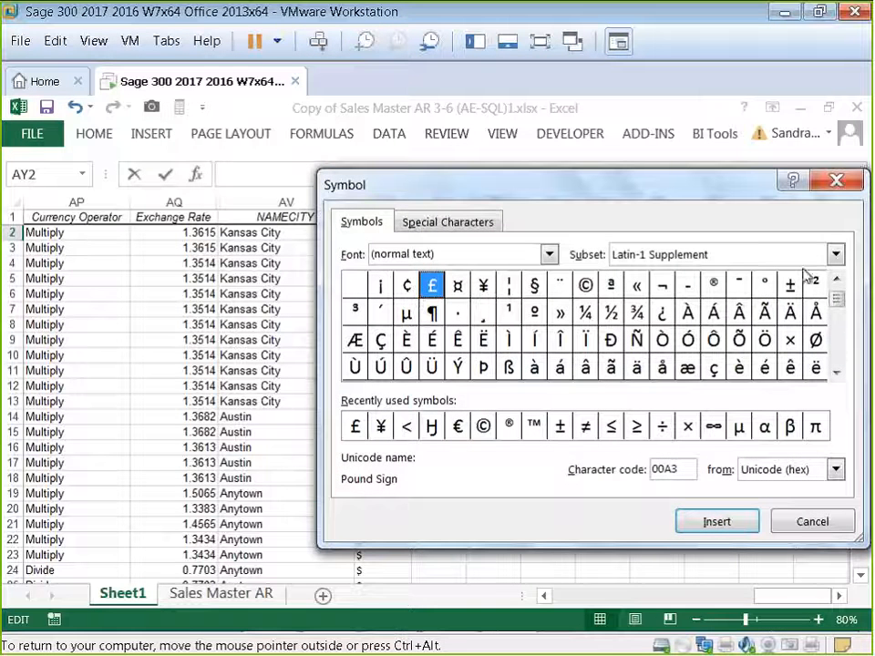
pyautogui.click(836, 256)
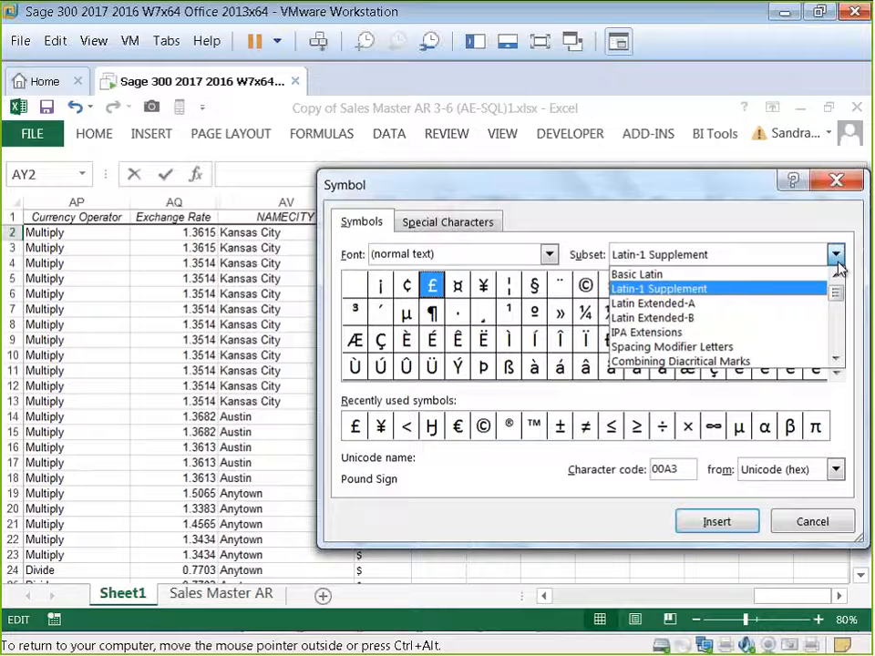
pyautogui.click(838, 265)
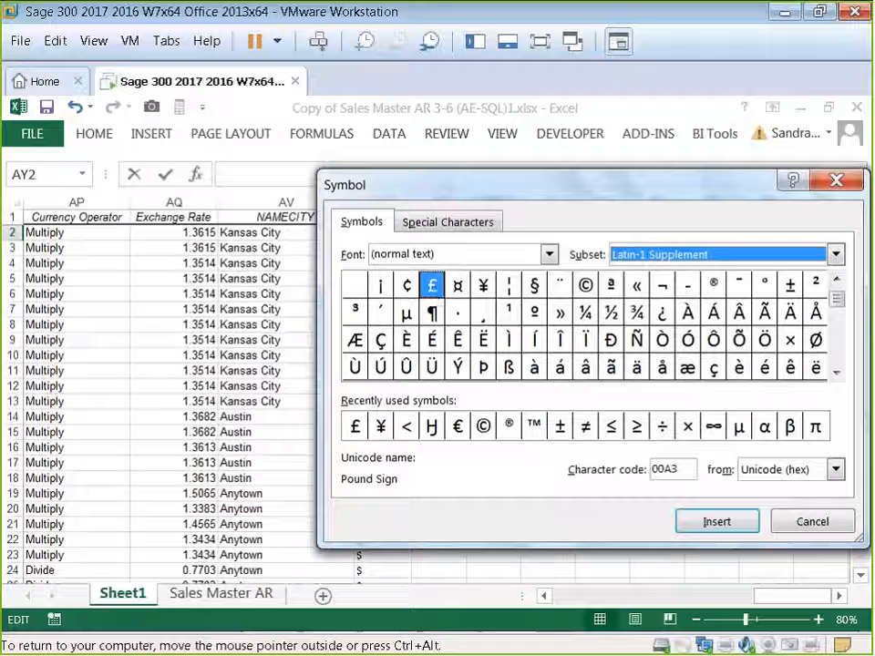
pyautogui.click(382, 429)
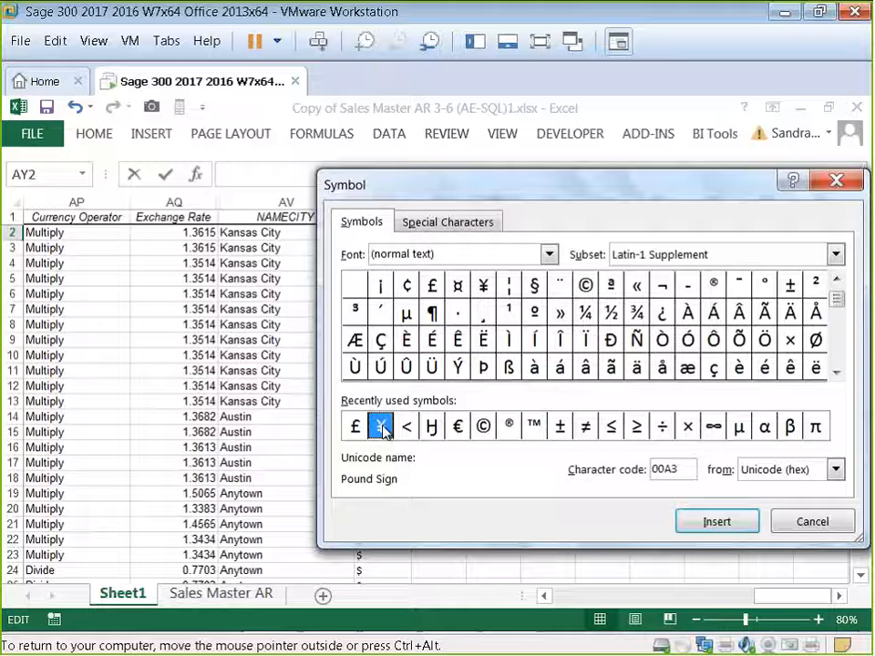
pyautogui.click(460, 432)
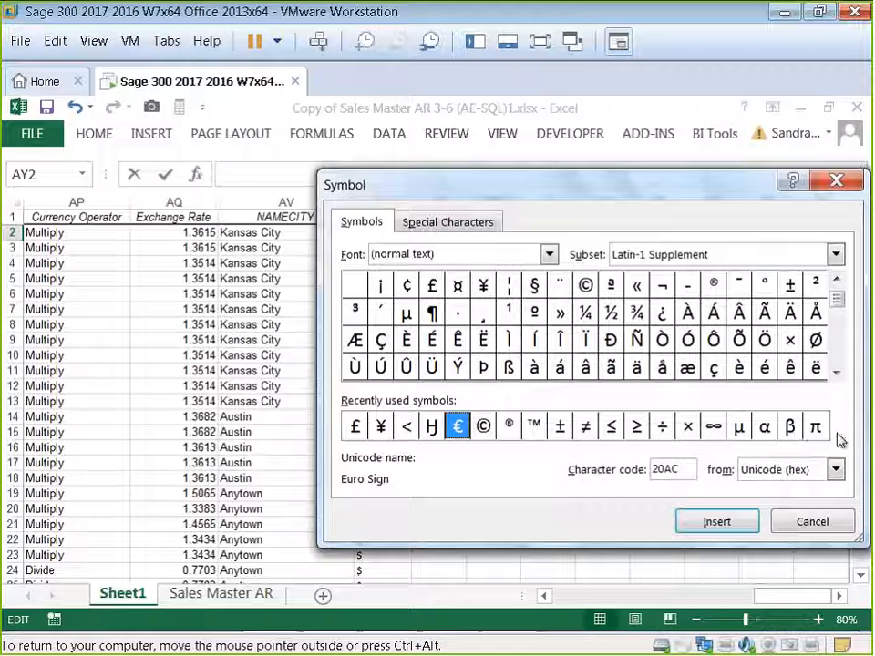
pyautogui.moveTo(836, 373); pyautogui.dragTo(837, 374)
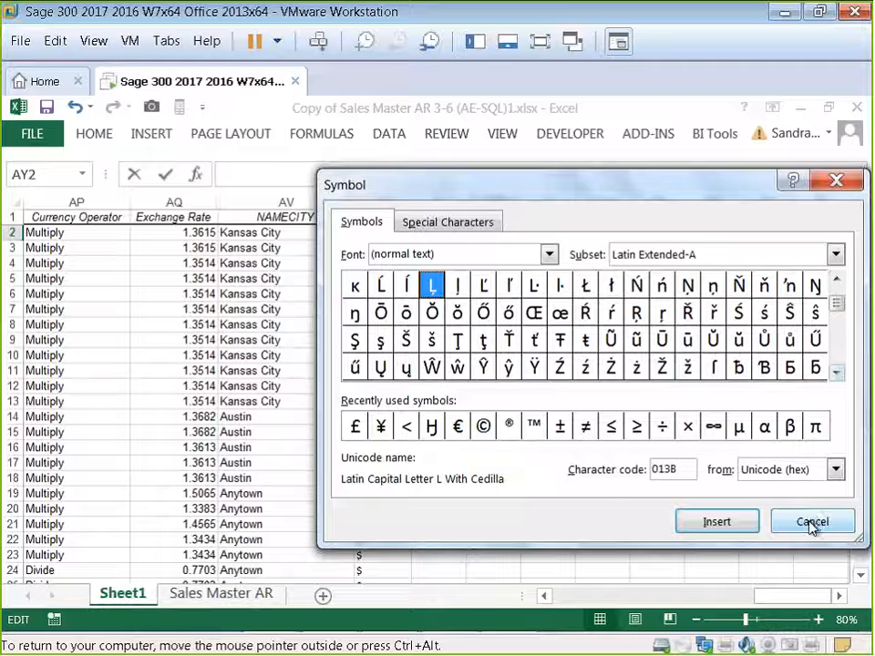
pyautogui.click(809, 522)
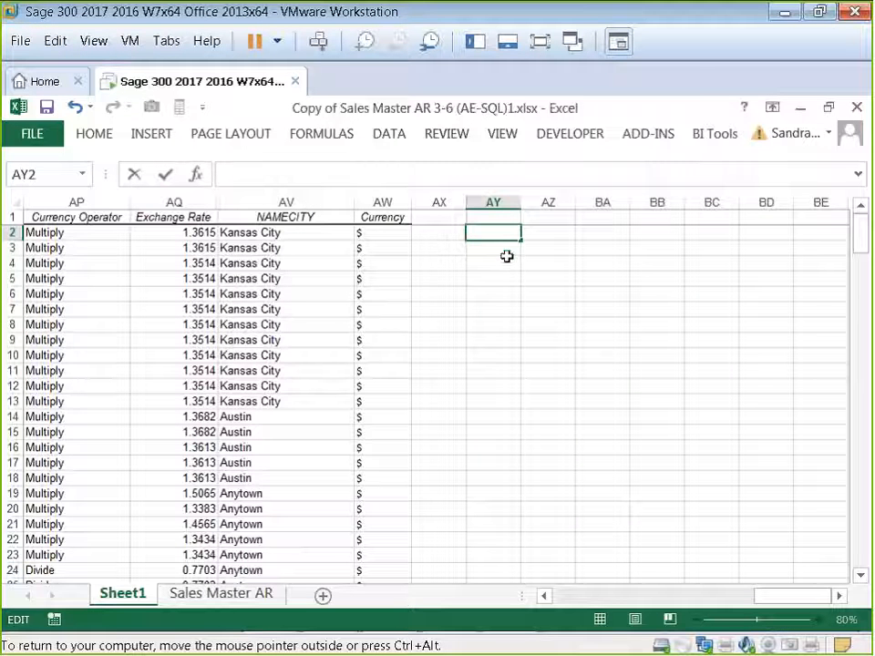
# Step: Scroll back through the data sheet to review the columns before summarising
pyautogui.click(506, 262)
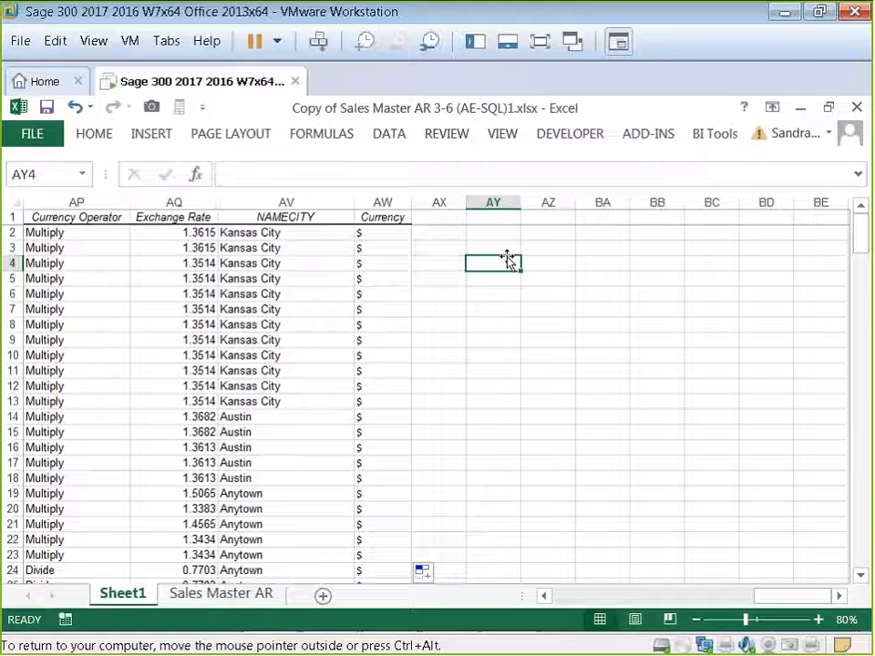
pyautogui.click(543, 597)
pyautogui.click(543, 596)
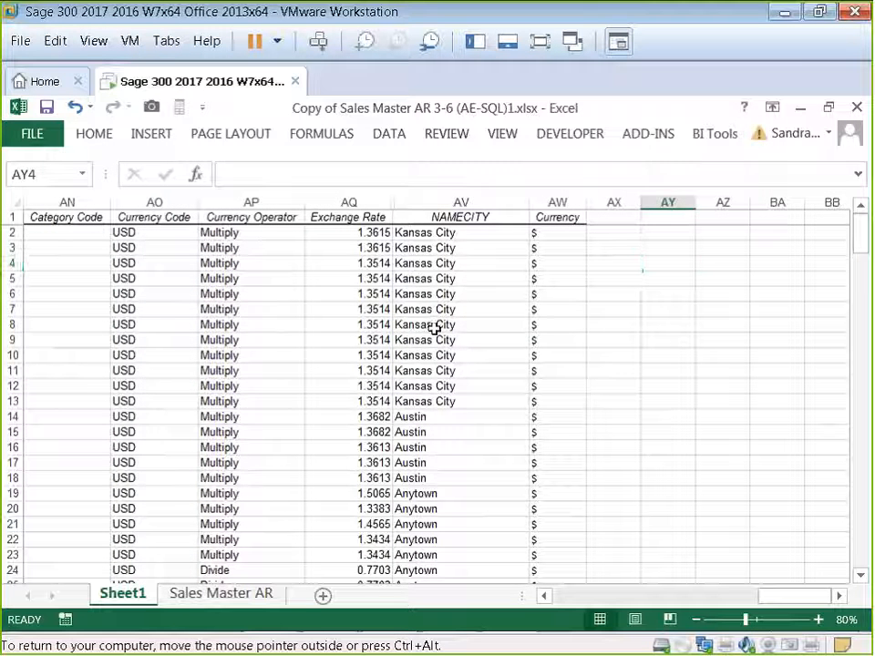
pyautogui.click(434, 326)
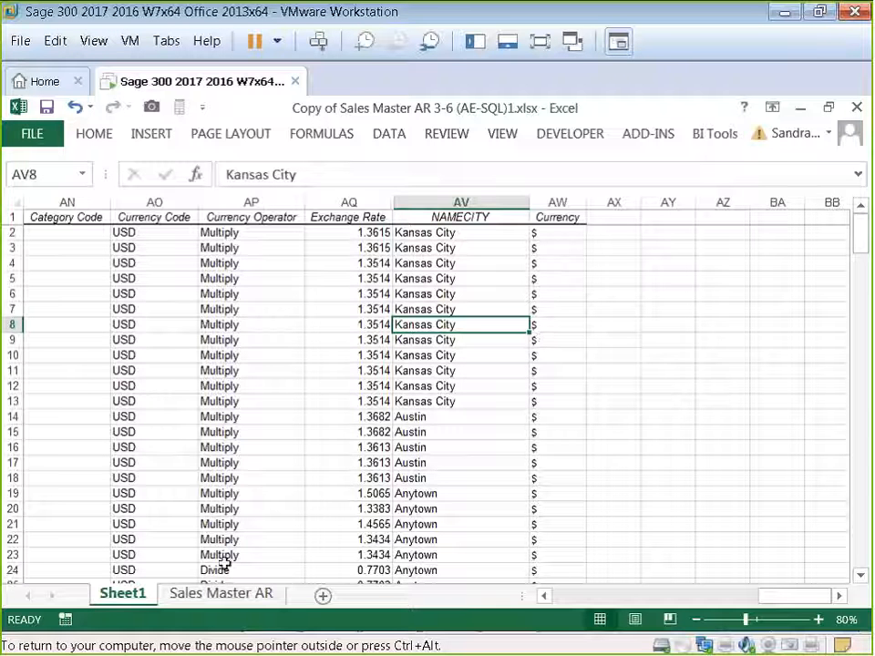
pyautogui.click(547, 598)
pyautogui.click(549, 597)
pyautogui.click(548, 597)
pyautogui.click(548, 597)
pyautogui.click(549, 597)
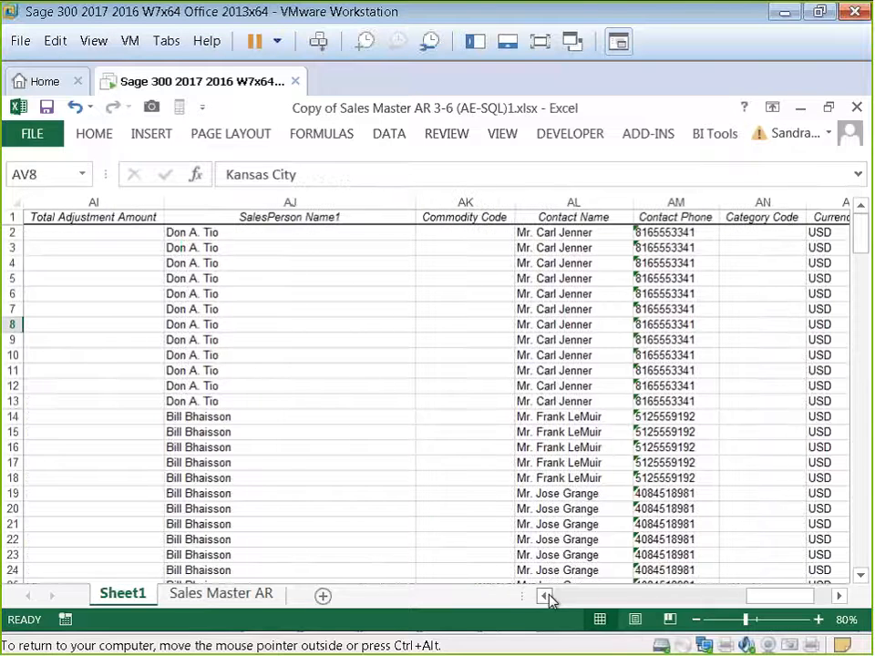
pyautogui.click(465, 406)
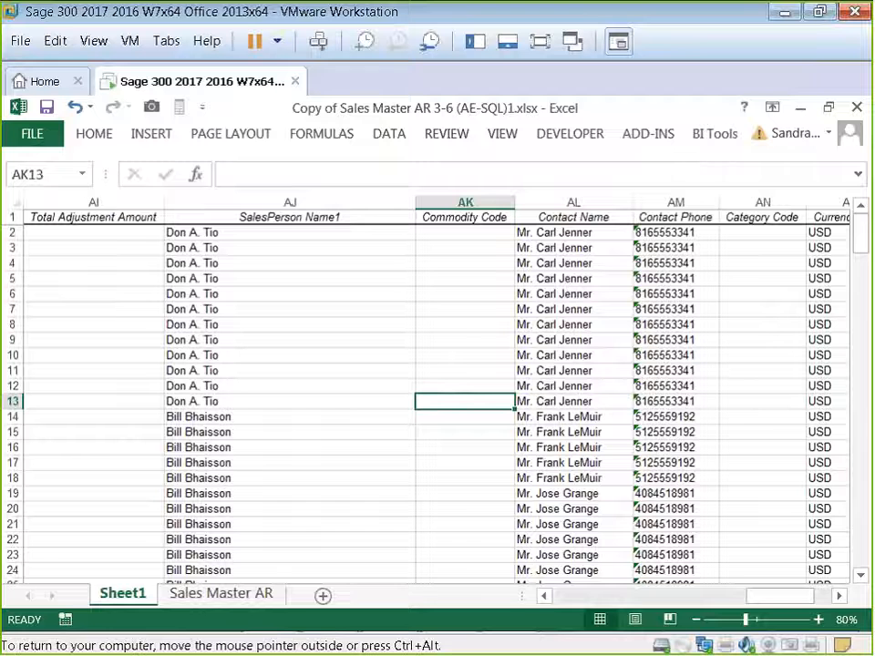
# Step: Insert a PivotTable on a new worksheet from the Sheet1 data range A1:AW203
pyautogui.click(177, 433)
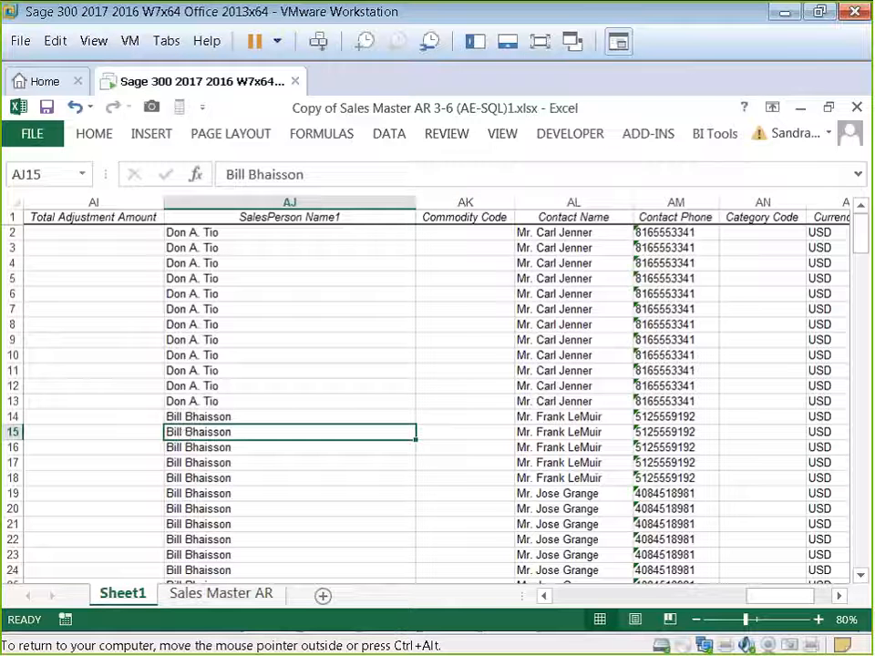
pyautogui.click(144, 136)
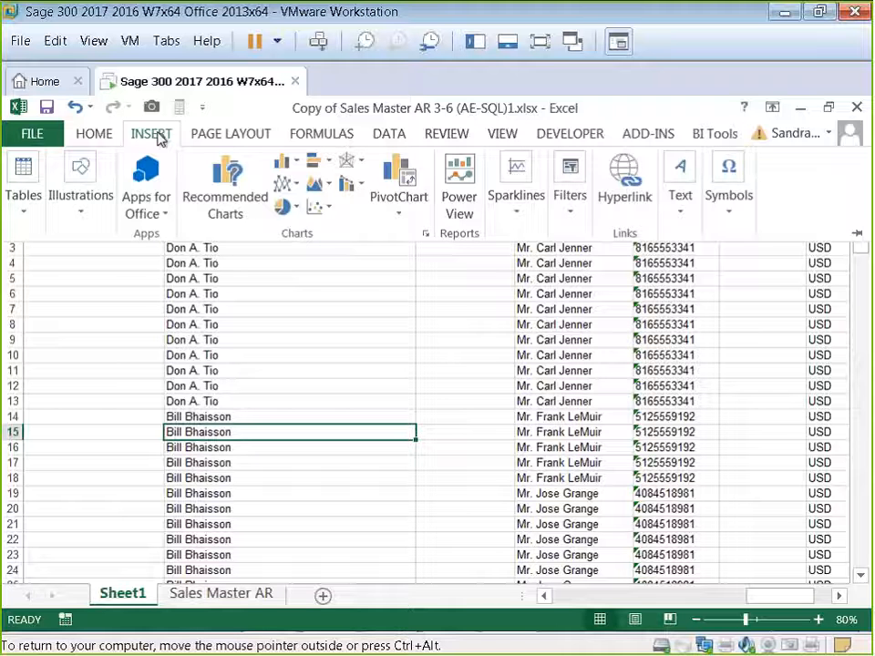
pyautogui.click(19, 215)
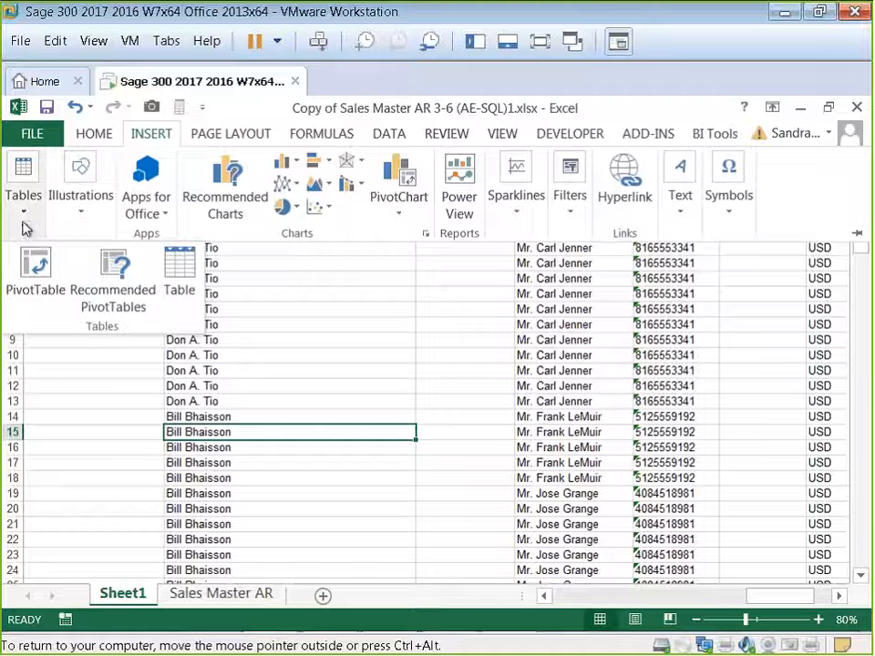
pyautogui.click(34, 262)
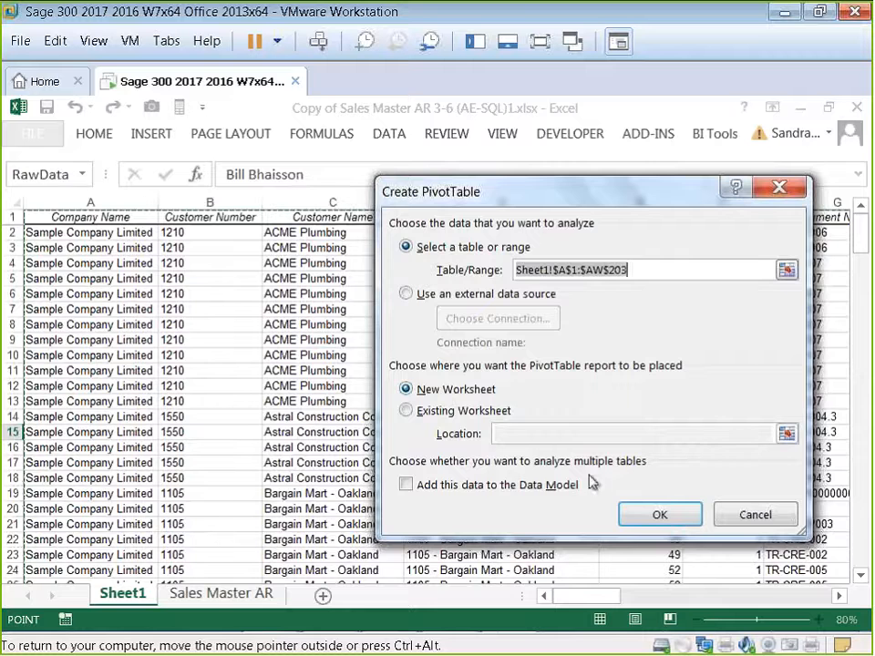
pyautogui.click(658, 516)
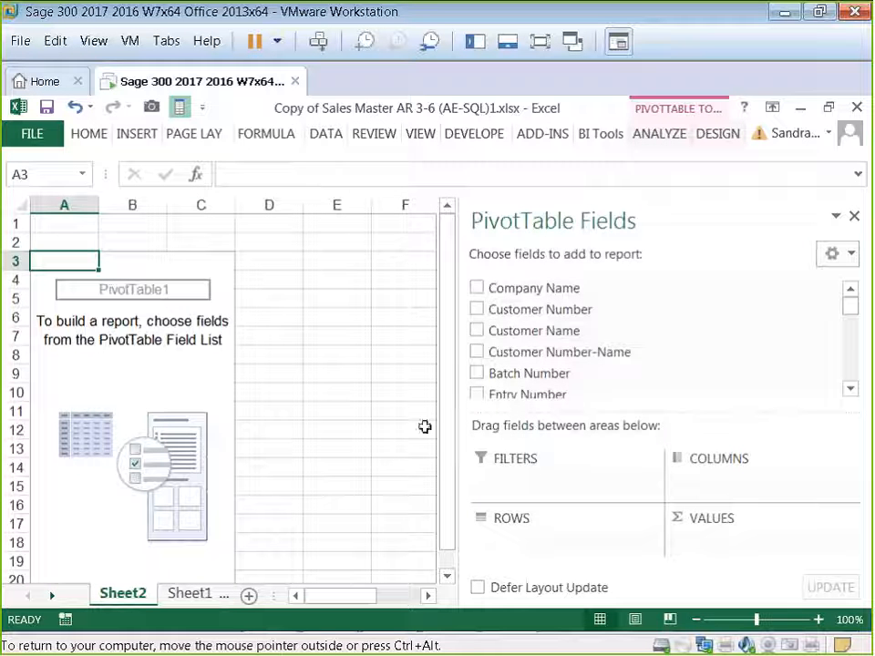
# Step: Widen the PivotTable Fields pane and add Customer Number-Name to the pivot rows
pyautogui.moveTo(520, 450); pyautogui.dragTo(596, 455)
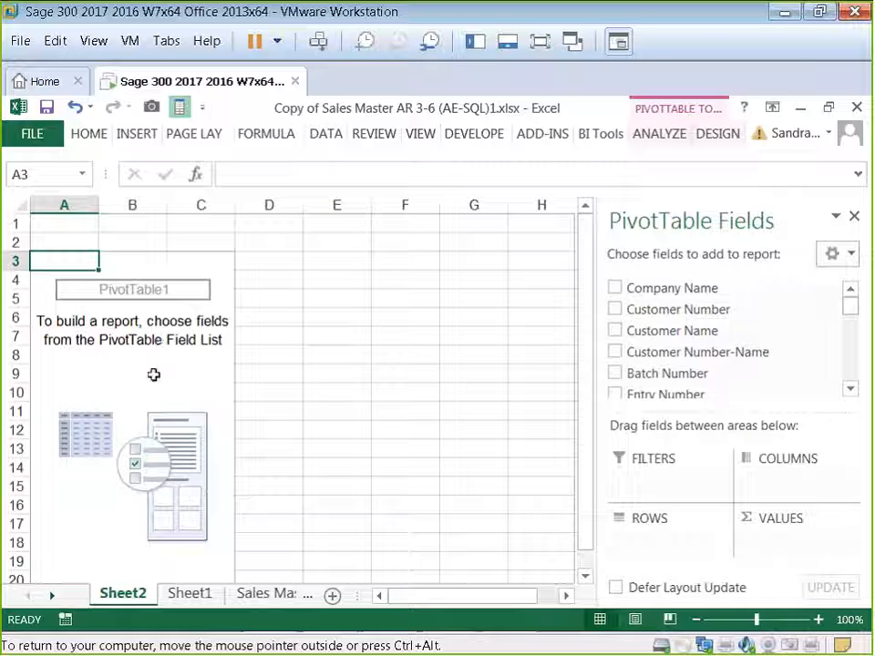
pyautogui.click(849, 388)
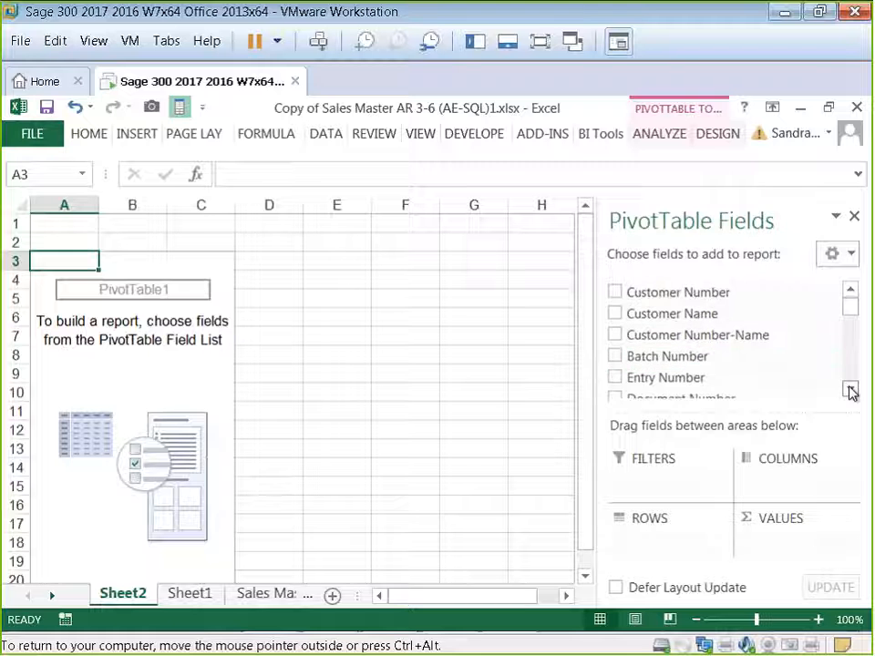
pyautogui.click(849, 390)
pyautogui.click(850, 390)
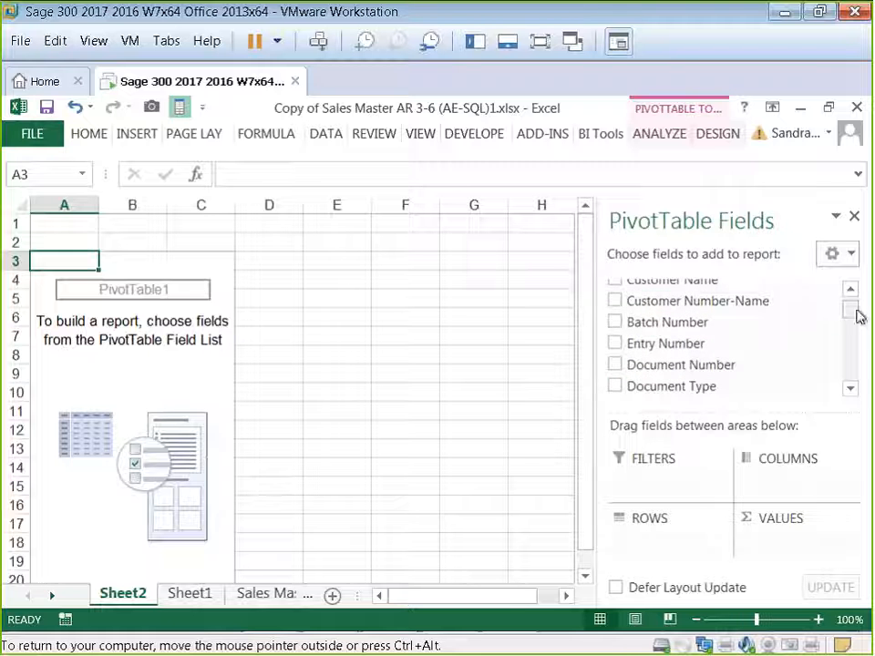
pyautogui.moveTo(855, 314); pyautogui.dragTo(851, 305)
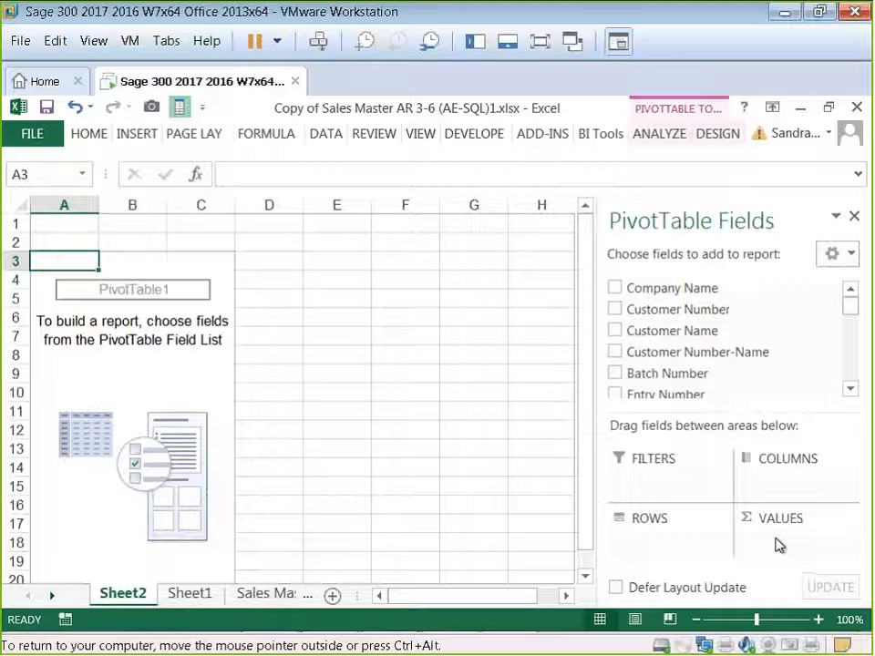
pyautogui.click(615, 354)
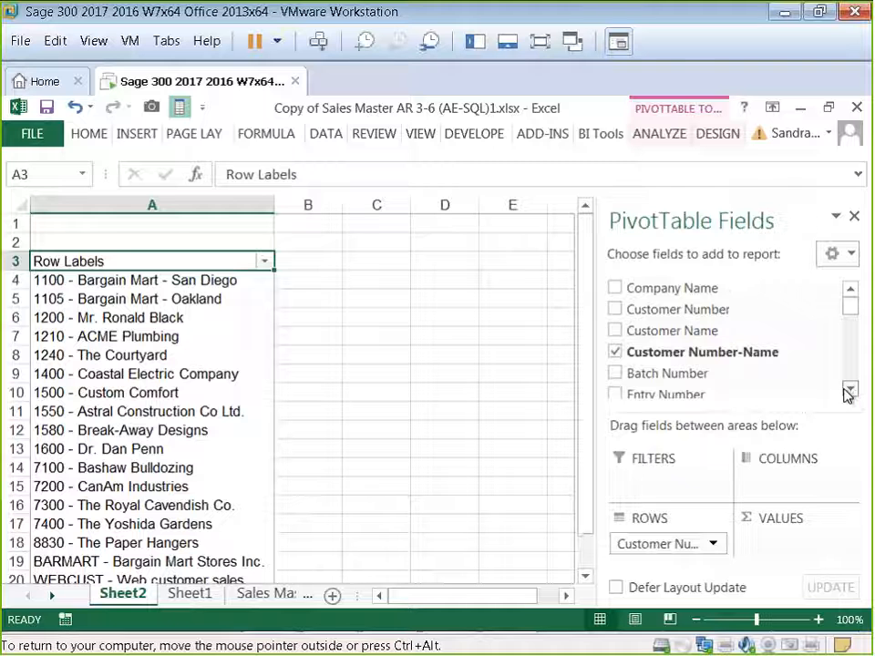
# Step: Add Item Number as a second row field beneath the customer
pyautogui.click(849, 390)
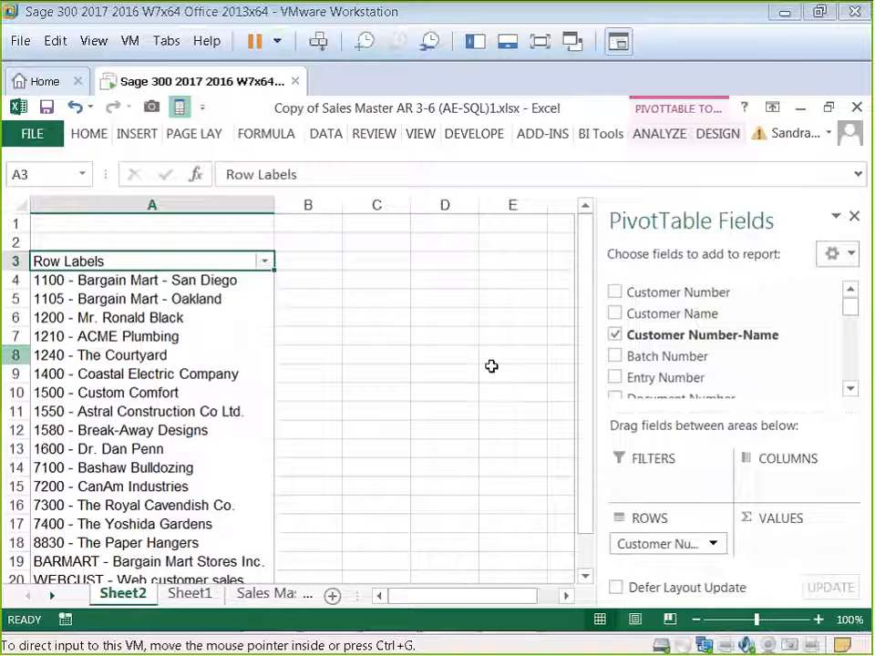
pyautogui.click(851, 393)
pyautogui.click(851, 393)
pyautogui.click(851, 393)
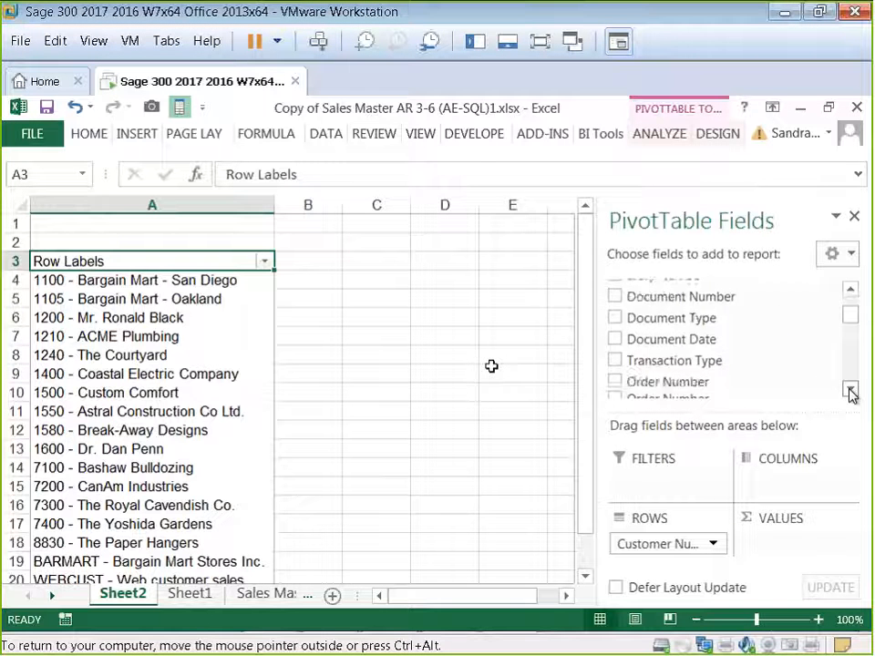
pyautogui.click(850, 393)
pyautogui.click(850, 393)
pyautogui.click(851, 393)
pyautogui.click(851, 393)
pyautogui.click(851, 393)
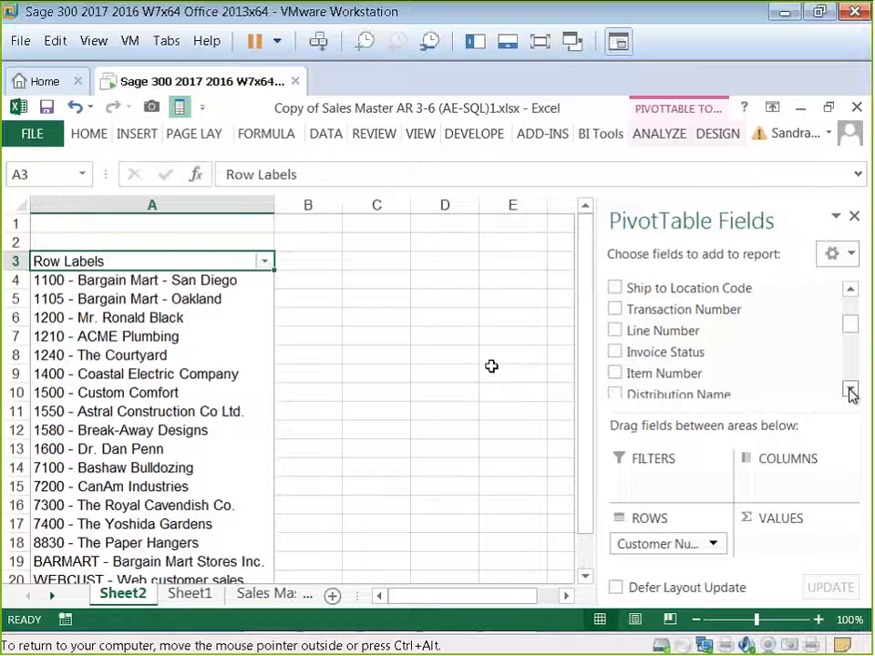
pyautogui.click(614, 374)
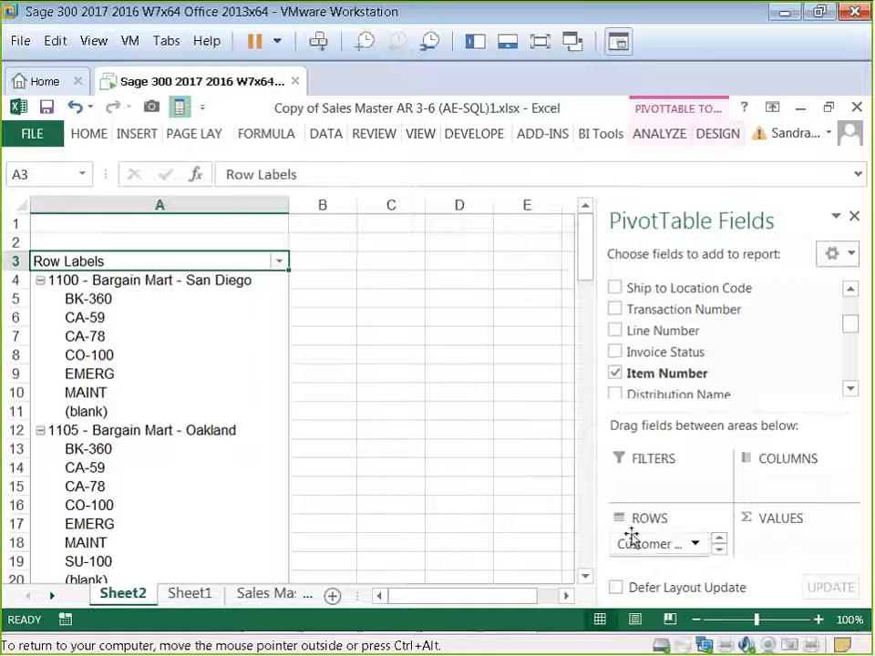
# Step: Add Invoice Description as a third row field beneath Item Number
pyautogui.click(694, 620)
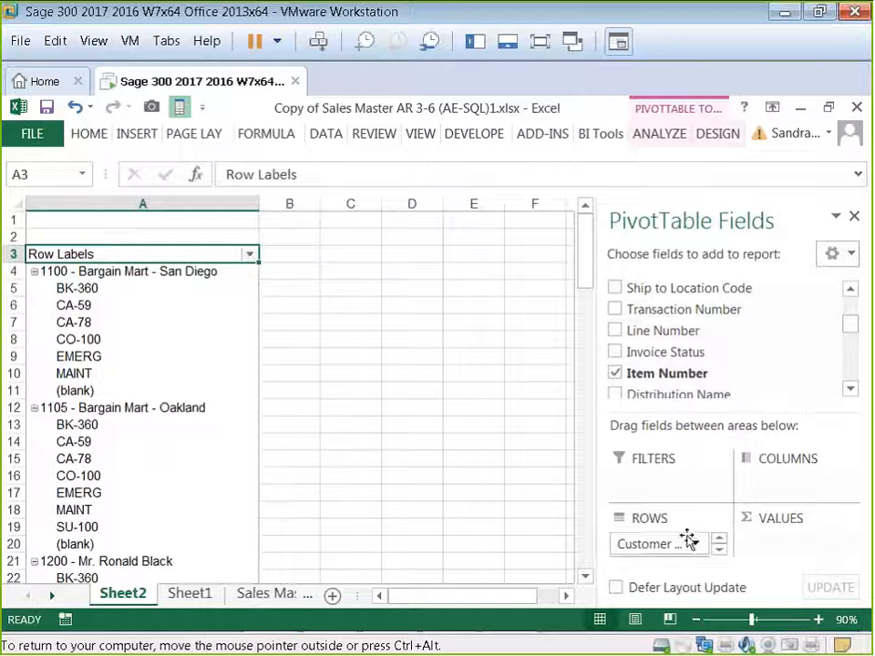
pyautogui.click(853, 392)
pyautogui.click(853, 392)
pyautogui.click(852, 392)
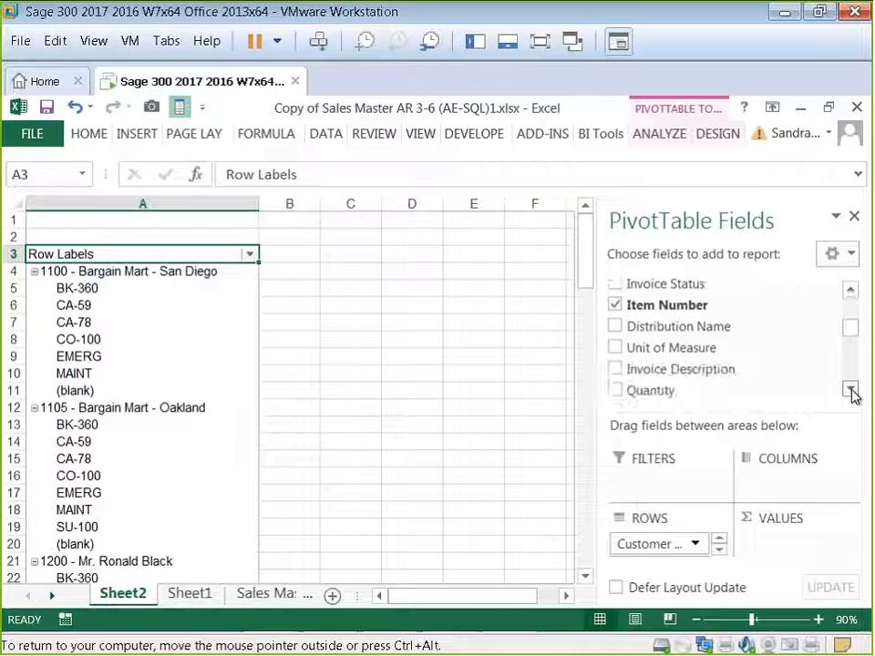
pyautogui.click(852, 392)
pyautogui.click(618, 354)
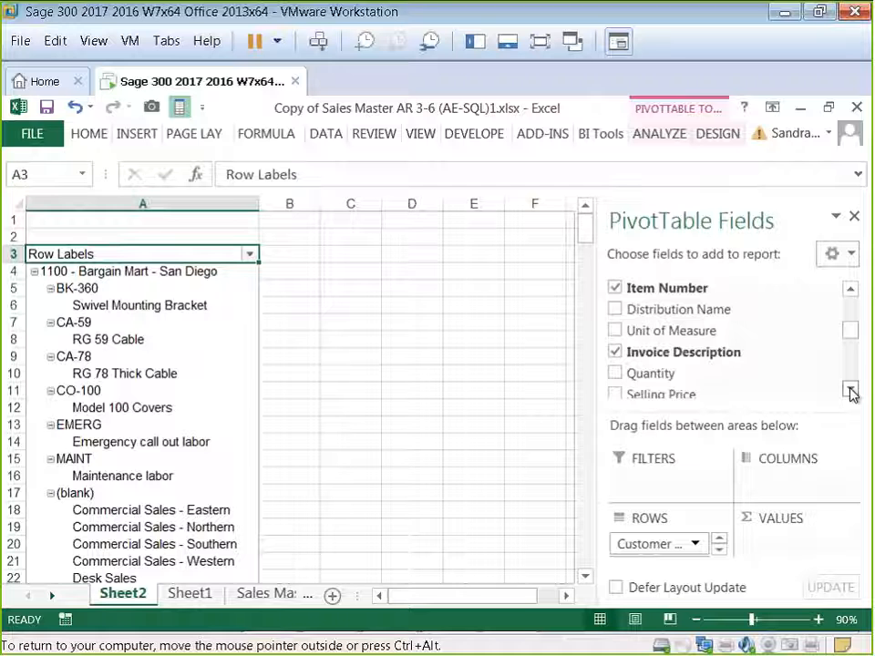
# Step: Add Gross Profit and Line Sales Amount excl TIP to the pivot table values
pyautogui.click(852, 392)
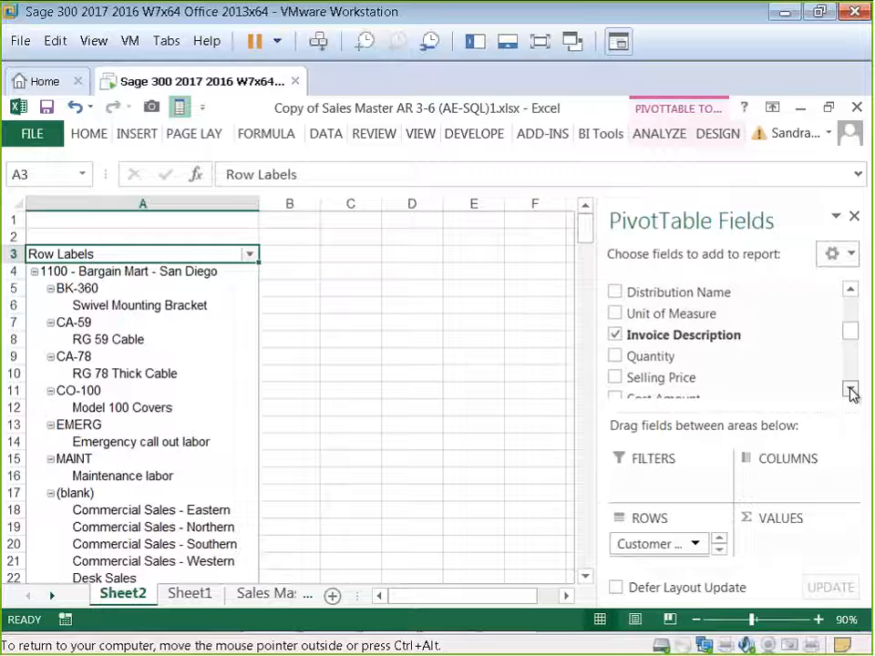
pyautogui.click(853, 392)
pyautogui.click(853, 392)
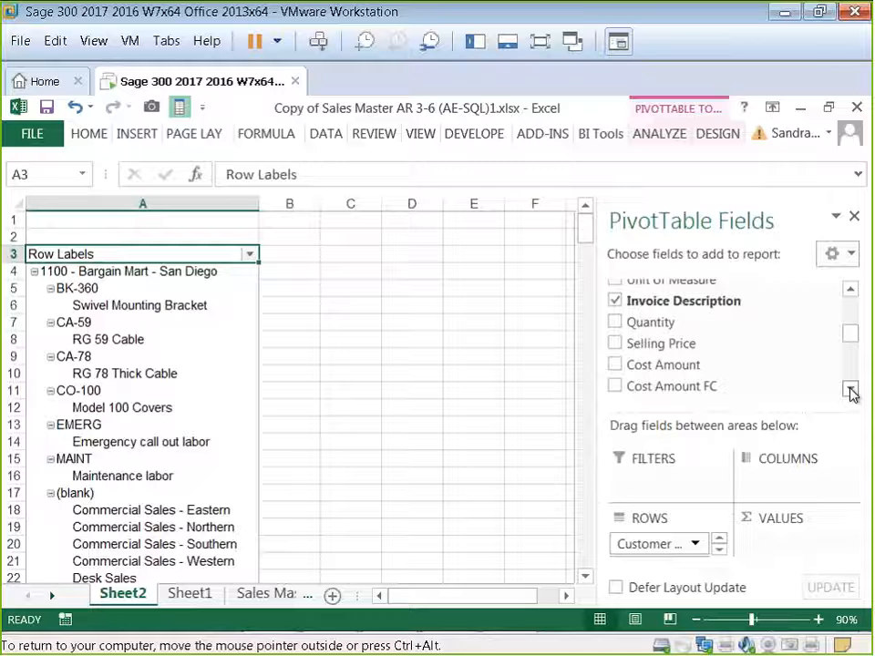
pyautogui.click(853, 393)
pyautogui.click(852, 392)
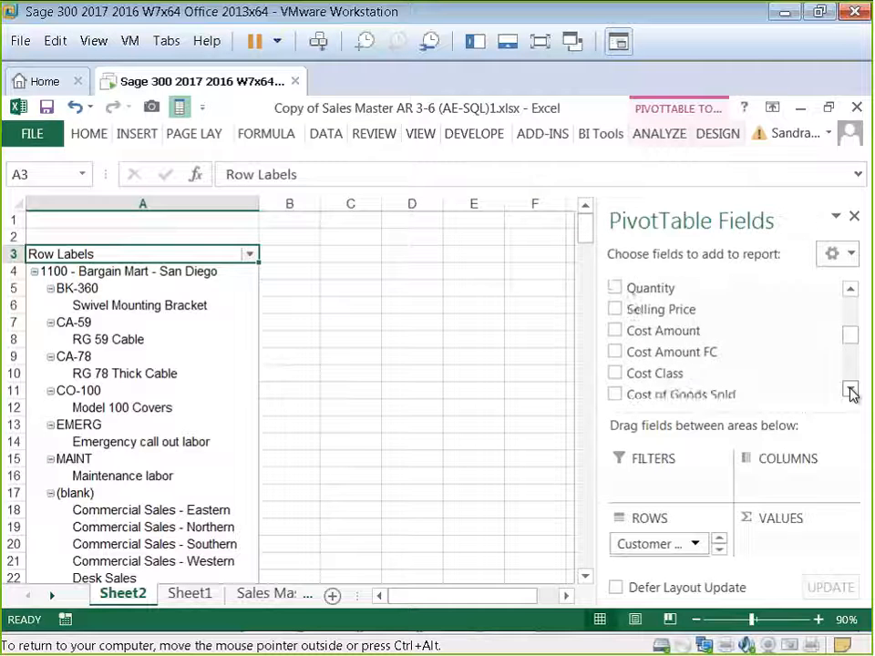
pyautogui.click(852, 392)
pyautogui.click(853, 392)
pyautogui.click(853, 392)
pyautogui.click(615, 353)
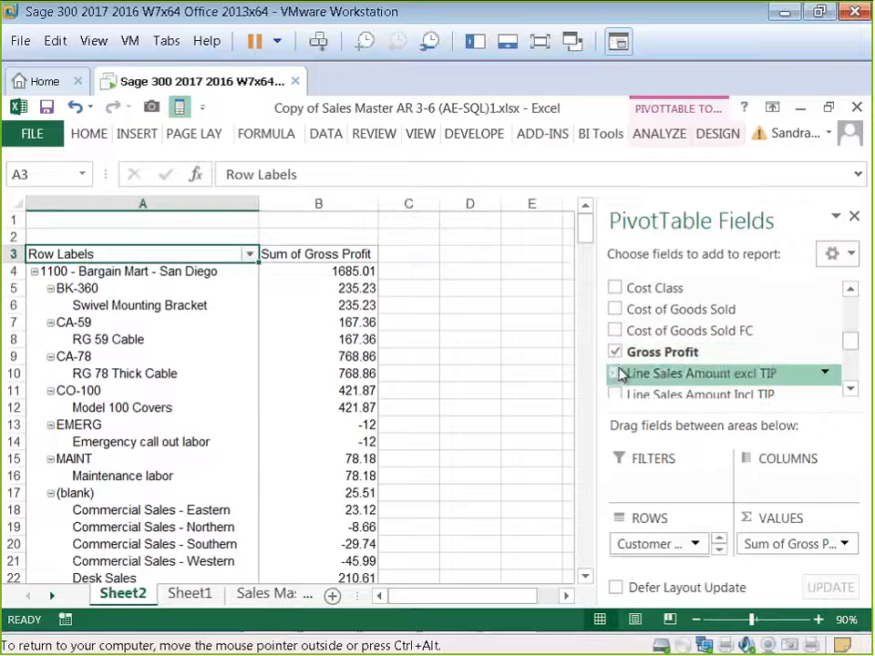
pyautogui.click(617, 373)
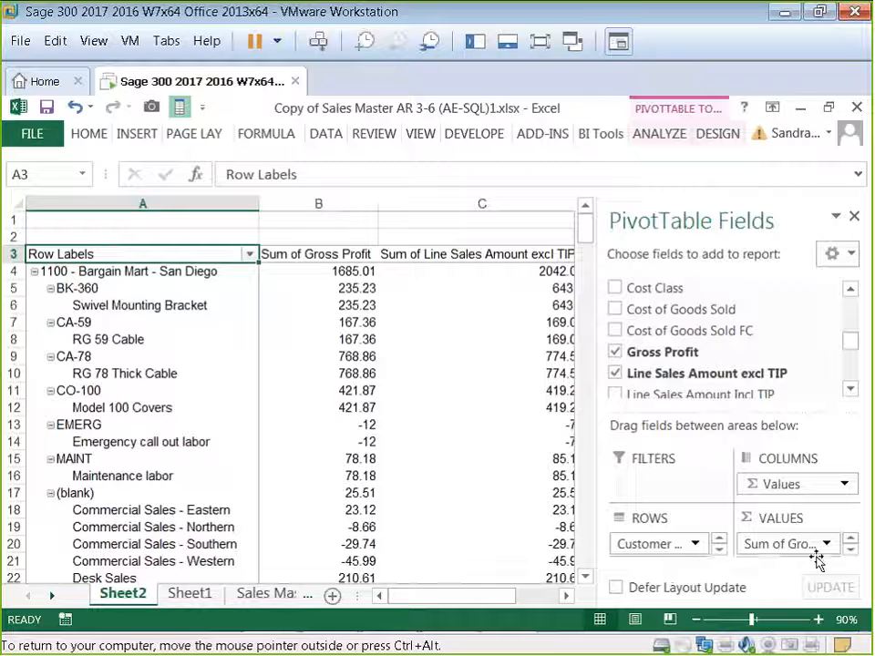
# Step: Reorder the pivot values so Line Sales Amount excl TIP comes before Gross Profit
pyautogui.click(853, 552)
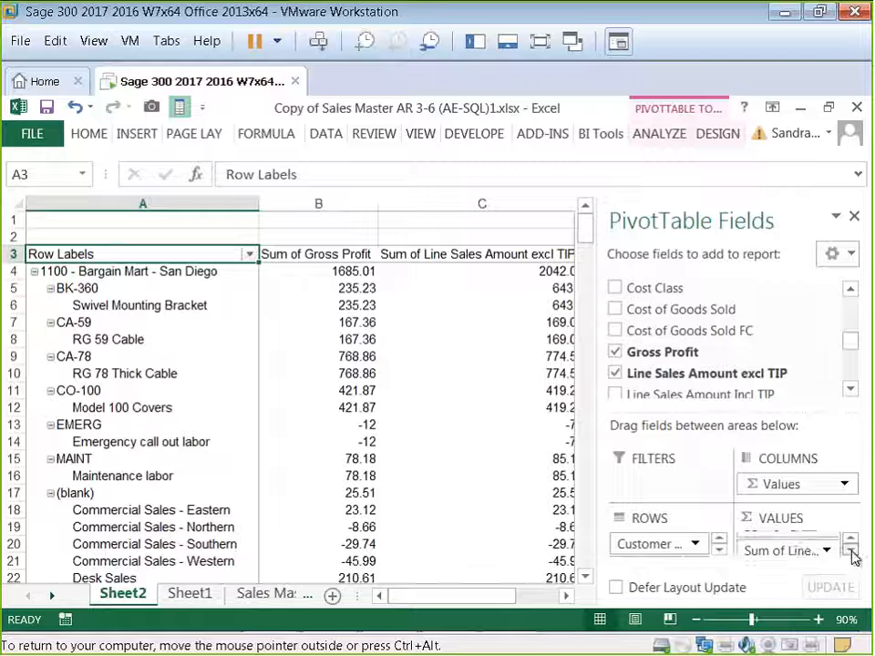
pyautogui.click(853, 540)
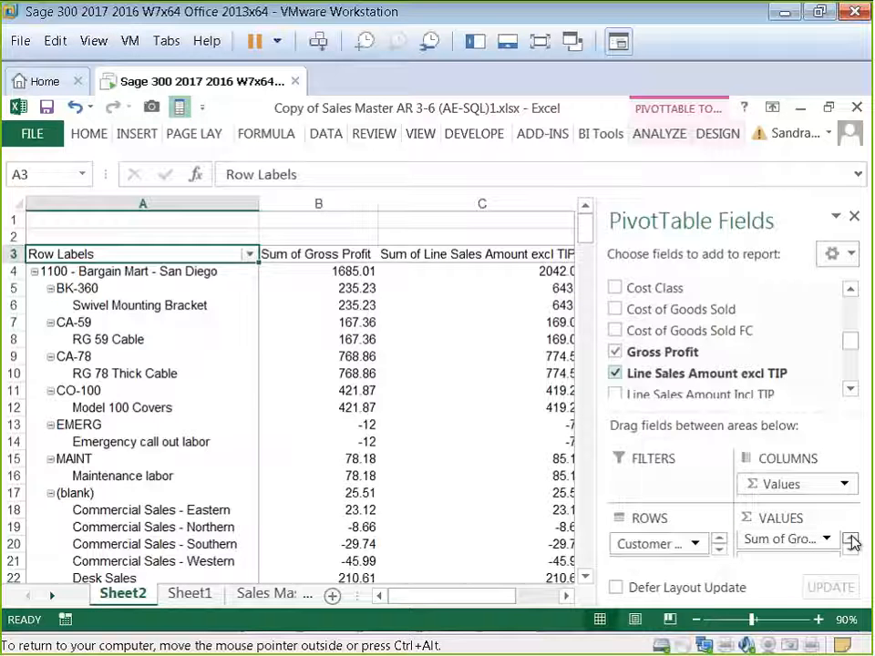
pyautogui.click(852, 552)
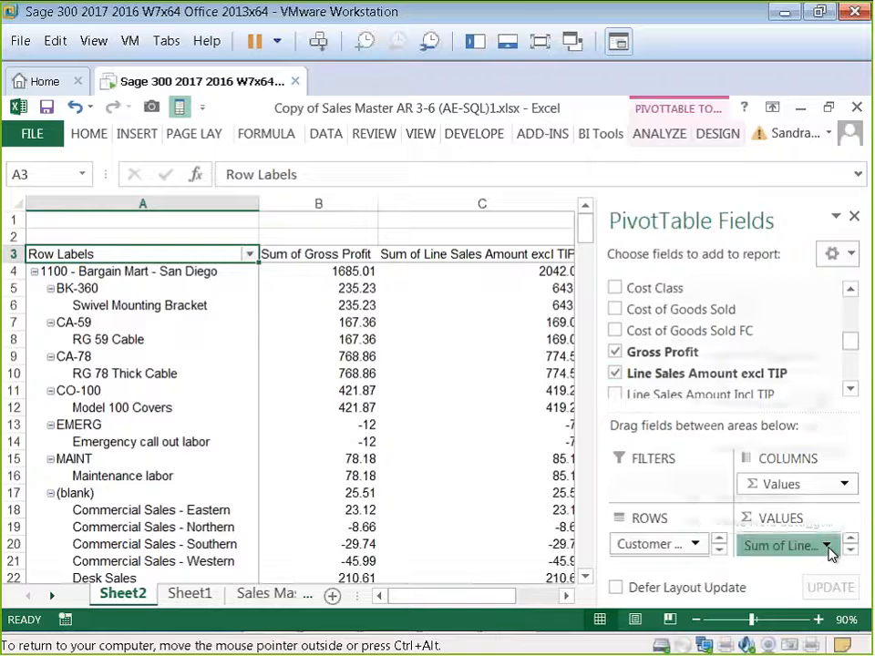
pyautogui.click(828, 547)
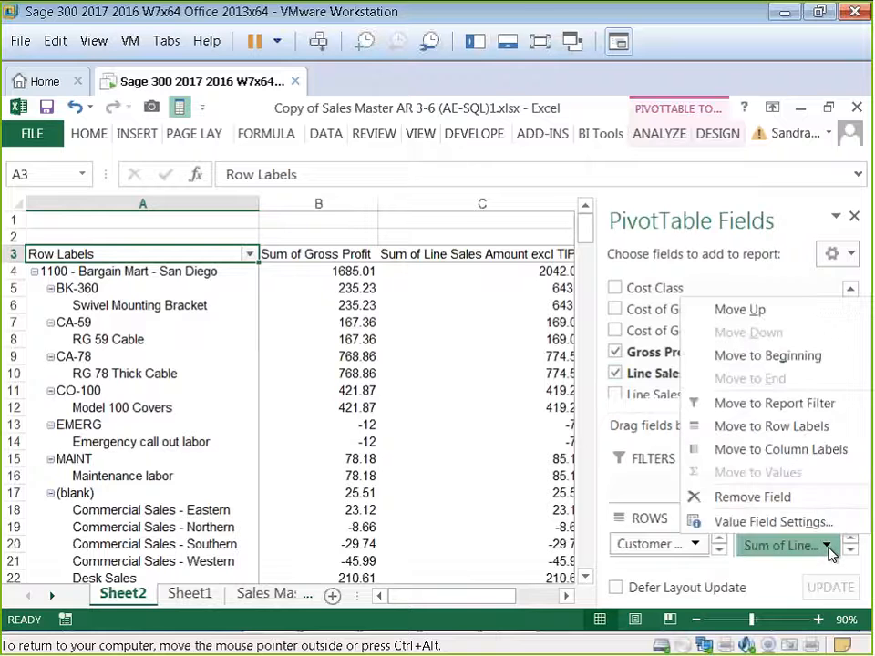
pyautogui.click(788, 521)
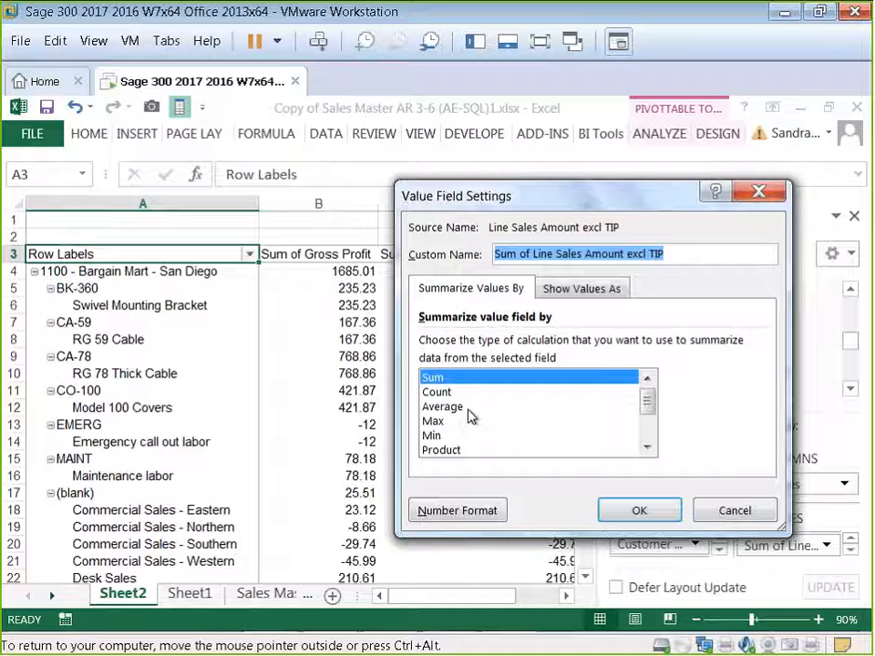
pyautogui.click(722, 513)
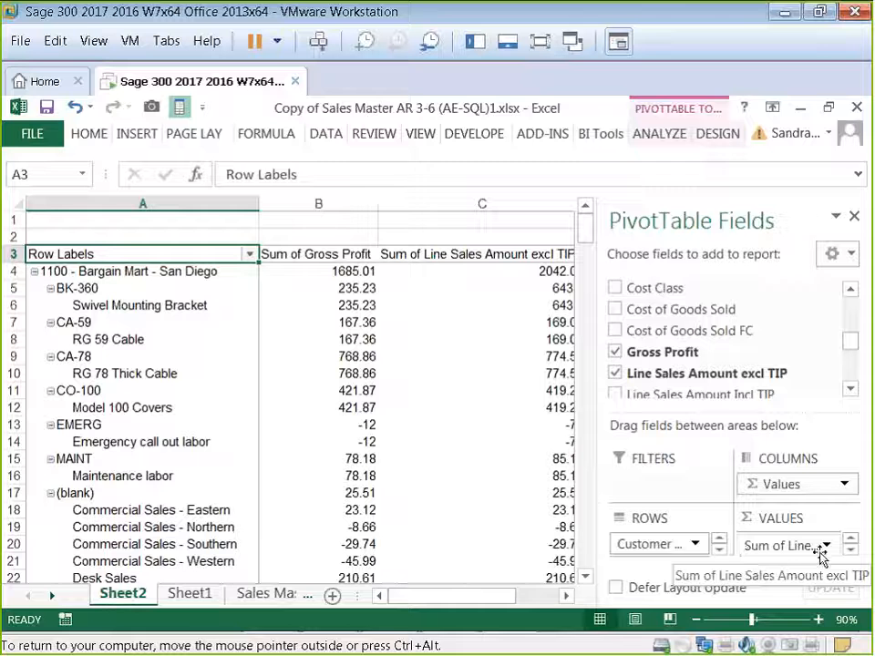
pyautogui.moveTo(795, 547); pyautogui.dragTo(785, 547)
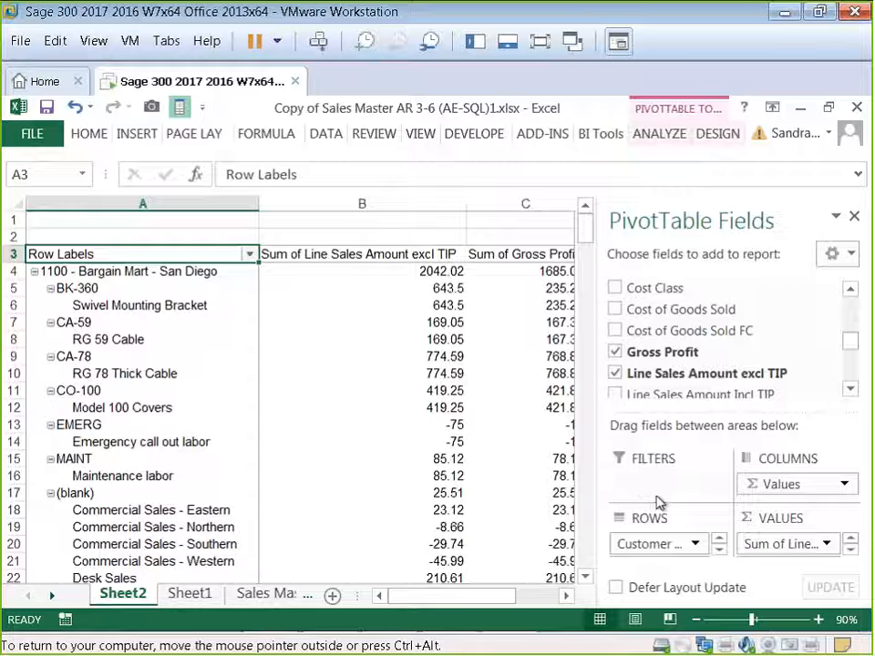
# Step: Add Customer Name to the pivot table's report filters
pyautogui.click(850, 290)
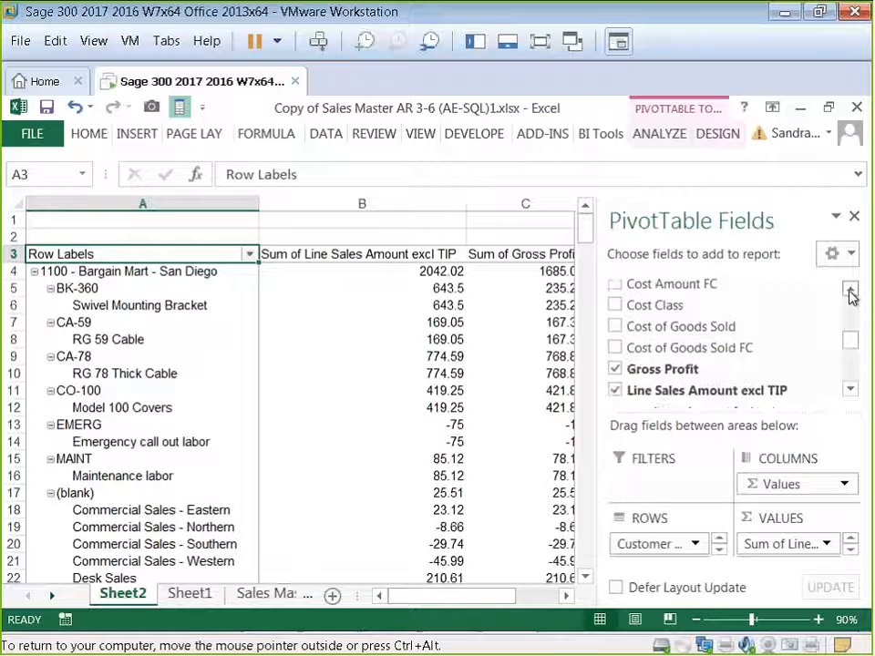
pyautogui.click(850, 290)
pyautogui.moveTo(852, 345); pyautogui.dragTo(850, 306)
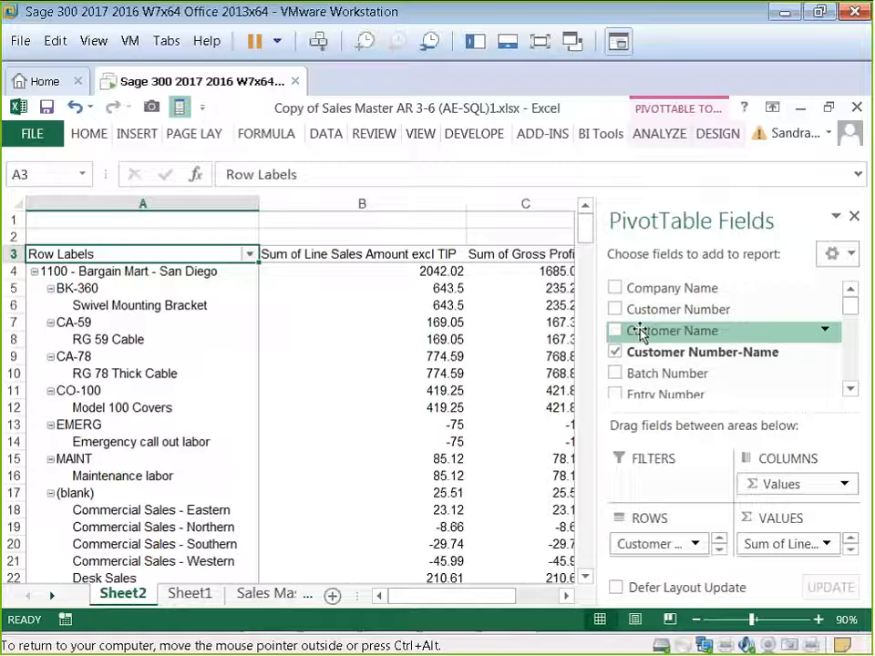
pyautogui.moveTo(641, 334); pyautogui.dragTo(660, 480)
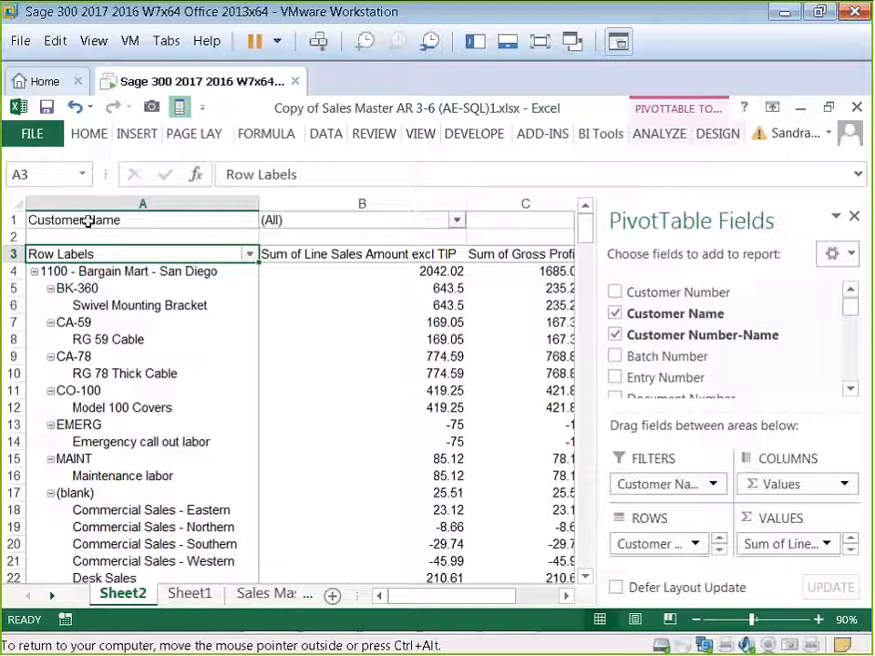
# Step: Shorten the pivot value column headers to Sales and GP
pyautogui.moveTo(602, 397); pyautogui.dragTo(676, 408)
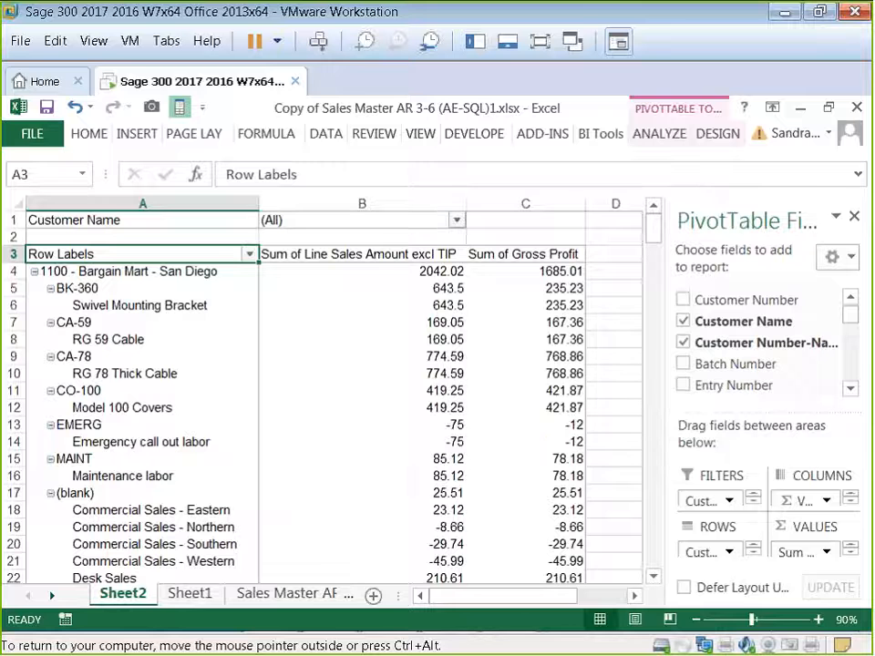
pyautogui.click(697, 620)
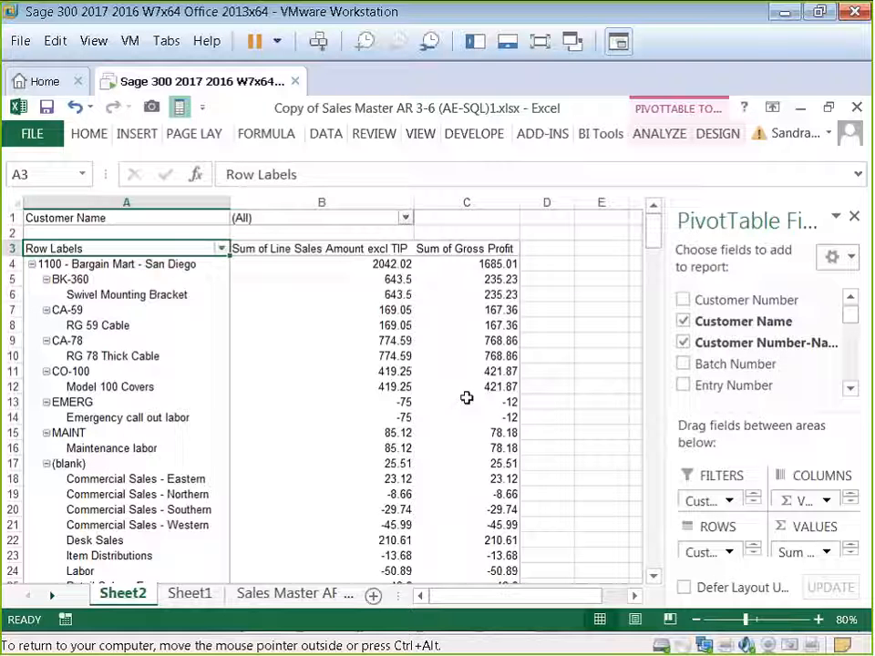
pyautogui.click(328, 252)
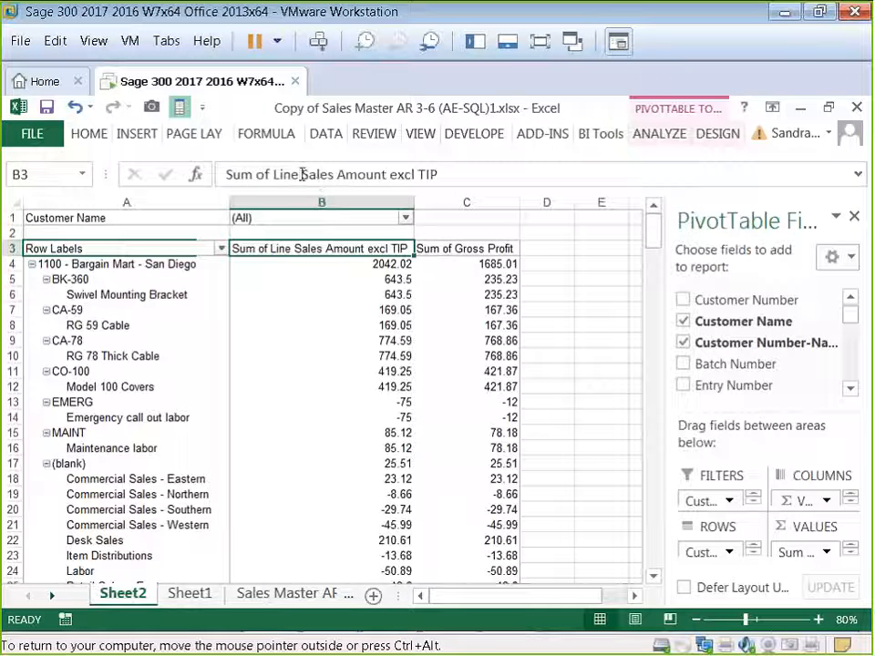
pyautogui.moveTo(302, 174); pyautogui.dragTo(227, 174)
pyautogui.press('BackSpace')
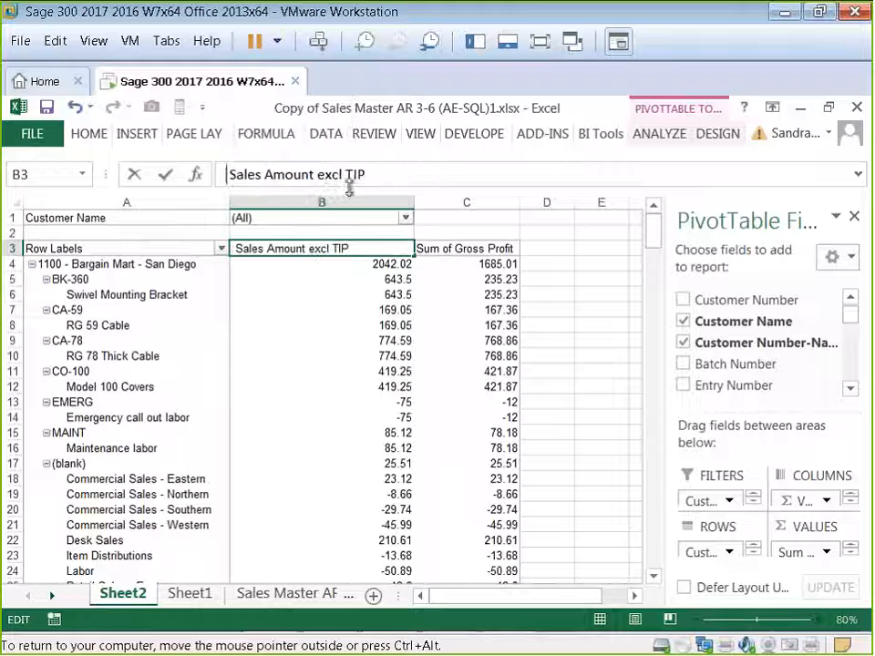
pyautogui.moveTo(376, 174); pyautogui.dragTo(226, 174)
pyautogui.press('BackSpace')
pyautogui.press('Tab')
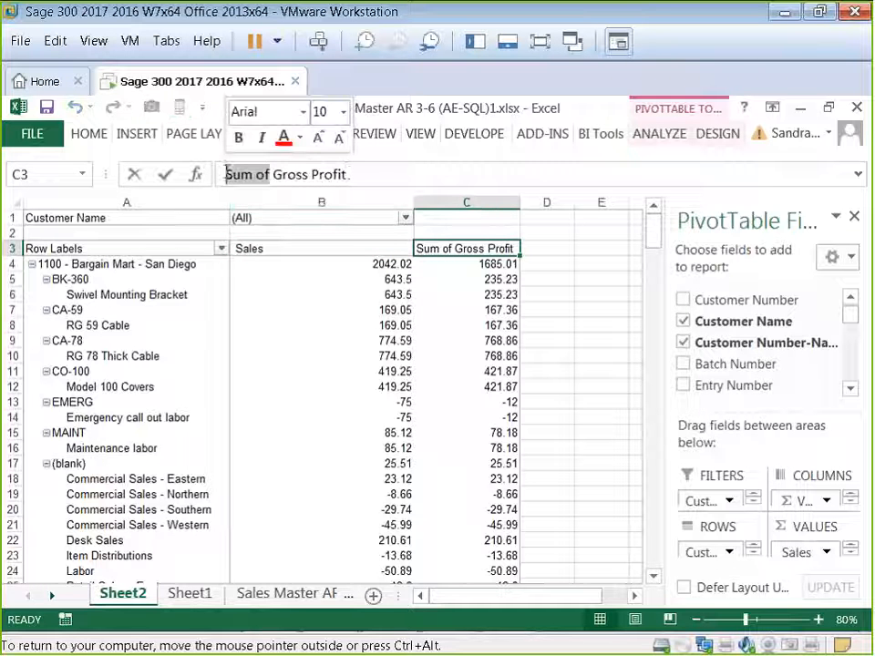
pyautogui.moveTo(350, 174); pyautogui.dragTo(206, 175)
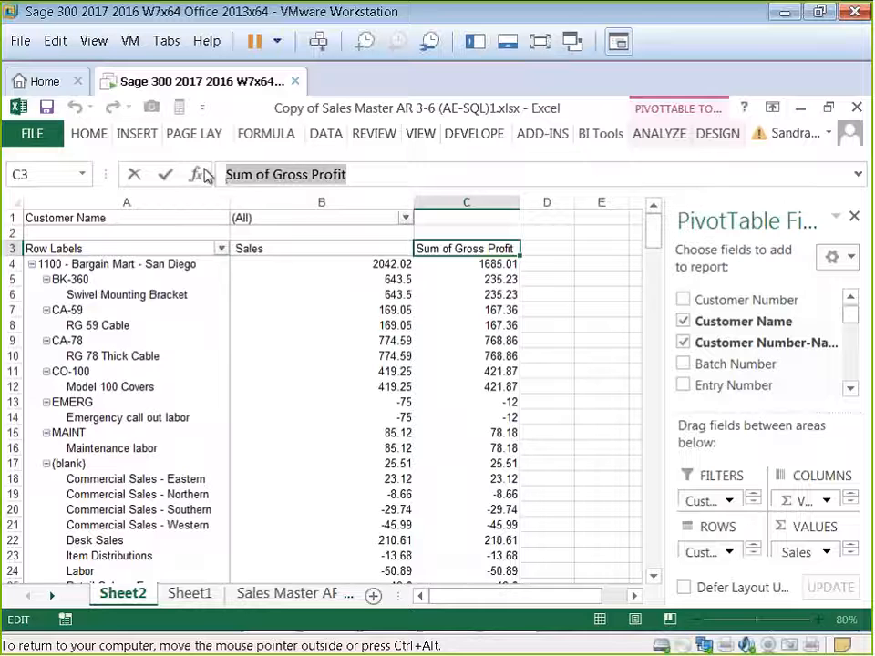
pyautogui.write('GP')
pyautogui.press('Return')
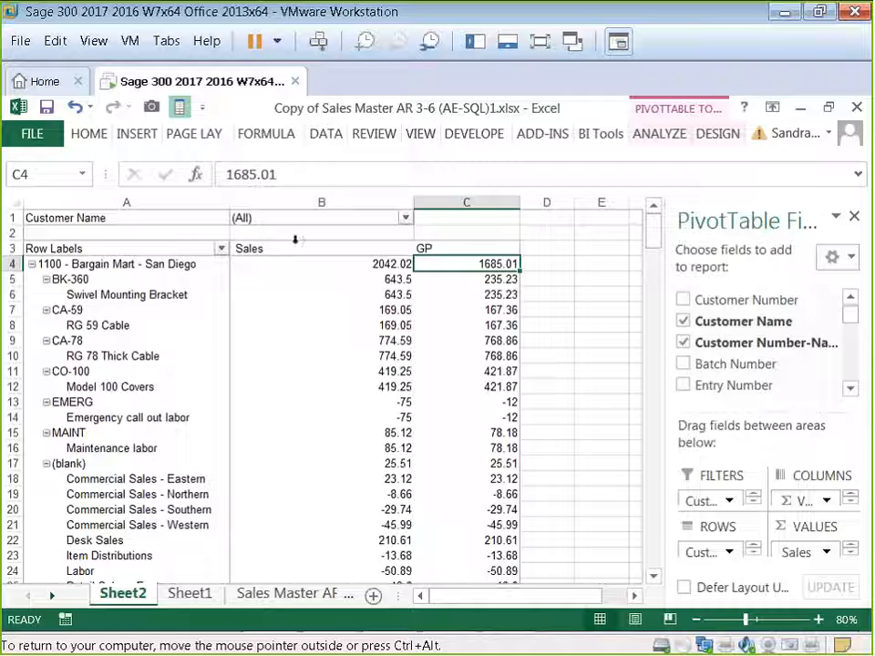
# Step: Add Currency as an additional row field in the pivot table
pyautogui.click(284, 310)
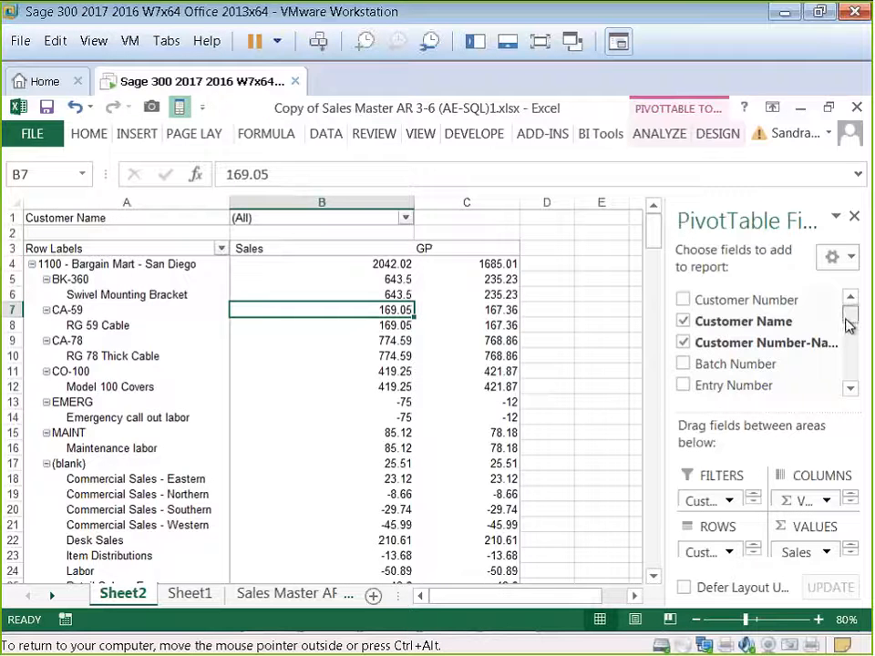
pyautogui.moveTo(848, 310); pyautogui.dragTo(854, 381)
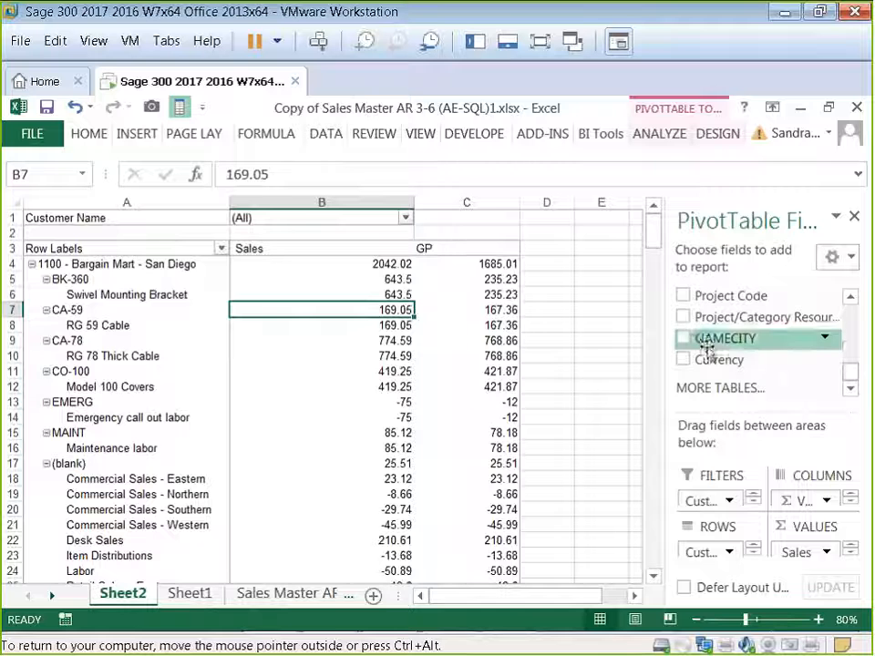
pyautogui.click(684, 361)
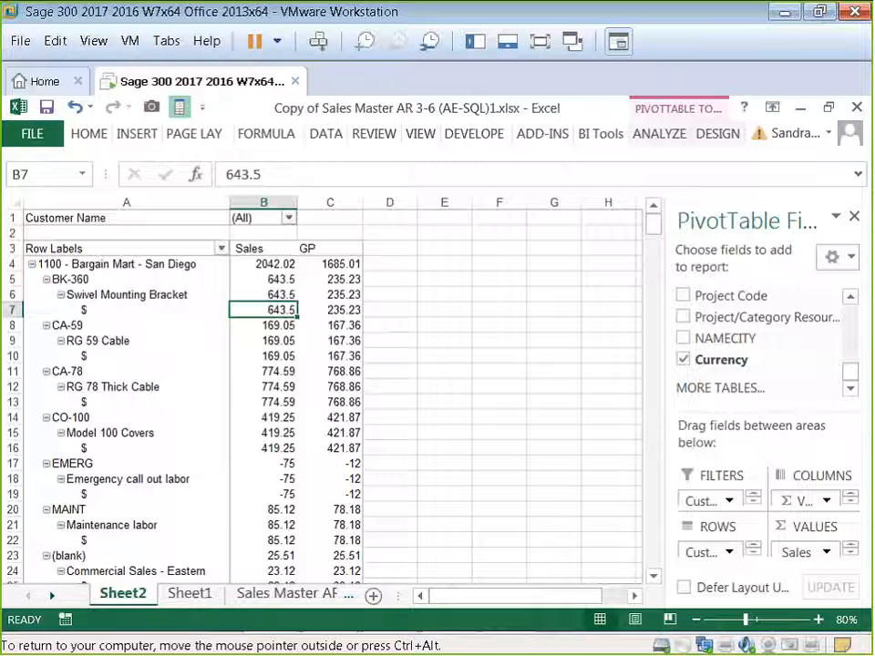
# Step: Switch the pivot table's report layout to Outline Form
pyautogui.click(656, 135)
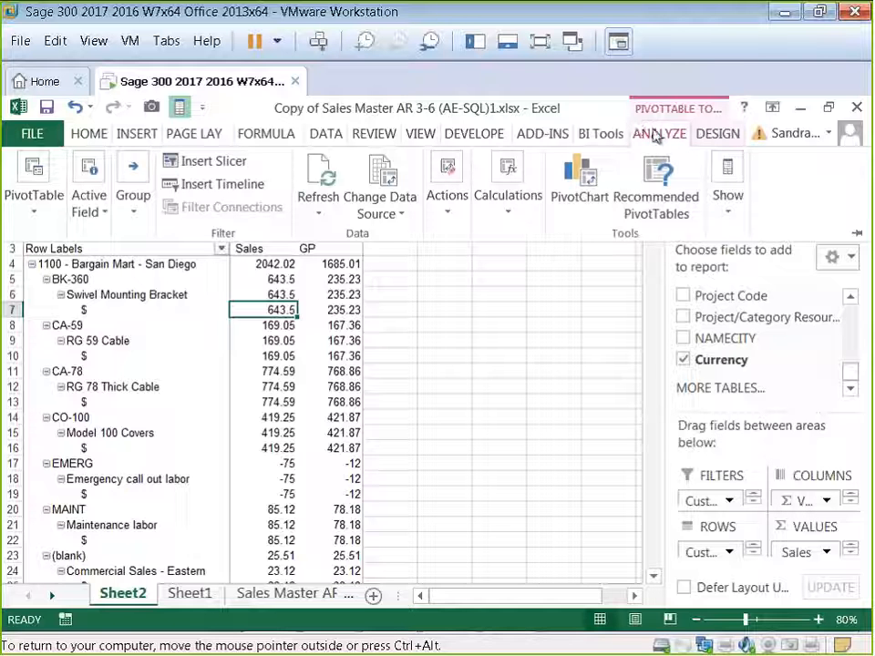
pyautogui.click(711, 137)
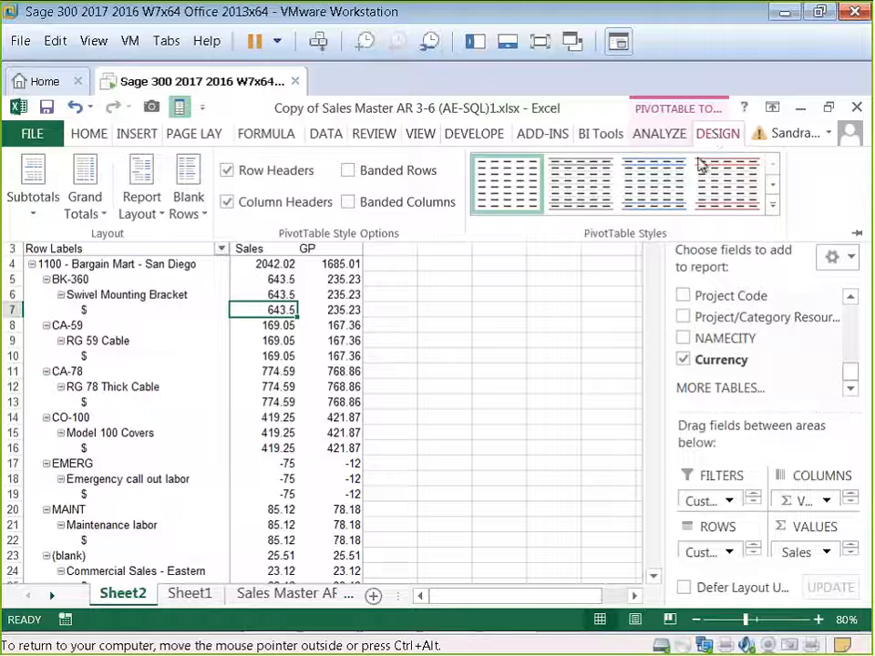
pyautogui.click(159, 217)
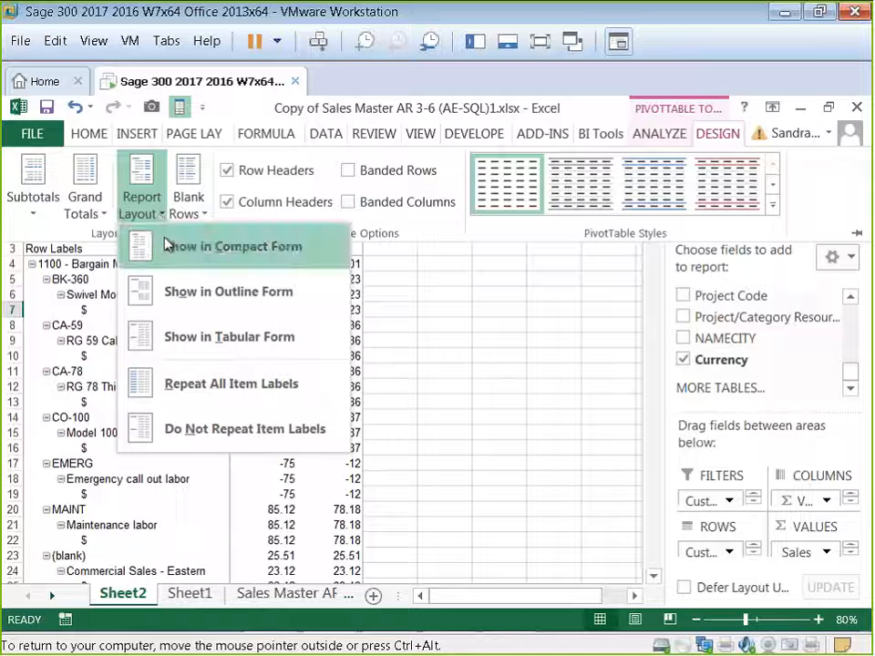
pyautogui.click(167, 246)
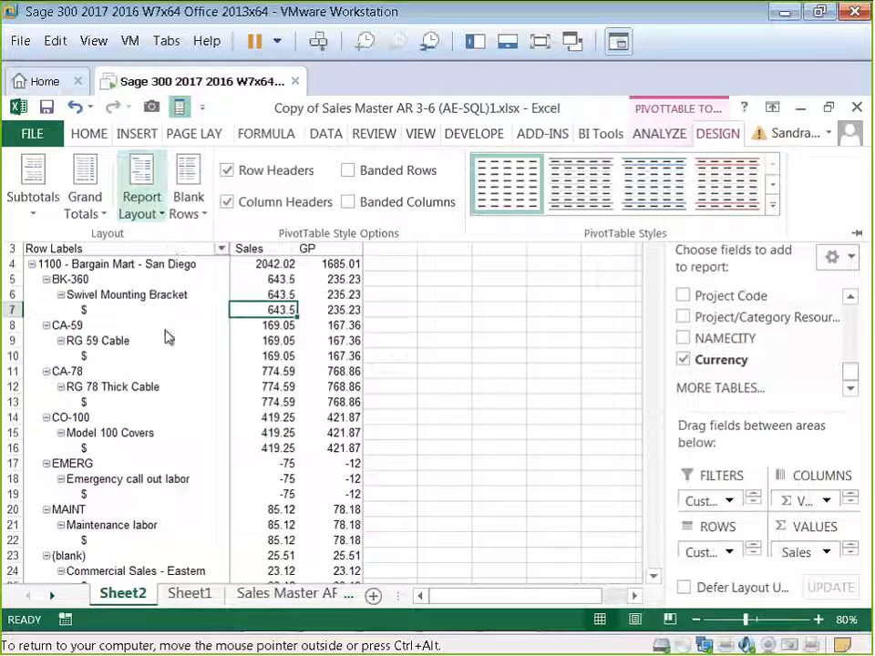
pyautogui.click(160, 215)
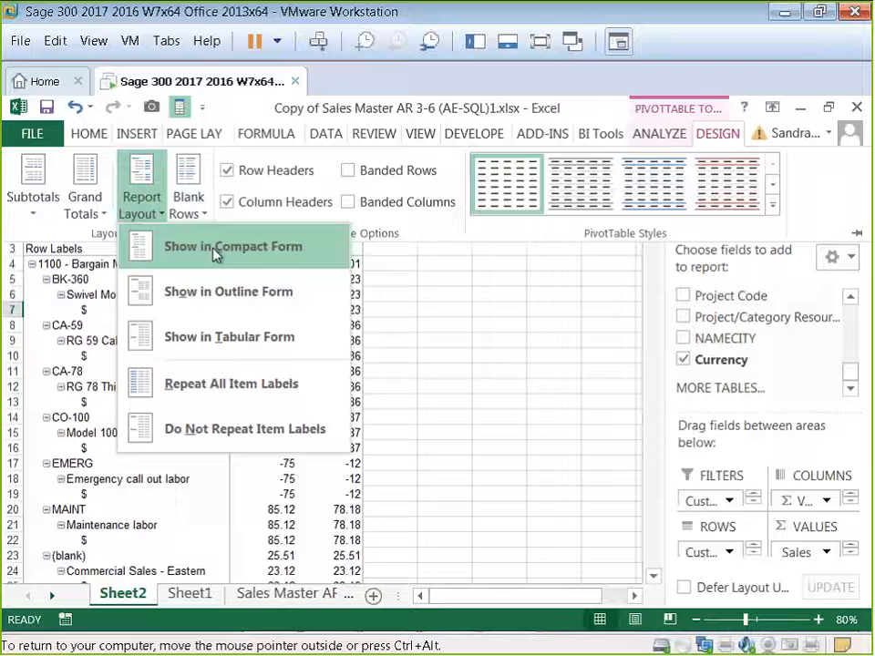
pyautogui.click(229, 293)
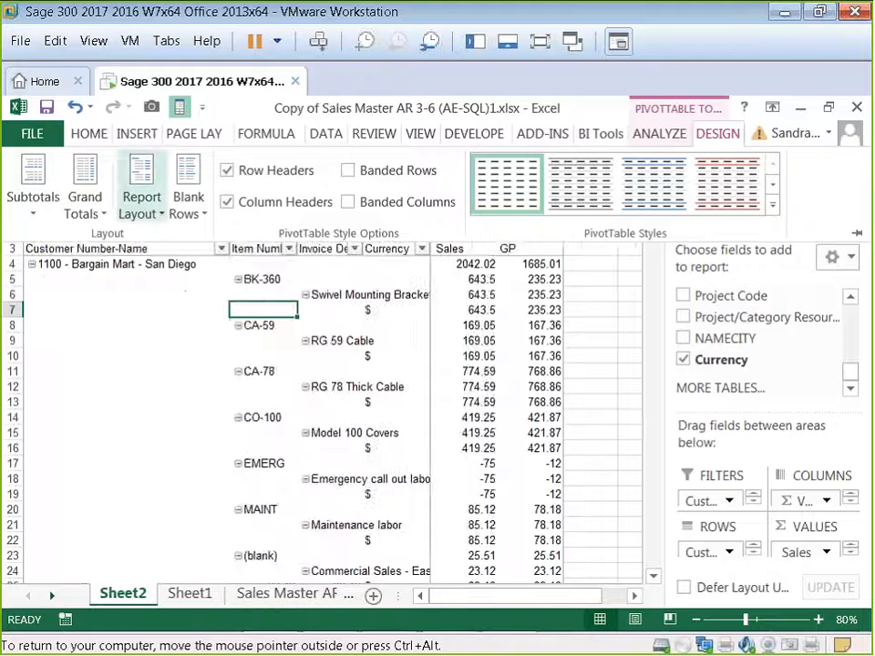
pyautogui.click(573, 402)
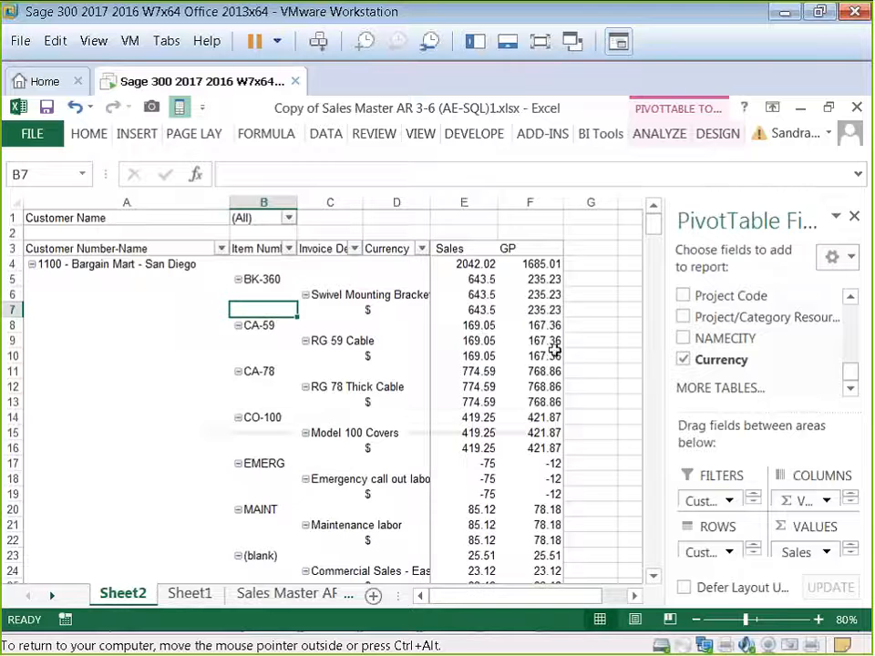
pyautogui.moveTo(555, 351)
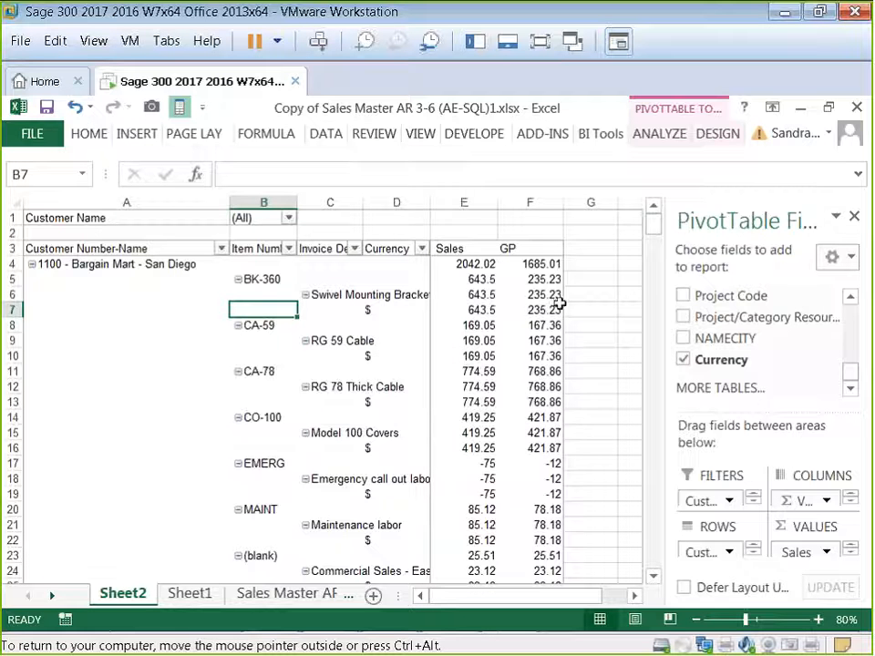
# Step: Try the Tabular Form report layout, then return to Outline Form
pyautogui.click(720, 133)
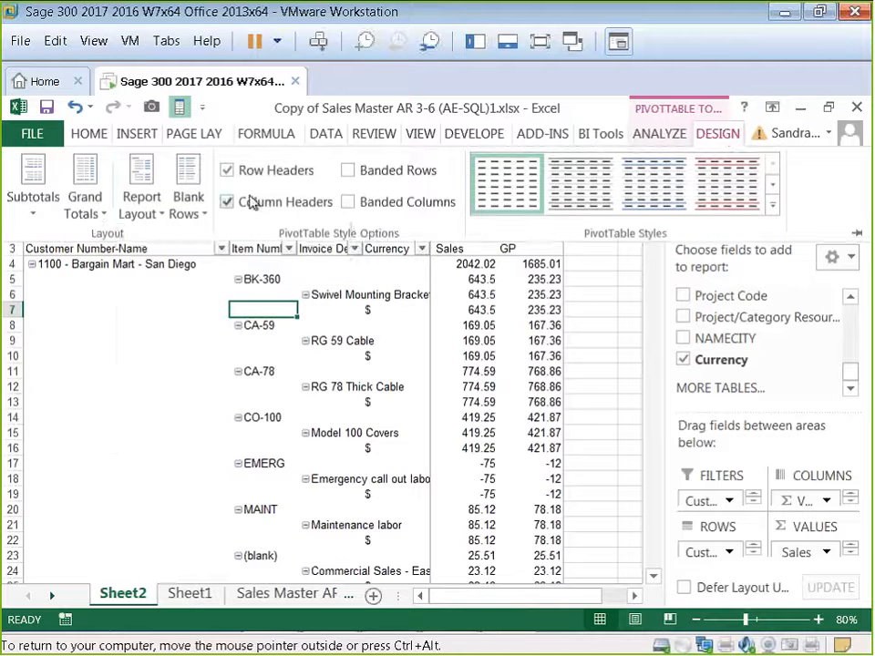
pyautogui.click(157, 219)
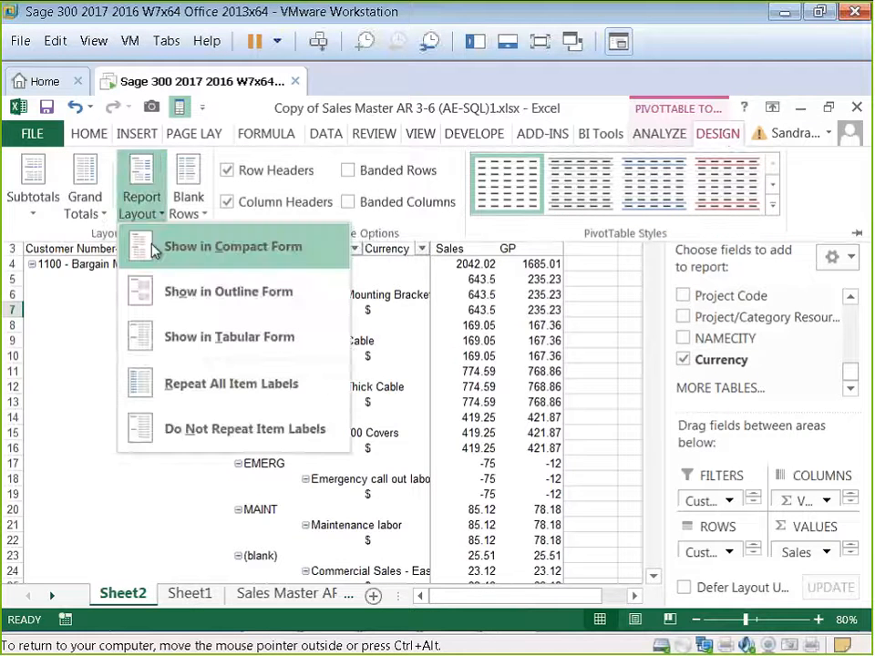
pyautogui.click(177, 349)
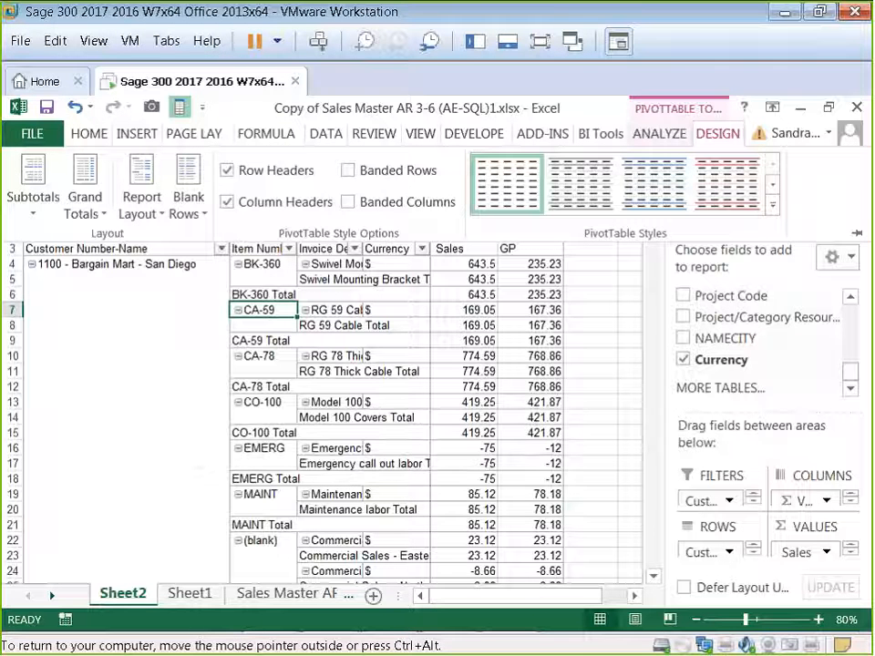
pyautogui.click(134, 187)
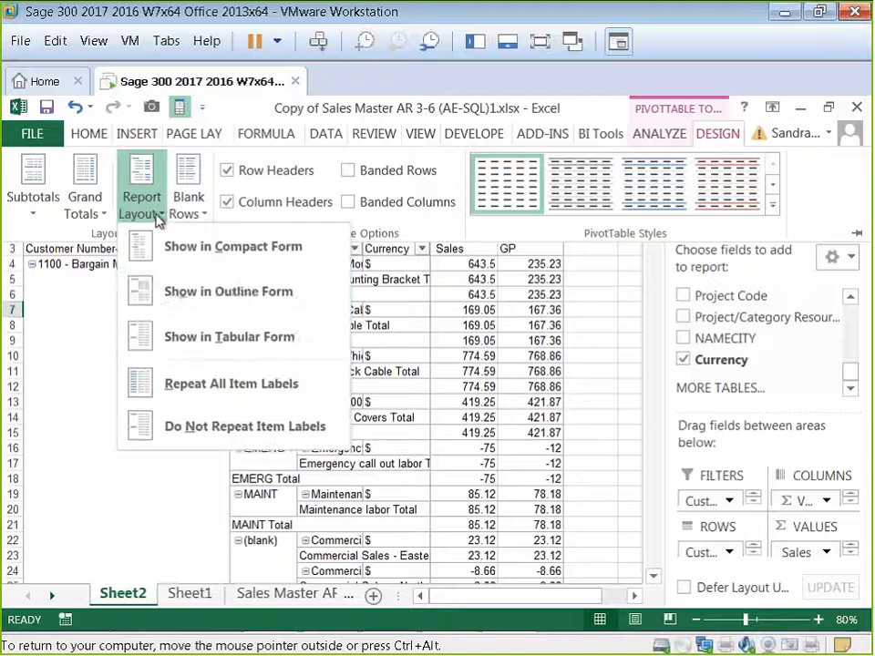
pyautogui.click(179, 291)
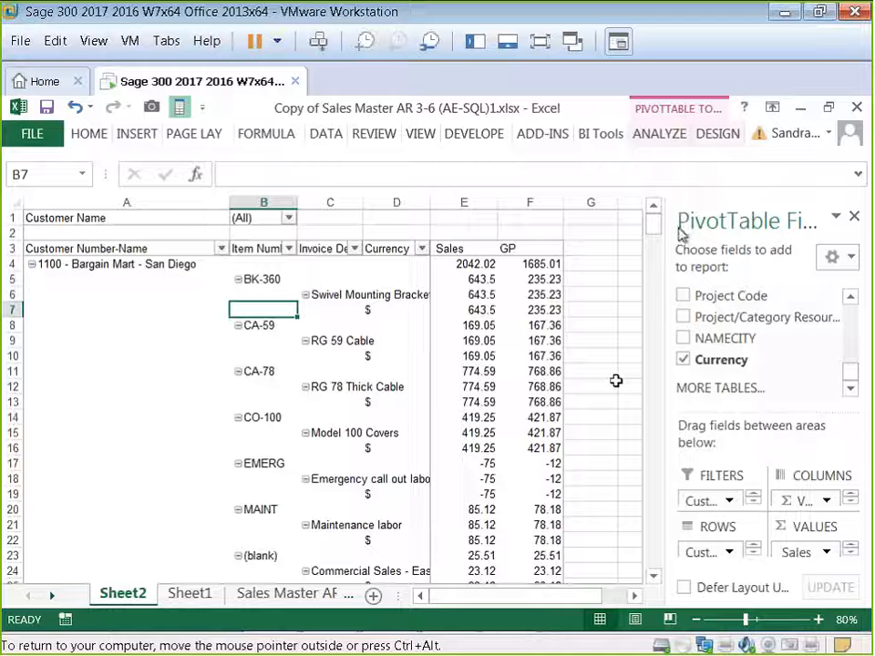
pyautogui.click(659, 134)
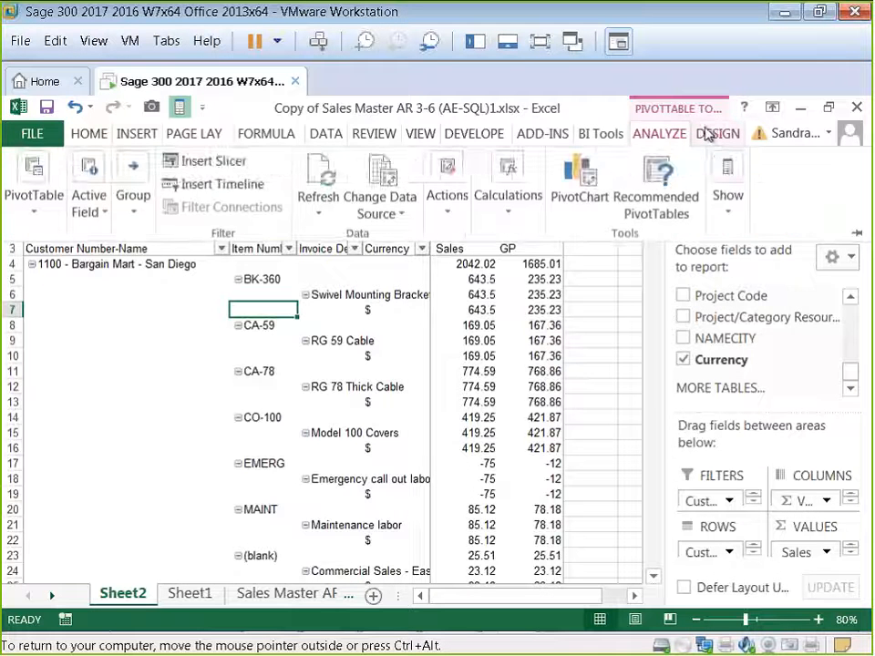
pyautogui.click(716, 135)
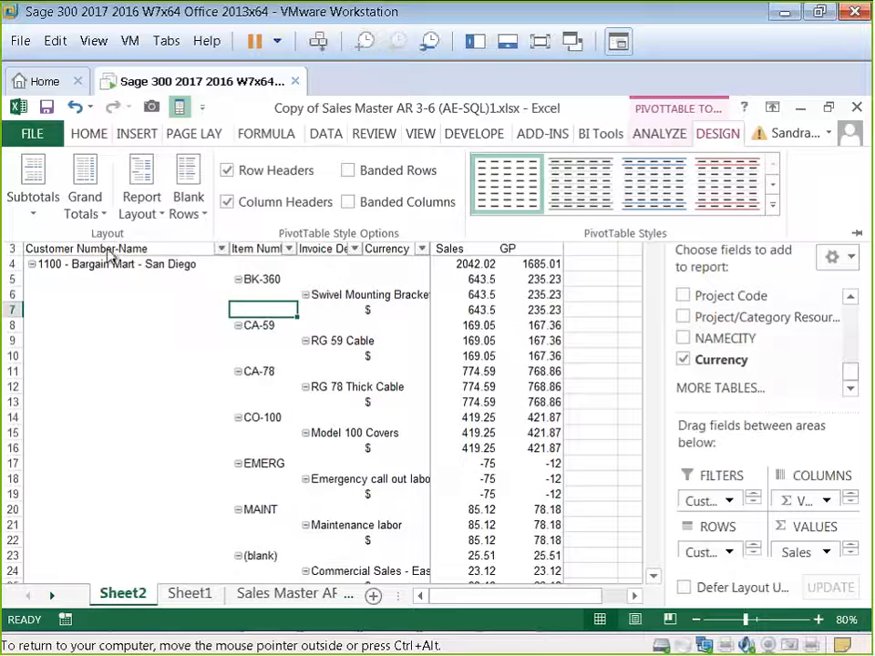
pyautogui.click(77, 165)
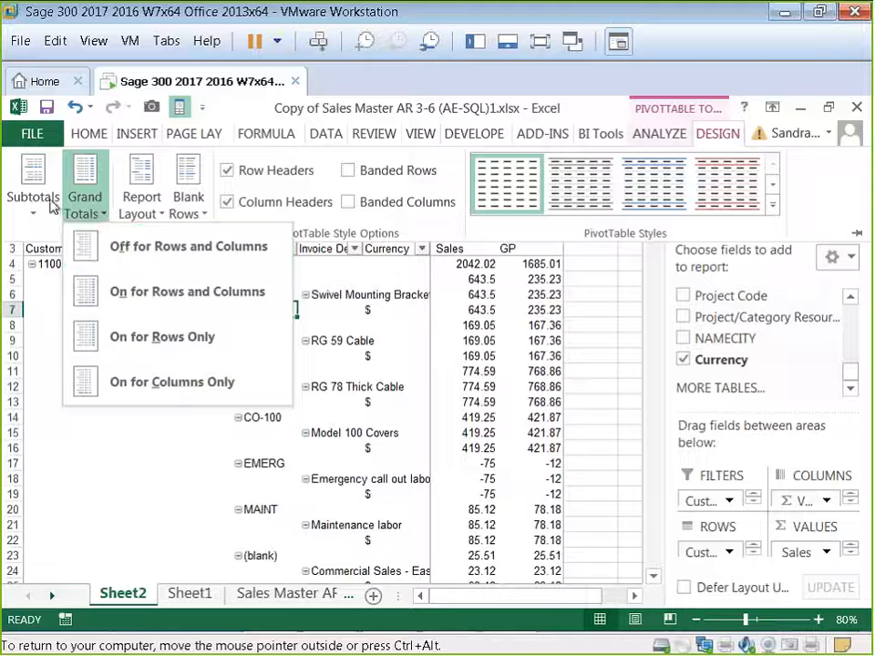
pyautogui.click(25, 211)
pyautogui.click(28, 215)
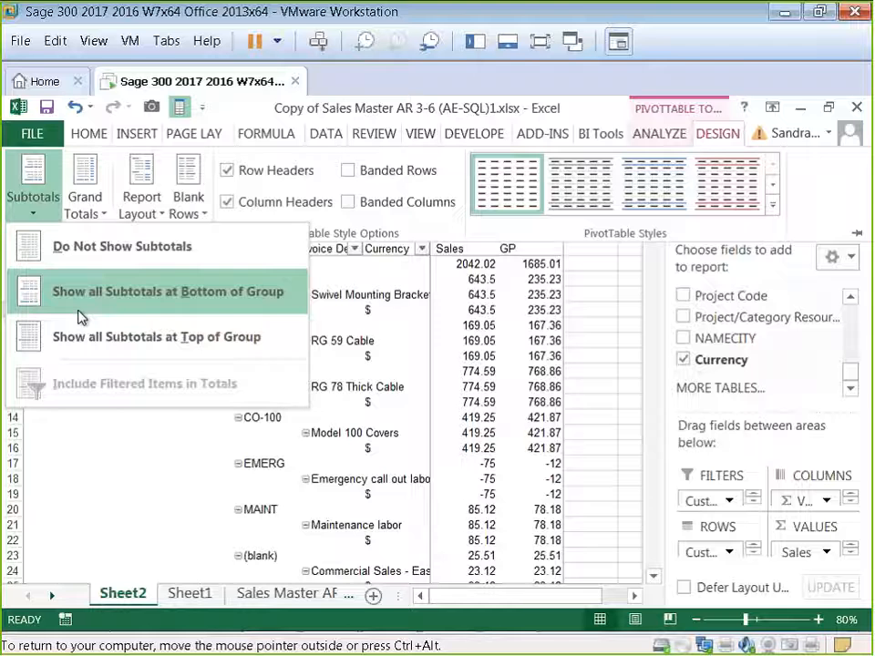
pyautogui.click(384, 412)
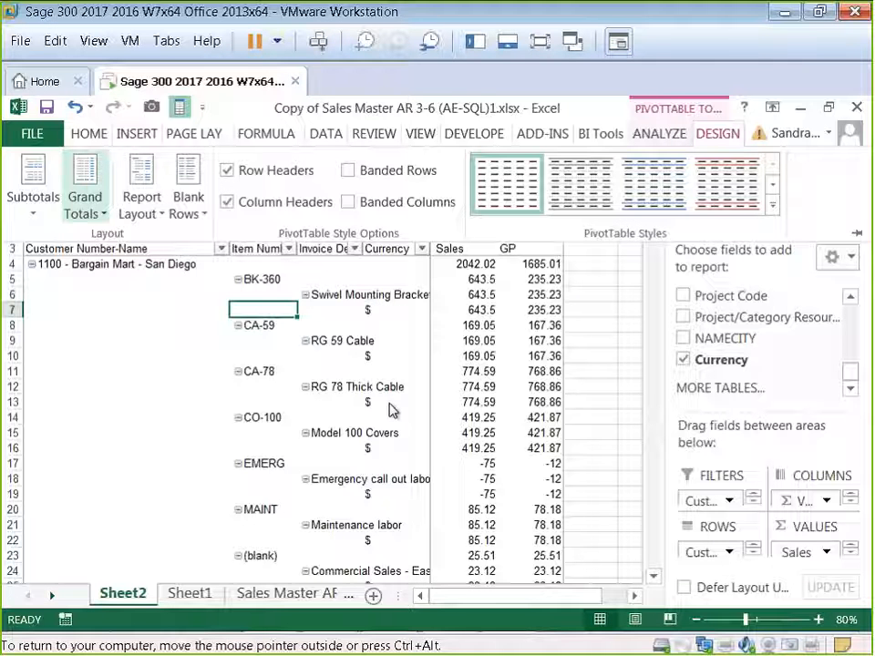
# Step: Apply a green Medium pivot table style to the pivot table
pyautogui.click(773, 204)
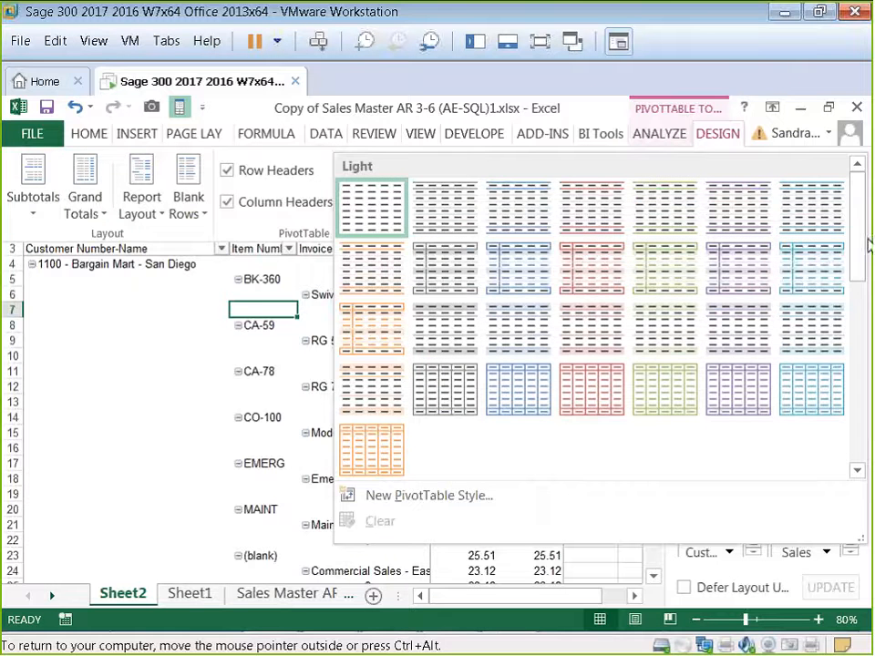
pyautogui.moveTo(869, 244); pyautogui.dragTo(869, 333)
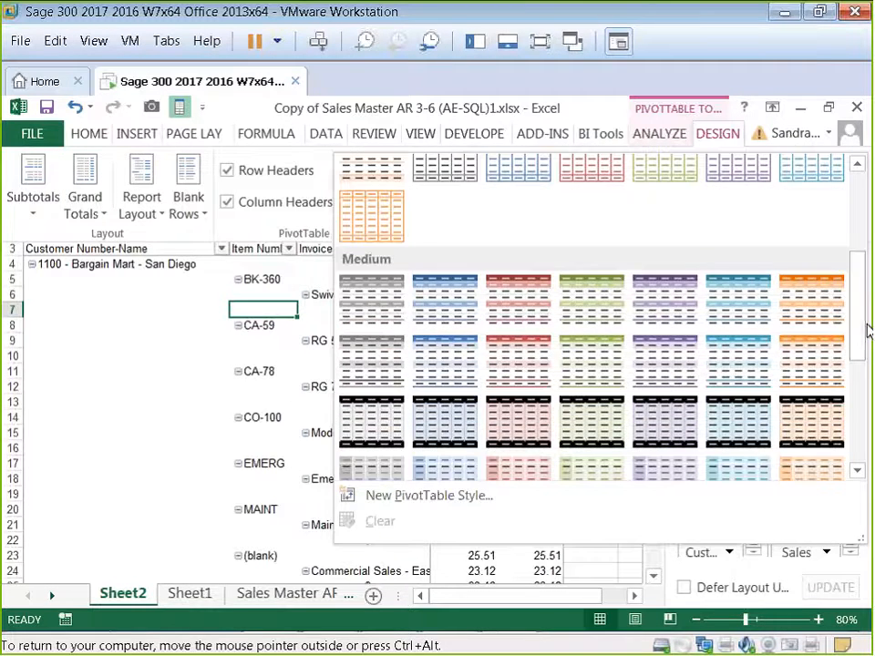
pyautogui.click(589, 318)
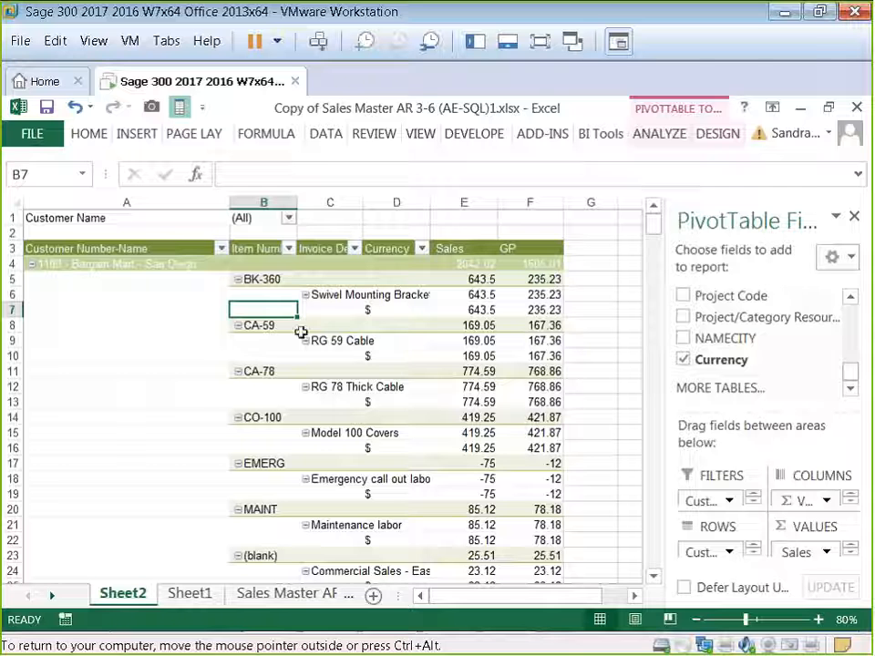
# Step: Filter the report by customer name to show only ACME Plumbing
pyautogui.click(288, 219)
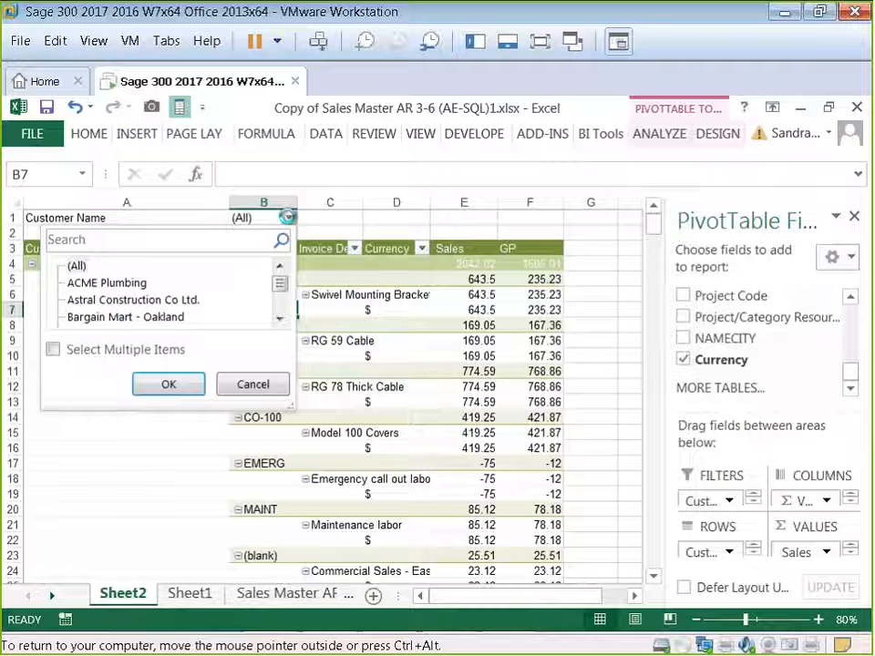
pyautogui.click(53, 350)
pyautogui.click(72, 268)
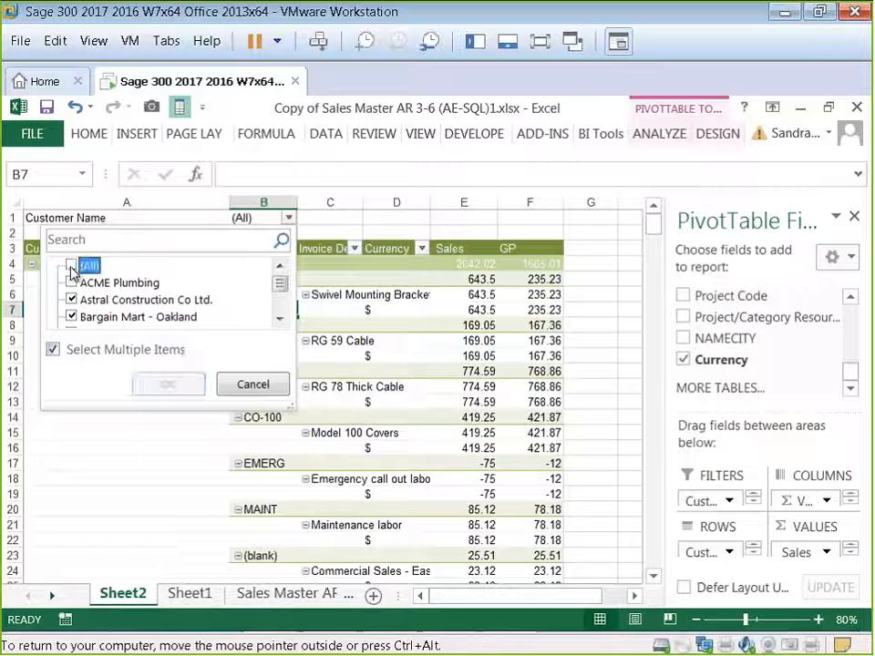
pyautogui.click(72, 283)
pyautogui.click(168, 384)
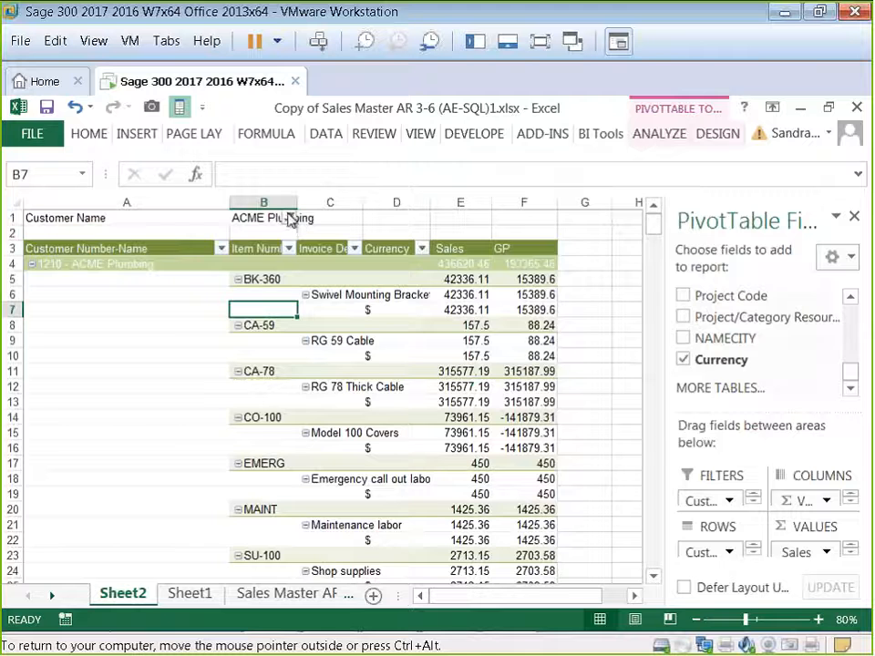
# Step: Change the customer name filter to show only Astral Construction Co Ltd
pyautogui.click(288, 219)
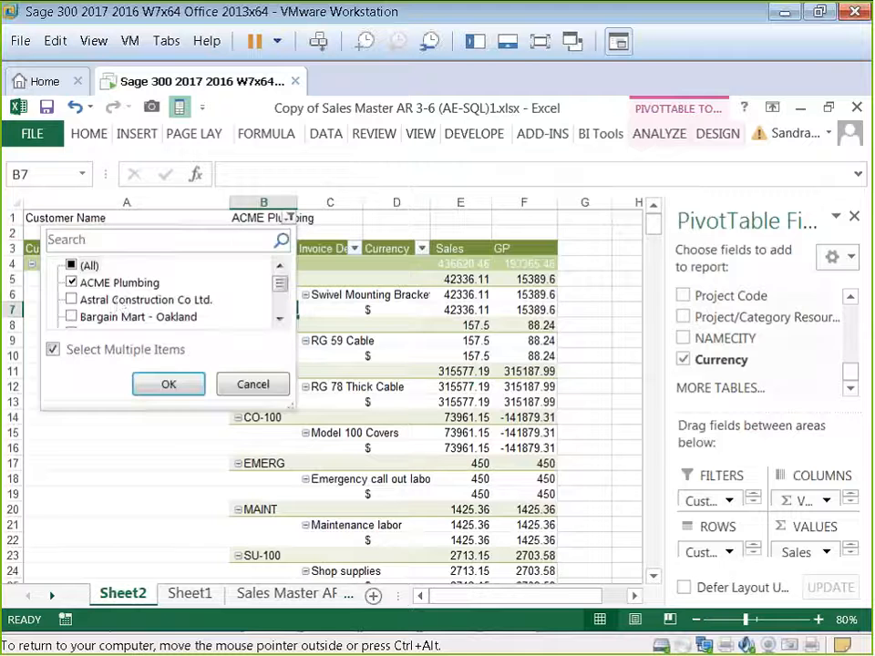
pyautogui.click(72, 283)
pyautogui.click(72, 300)
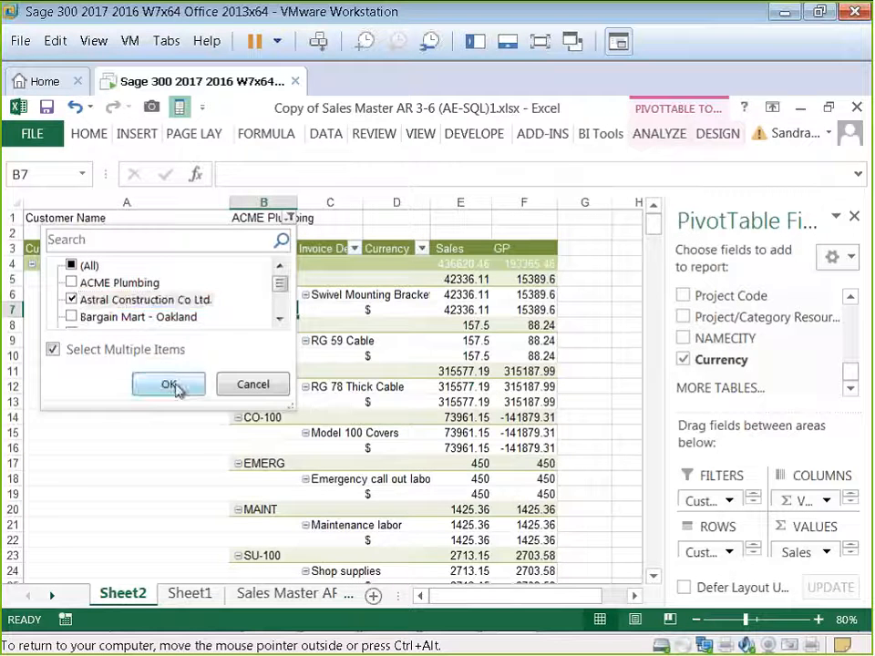
pyautogui.click(170, 385)
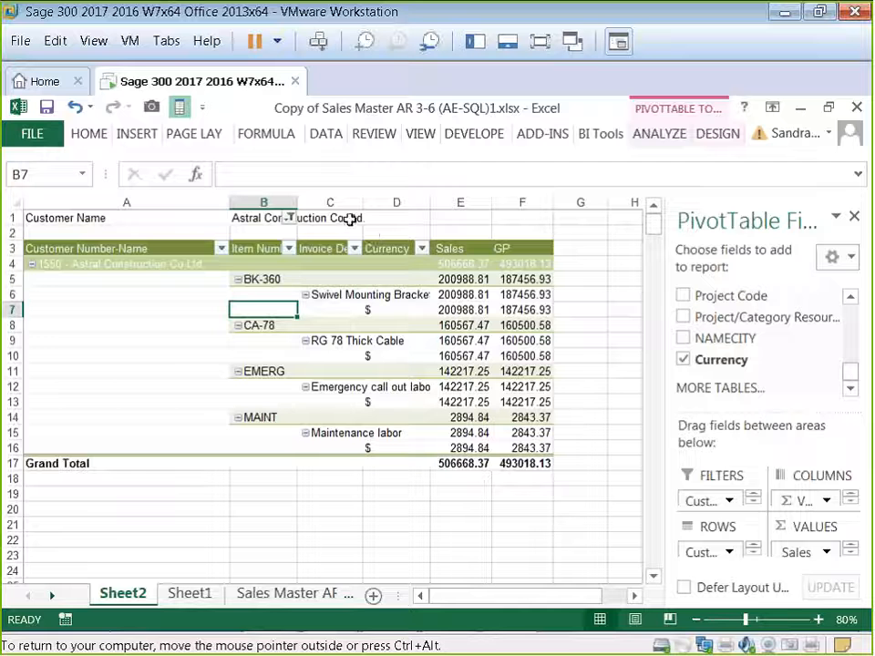
# Step: Reset the customer name filter to show all customers
pyautogui.click(288, 218)
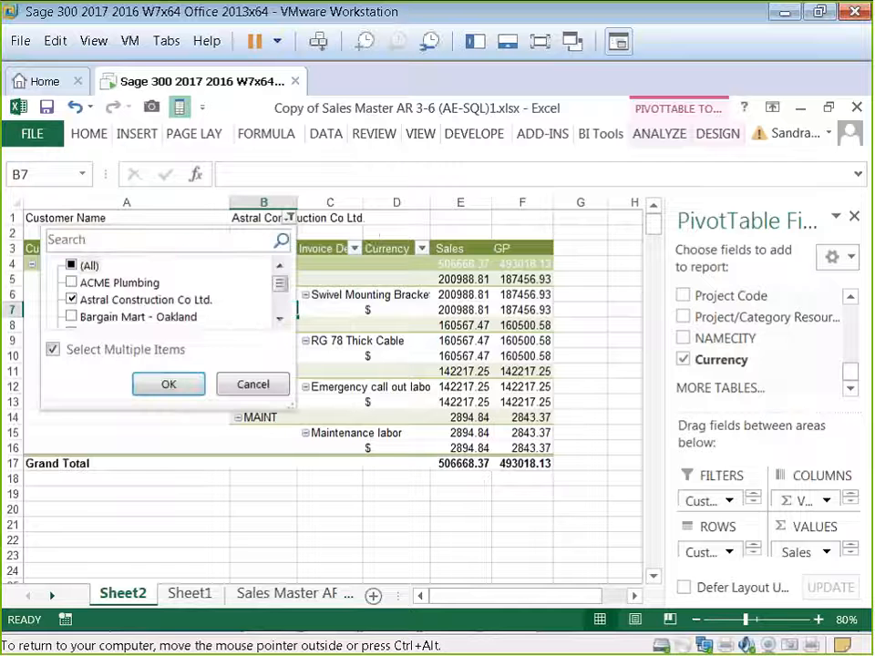
pyautogui.click(71, 266)
pyautogui.click(166, 384)
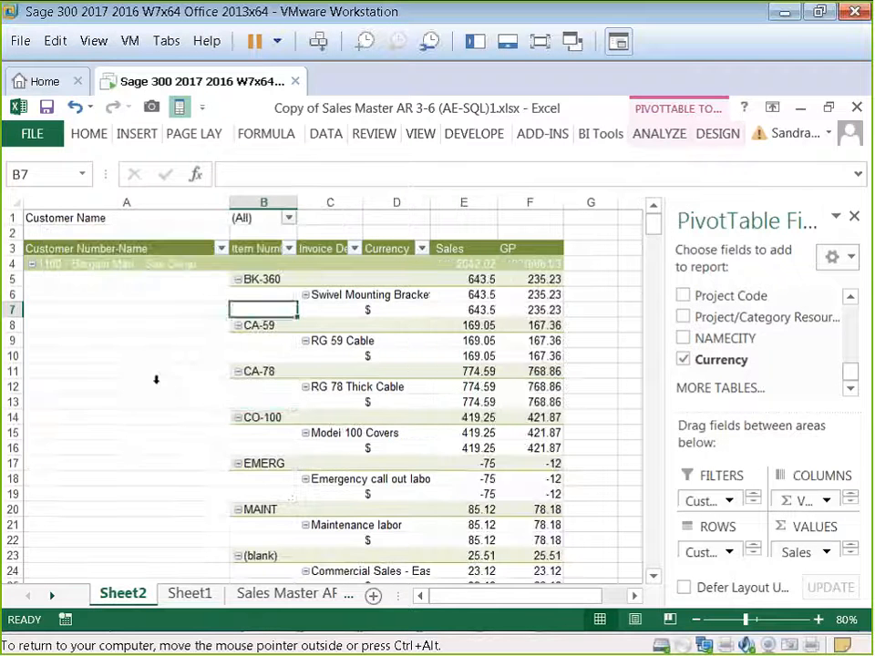
# Step: Close the PivotTable Fields pane
pyautogui.click(263, 417)
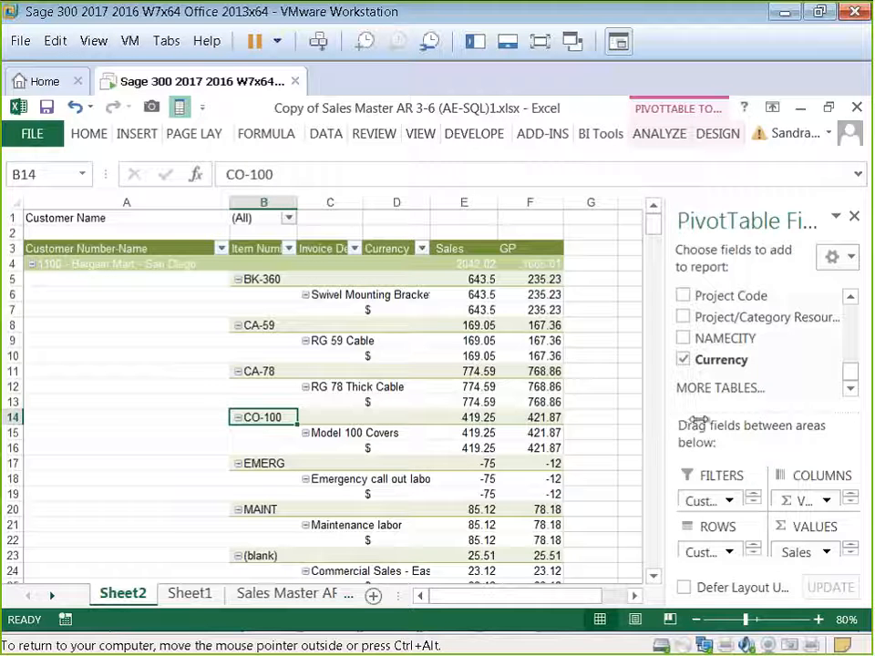
pyautogui.click(613, 407)
pyautogui.click(536, 406)
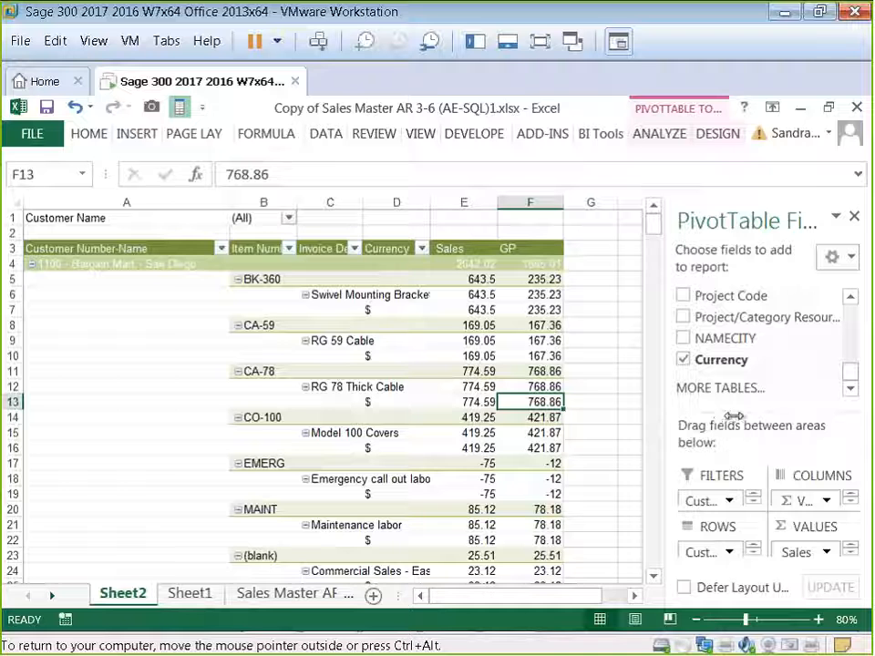
pyautogui.click(854, 217)
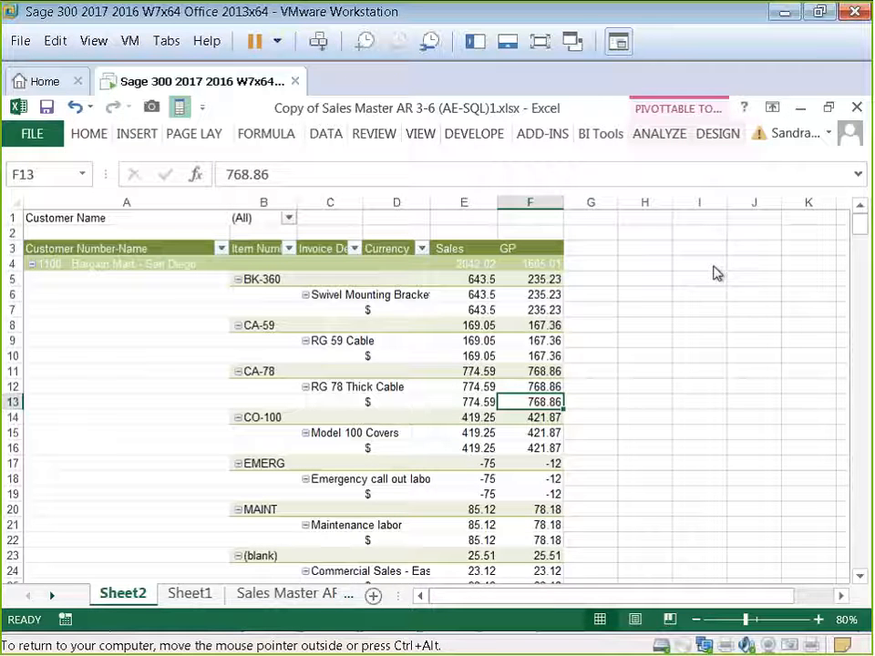
pyautogui.click(465, 339)
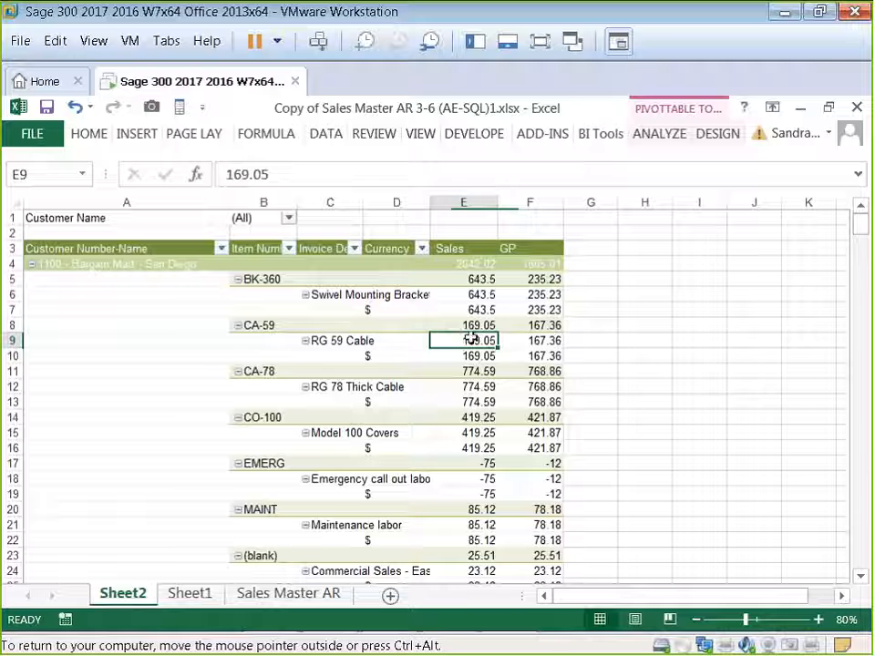
# Step: Insert a slicer for the Currency field
pyautogui.click(672, 135)
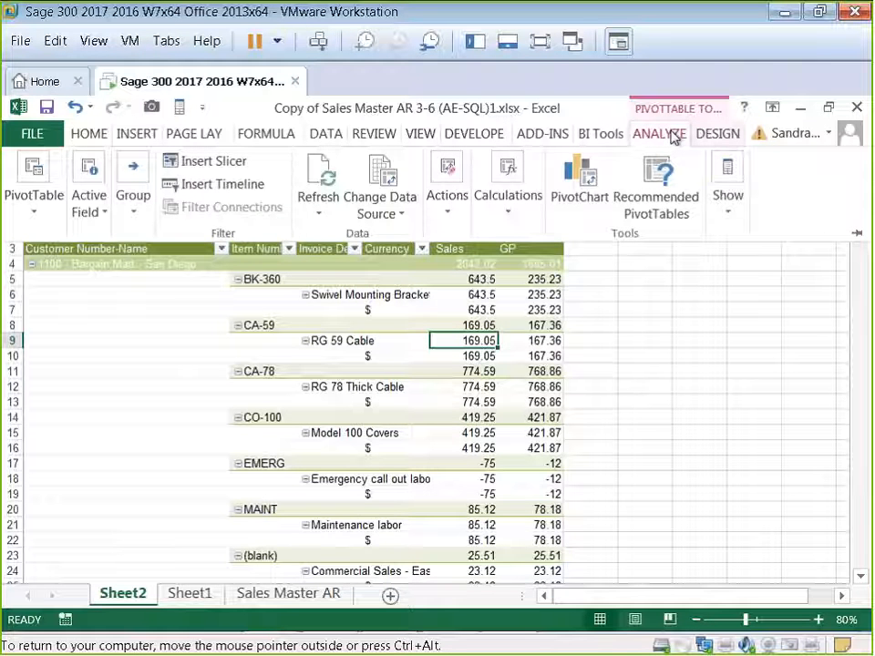
pyautogui.click(206, 164)
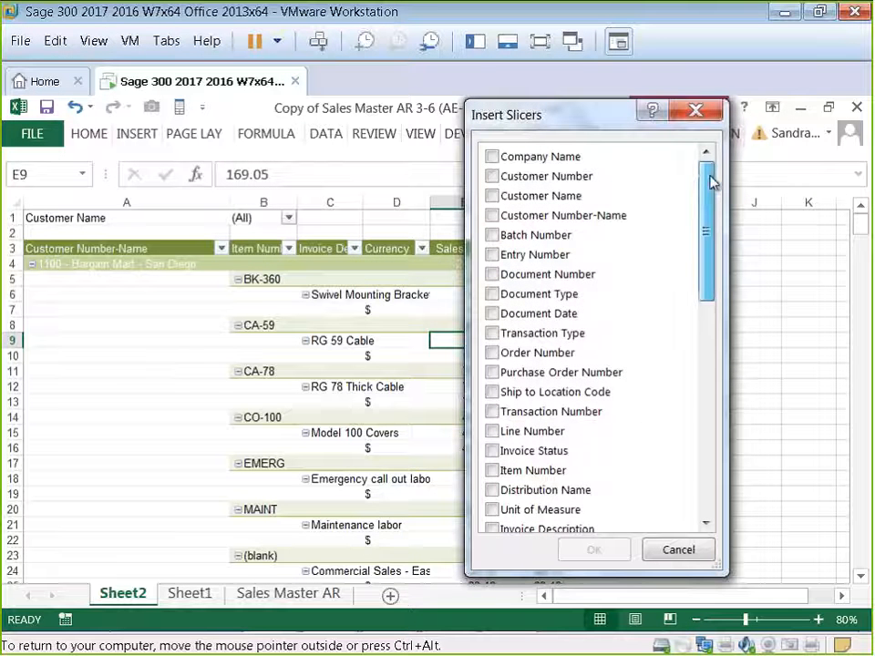
pyautogui.moveTo(711, 182); pyautogui.dragTo(720, 410)
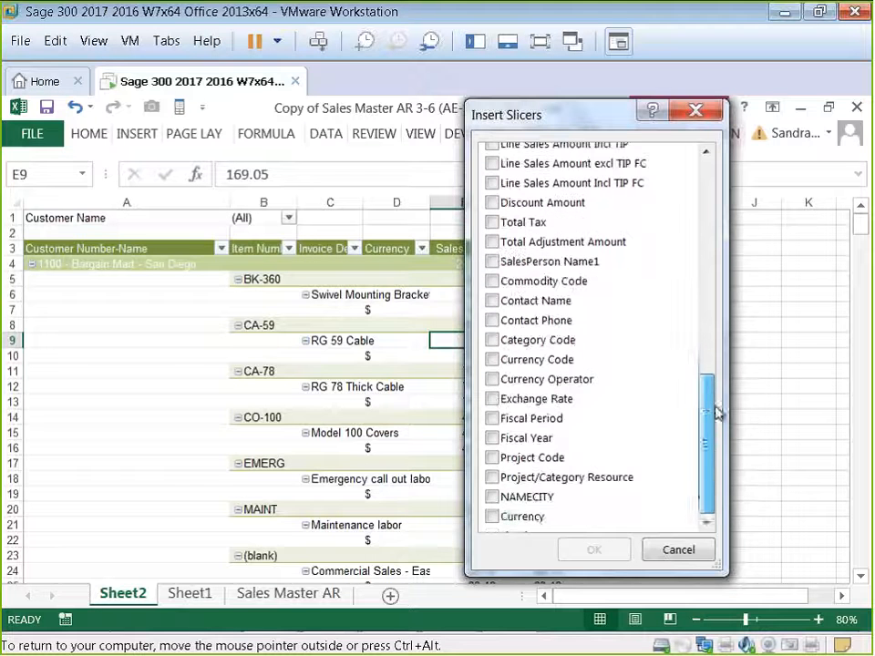
pyautogui.click(494, 518)
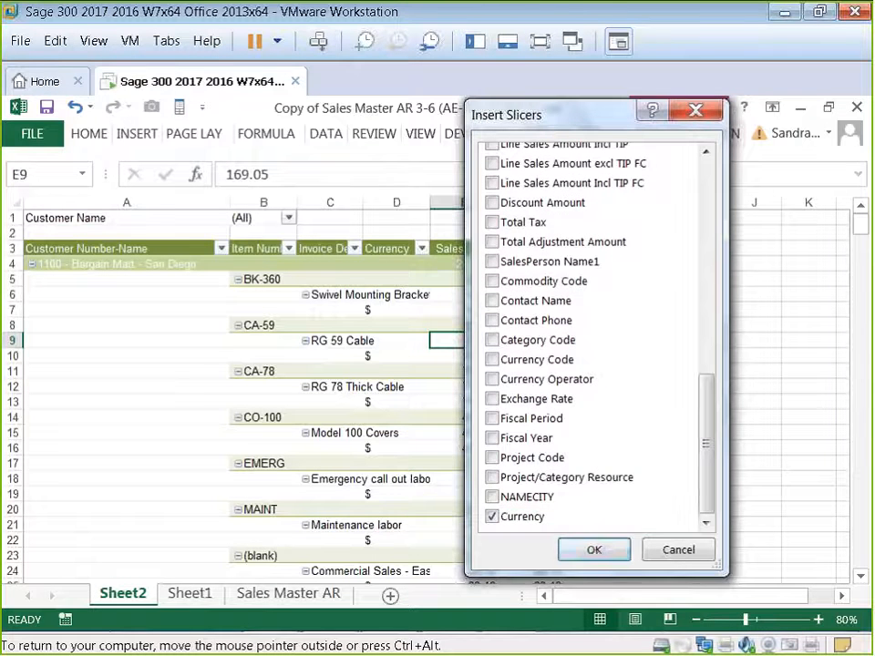
pyautogui.click(592, 551)
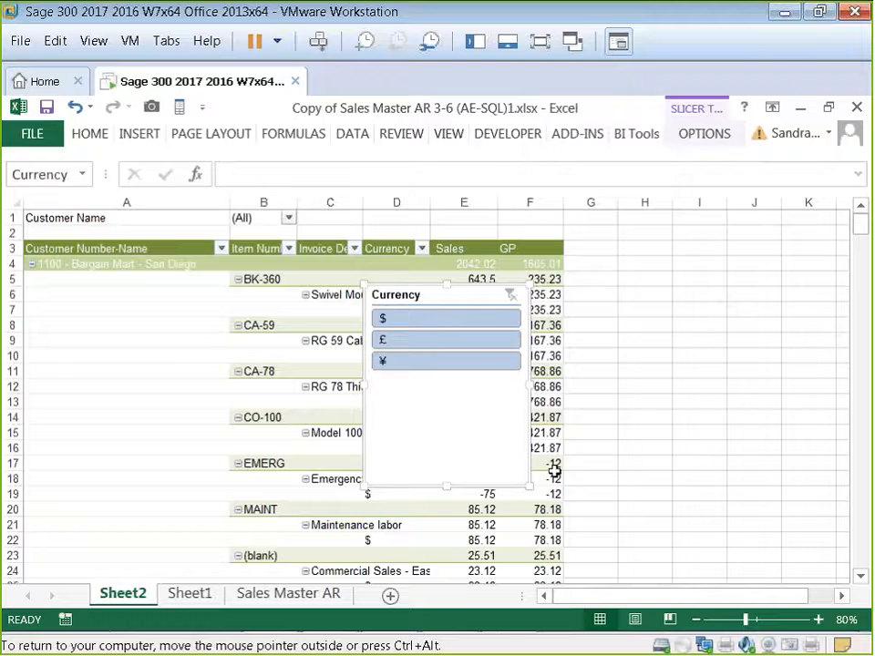
# Step: Move the Currency slicer beside the pivot table and make it narrower
pyautogui.moveTo(617, 303); pyautogui.dragTo(676, 264)
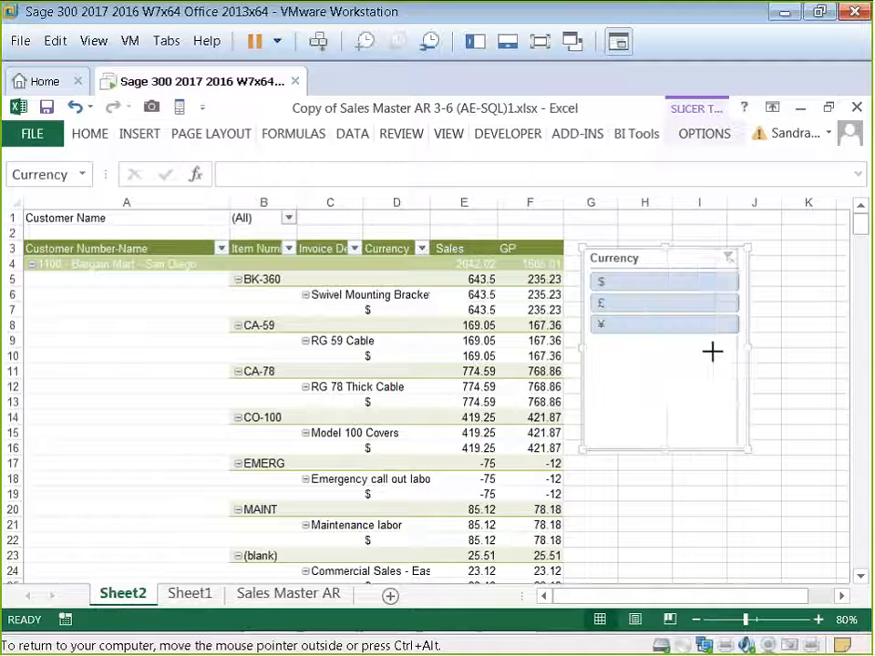
pyautogui.moveTo(680, 353); pyautogui.dragTo(684, 353)
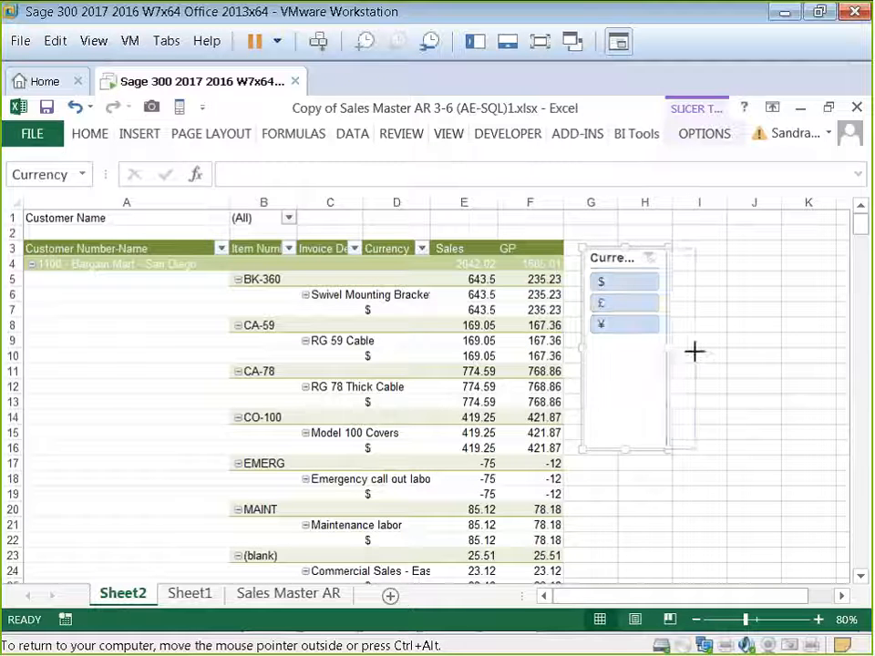
# Step: Try filtering the pivot table by each currency in the slicer, then clear the slicer filter
pyautogui.click(617, 280)
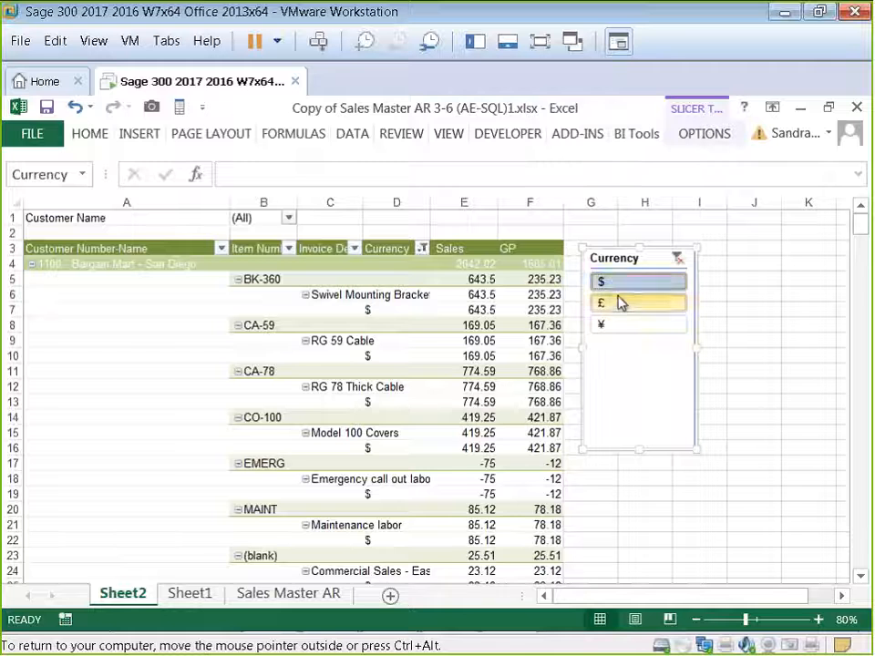
pyautogui.click(619, 303)
pyautogui.click(604, 326)
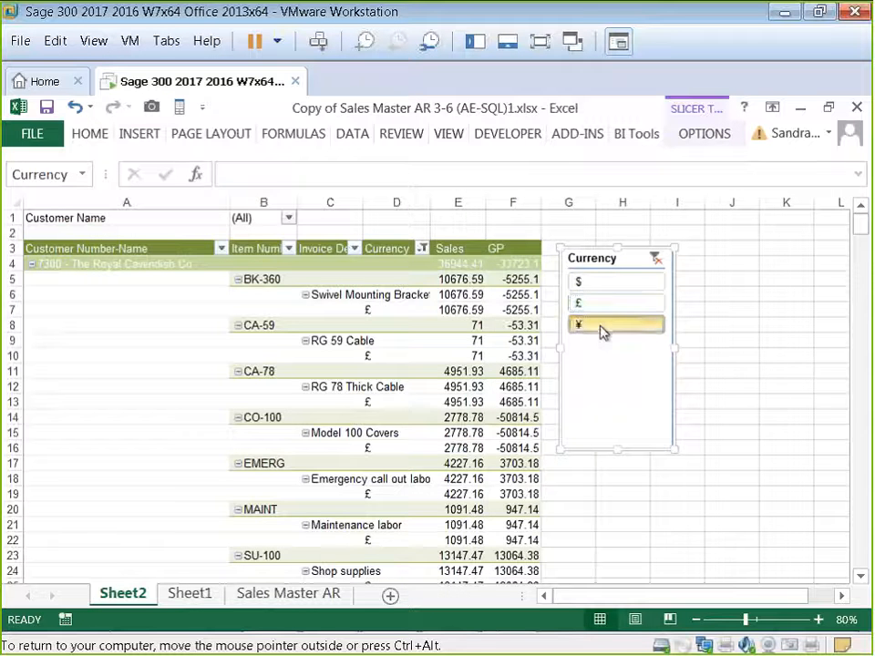
pyautogui.click(572, 304)
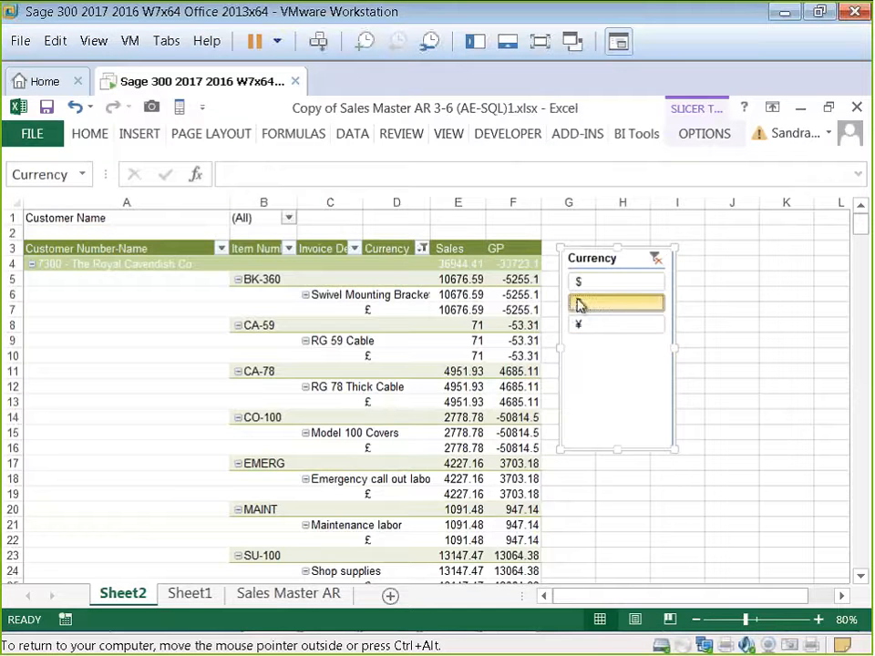
pyautogui.click(582, 283)
pyautogui.click(678, 258)
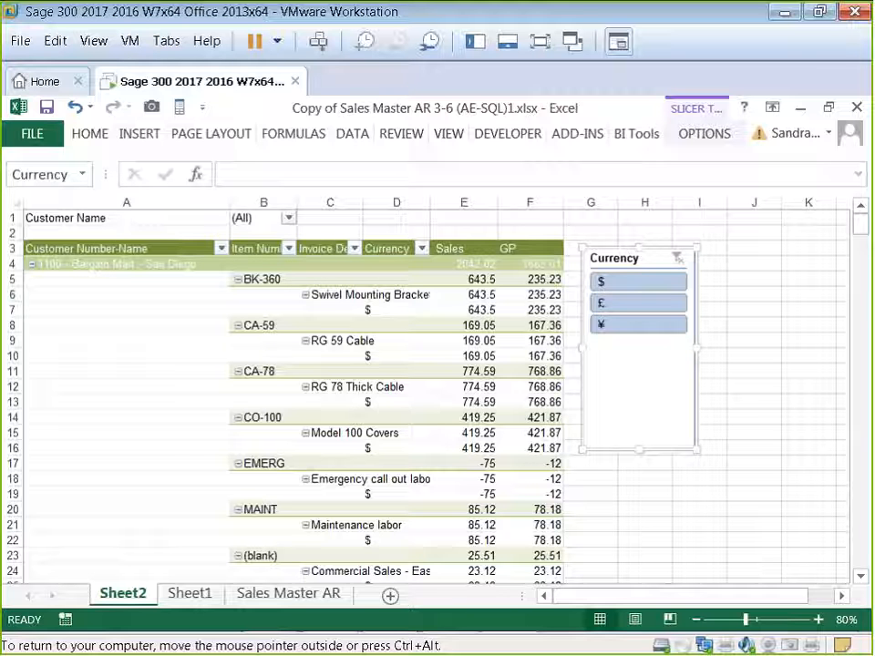
# Step: Shorten the Currency slicer to about 4.5 cm high and apply a green slicer style
pyautogui.moveTo(643, 450); pyautogui.dragTo(645, 395)
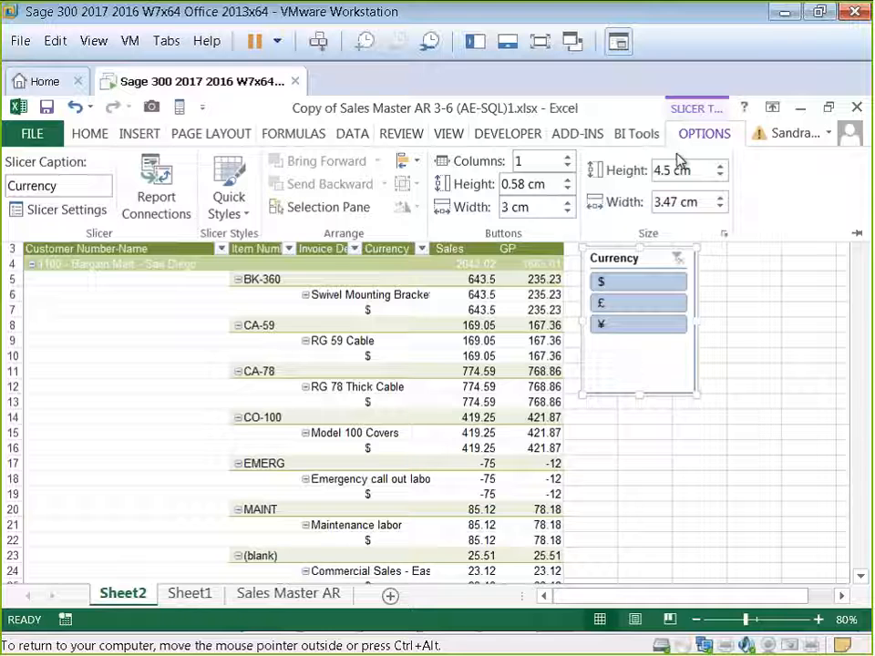
pyautogui.click(246, 218)
pyautogui.click(332, 275)
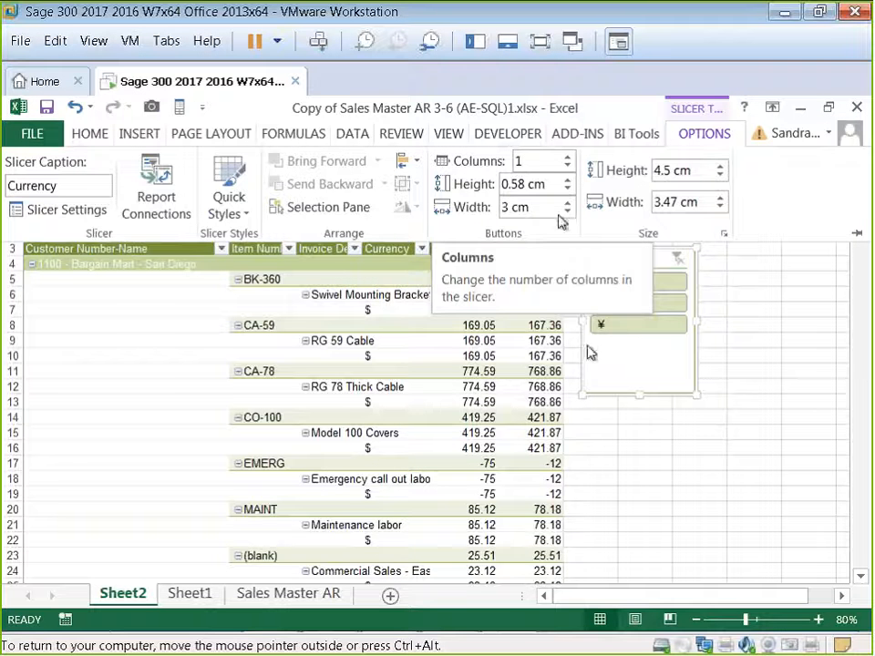
# Step: Show the detail records behind the Swivel Mounting Bracket sales value for Bargain Mart - San Diego
pyautogui.click(462, 438)
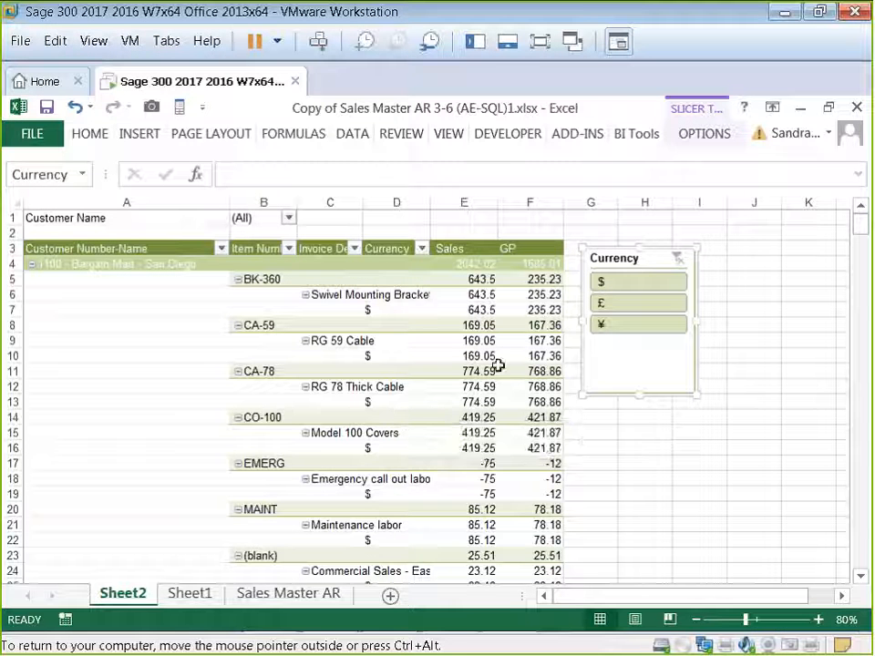
pyautogui.click(397, 355)
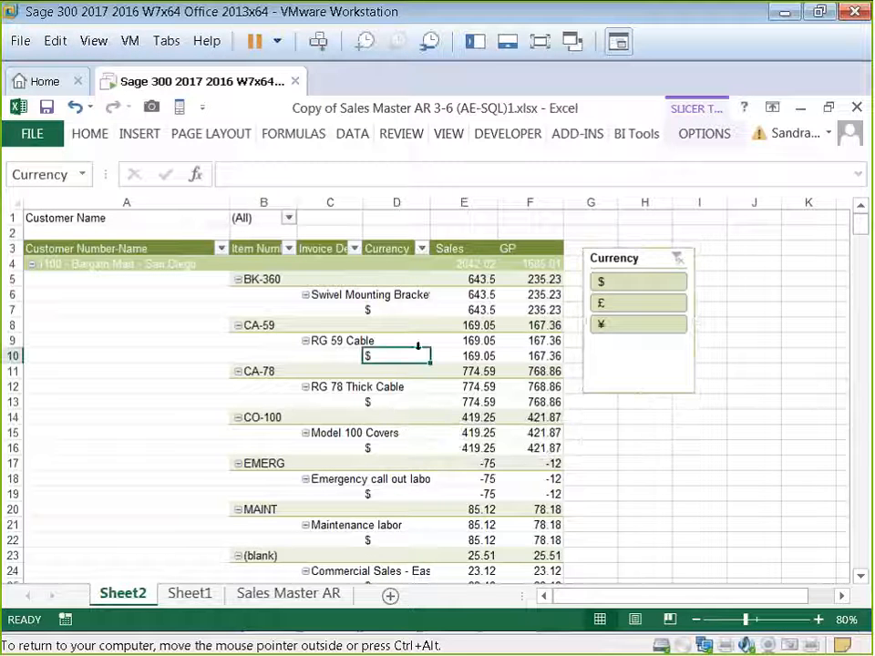
pyautogui.click(474, 297)
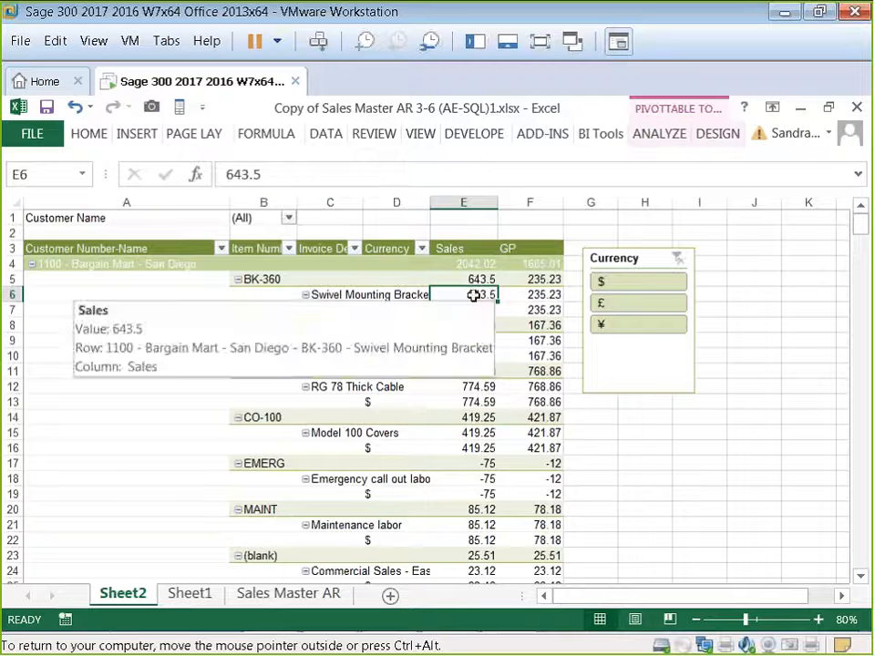
pyautogui.rightClick(476, 299)
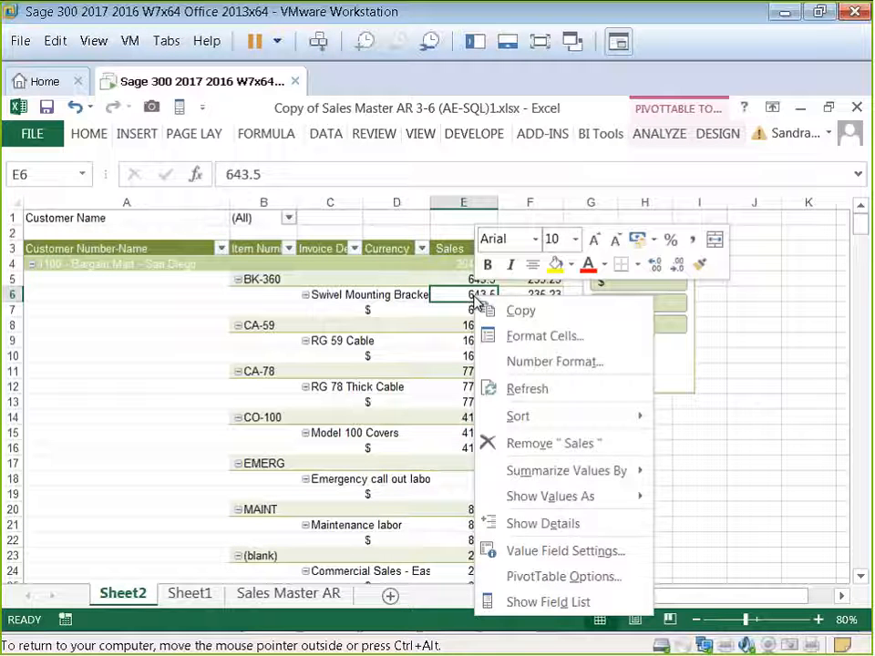
pyautogui.click(516, 524)
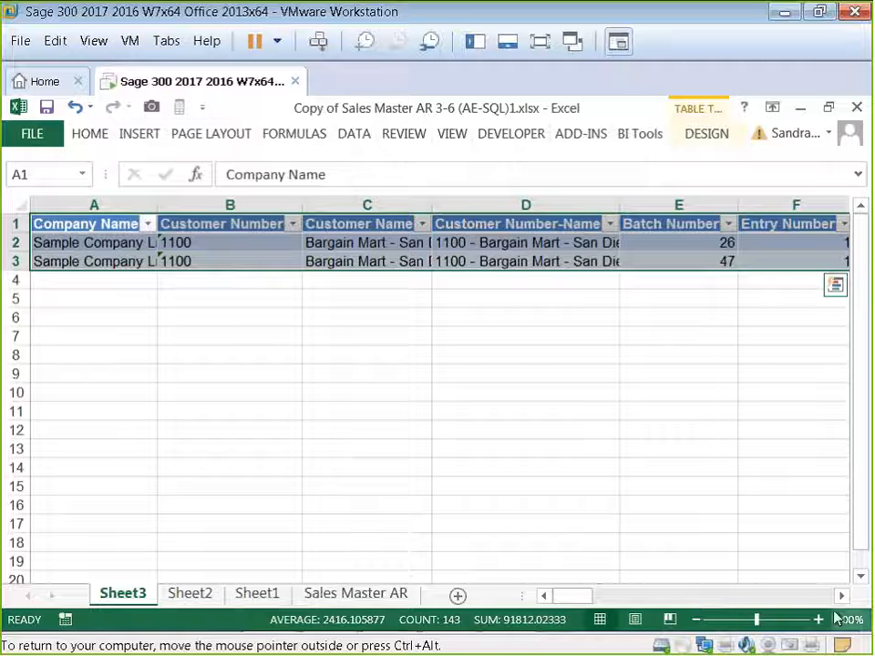
pyautogui.moveTo(844, 599); pyautogui.dragTo(597, 600)
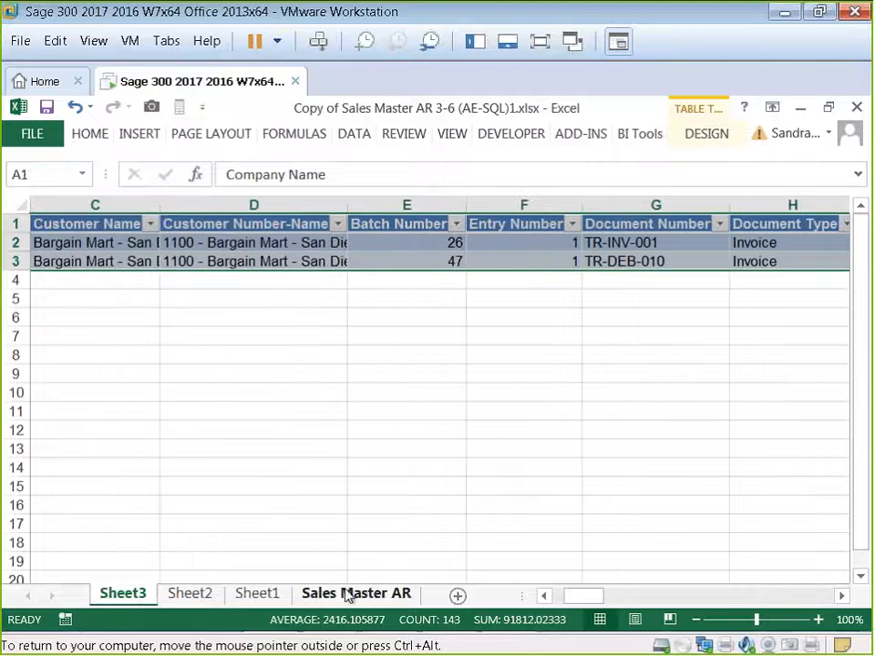
# Step: Delete the generated detail sheet Sheet3
pyautogui.rightClick(126, 599)
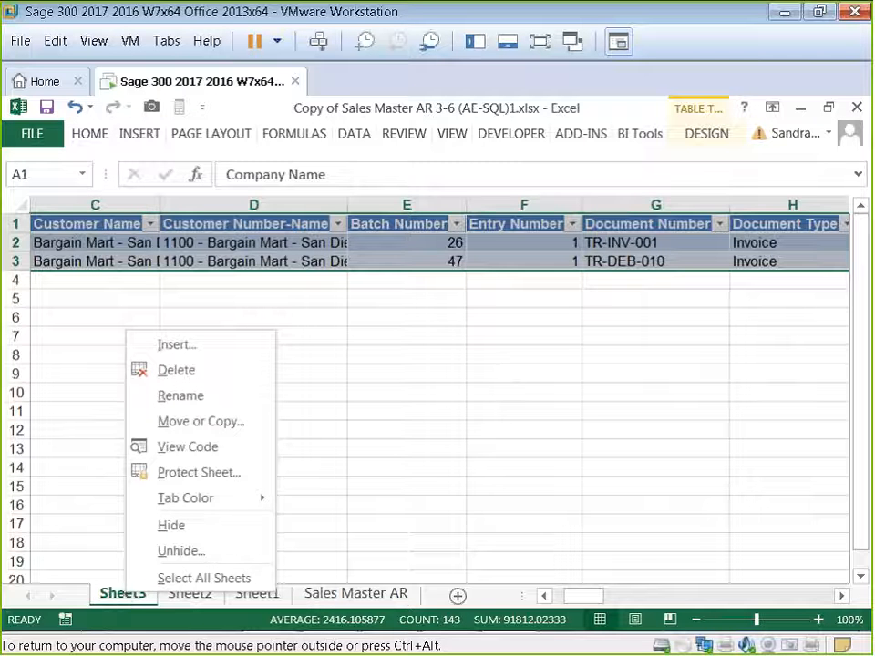
pyautogui.click(183, 371)
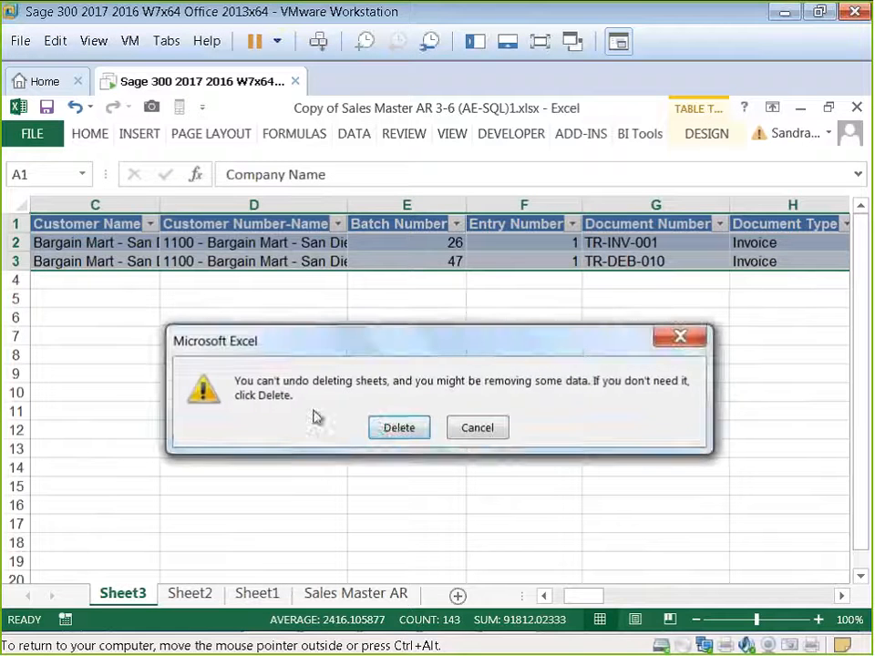
pyautogui.click(381, 426)
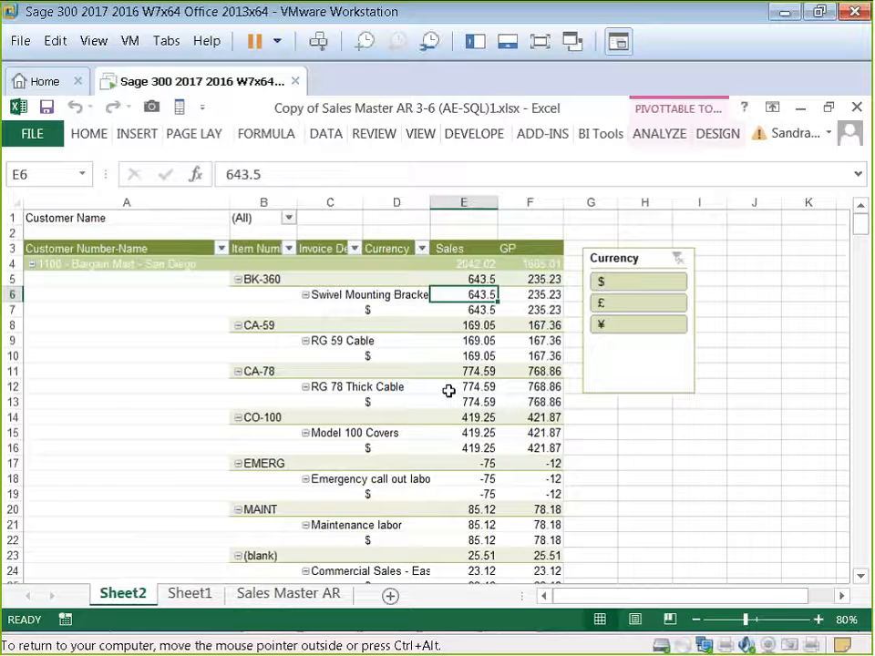
# Step: Rename the pivot table sheet to Sales
pyautogui.moveTo(448, 391)
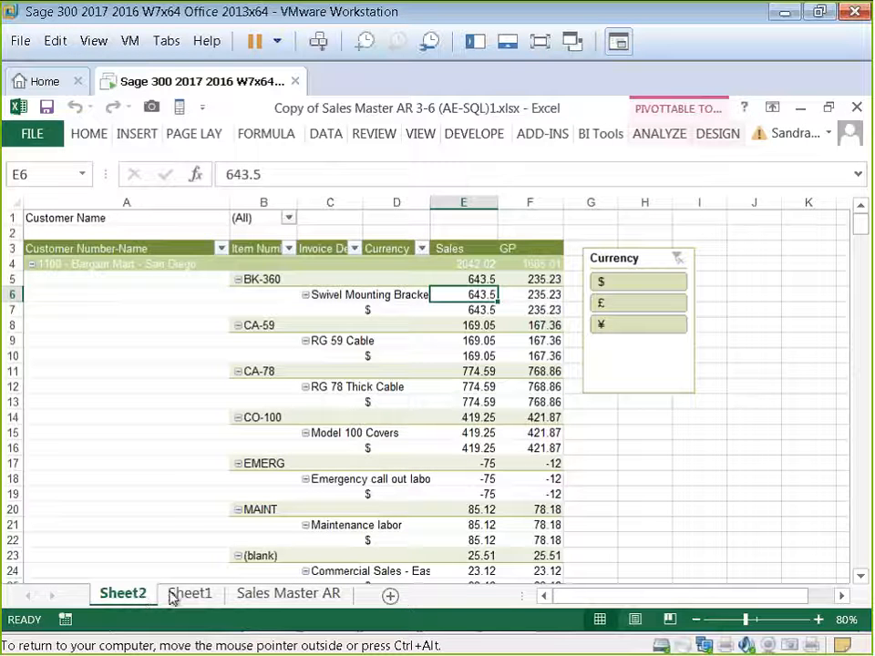
pyautogui.rightClick(127, 594)
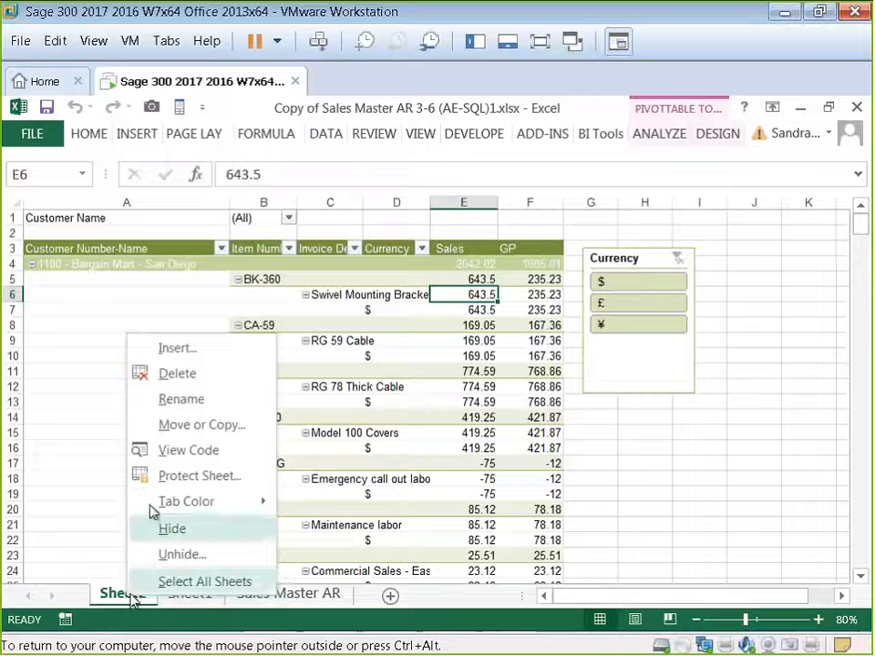
pyautogui.click(167, 399)
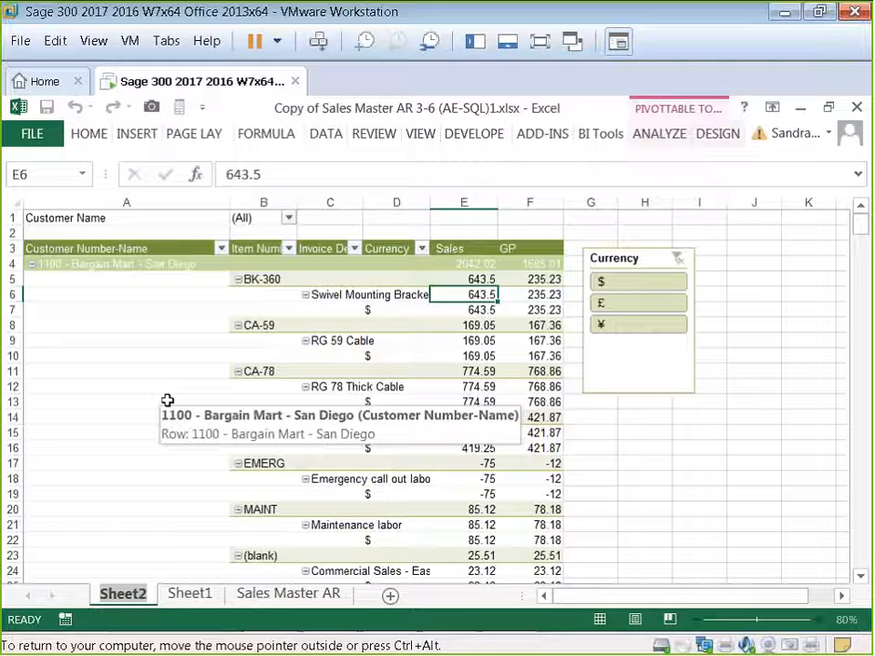
pyautogui.write('Sales')
pyautogui.press('Return')
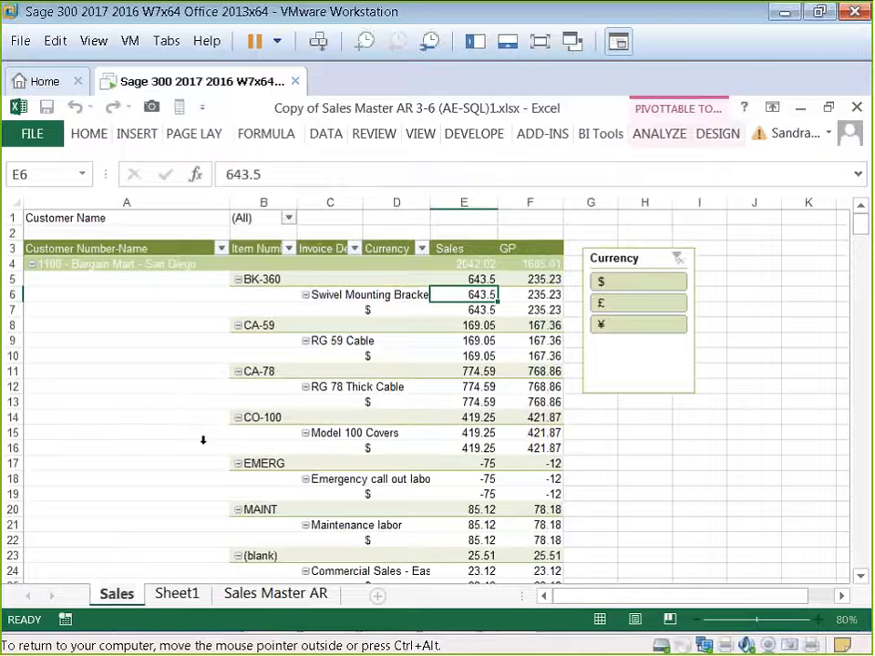
# Step: Create a new pivot table on a new worksheet from the Sheet1 data range
pyautogui.click(176, 595)
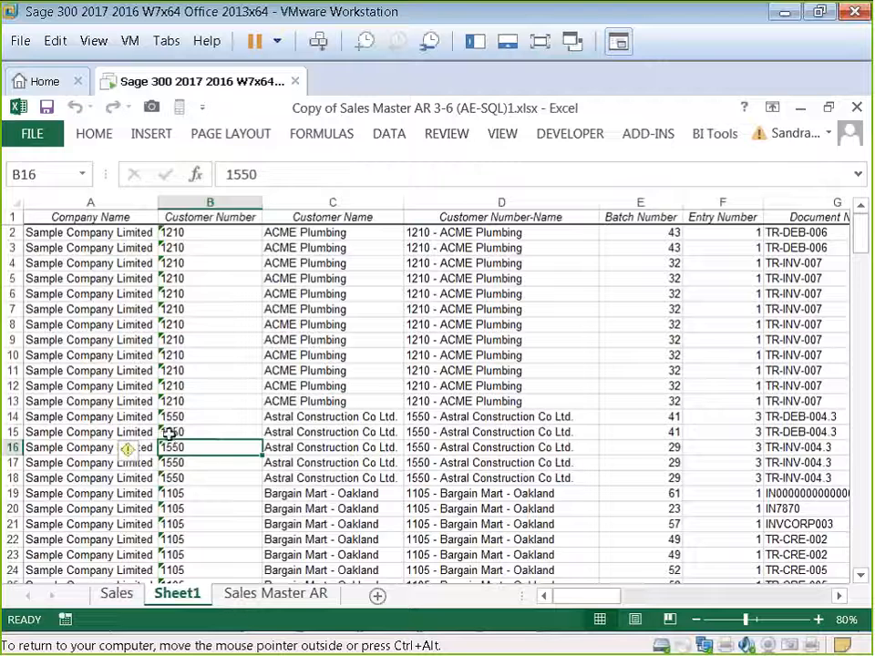
pyautogui.click(150, 133)
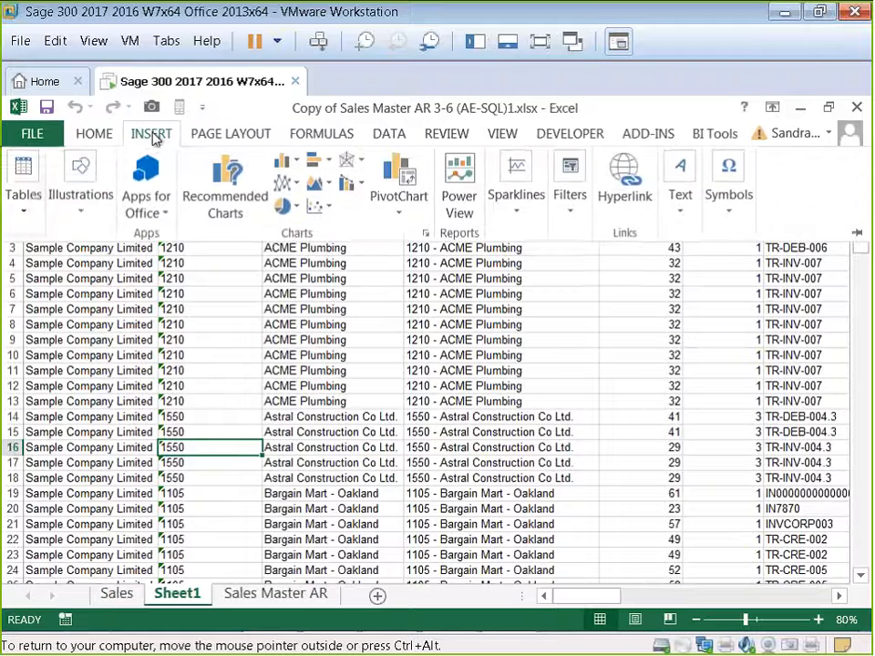
pyautogui.click(26, 216)
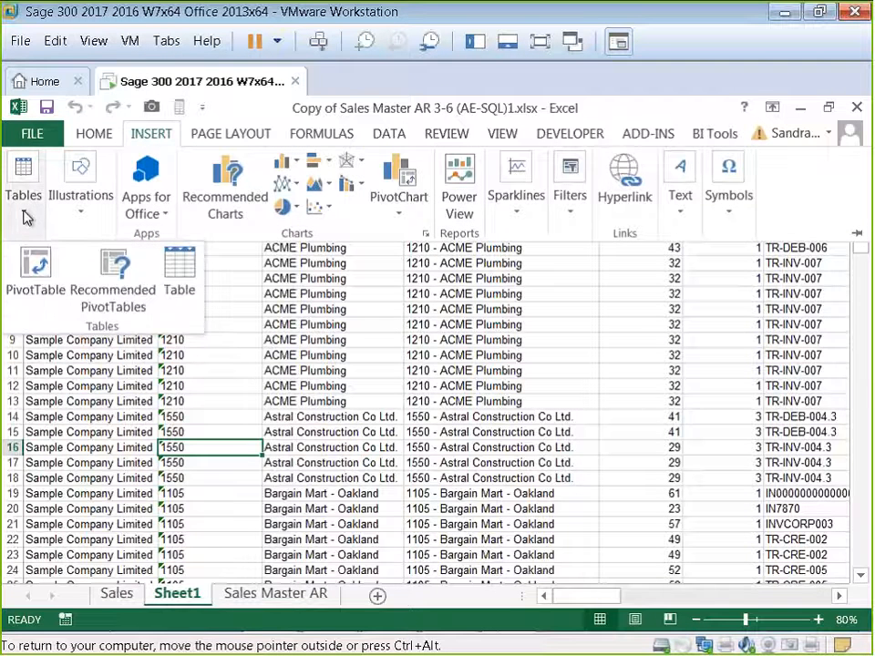
pyautogui.click(30, 265)
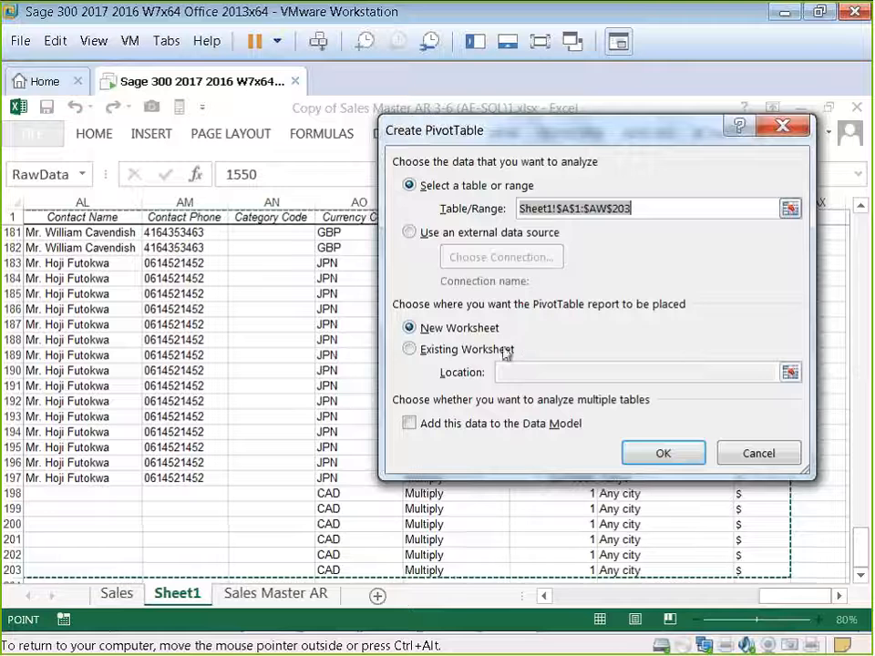
pyautogui.click(664, 453)
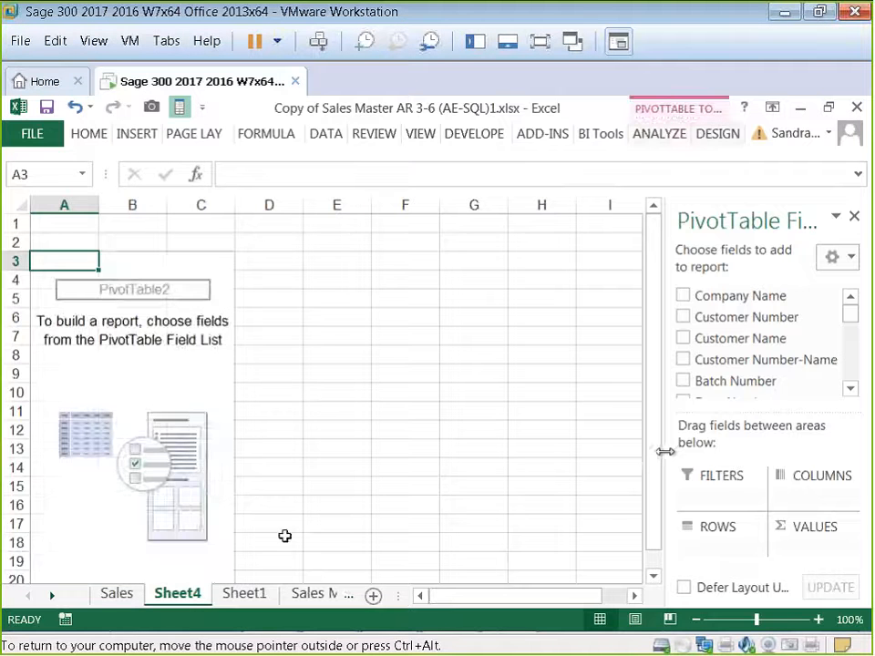
# Step: Rename the new pivot table sheet to Sales Data
pyautogui.rightClick(193, 594)
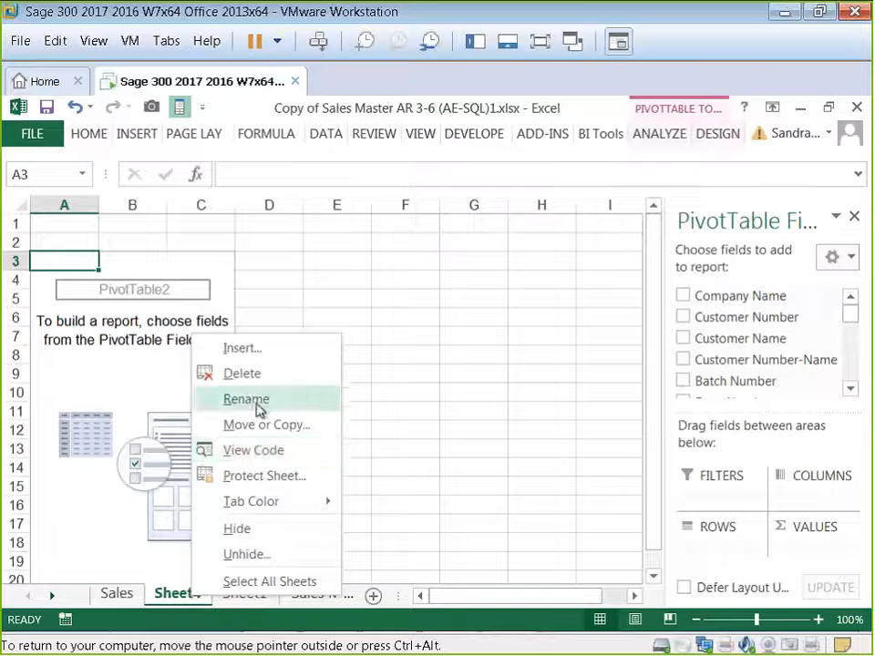
pyautogui.click(246, 398)
pyautogui.write('Sales Data')
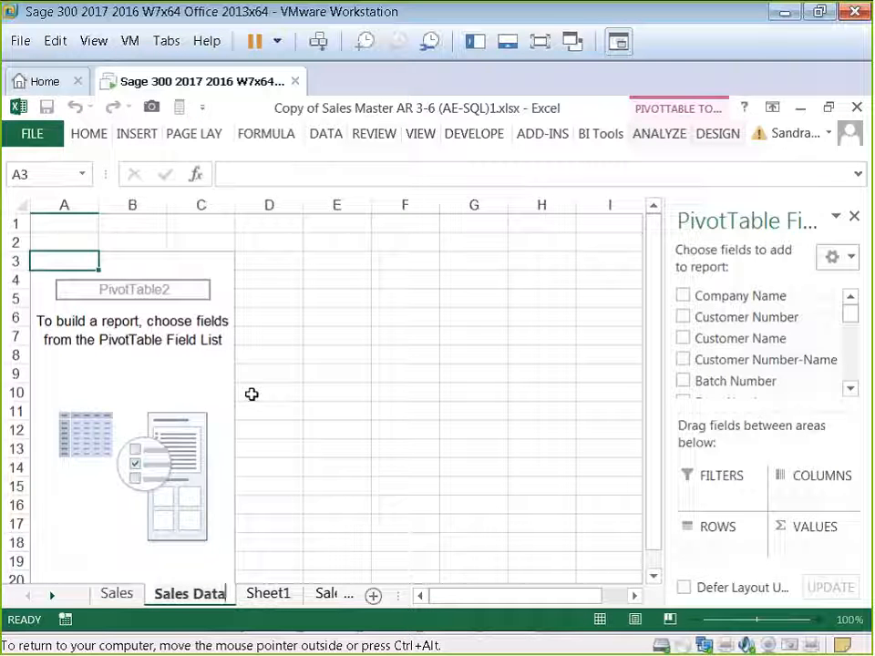
pyautogui.click(189, 385)
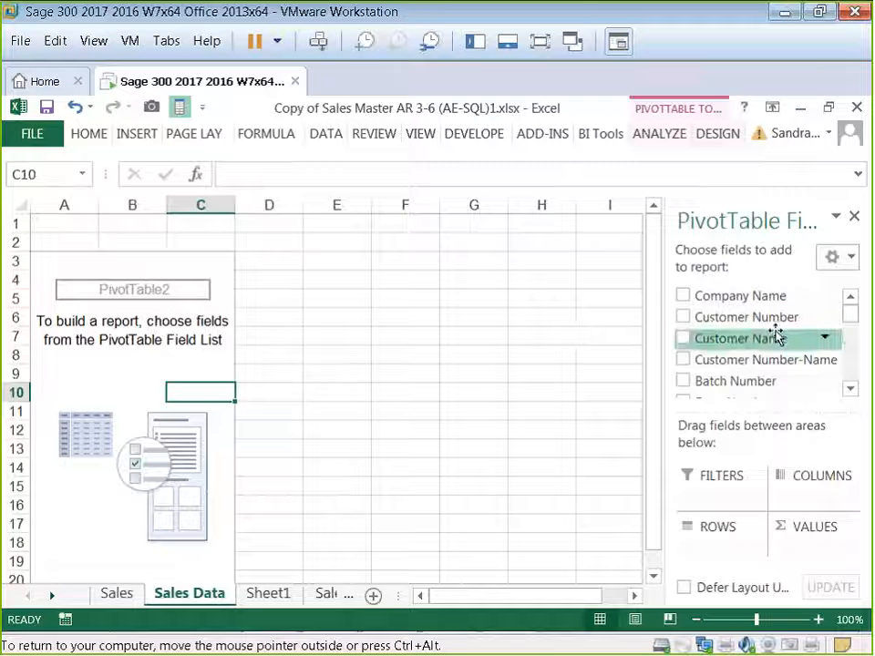
# Step: Add Customer Number-Name to the rows and Gross Profit to the values of the new pivot table
pyautogui.click(685, 361)
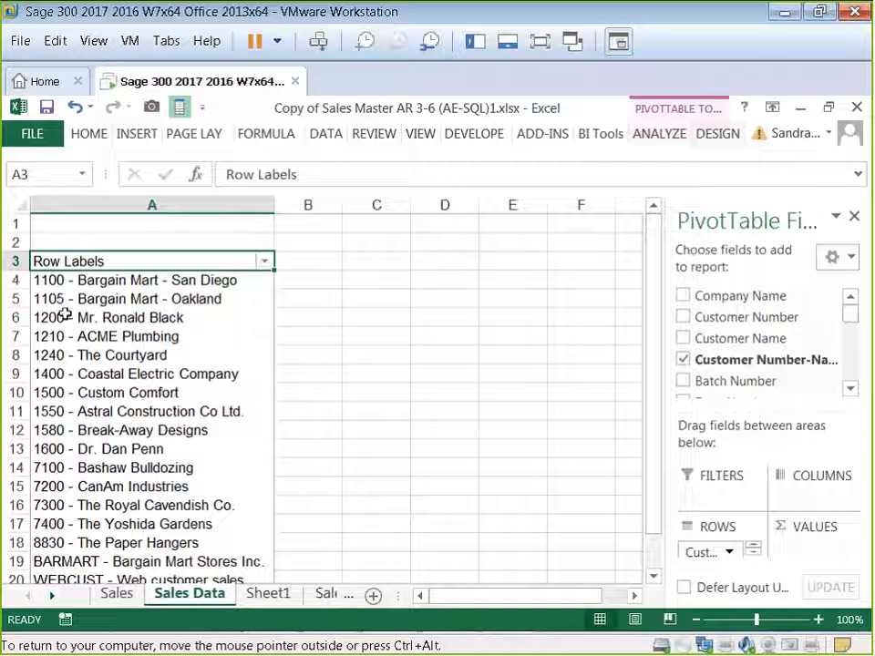
pyautogui.click(851, 389)
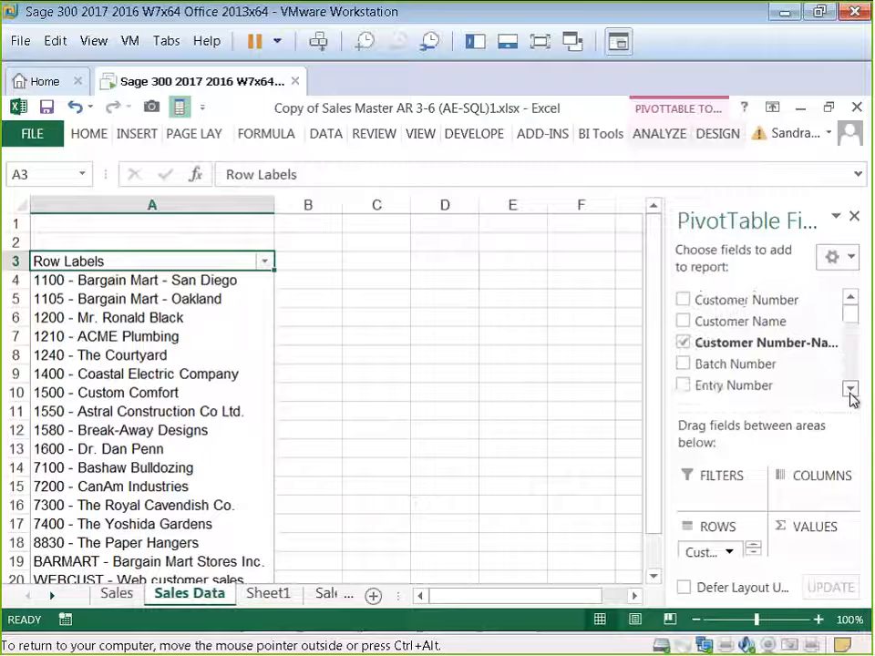
pyautogui.click(851, 392)
pyautogui.click(851, 392)
pyautogui.click(850, 392)
pyautogui.click(851, 392)
pyautogui.click(850, 392)
pyautogui.click(850, 392)
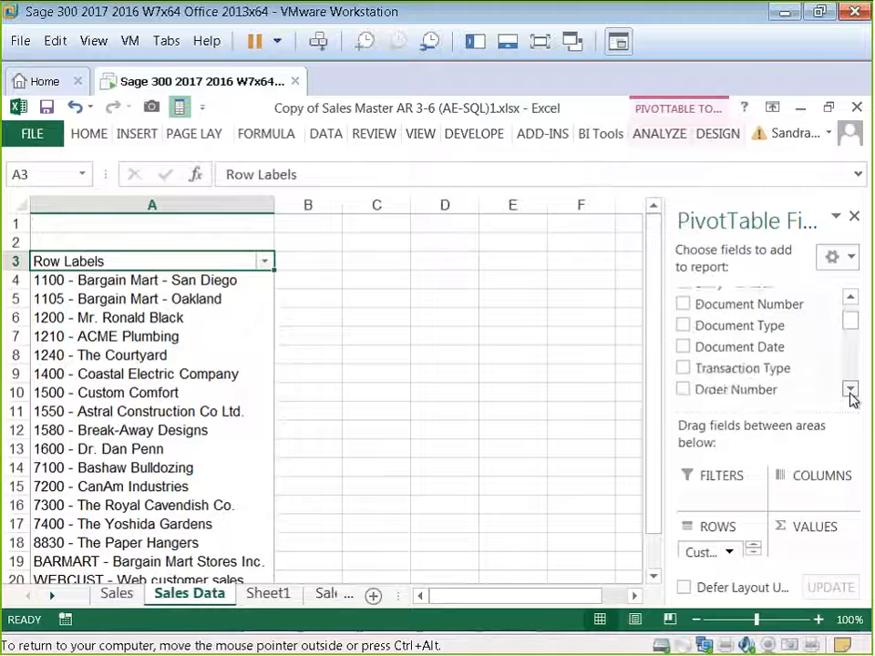
pyautogui.click(851, 392)
pyautogui.click(851, 392)
pyautogui.click(850, 391)
pyautogui.click(851, 390)
pyautogui.click(851, 390)
pyautogui.click(850, 390)
pyautogui.click(851, 391)
pyautogui.click(850, 391)
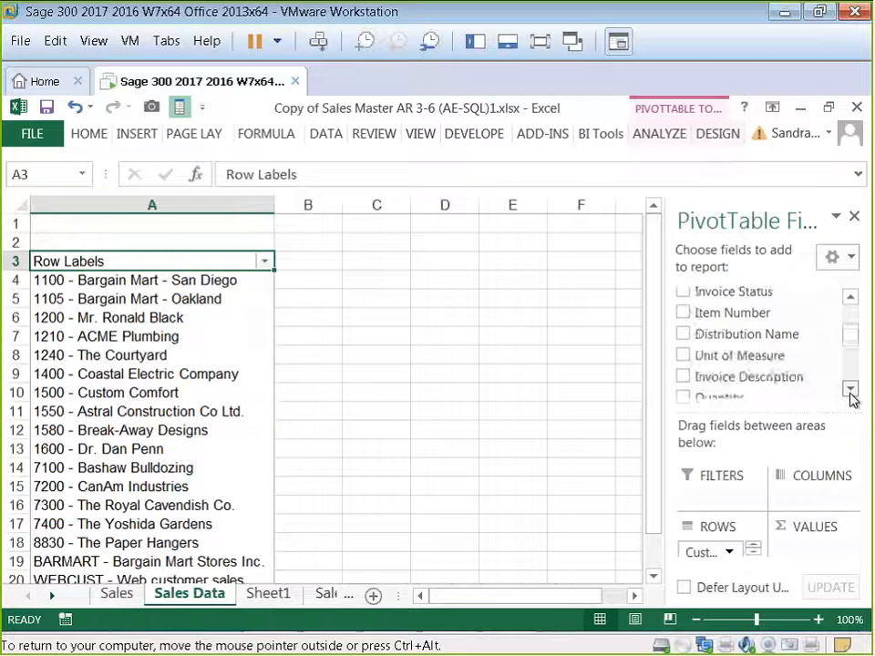
pyautogui.click(851, 390)
pyautogui.click(851, 390)
pyautogui.click(851, 390)
pyautogui.click(851, 390)
pyautogui.click(851, 390)
pyautogui.click(850, 390)
pyautogui.click(850, 390)
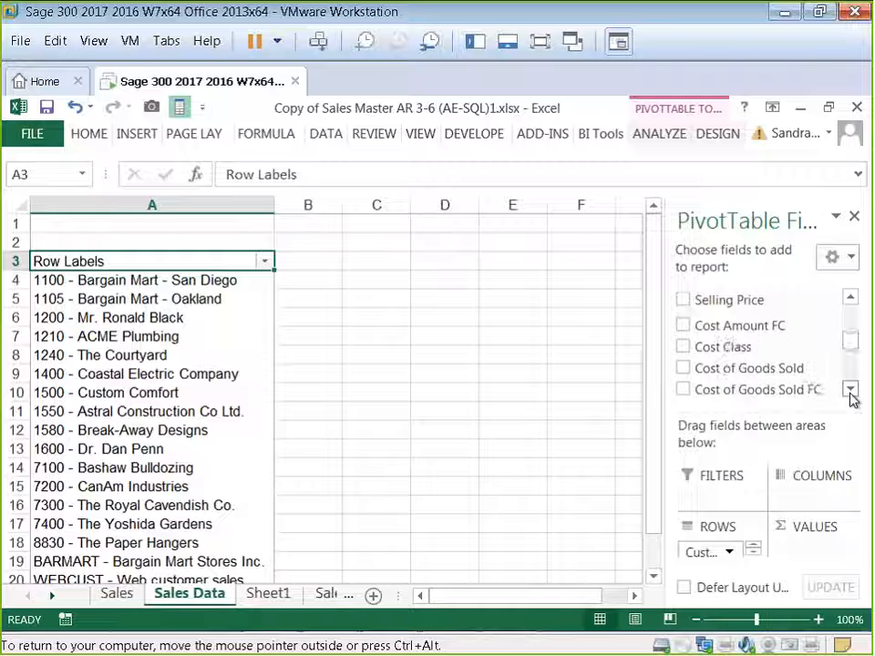
pyautogui.click(851, 391)
pyautogui.click(851, 390)
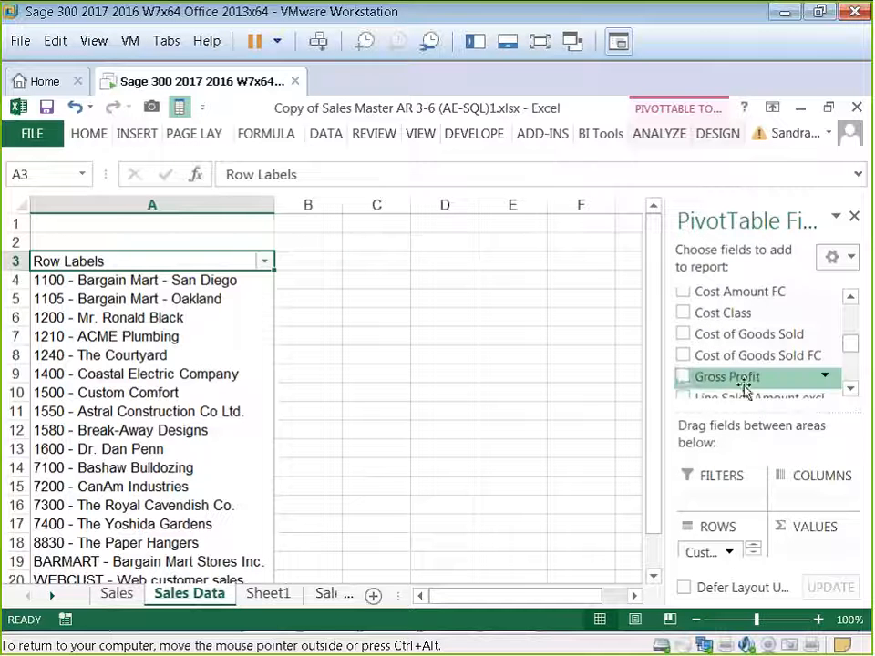
pyautogui.click(690, 382)
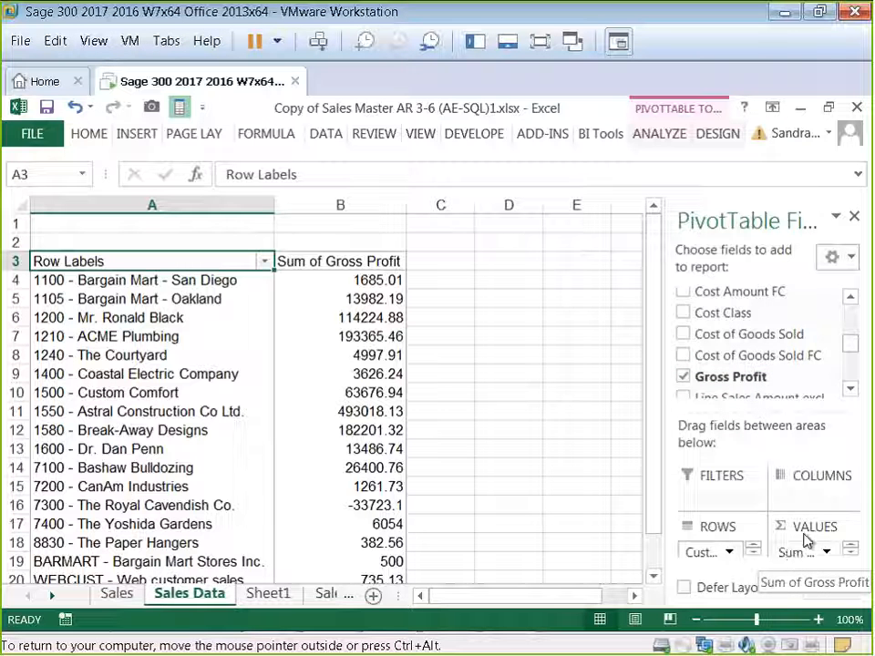
# Step: Add Customer Number as a report filter above the pivot table
pyautogui.moveTo(854, 349); pyautogui.dragTo(851, 313)
pyautogui.moveTo(735, 317); pyautogui.dragTo(716, 499)
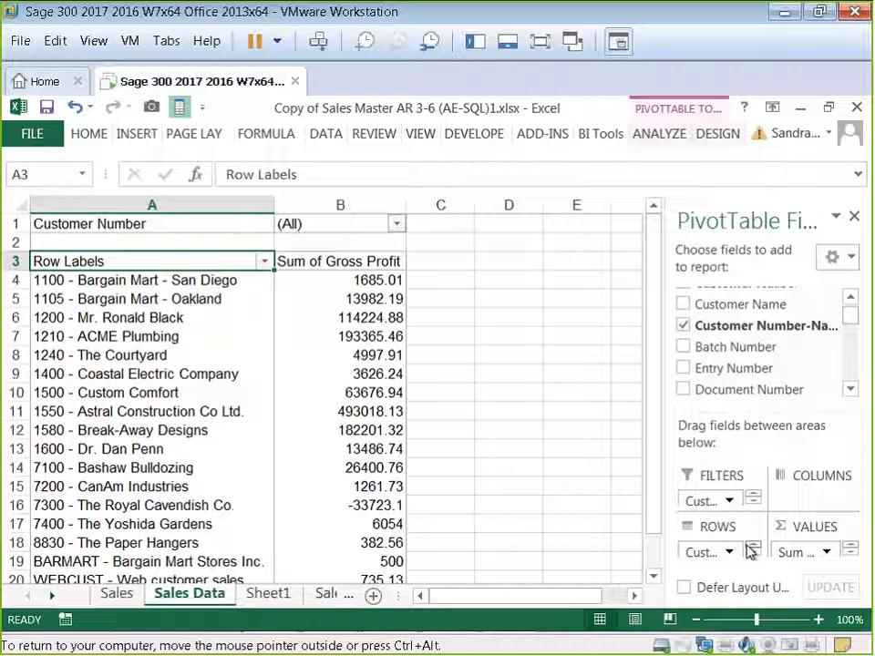
pyautogui.click(347, 266)
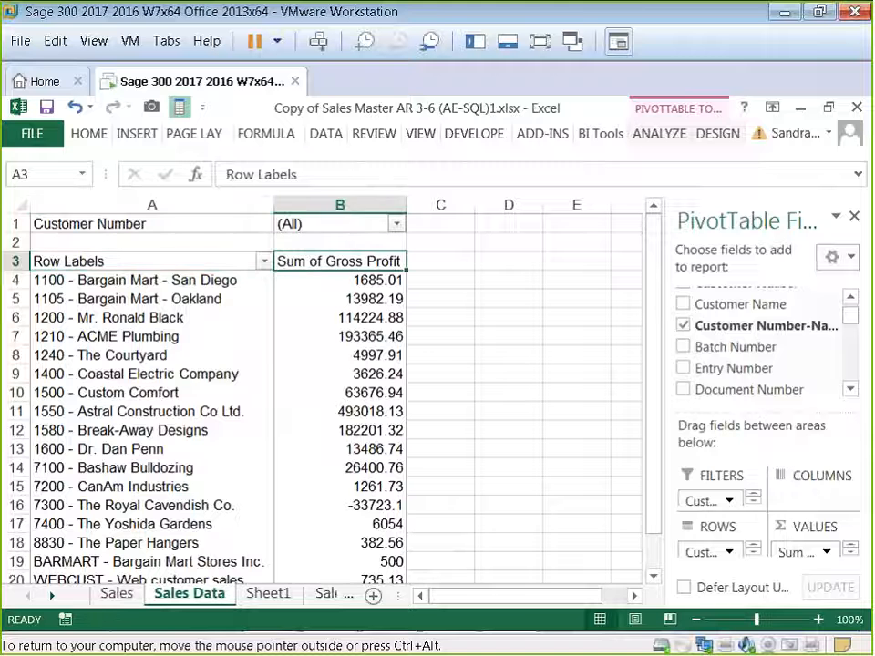
pyautogui.click(246, 344)
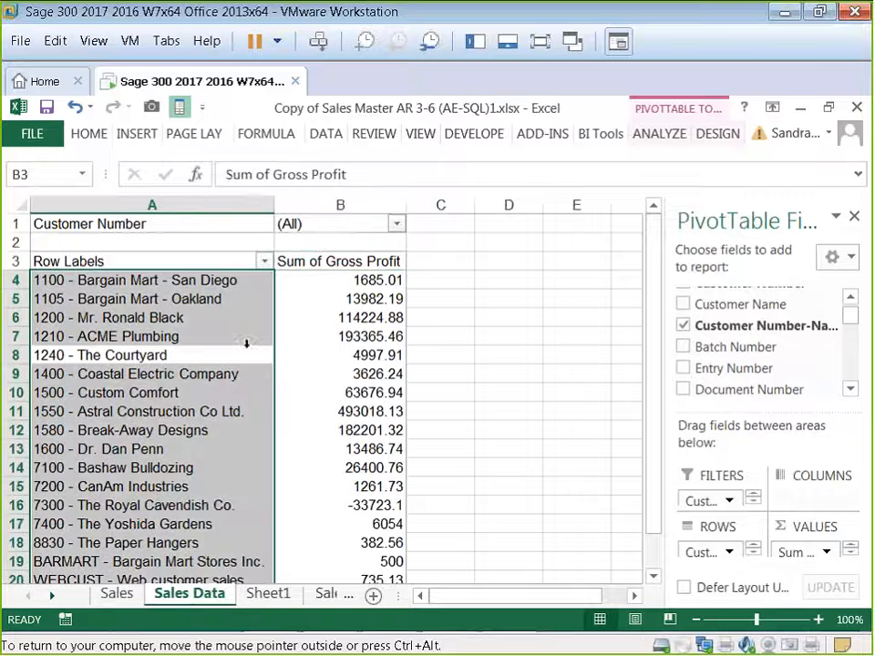
pyautogui.click(308, 336)
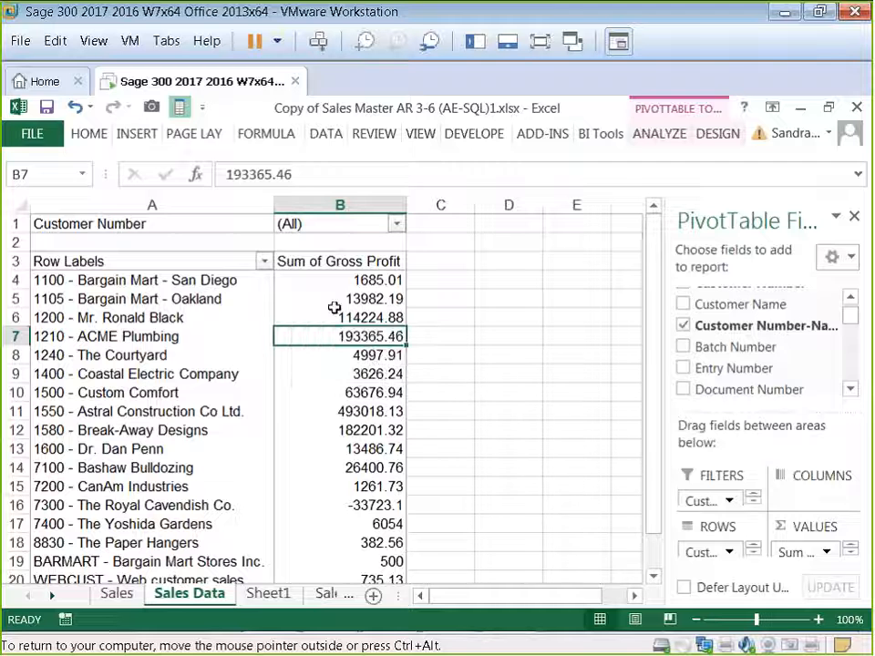
# Step: Open the Insert Chart dialog for a PivotChart and compare the available chart types
pyautogui.click(658, 135)
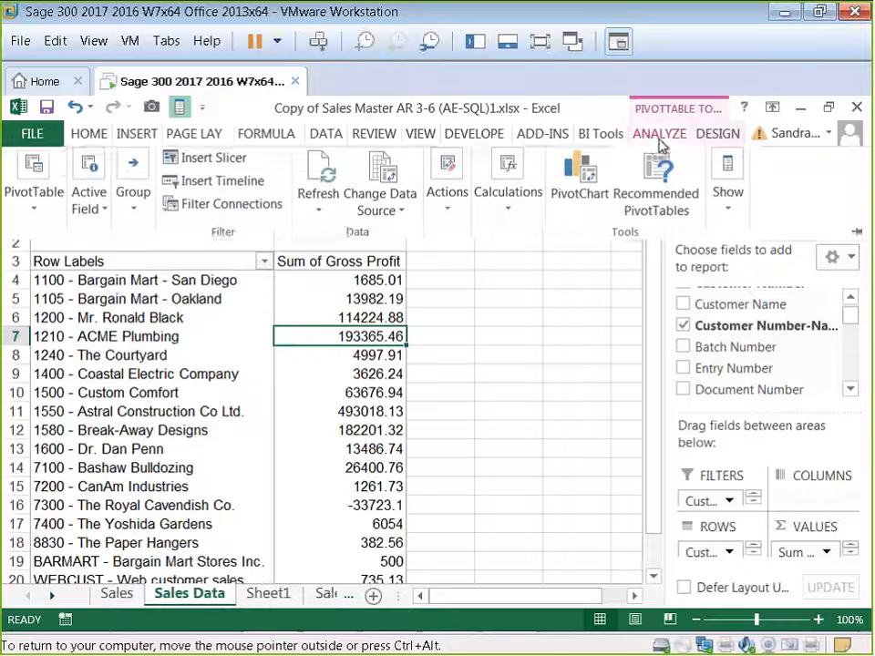
pyautogui.click(647, 143)
pyautogui.click(643, 141)
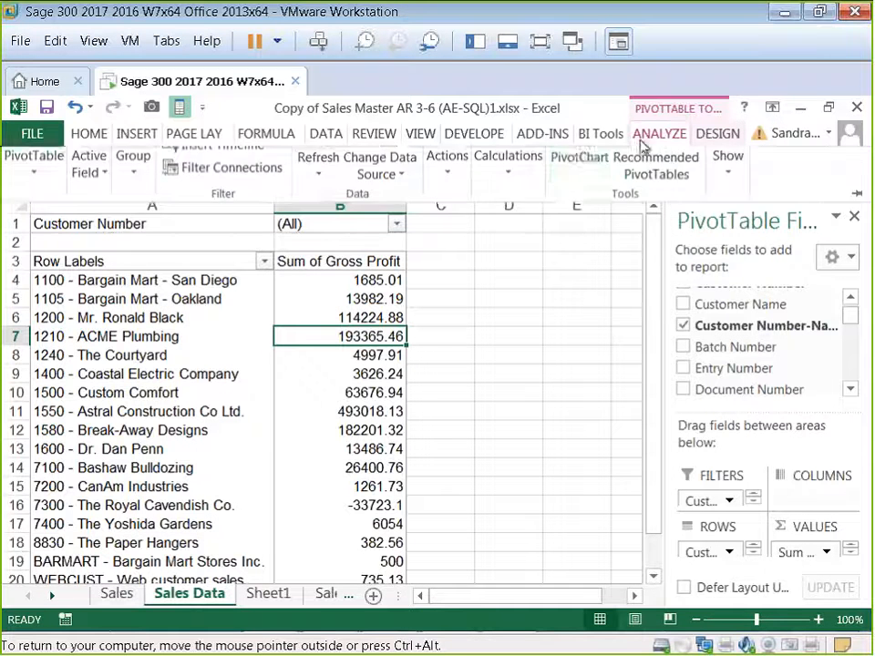
pyautogui.click(581, 183)
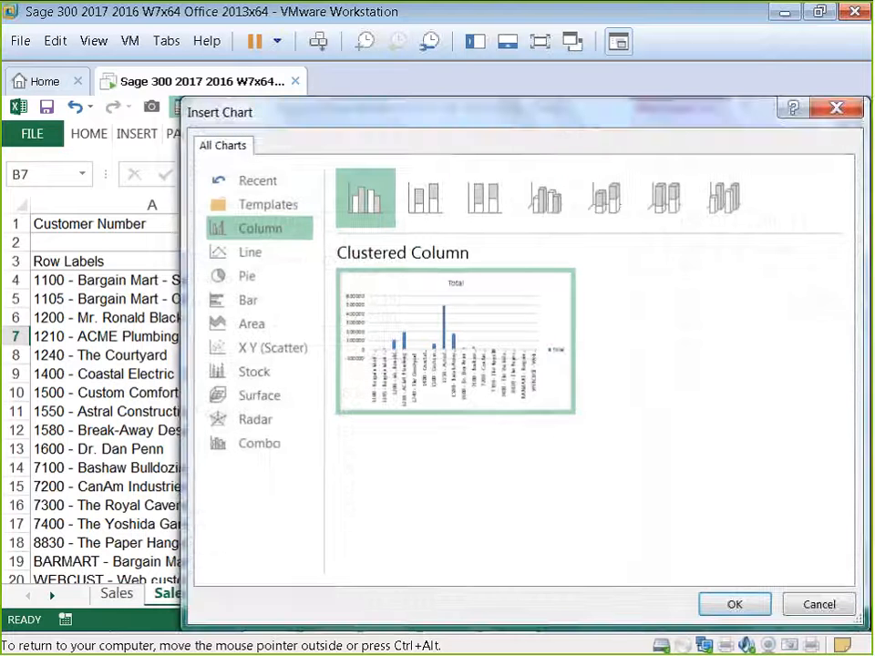
pyautogui.click(268, 256)
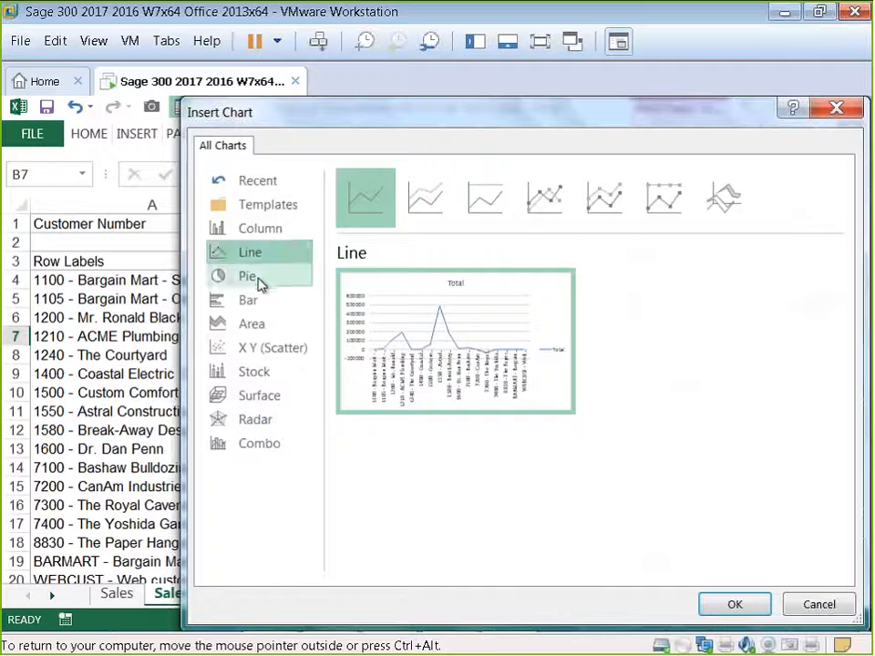
pyautogui.click(260, 286)
pyautogui.click(261, 301)
pyautogui.click(260, 325)
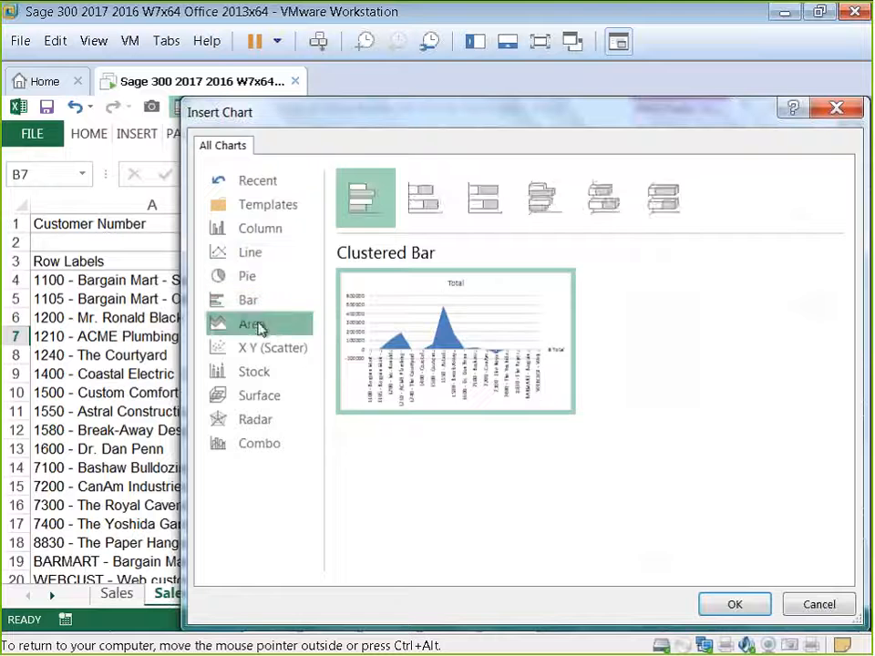
pyautogui.click(259, 351)
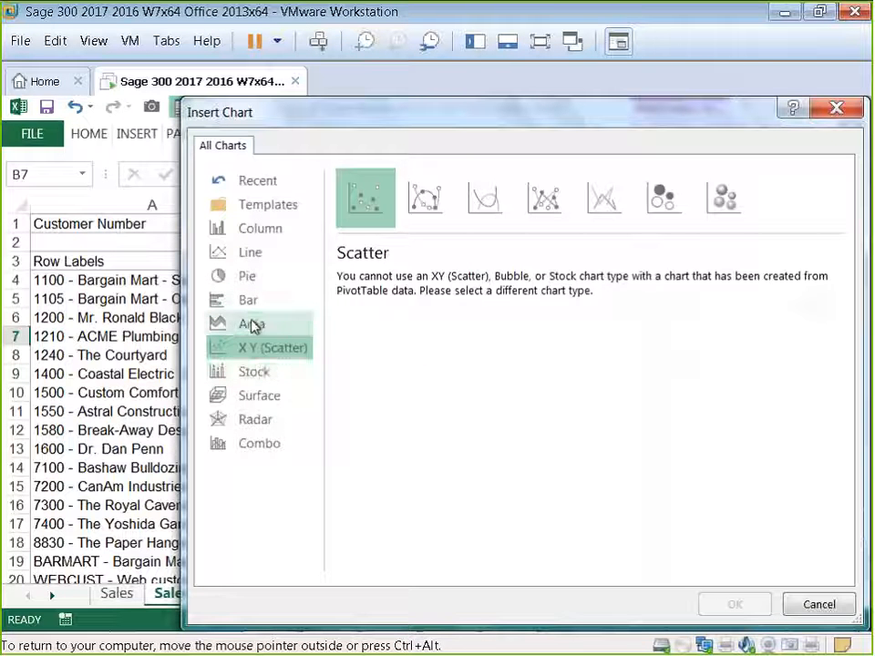
pyautogui.click(249, 373)
pyautogui.click(250, 349)
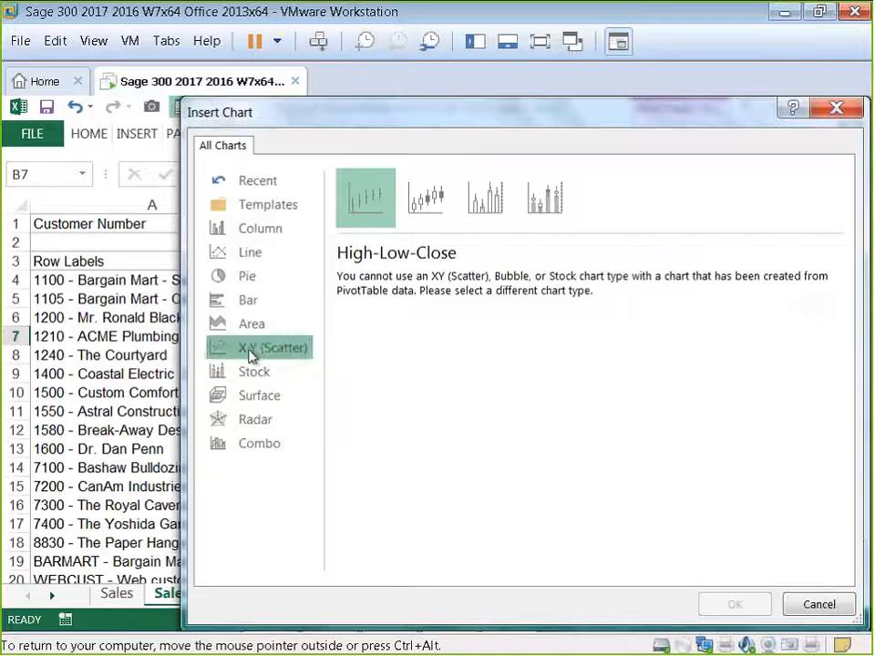
pyautogui.click(248, 329)
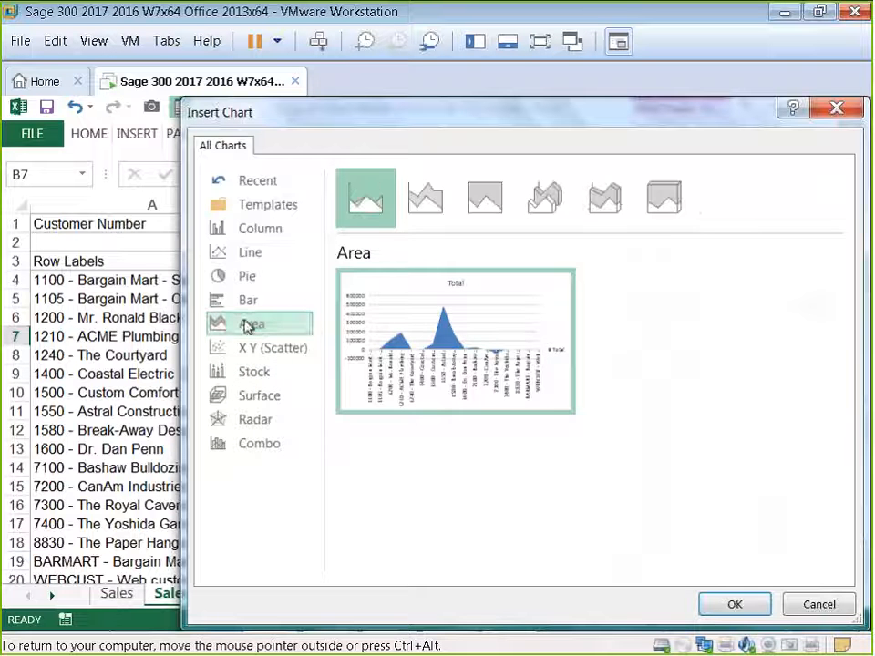
# Step: Insert a 3-D Clustered Column PivotChart of the pivot table
pyautogui.moveTo(474, 355)
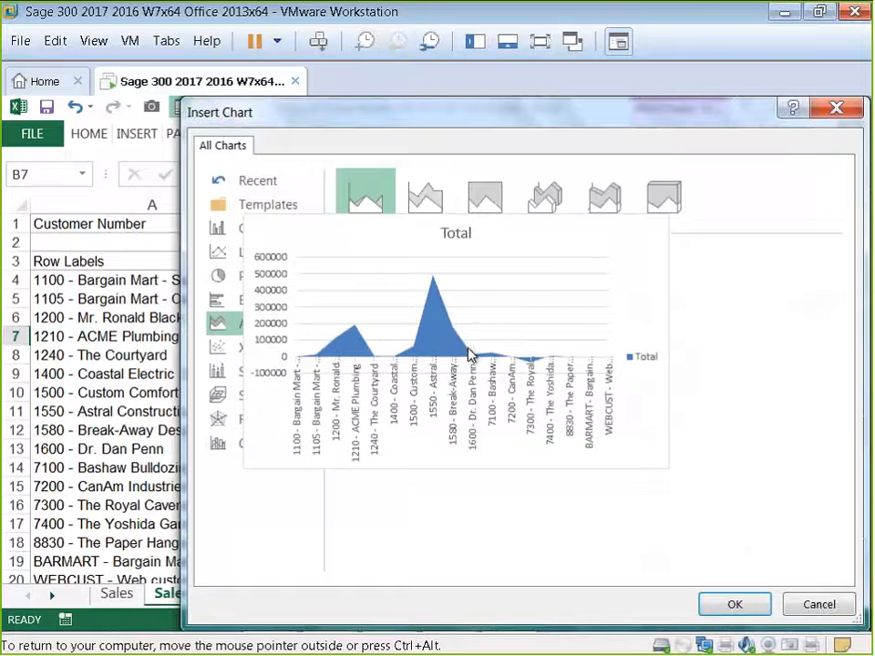
pyautogui.click(245, 300)
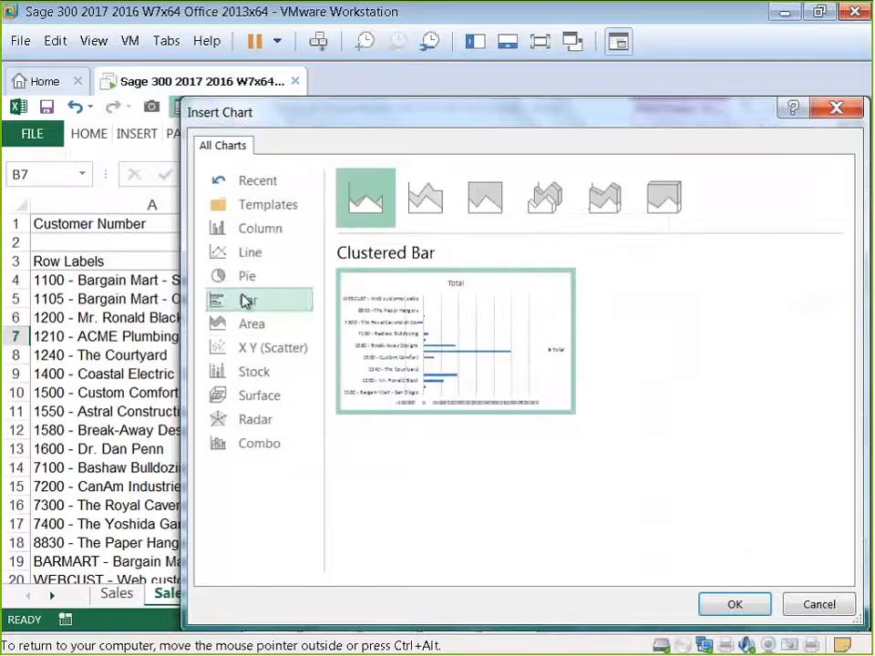
pyautogui.click(245, 232)
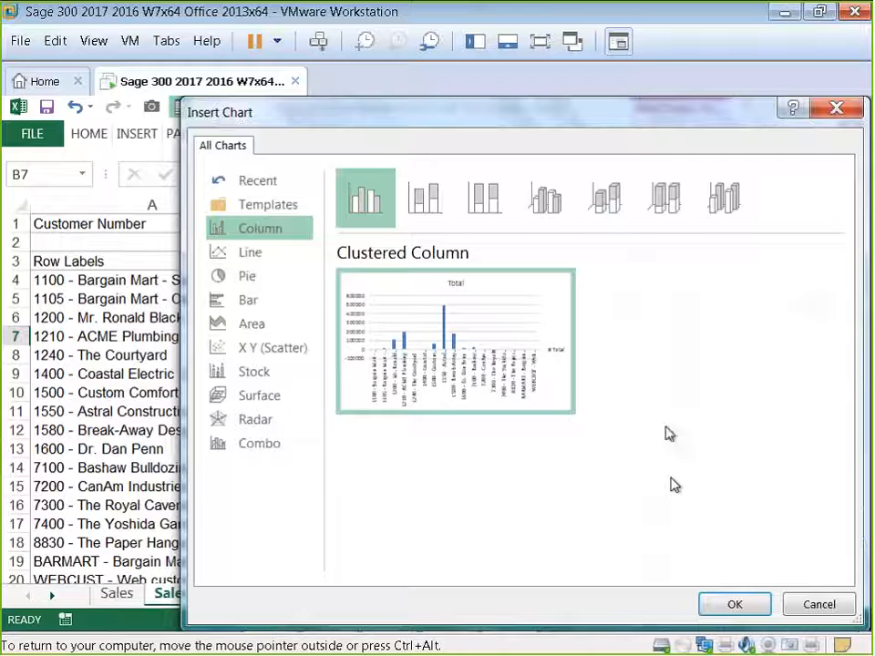
pyautogui.click(544, 202)
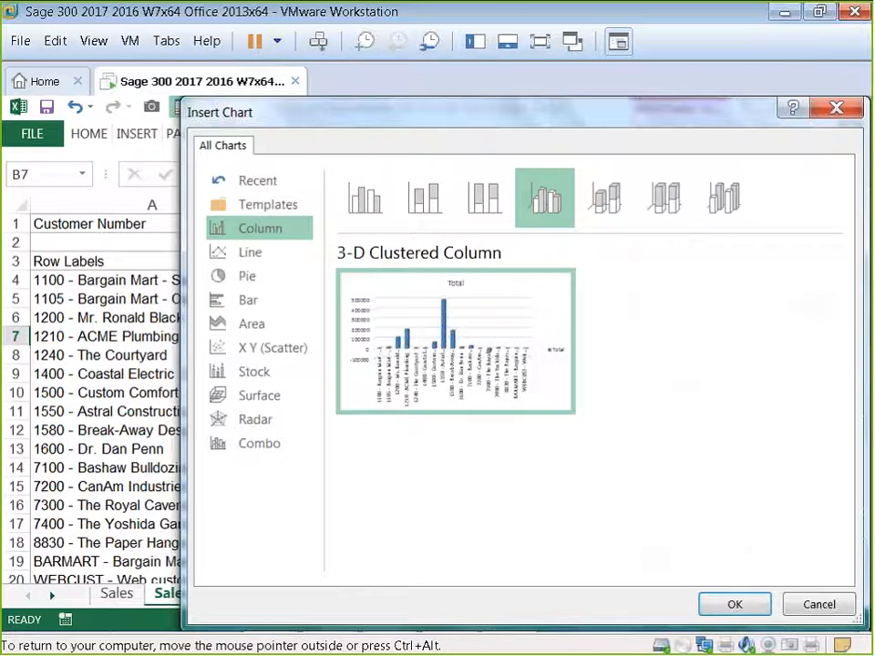
pyautogui.click(733, 604)
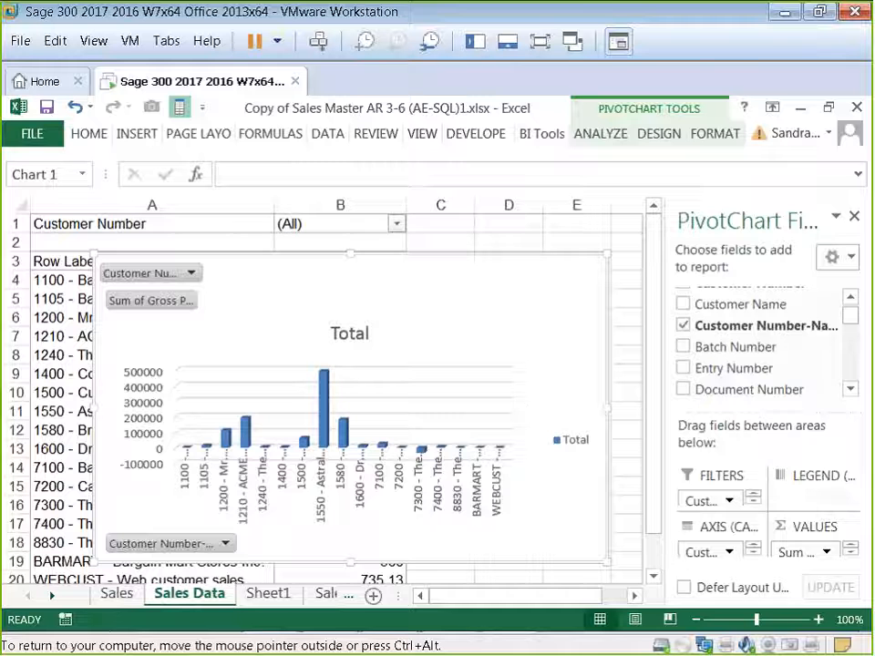
# Step: Resize the PivotChart, place it beside the pivot table, and hide all field buttons on the chart
pyautogui.moveTo(95, 561); pyautogui.dragTo(300, 467)
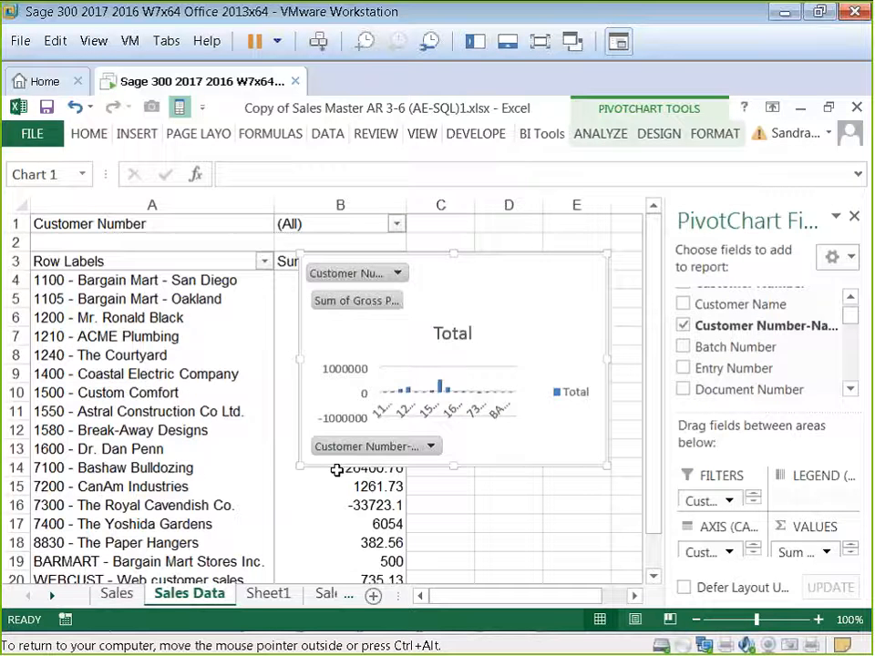
pyautogui.moveTo(299, 467); pyautogui.dragTo(278, 500)
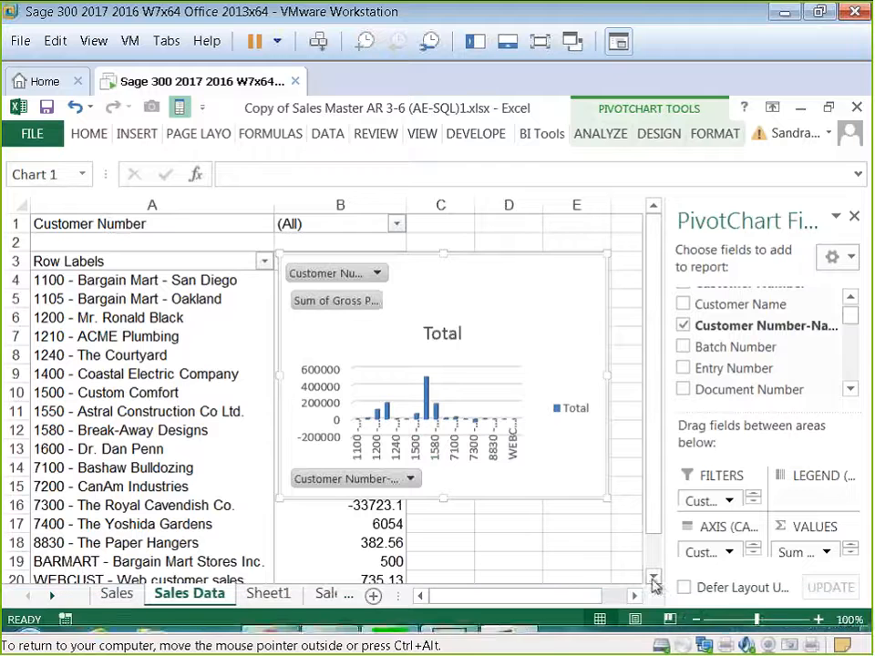
pyautogui.click(696, 620)
pyautogui.click(697, 620)
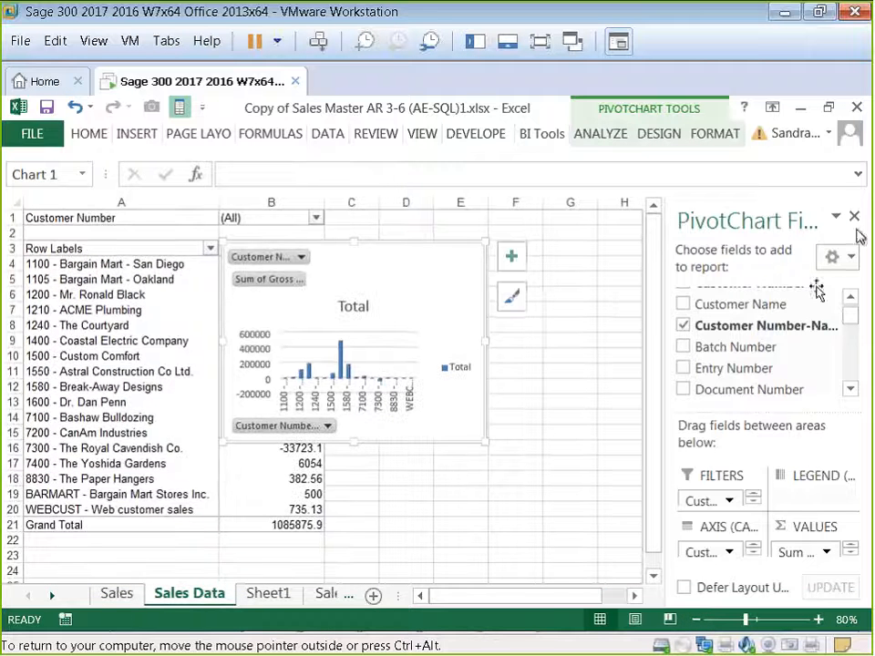
pyautogui.click(854, 219)
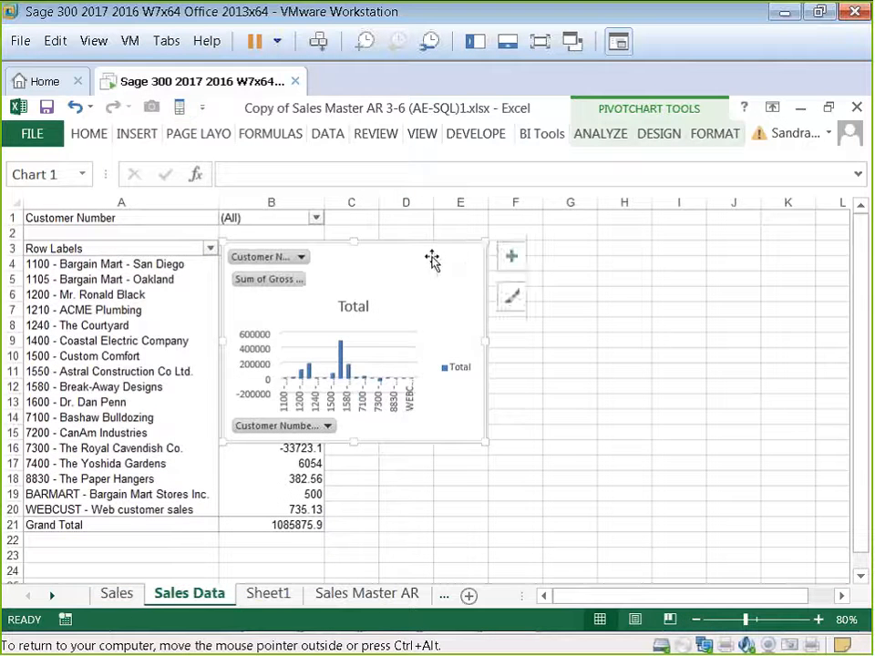
pyautogui.moveTo(432, 261); pyautogui.dragTo(544, 286)
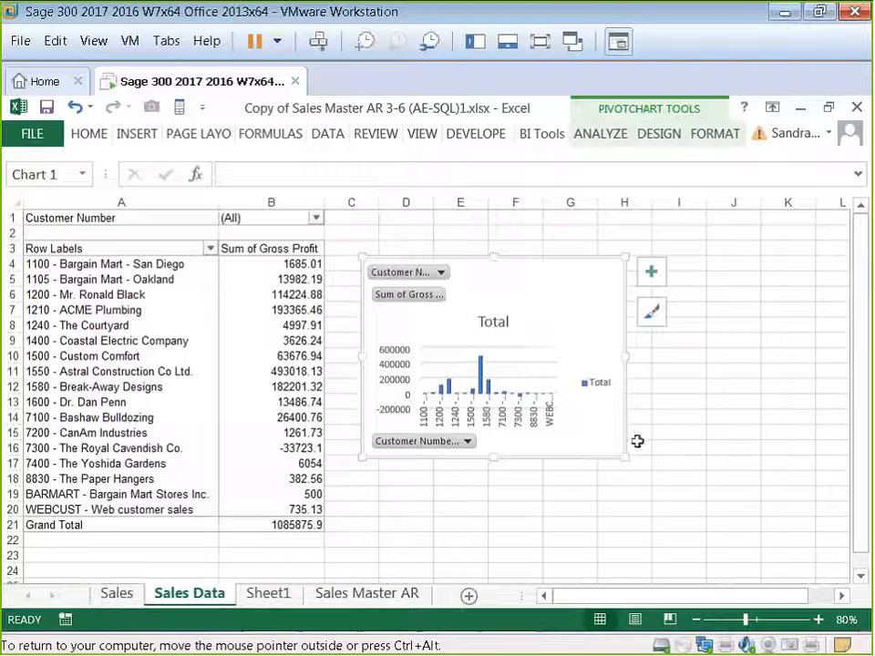
pyautogui.moveTo(624, 455); pyautogui.dragTo(665, 470)
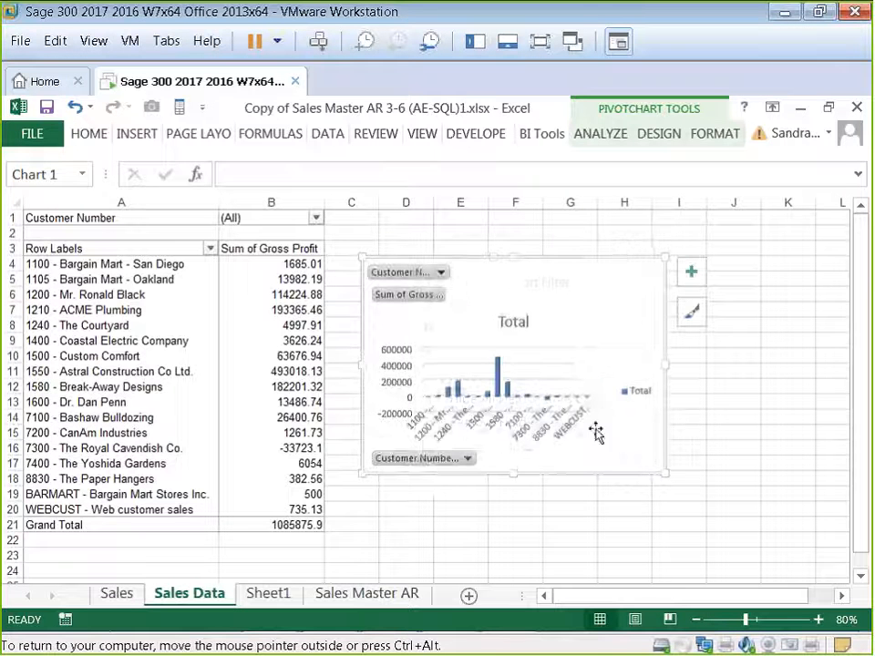
pyautogui.rightClick(407, 460)
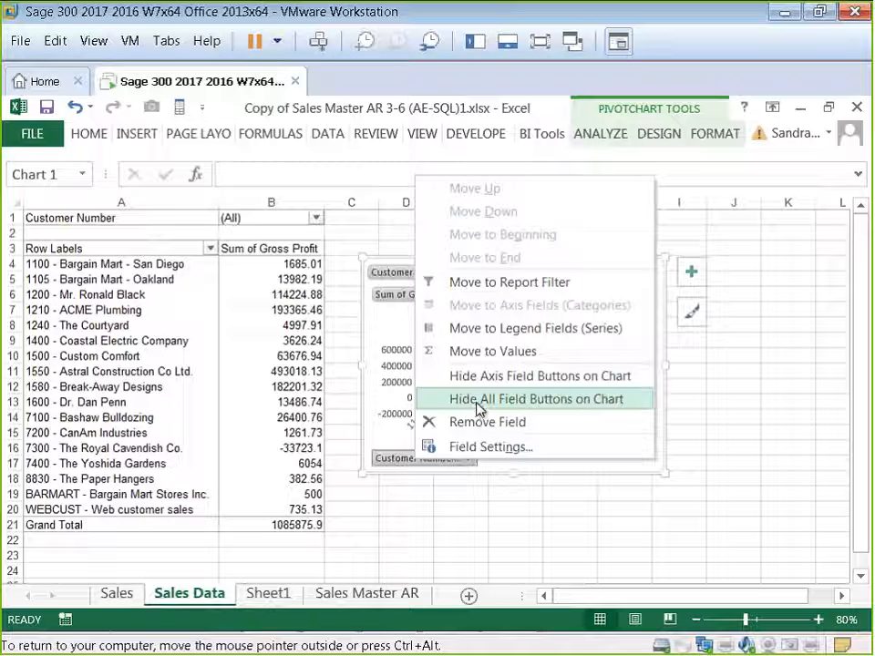
pyautogui.click(590, 400)
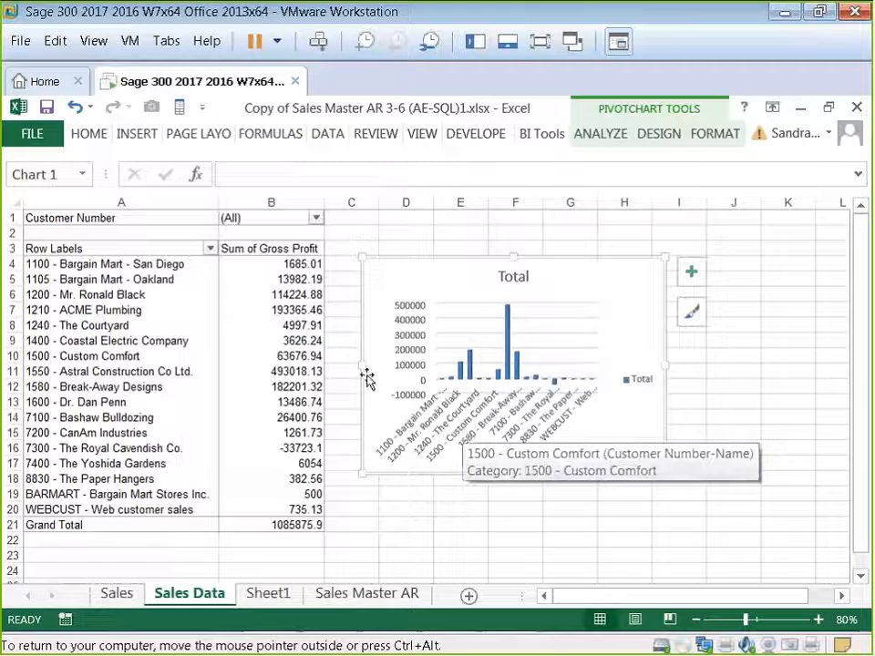
# Step: Apply a Top 10 items value filter by Sum of Gross Profit to the customer row labels
pyautogui.click(210, 248)
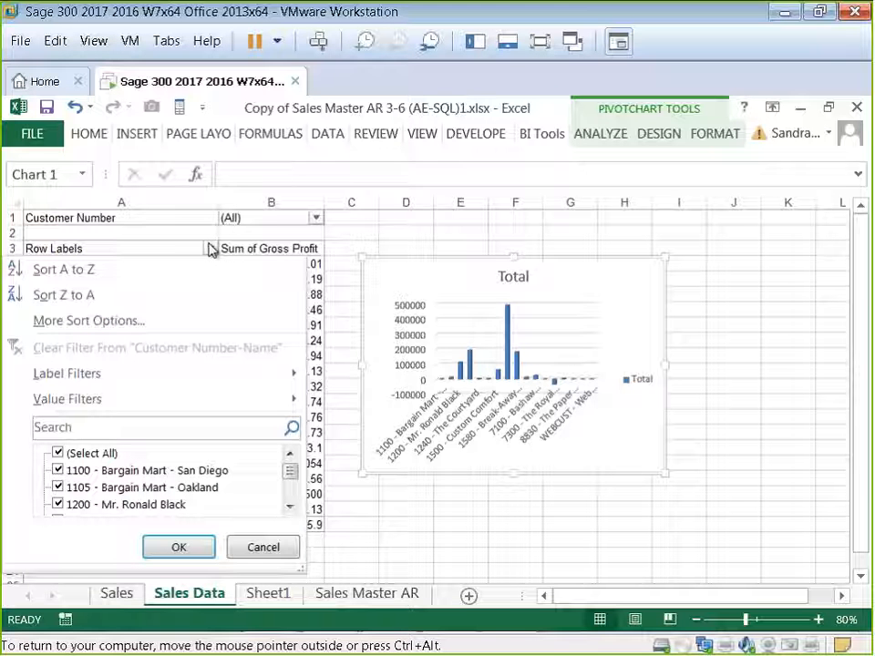
pyautogui.moveTo(164, 398)
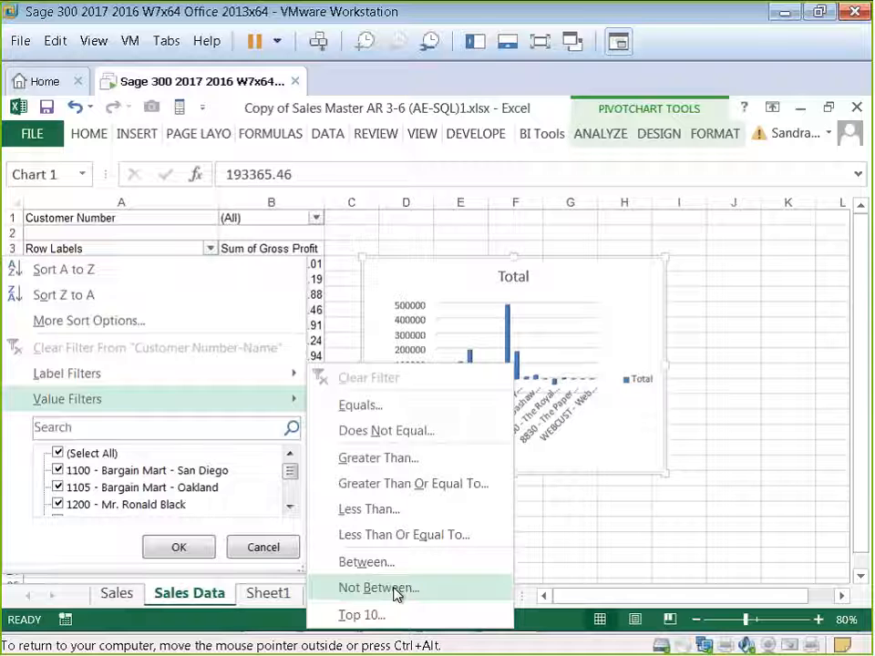
pyautogui.click(384, 616)
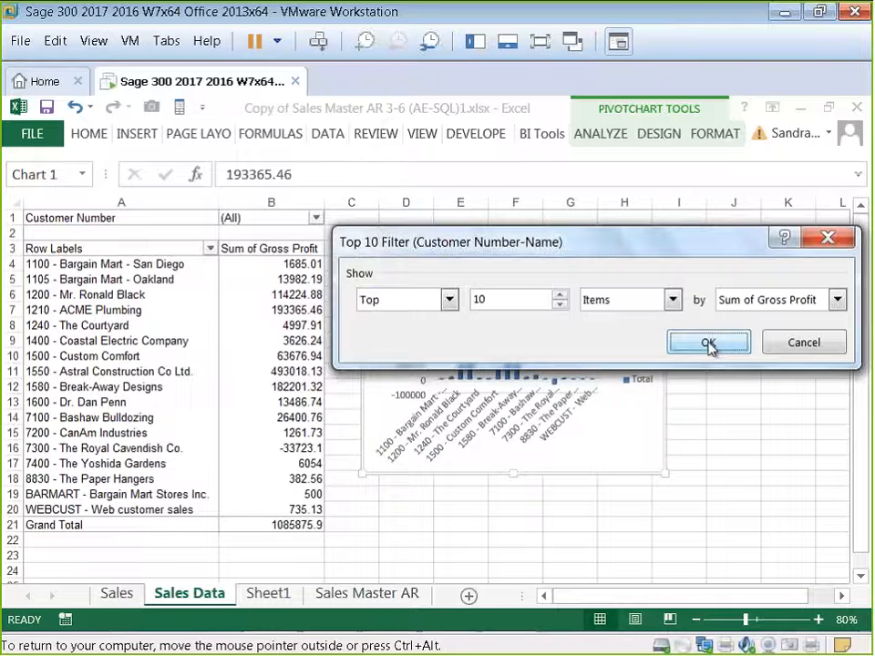
pyautogui.click(708, 344)
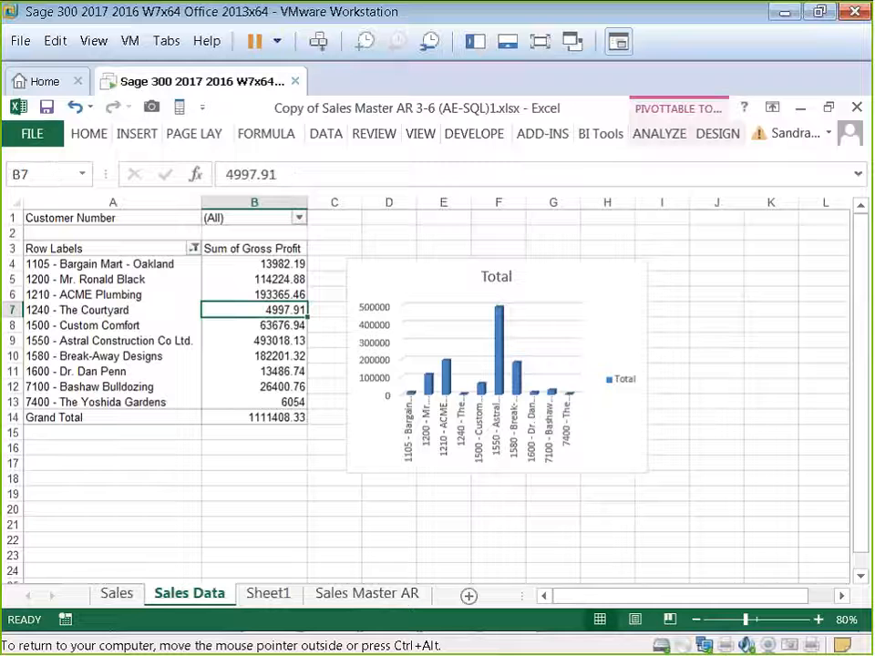
# Step: Sort the customer rows ascending by Sum of Gross Profit
pyautogui.click(193, 248)
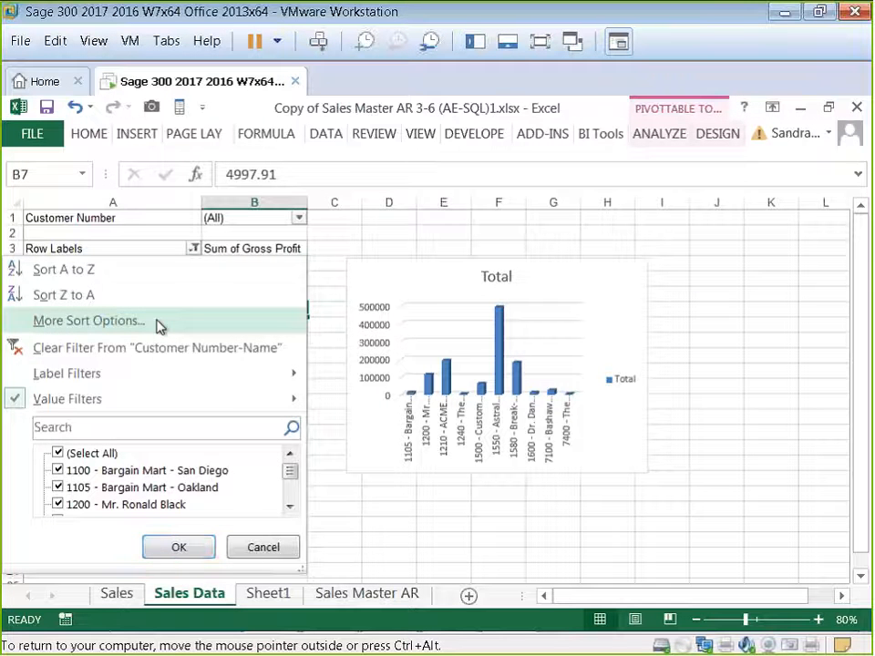
pyautogui.click(157, 321)
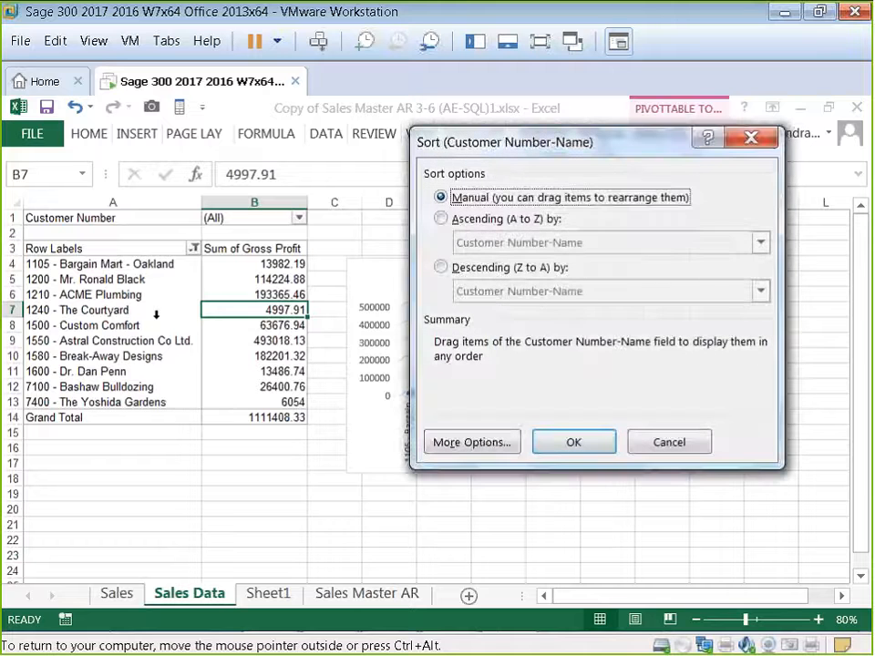
pyautogui.click(441, 218)
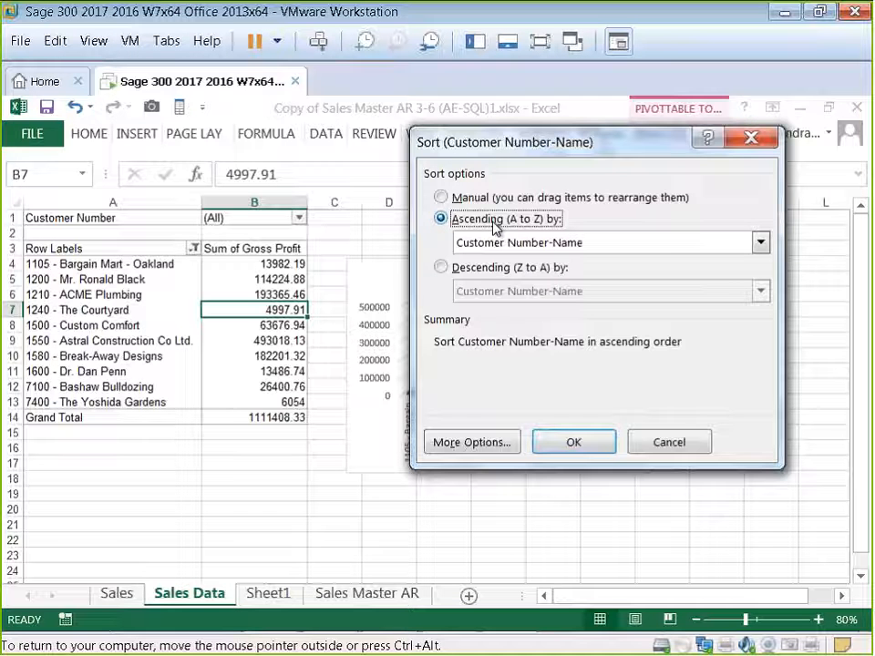
pyautogui.click(761, 244)
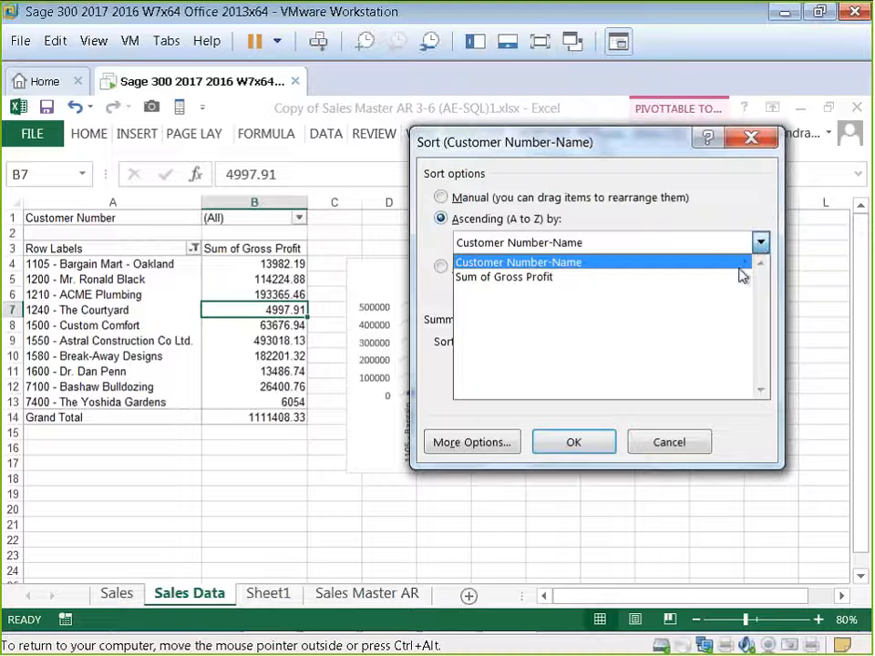
pyautogui.click(740, 278)
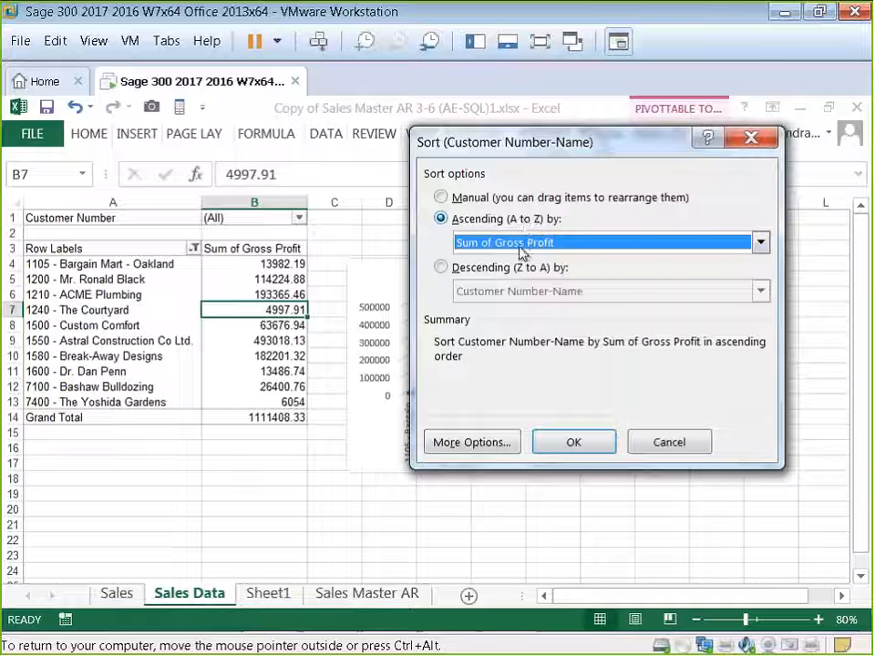
pyautogui.click(574, 444)
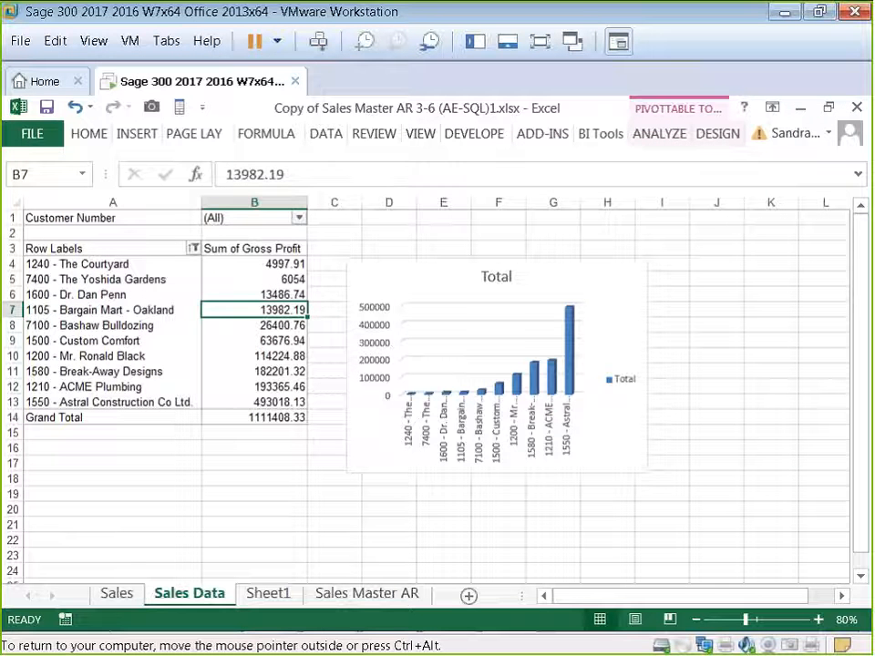
# Step: Sort the customer rows descending by Sum of Gross Profit
pyautogui.click(194, 249)
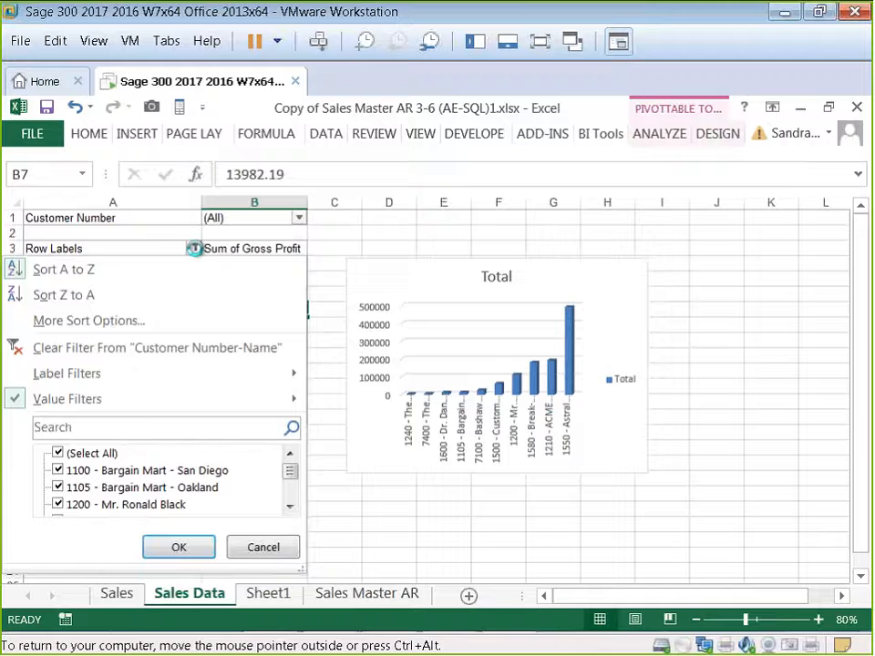
pyautogui.click(150, 315)
pyautogui.click(441, 268)
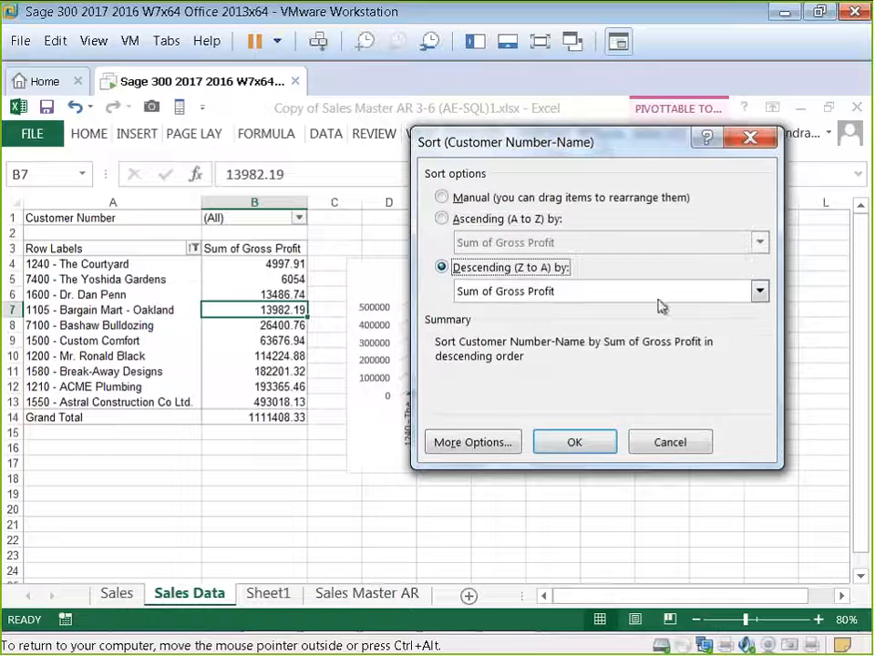
pyautogui.click(551, 443)
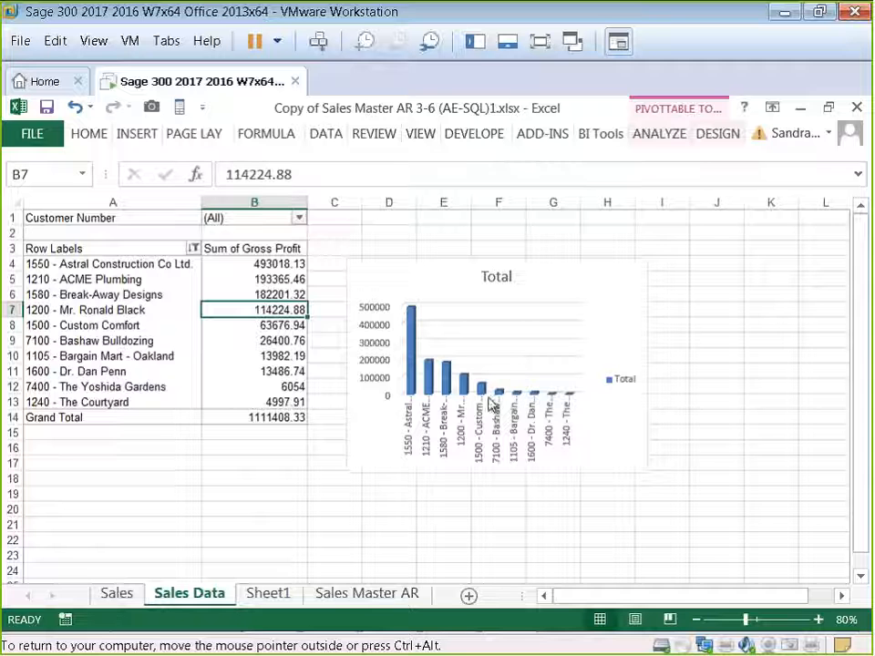
pyautogui.click(533, 272)
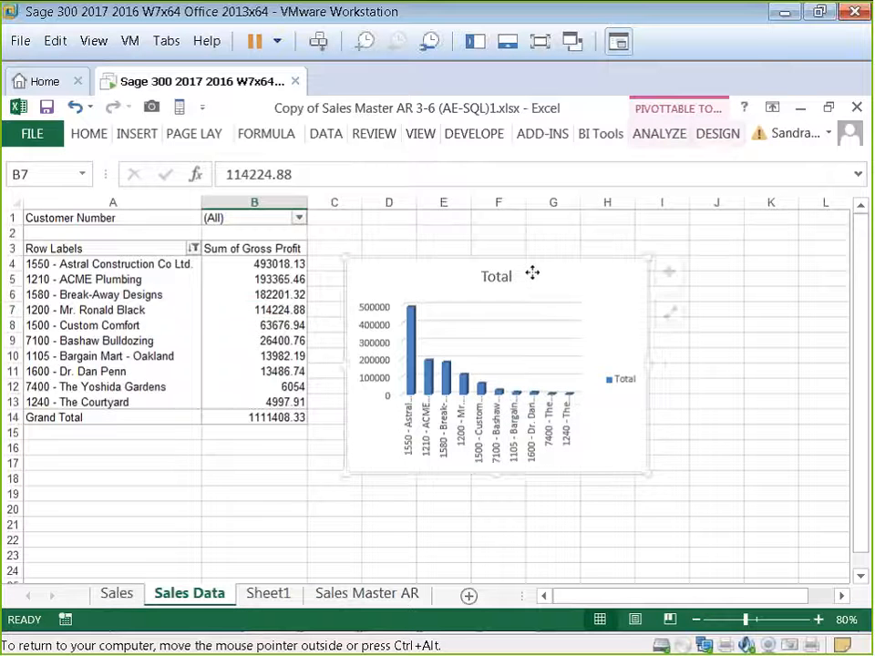
# Step: Move the PivotChart lower, so it sits beside the pivot table rows
pyautogui.moveTo(533, 272); pyautogui.dragTo(529, 332)
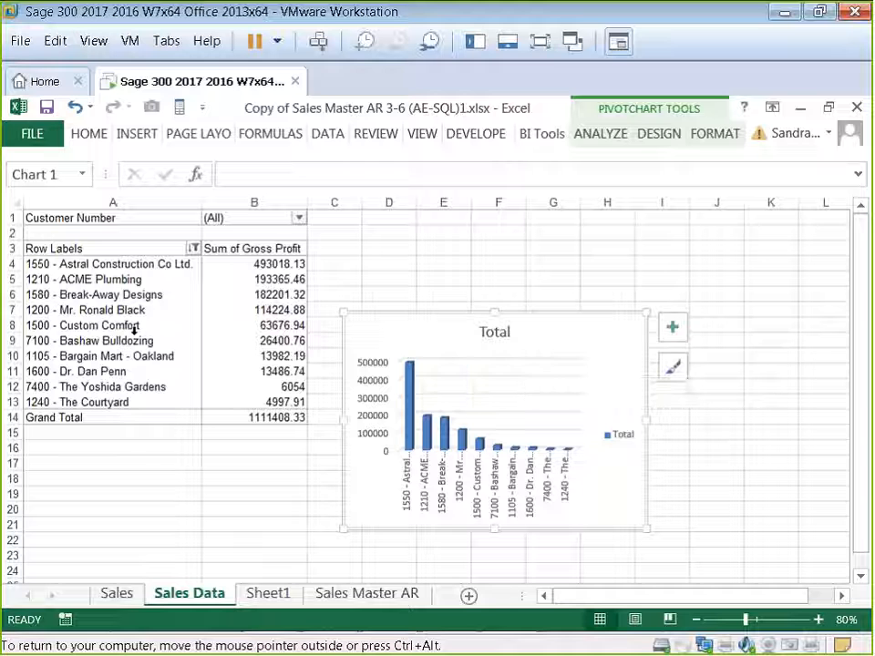
pyautogui.click(488, 333)
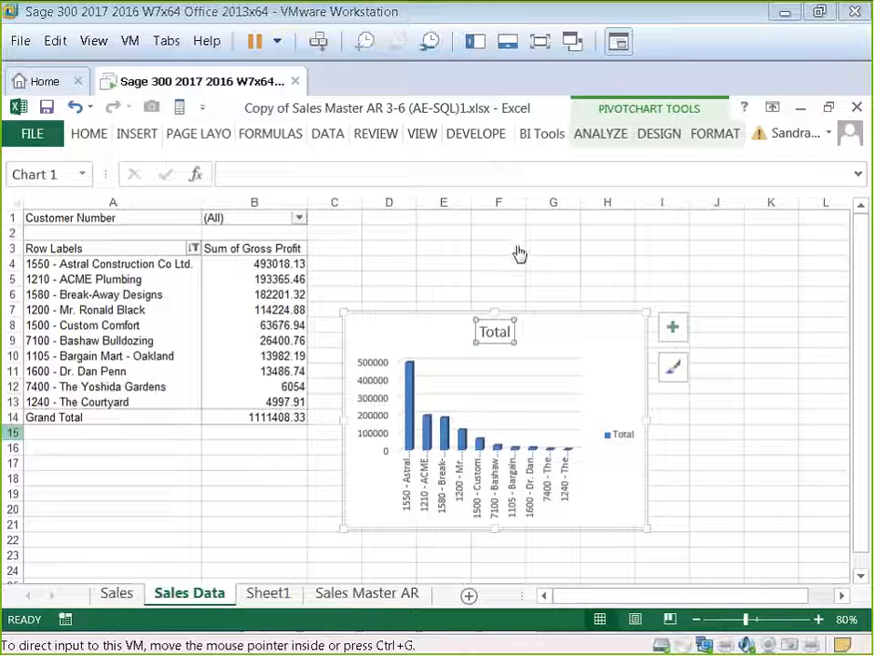
pyautogui.click(113, 288)
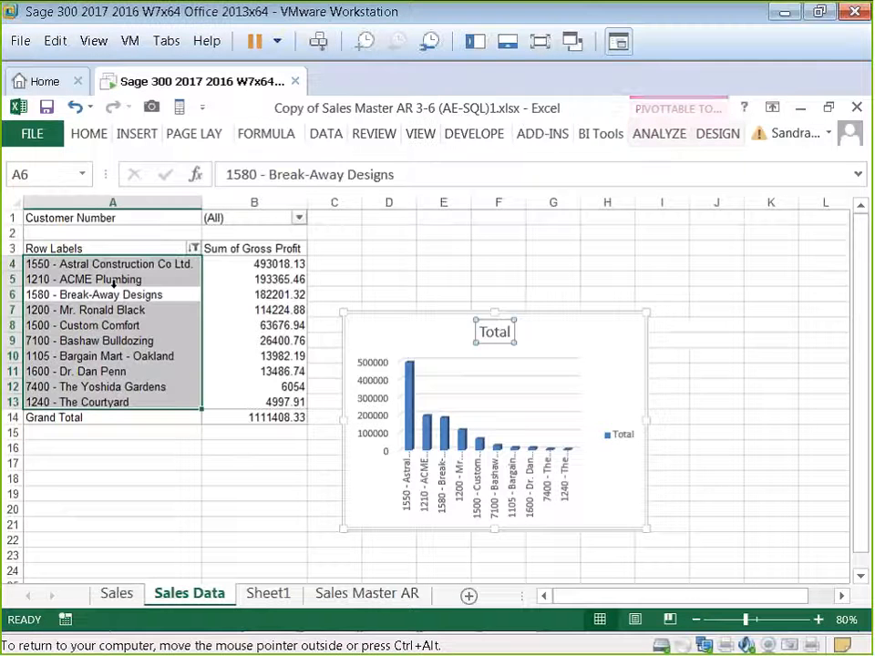
# Step: Open the PivotTable field list and add Customer Name to the report filters, keeping Customer Number-Name as the row field
pyautogui.click(663, 135)
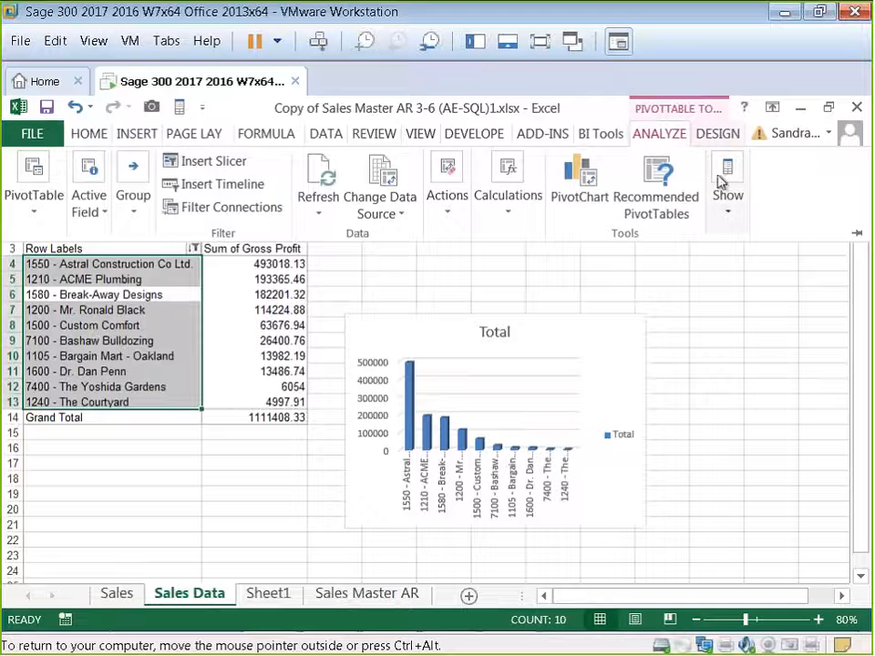
pyautogui.click(727, 193)
pyautogui.click(729, 275)
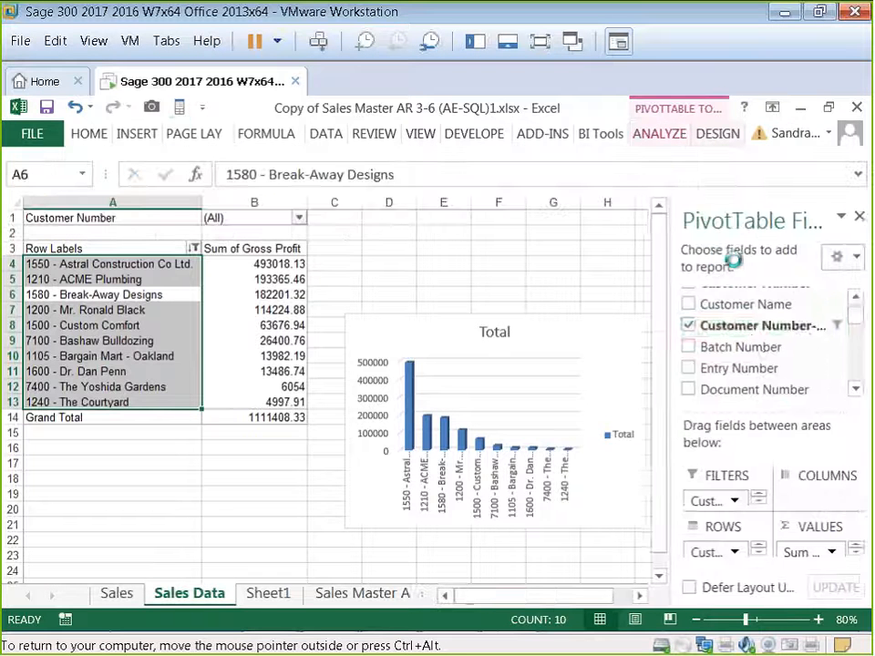
pyautogui.moveTo(725, 325); pyautogui.dragTo(730, 513)
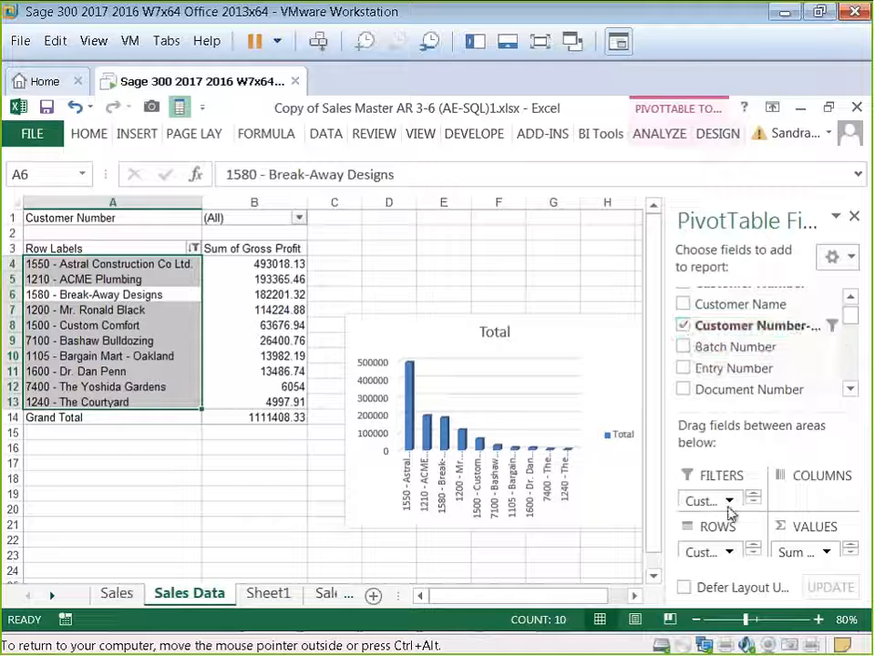
pyautogui.click(683, 325)
pyautogui.moveTo(726, 311); pyautogui.dragTo(721, 495)
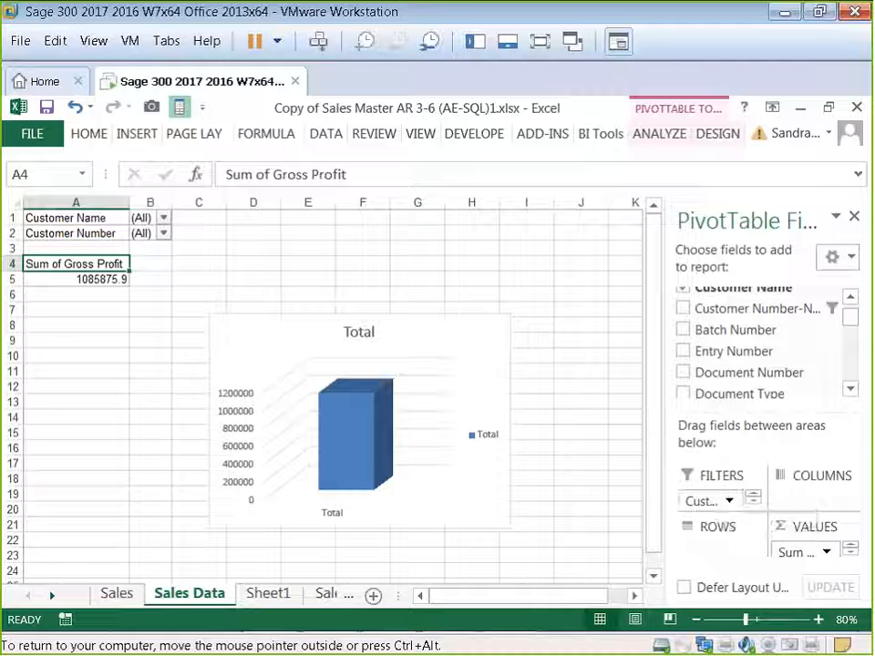
pyautogui.click(684, 308)
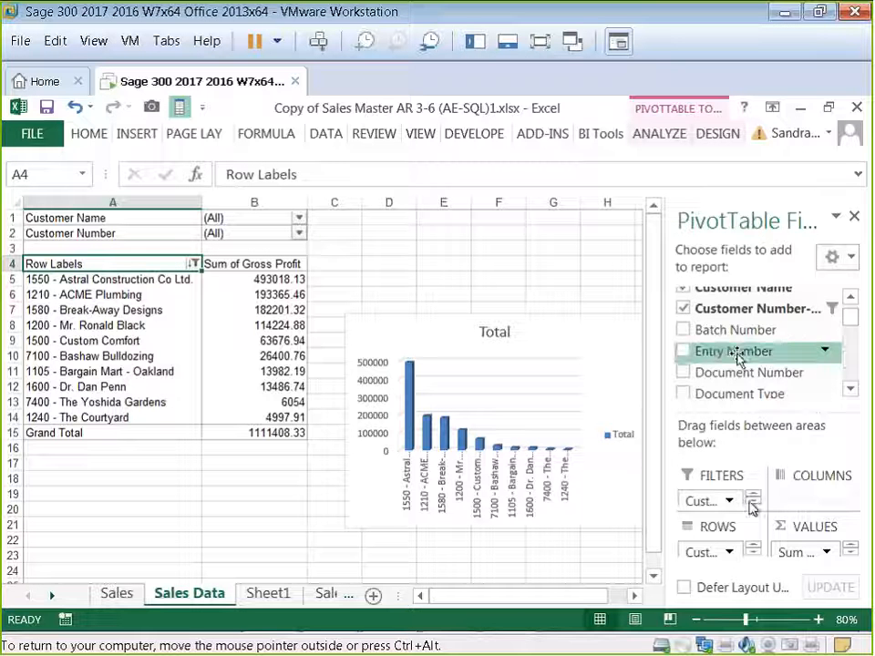
# Step: Remove the Customer Number field from the report filters and close the field list
pyautogui.click(852, 299)
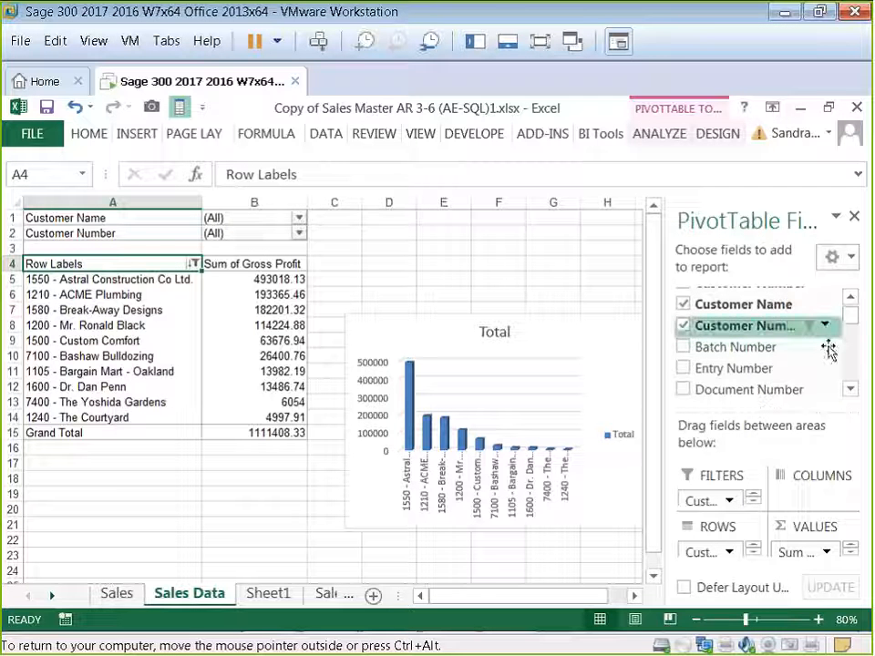
pyautogui.click(725, 504)
pyautogui.click(723, 505)
pyautogui.moveTo(723, 506); pyautogui.dragTo(756, 504)
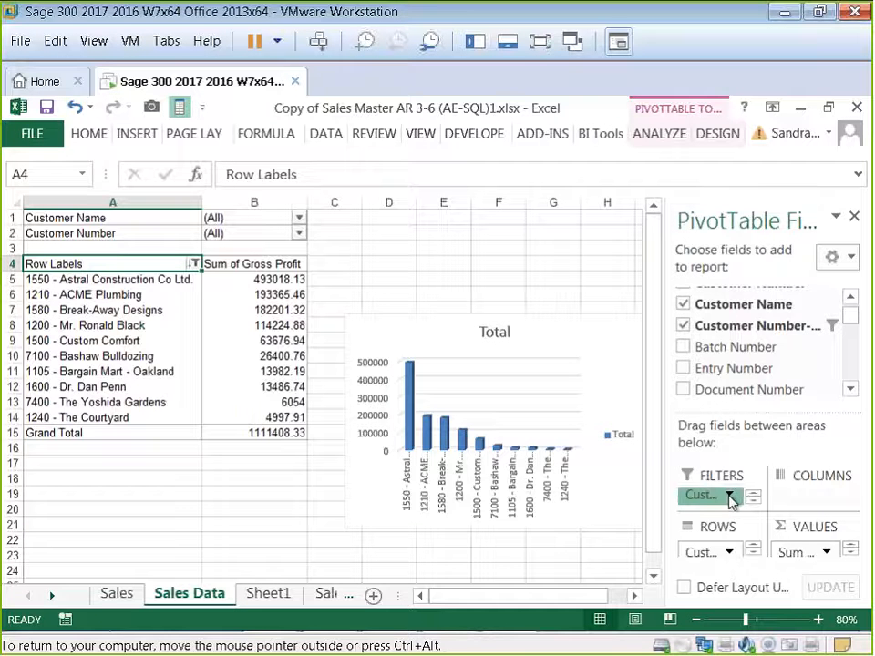
pyautogui.click(730, 496)
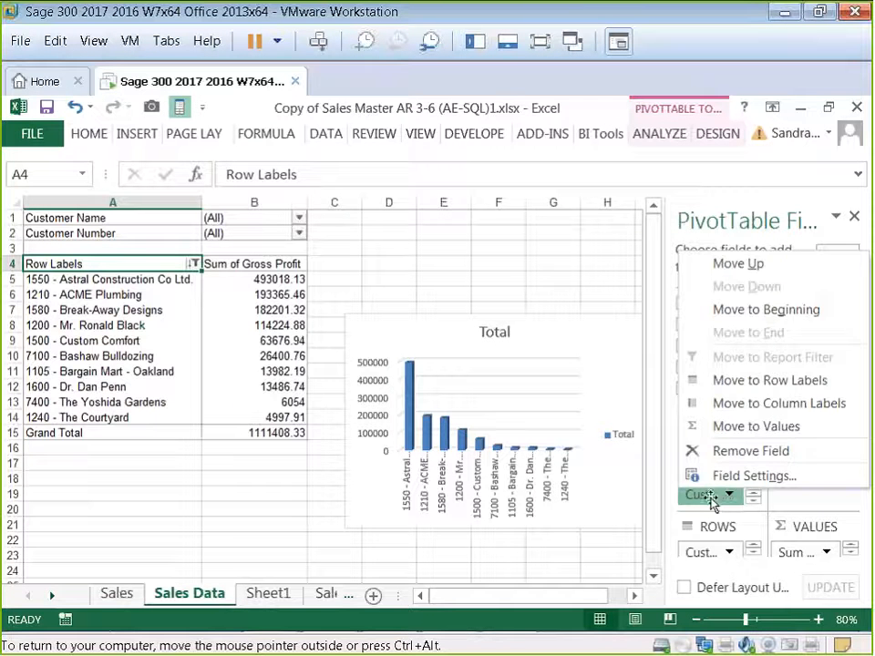
pyautogui.click(712, 502)
pyautogui.click(754, 500)
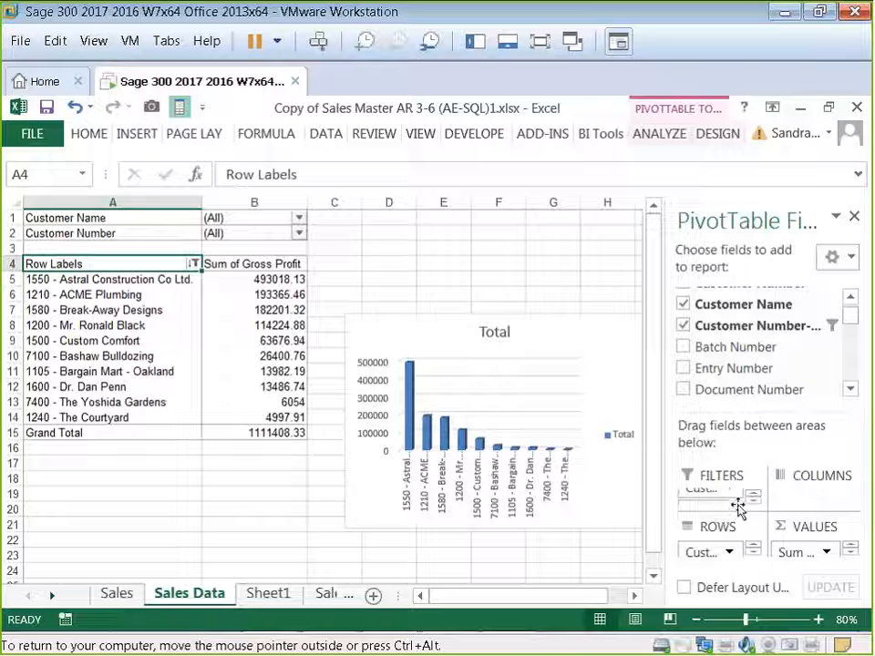
pyautogui.click(753, 500)
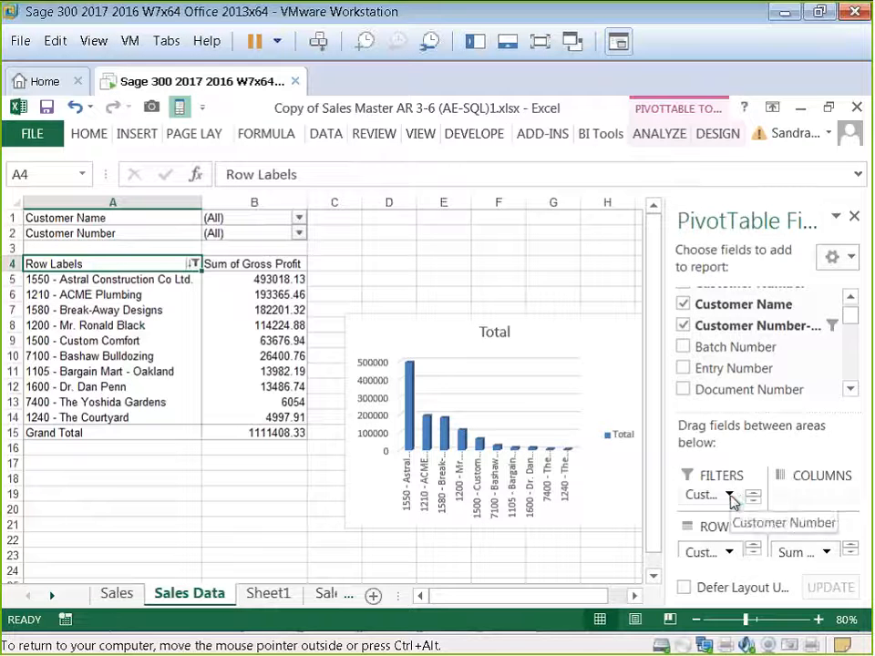
pyautogui.click(733, 498)
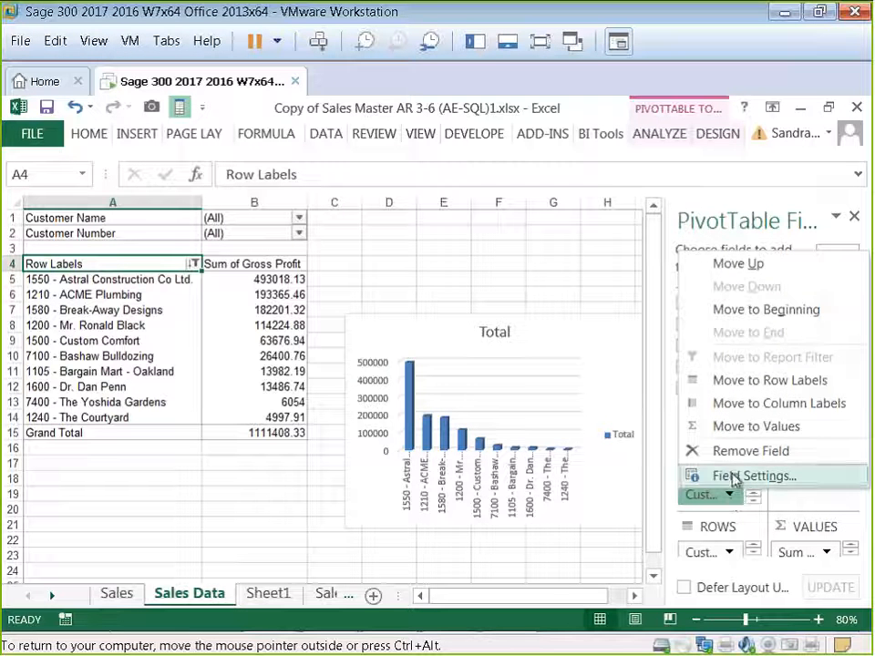
pyautogui.click(735, 453)
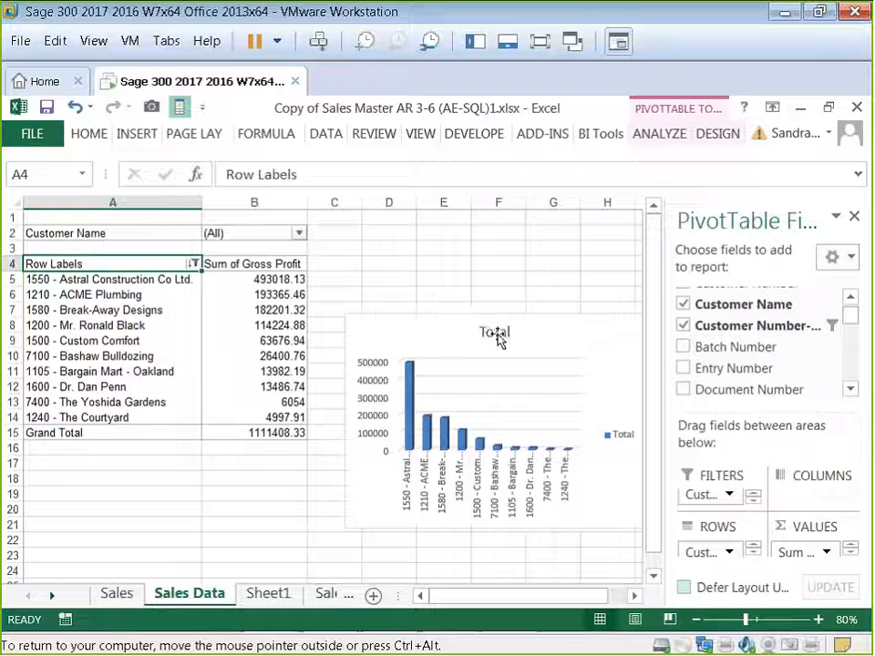
pyautogui.click(854, 223)
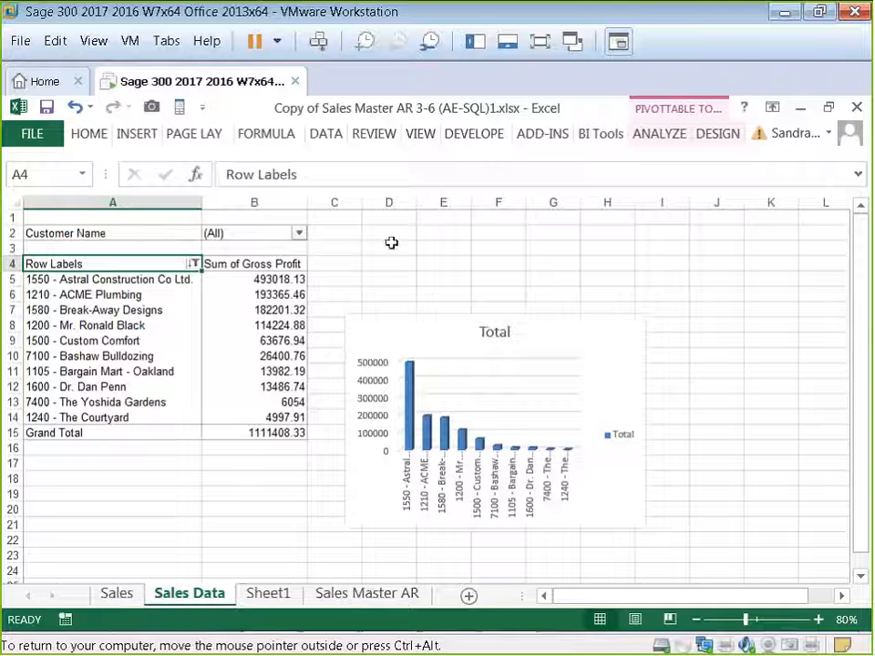
# Step: Start a formula in cell F2 with the text "Sales for Customer" as a dynamic heading
pyautogui.click(504, 233)
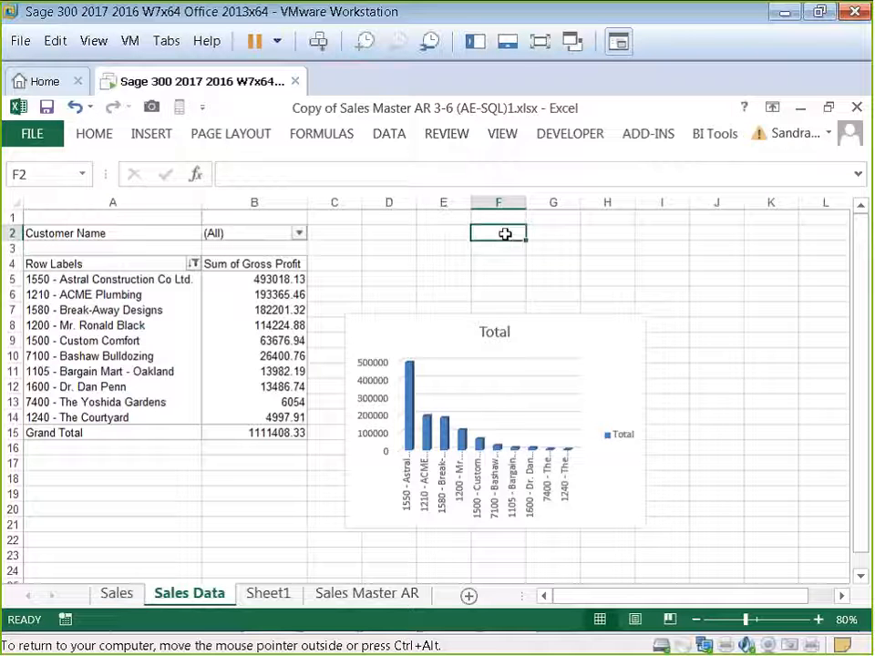
pyautogui.click(340, 175)
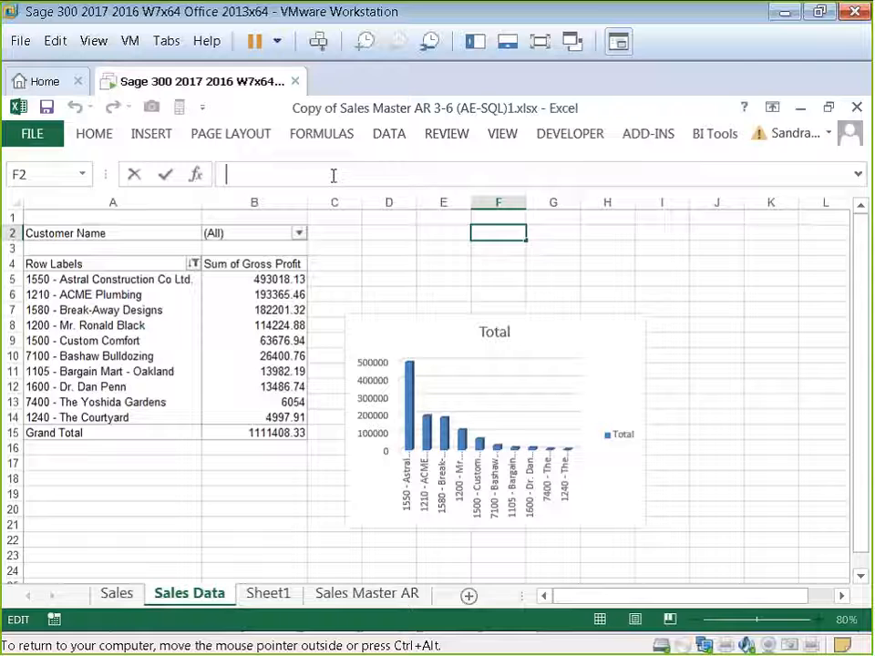
pyautogui.write('=')
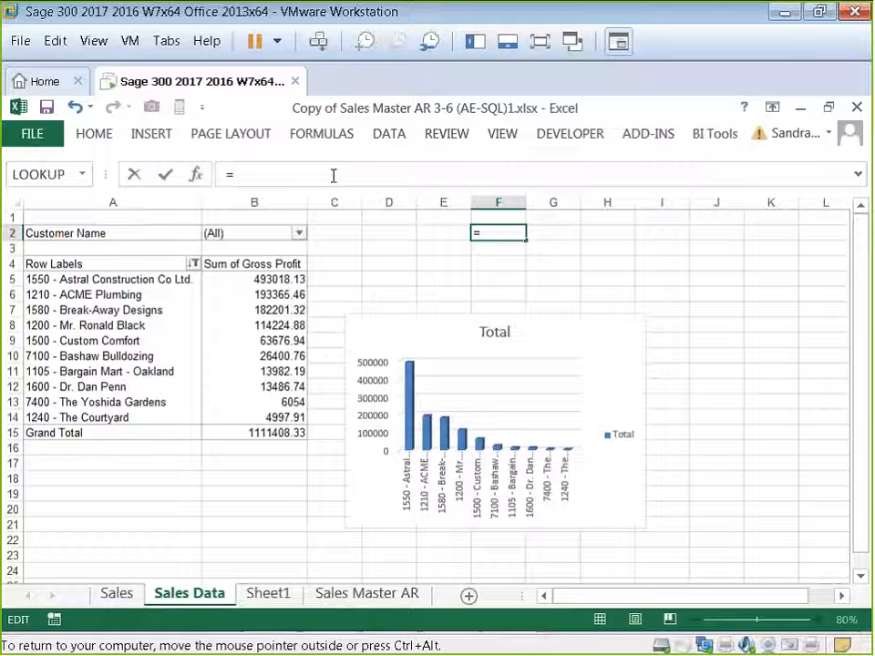
pyautogui.write('"')
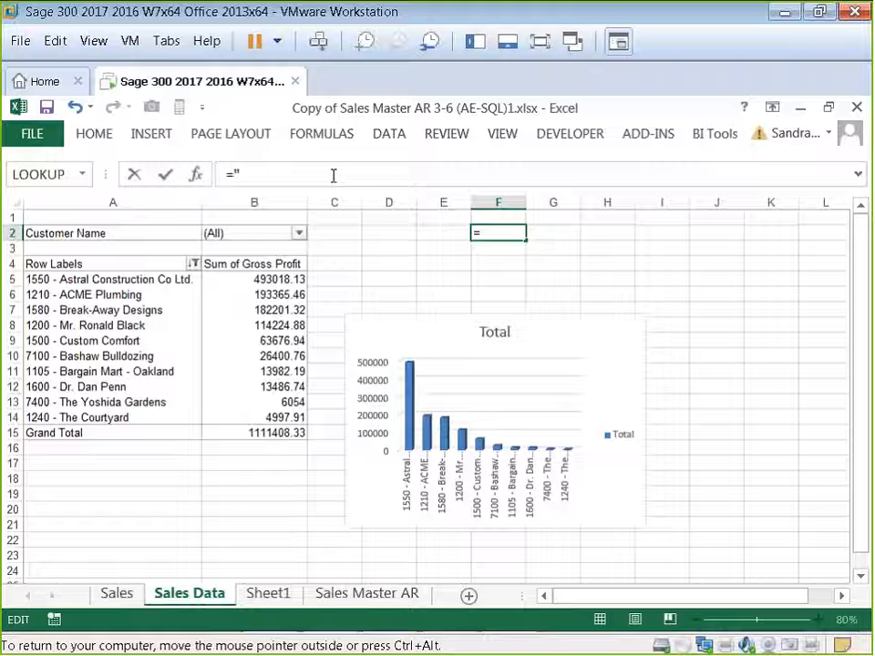
pyautogui.write('Sale')
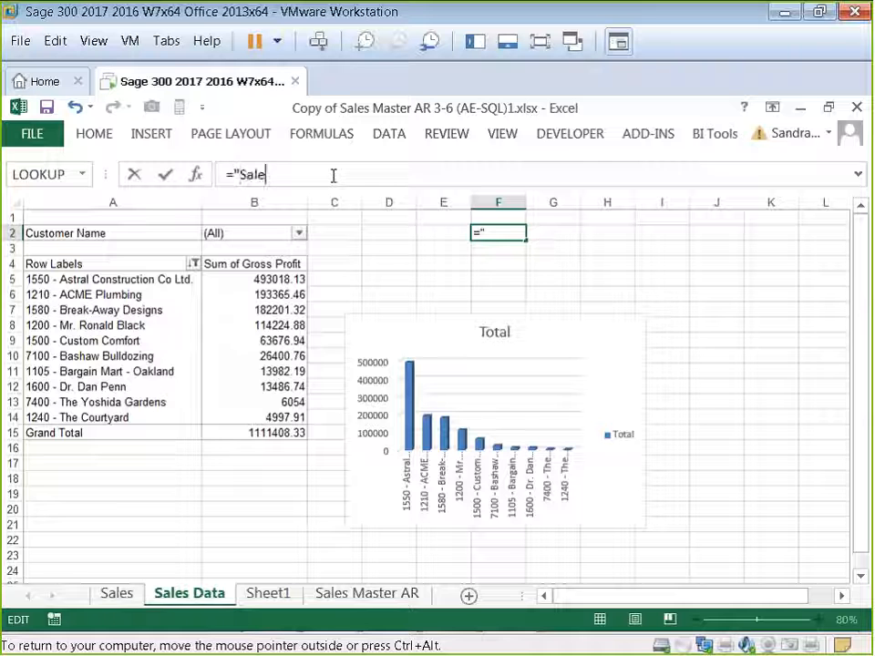
pyautogui.write('s for Customer: "&')
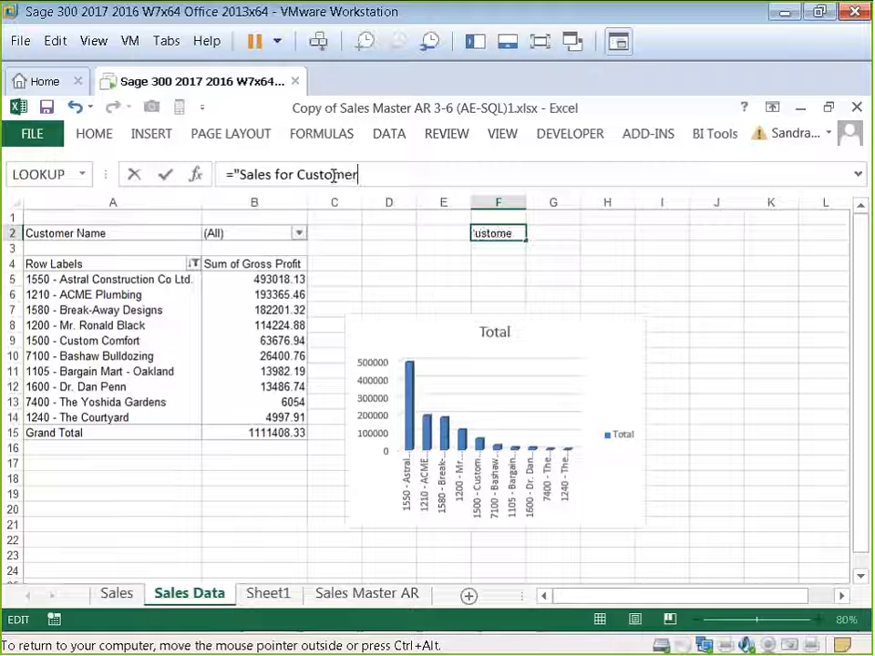
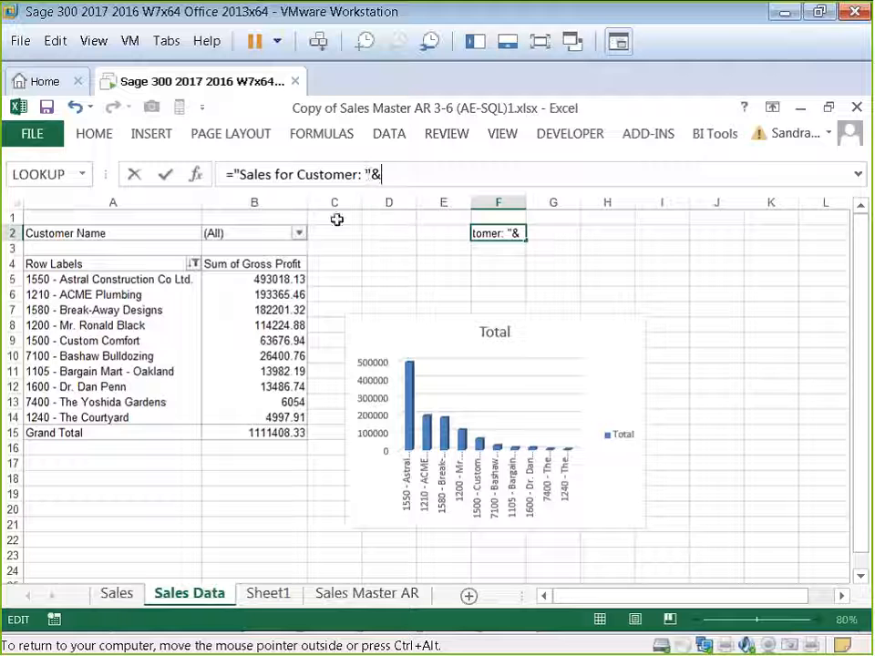
# Step: Complete the F2 heading formula by appending a reference to the Customer Name filter cell B2, then reselect F2
pyautogui.click(269, 233)
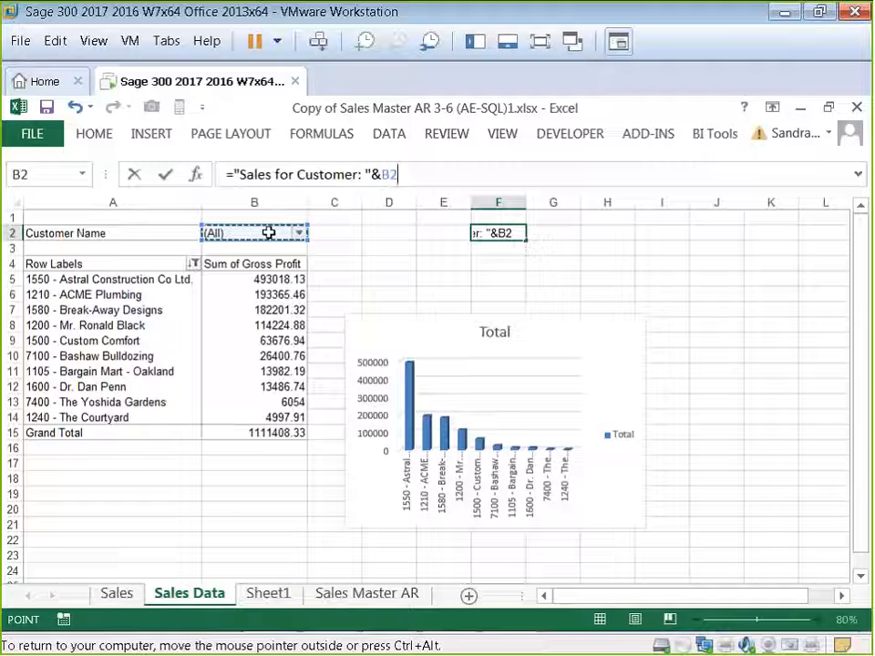
pyautogui.press('Return')
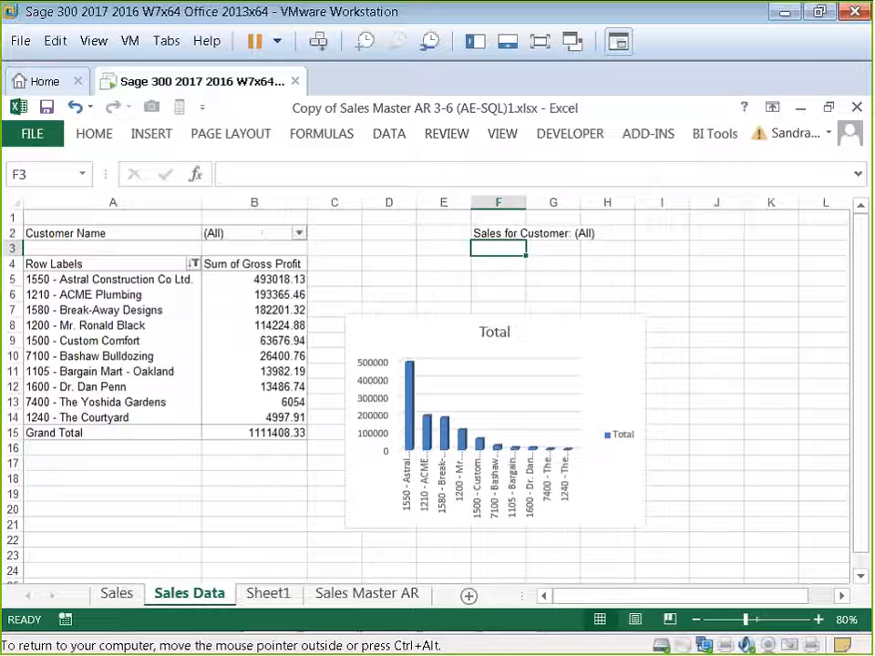
pyautogui.click(504, 233)
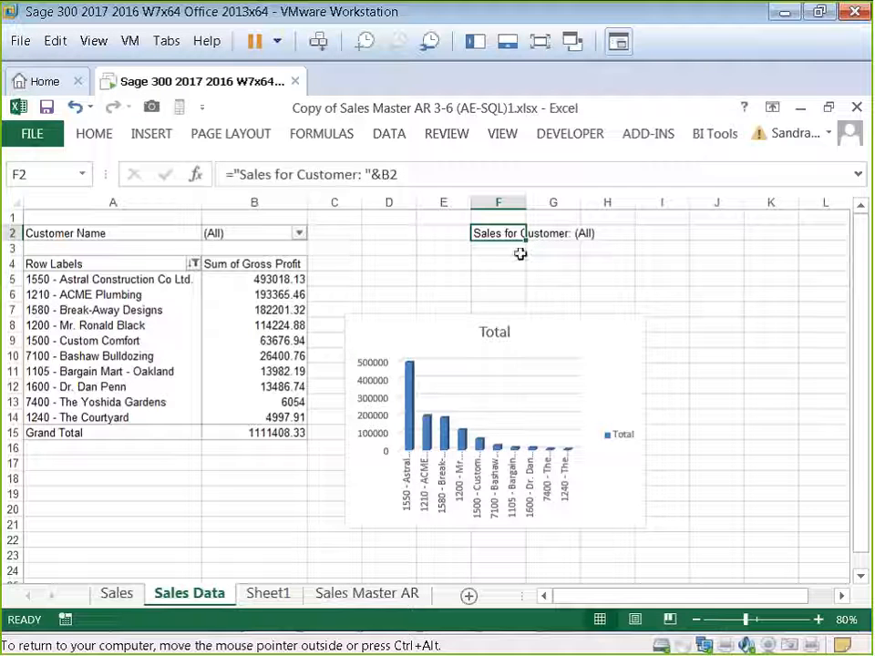
# Step: Link the PivotChart title to cell F2 with the formula ='Sales Data'!$F$2
pyautogui.click(493, 331)
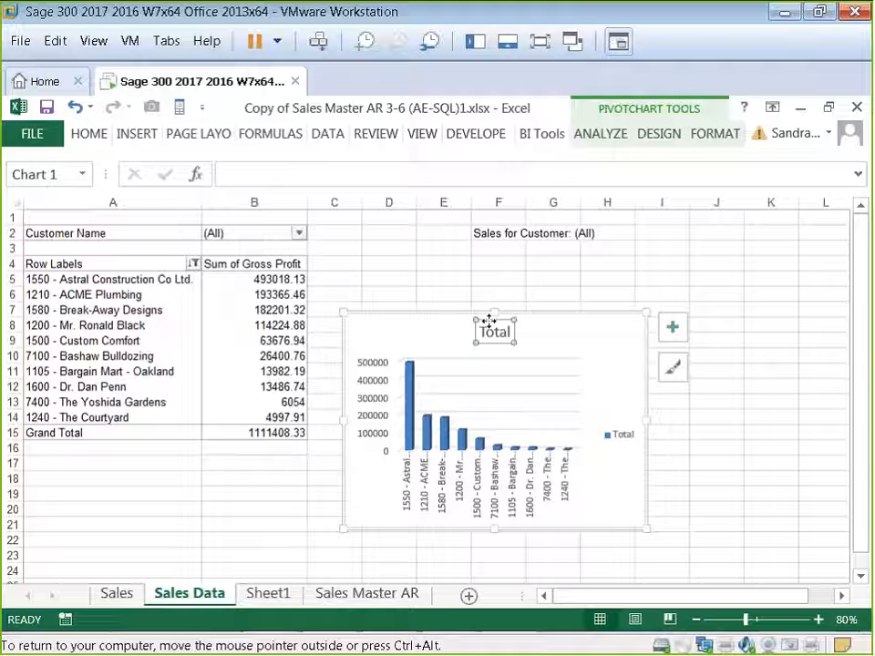
pyautogui.click(674, 330)
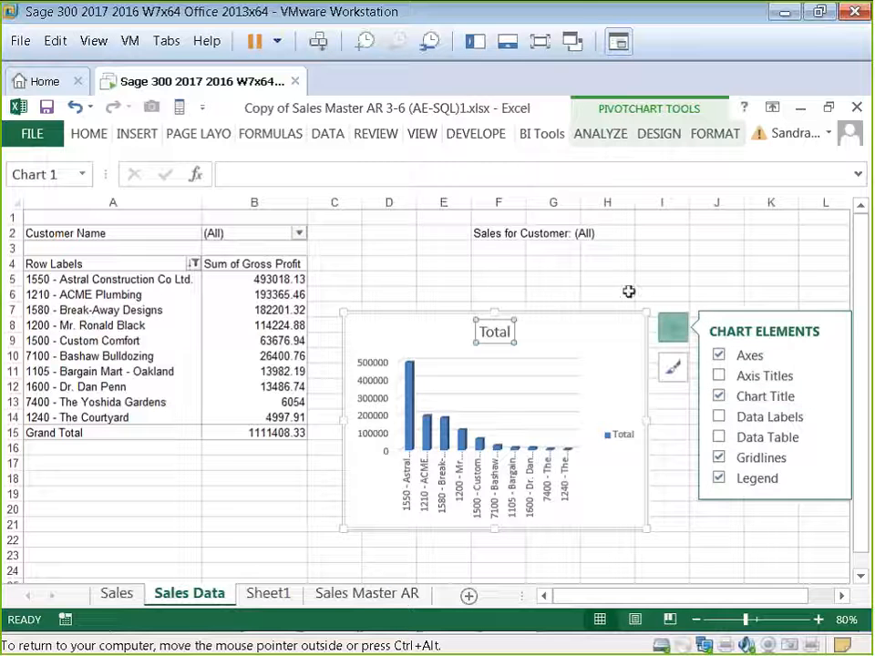
pyautogui.click(615, 289)
pyautogui.click(495, 332)
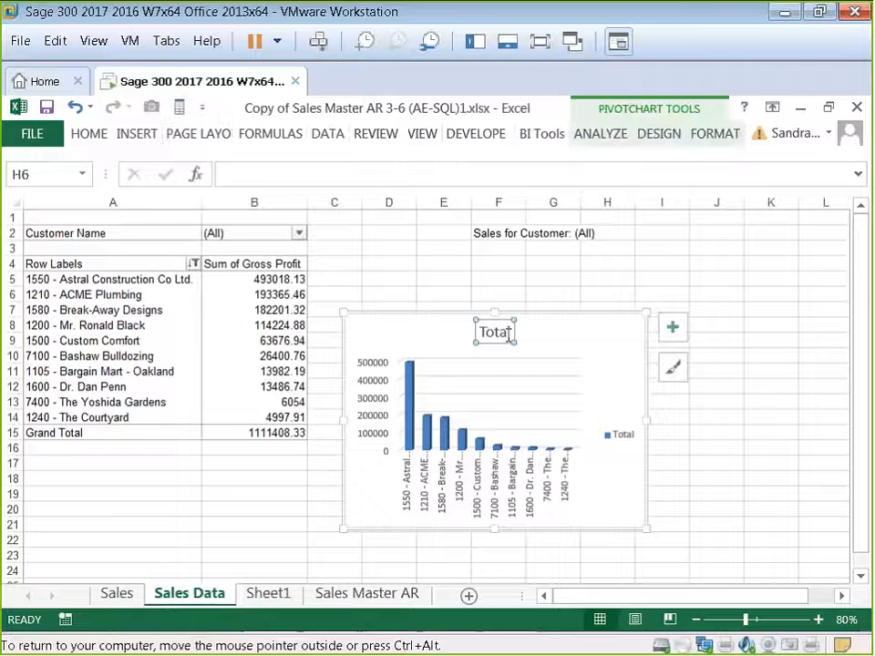
pyautogui.click(242, 172)
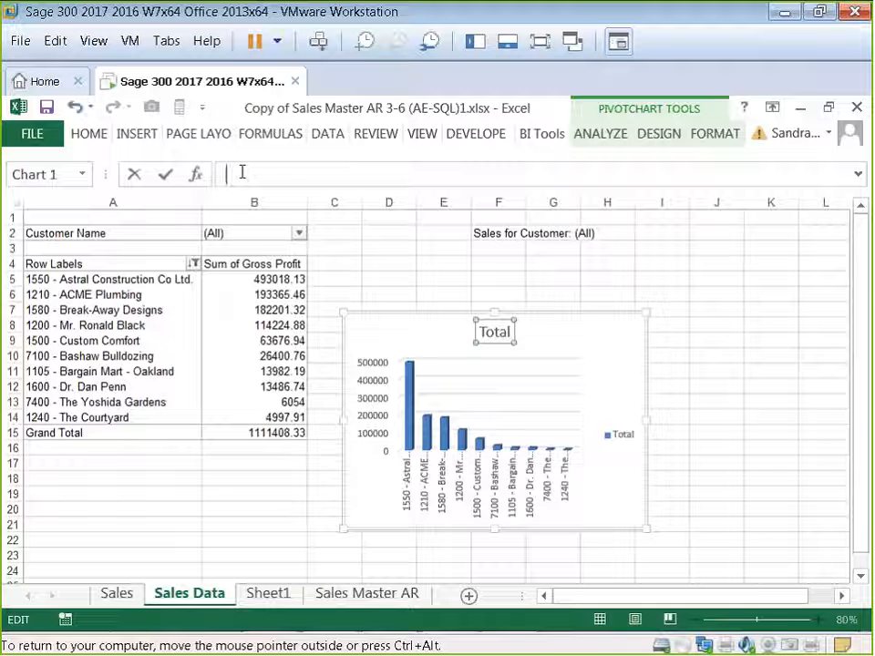
pyautogui.write('=')
pyautogui.click(504, 235)
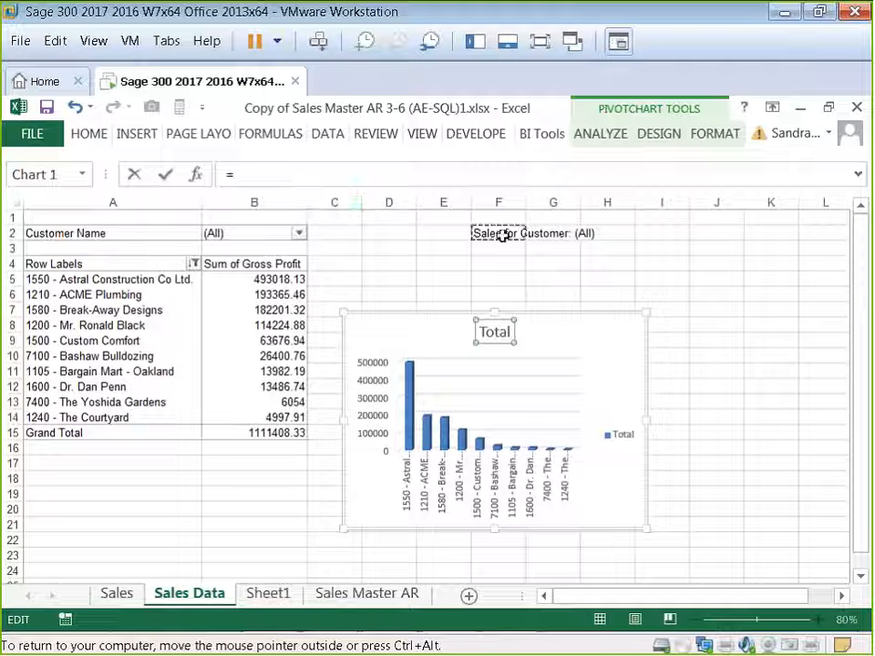
pyautogui.press('Return')
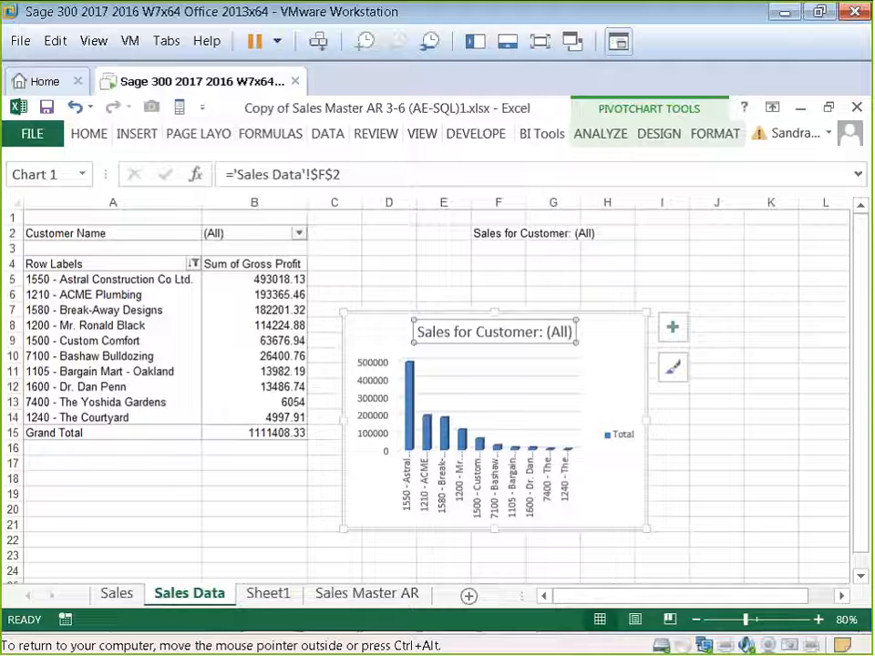
# Step: Turn on multiple-item selection in the Customer Name report filter and filter to ACME Plumbing only
pyautogui.click(300, 234)
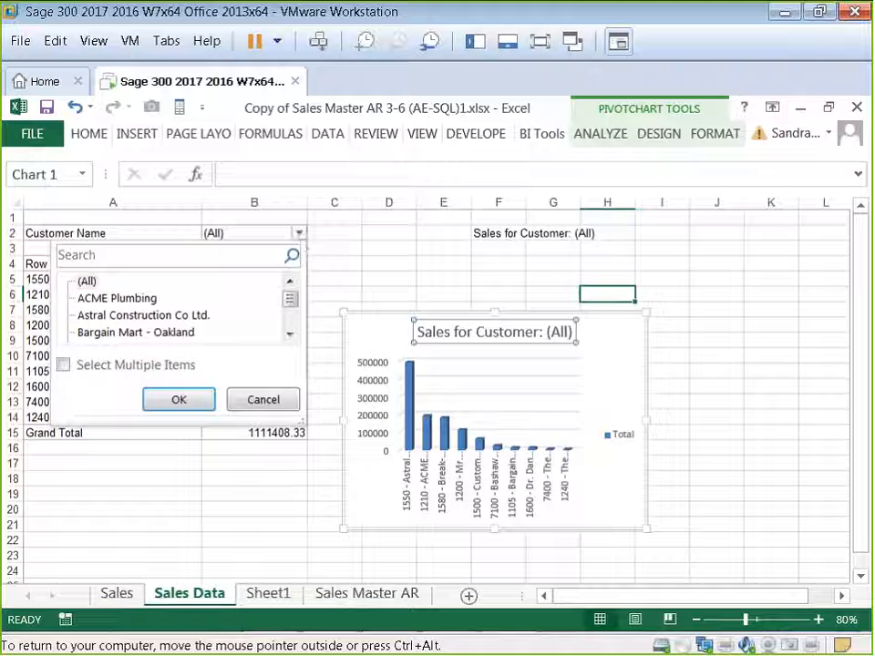
pyautogui.click(62, 365)
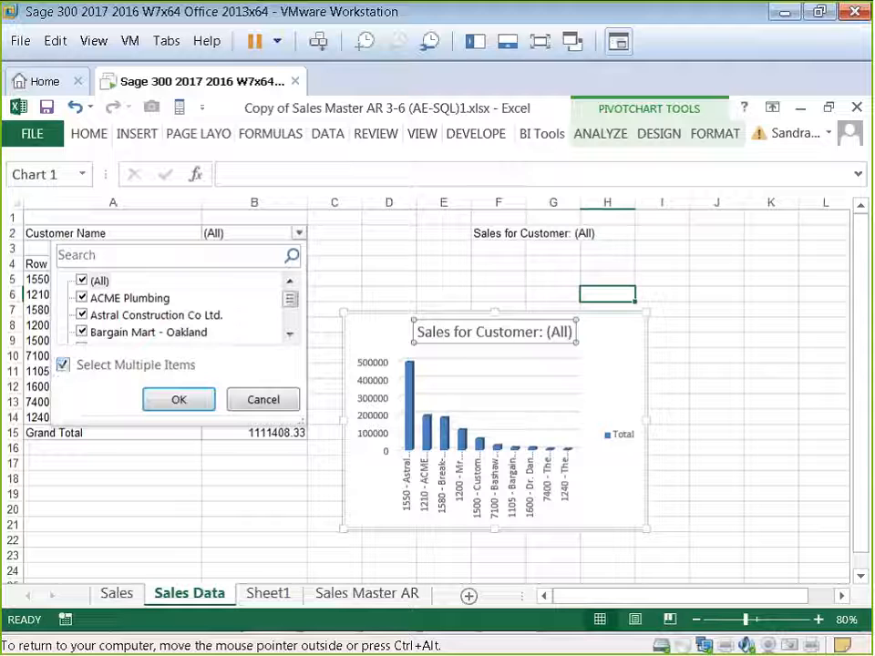
pyautogui.click(82, 281)
pyautogui.click(82, 297)
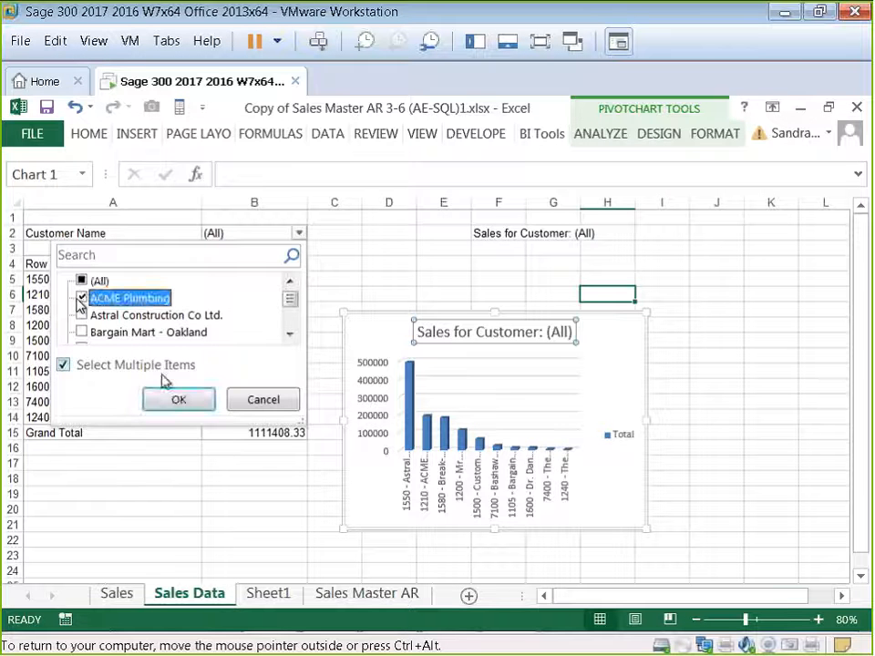
pyautogui.click(178, 403)
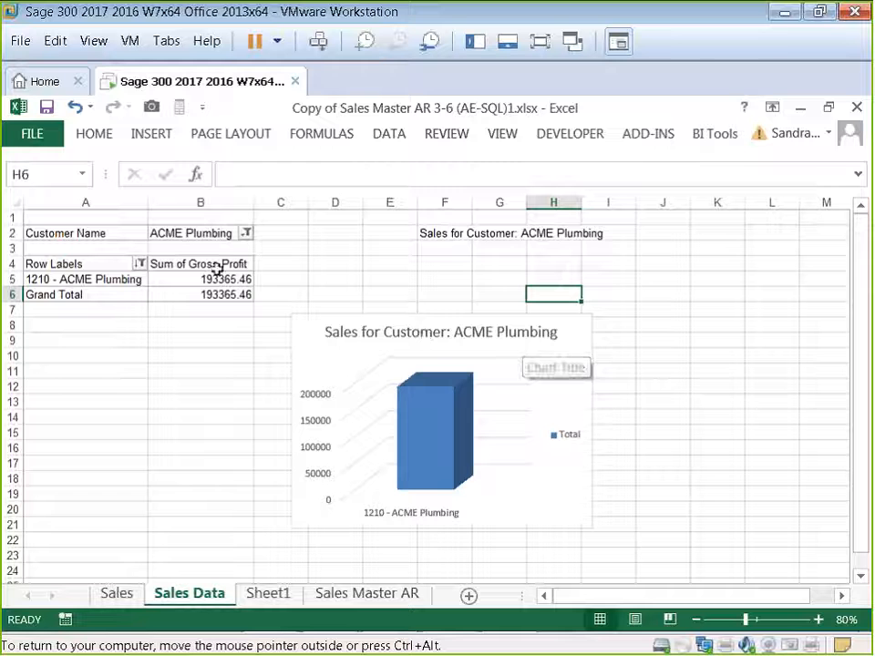
# Step: Change the Customer Name report filter to Bargain Mart - Oakland instead of ACME Plumbing
pyautogui.click(245, 233)
pyautogui.click(36, 332)
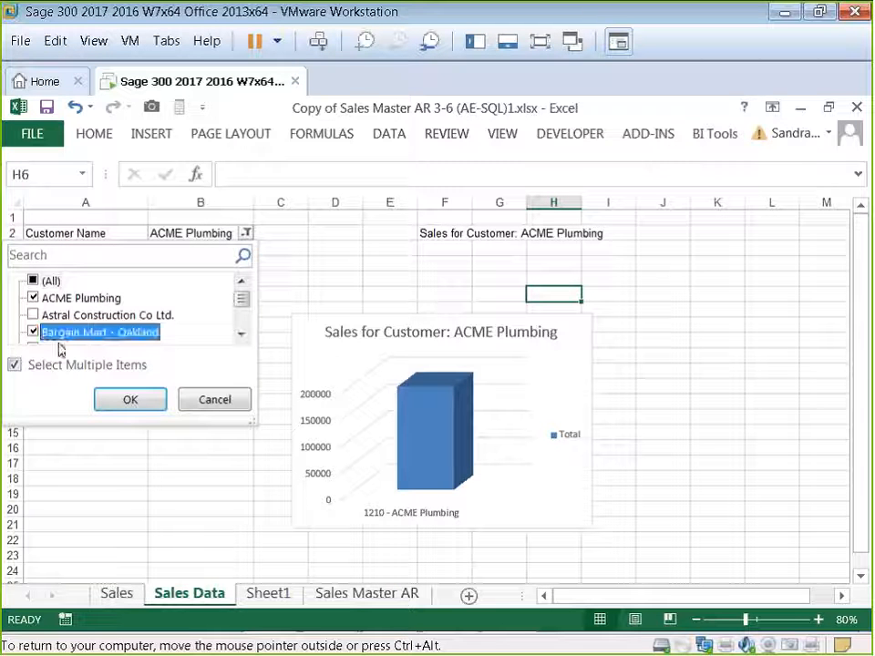
pyautogui.click(33, 297)
pyautogui.click(130, 399)
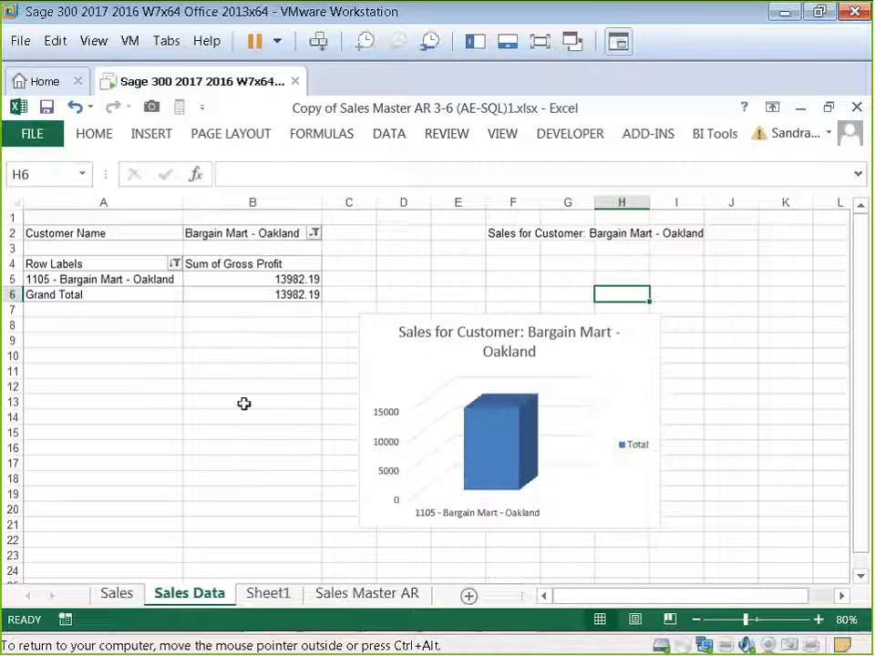
# Step: Reset the Customer Name report filter to show all customers
pyautogui.click(314, 233)
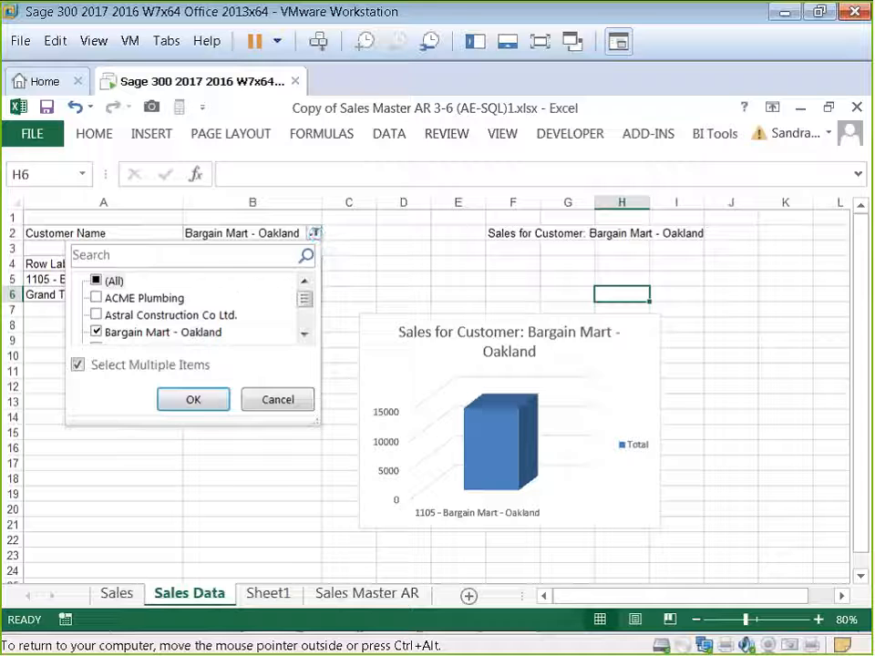
pyautogui.click(96, 282)
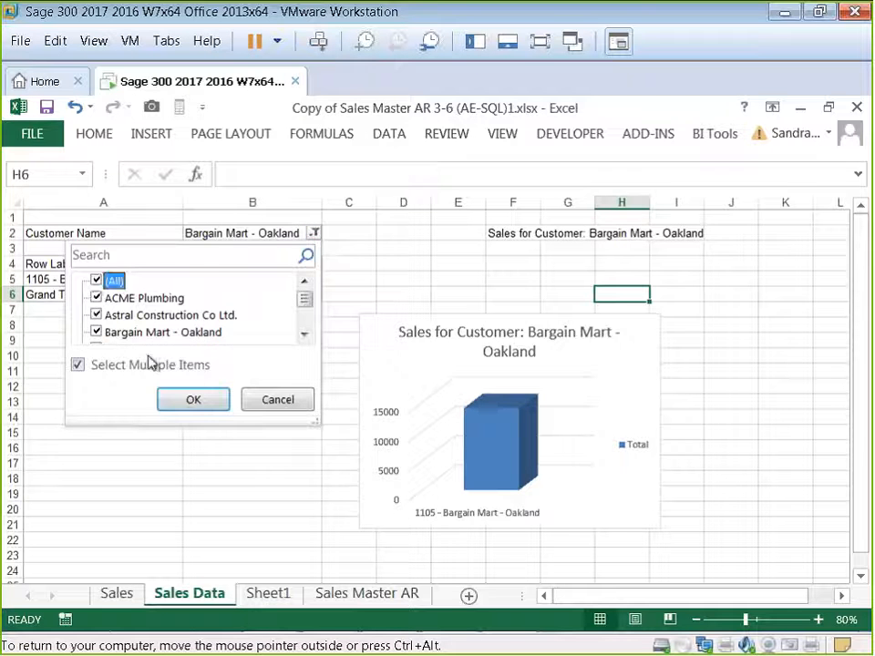
pyautogui.click(189, 398)
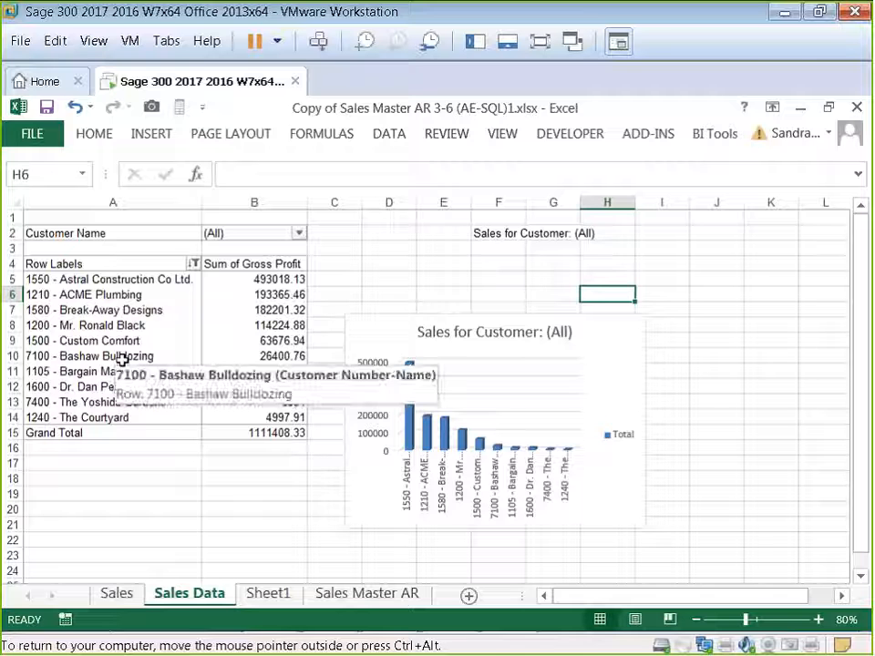
# Step: Insert a Customer Name slicer for the pivot table and place it beside the PivotChart
pyautogui.click(121, 358)
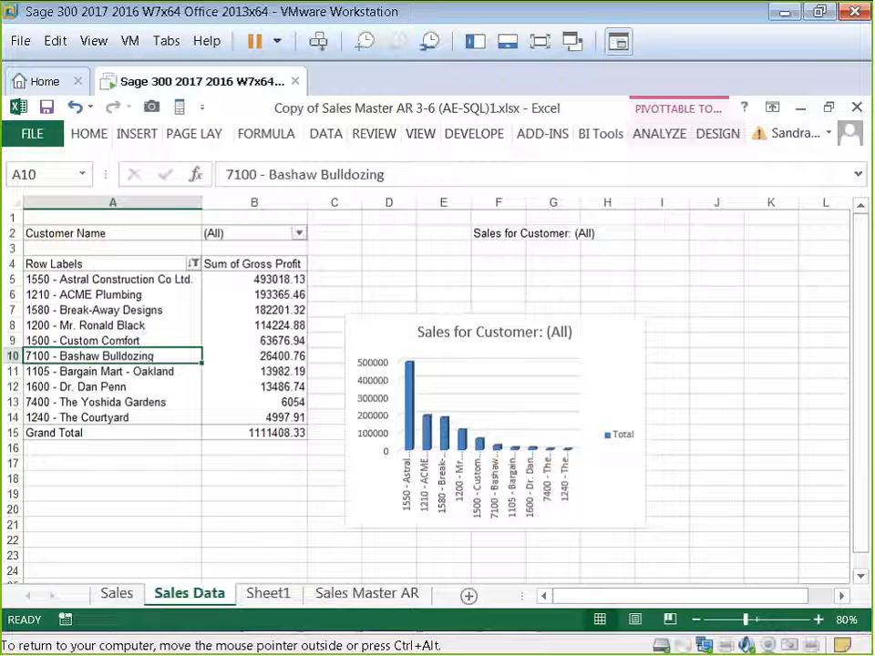
pyautogui.click(660, 136)
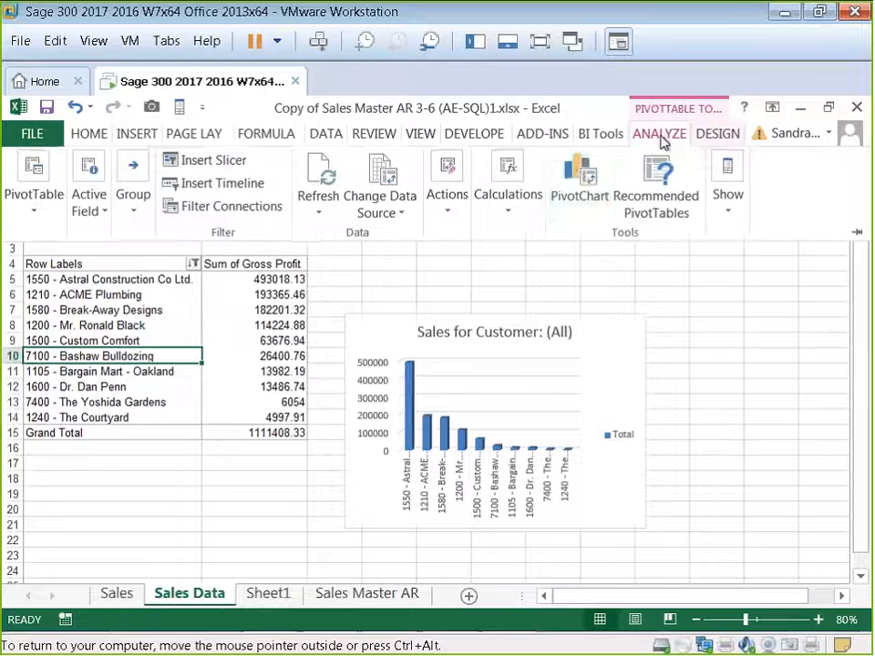
pyautogui.click(206, 164)
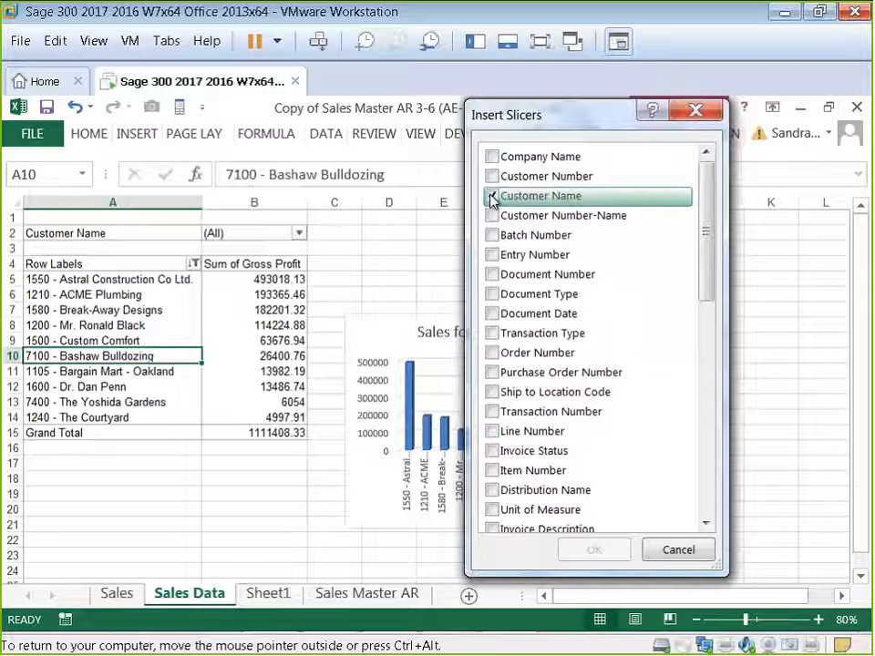
pyautogui.click(492, 198)
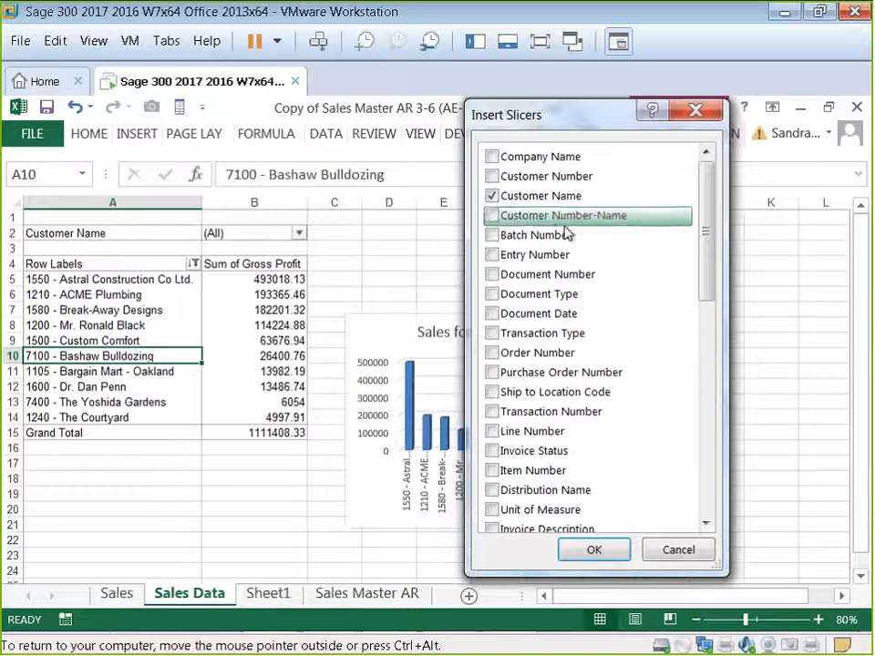
pyautogui.click(595, 552)
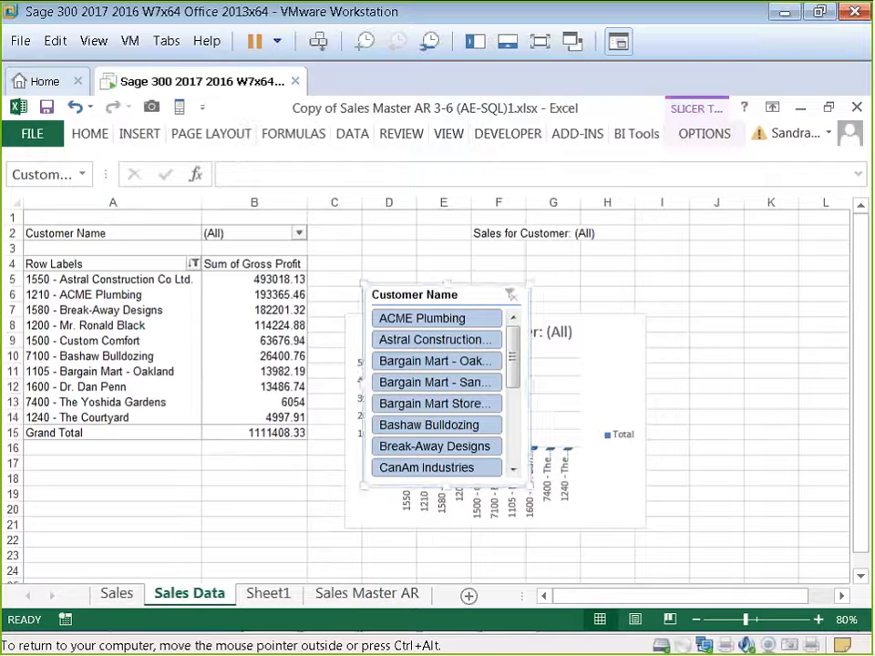
pyautogui.moveTo(471, 292); pyautogui.dragTo(761, 260)
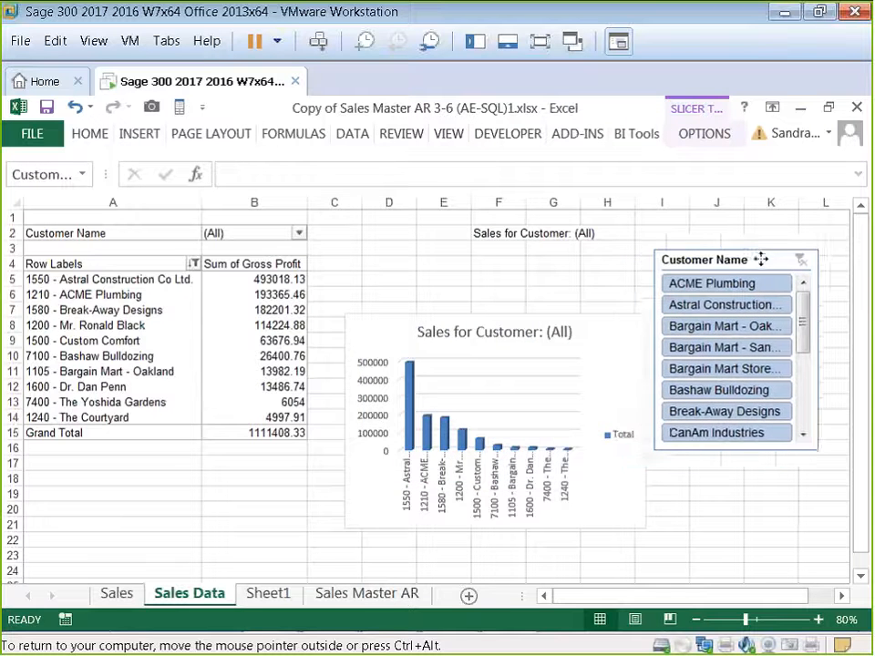
# Step: Filter the report through the slicer by several different customers, then clear the slicer filter
pyautogui.click(725, 306)
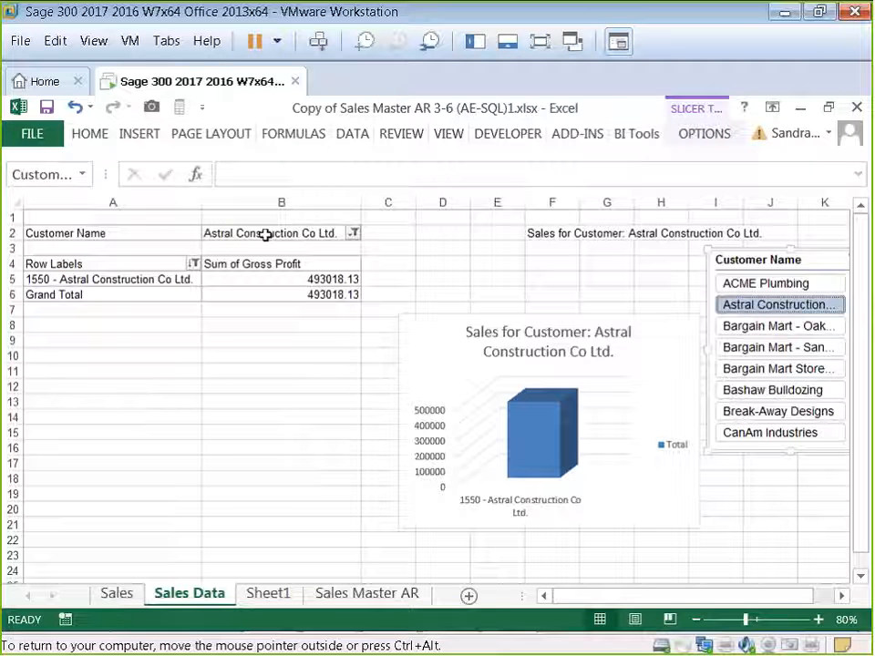
pyautogui.click(751, 369)
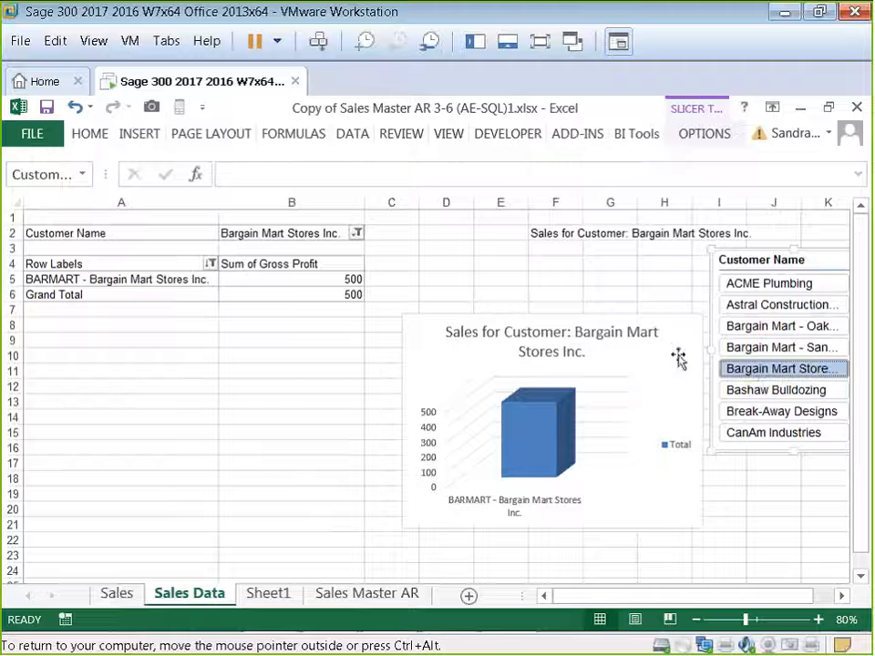
pyautogui.click(737, 392)
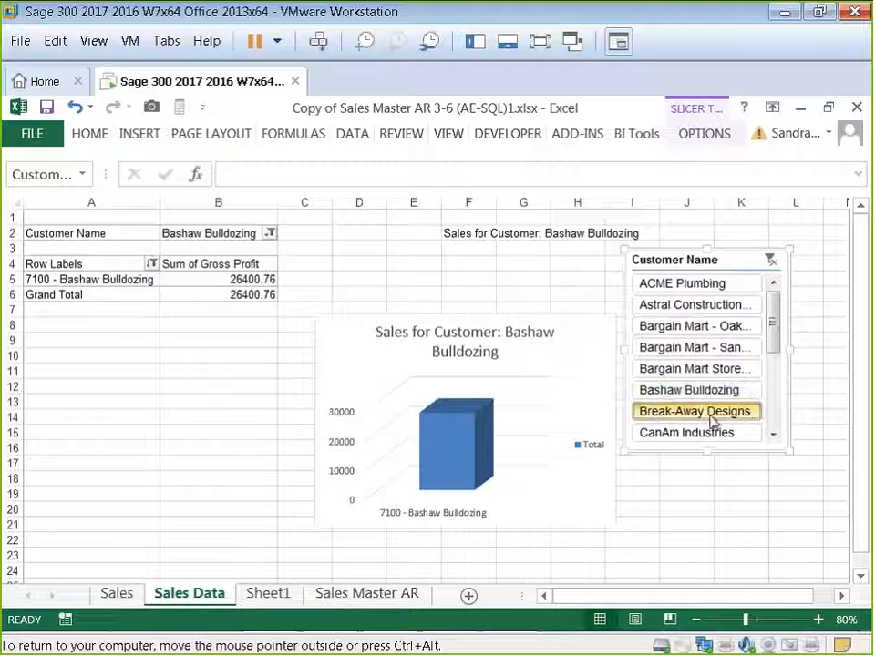
pyautogui.click(713, 415)
pyautogui.click(705, 369)
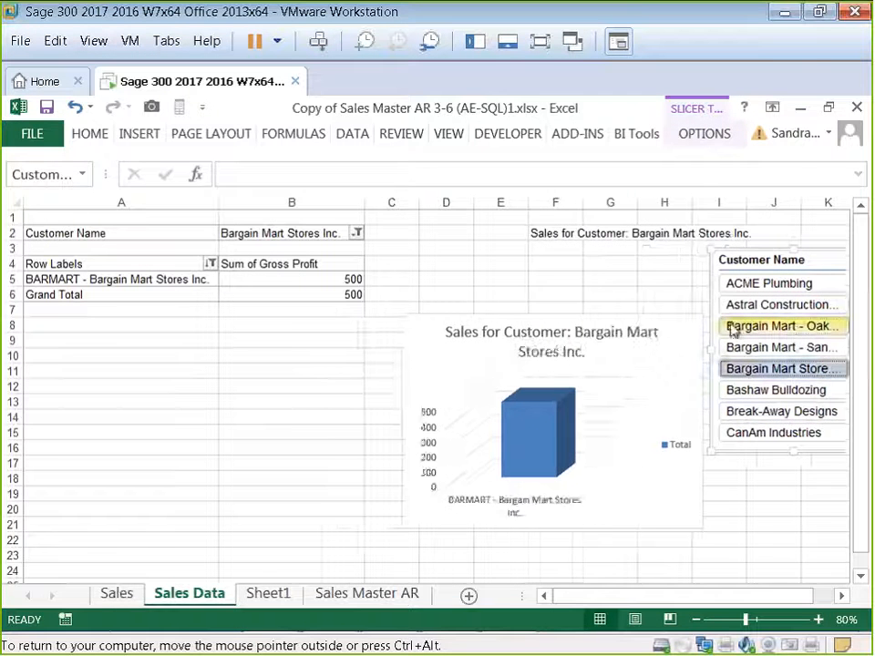
pyautogui.click(734, 330)
pyautogui.click(814, 262)
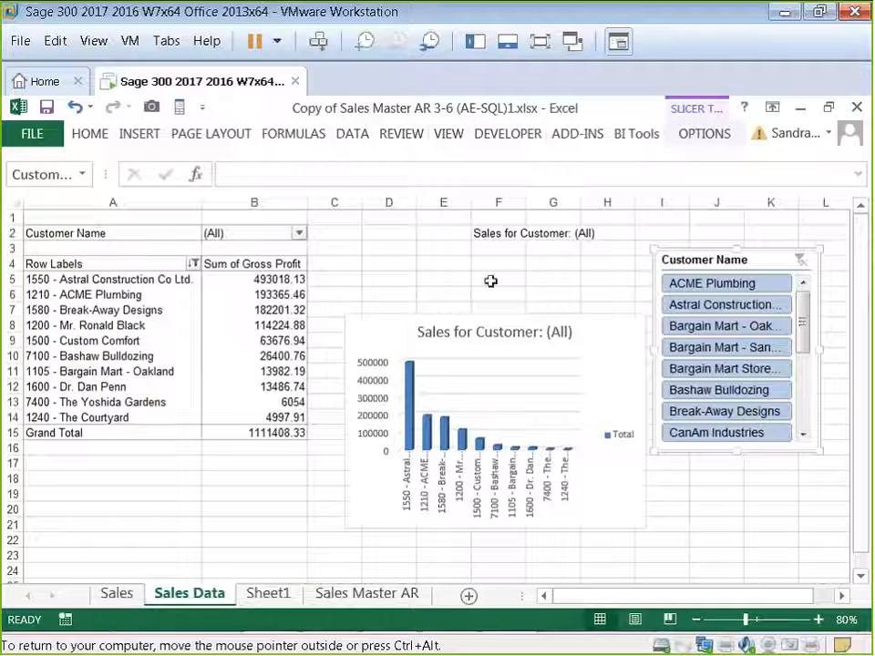
# Step: Examine the F2 heading formula, the Customer Name label and the chart title's link to F2
pyautogui.click(500, 233)
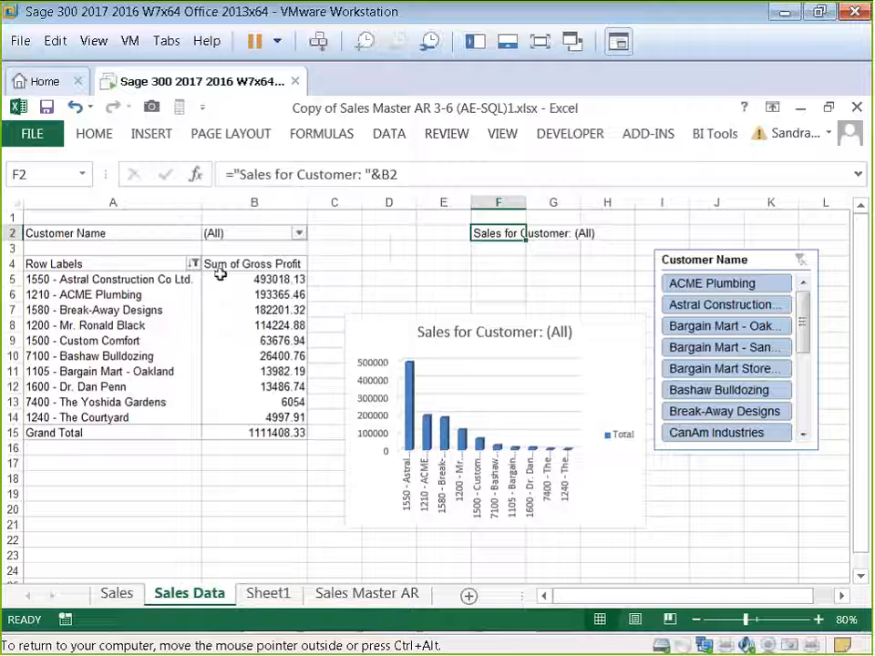
pyautogui.click(87, 234)
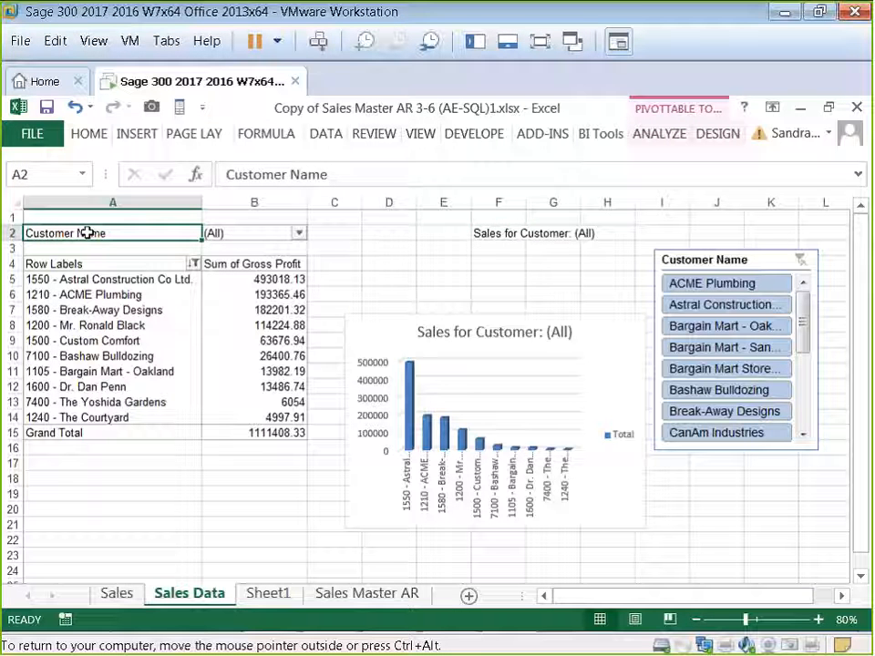
pyautogui.click(498, 233)
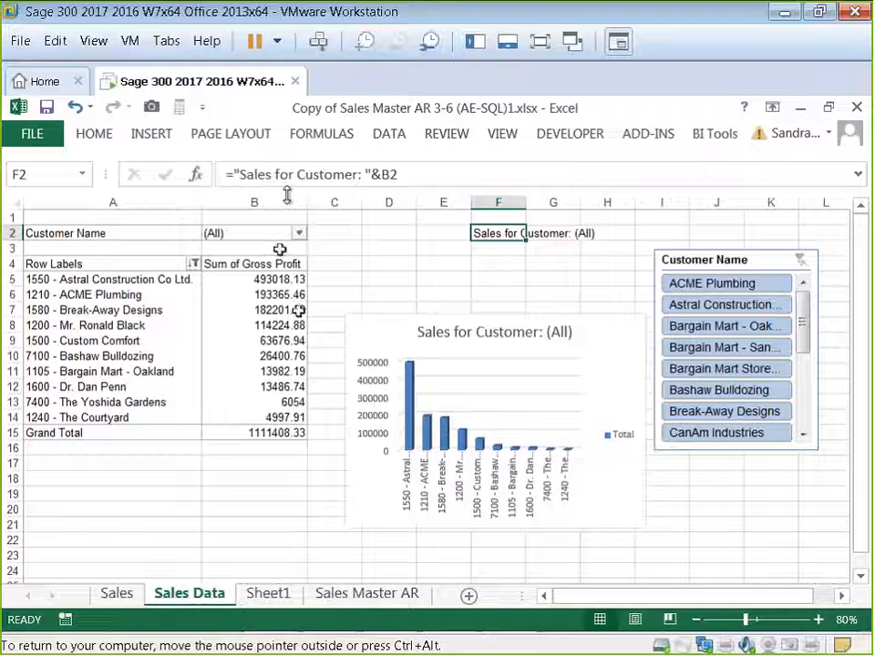
pyautogui.click(504, 335)
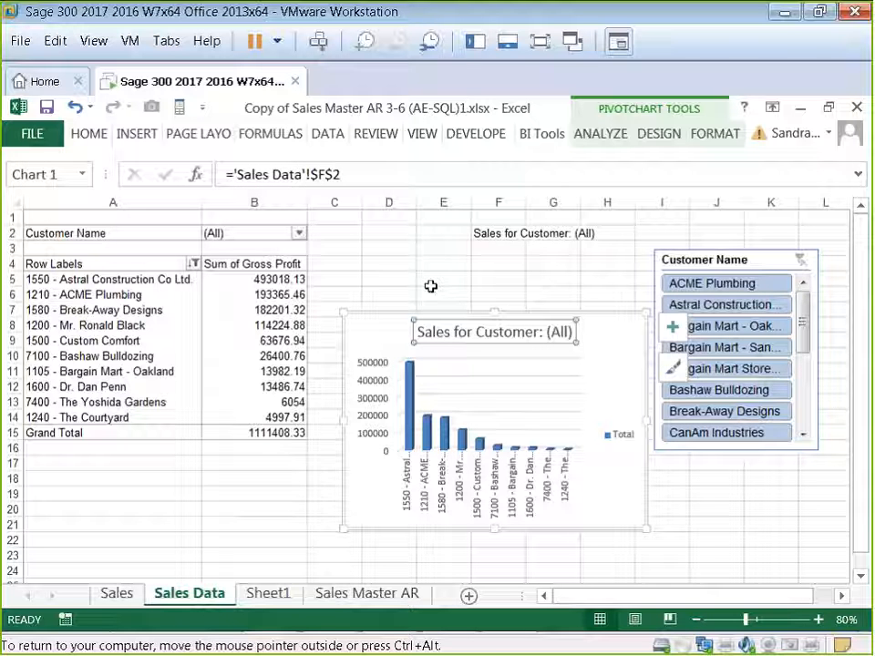
pyautogui.press('Escape')
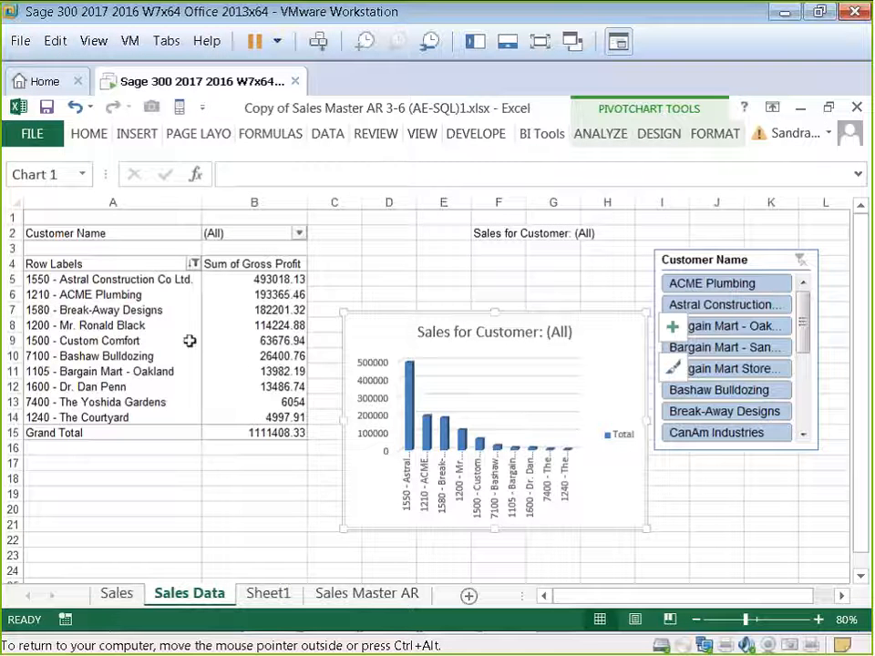
# Step: Filter the report to Bargain Mart - San Diego using the slicer
pyautogui.click(732, 352)
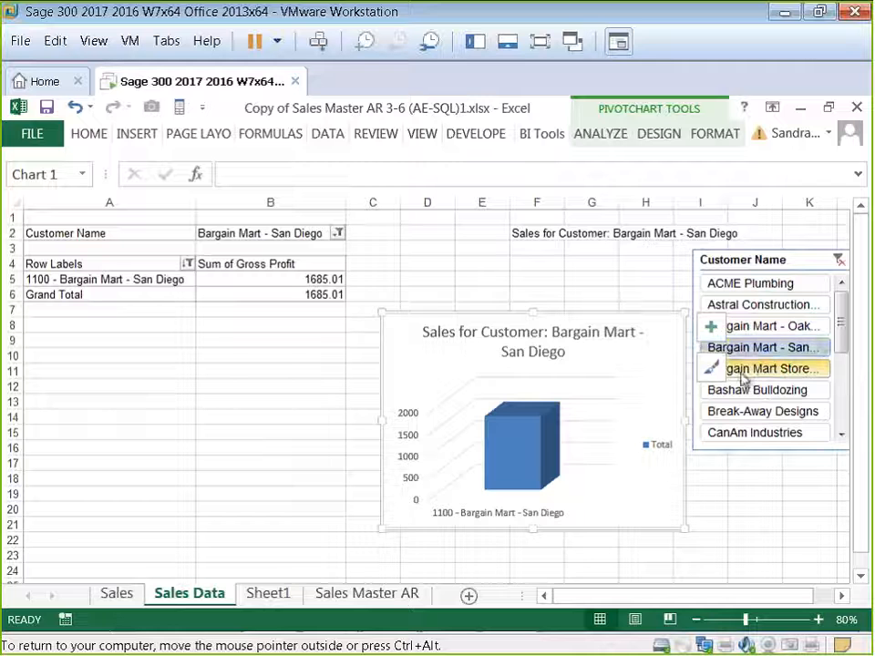
# Step: Switch the slicer filter among Bargain Mart Stores, Bashaw Bulldozing, Astral Construction and Bargain Mart - San Diego, then clear it
pyautogui.click(768, 369)
pyautogui.click(767, 390)
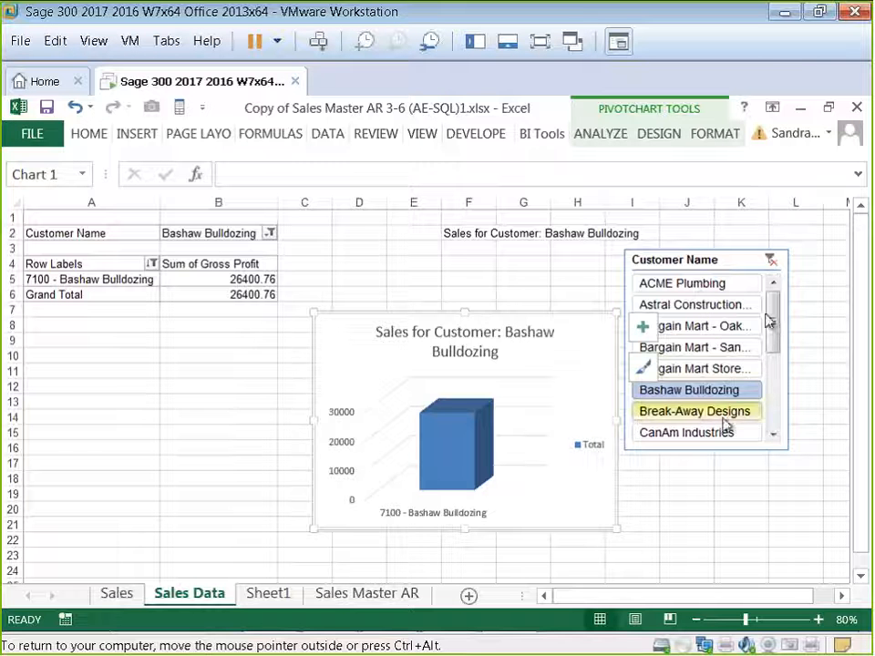
pyautogui.click(704, 307)
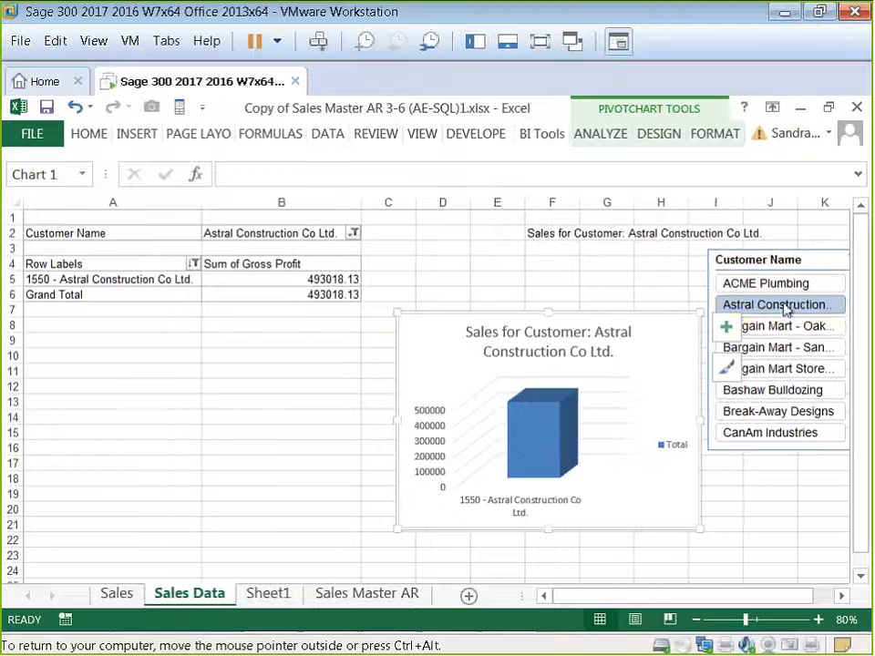
pyautogui.click(777, 350)
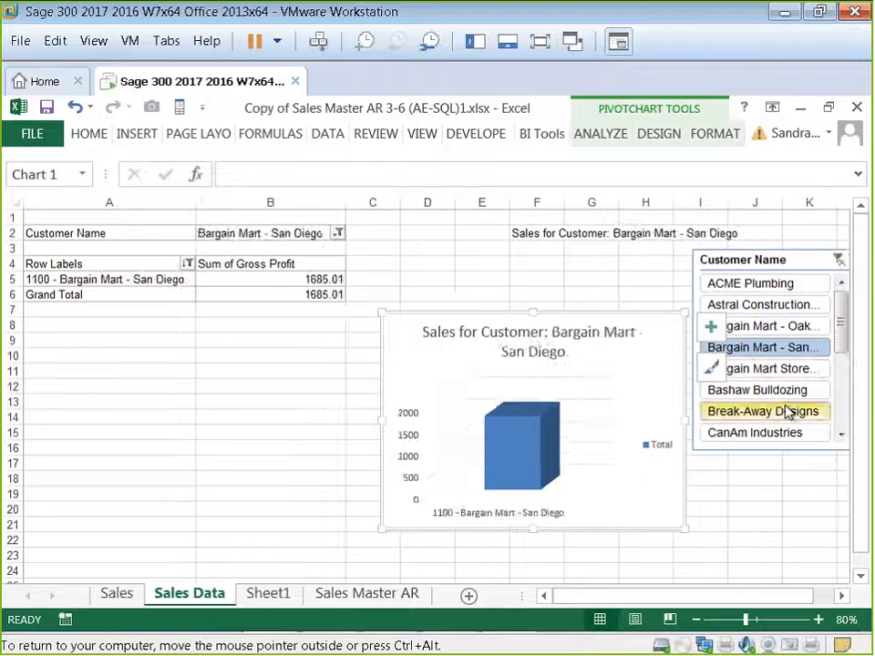
pyautogui.click(839, 261)
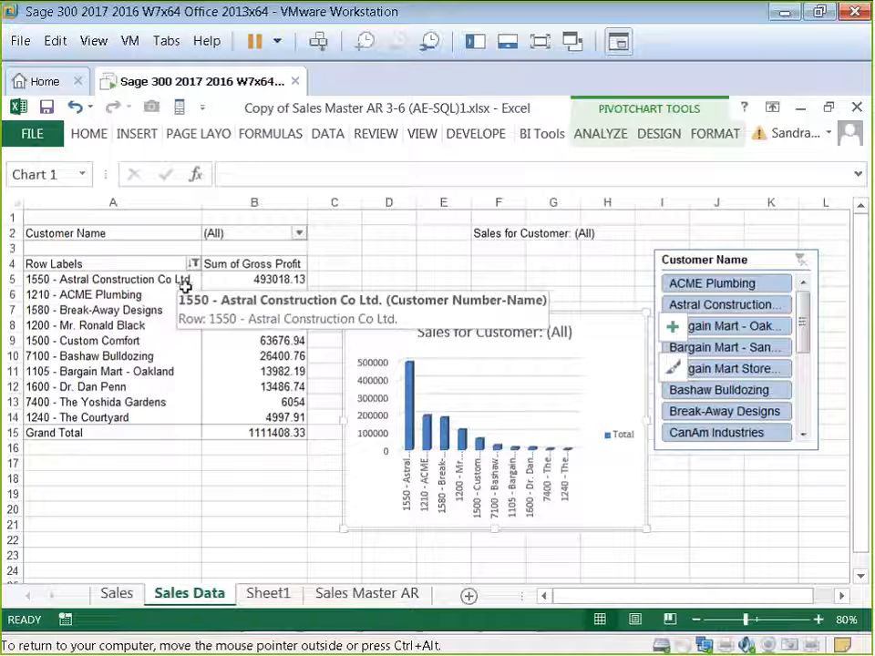
# Step: Filter the report to Bargain Mart Stores Inc. through the slicer, then clear the slicer filter
pyautogui.click(753, 350)
pyautogui.click(760, 370)
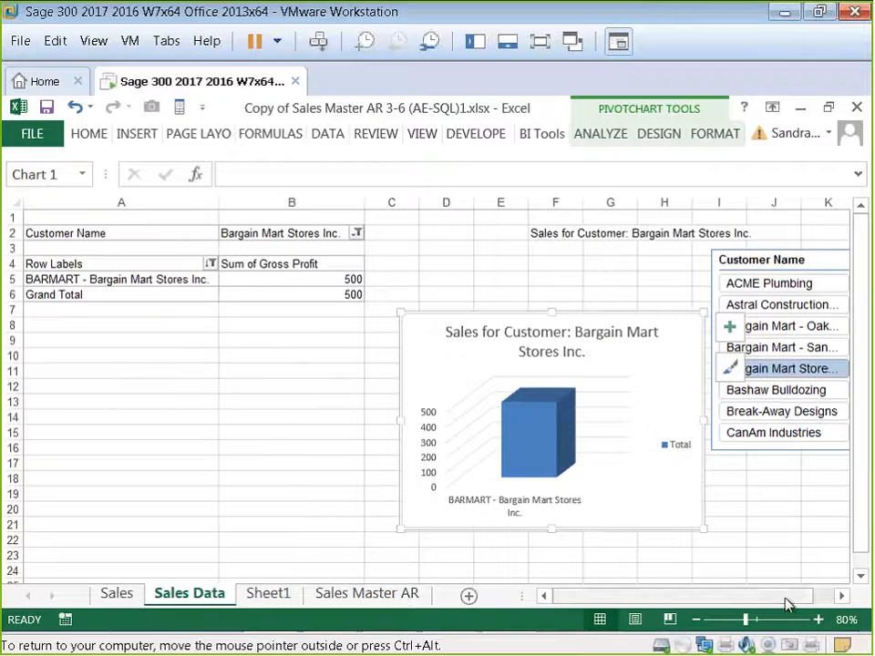
pyautogui.moveTo(775, 603); pyautogui.dragTo(803, 599)
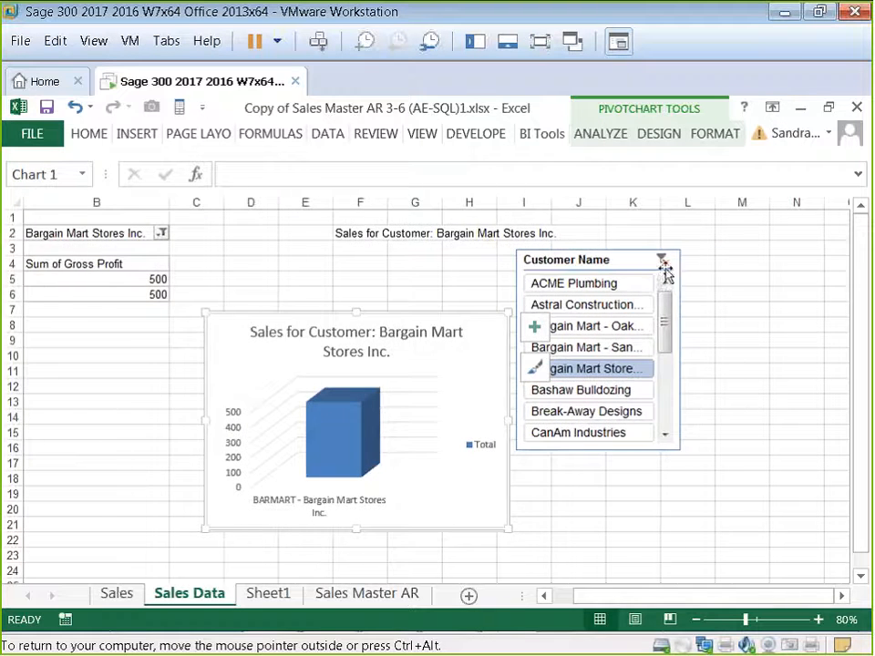
pyautogui.click(665, 258)
pyautogui.moveTo(653, 599); pyautogui.dragTo(565, 597)
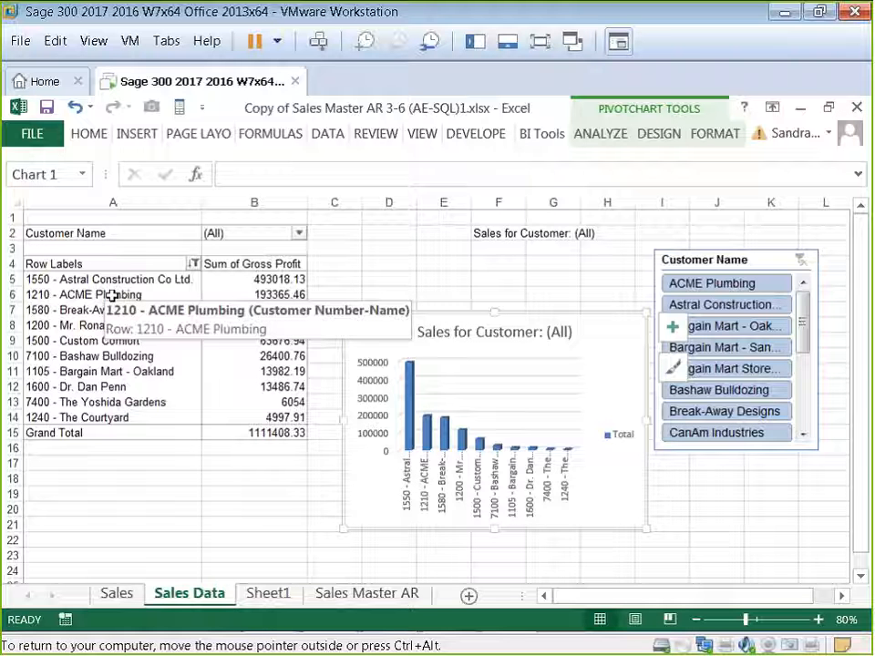
# Step: Turn on Allow multiple filters per field in the PivotTable Options of the chart's pivot table
pyautogui.click(601, 134)
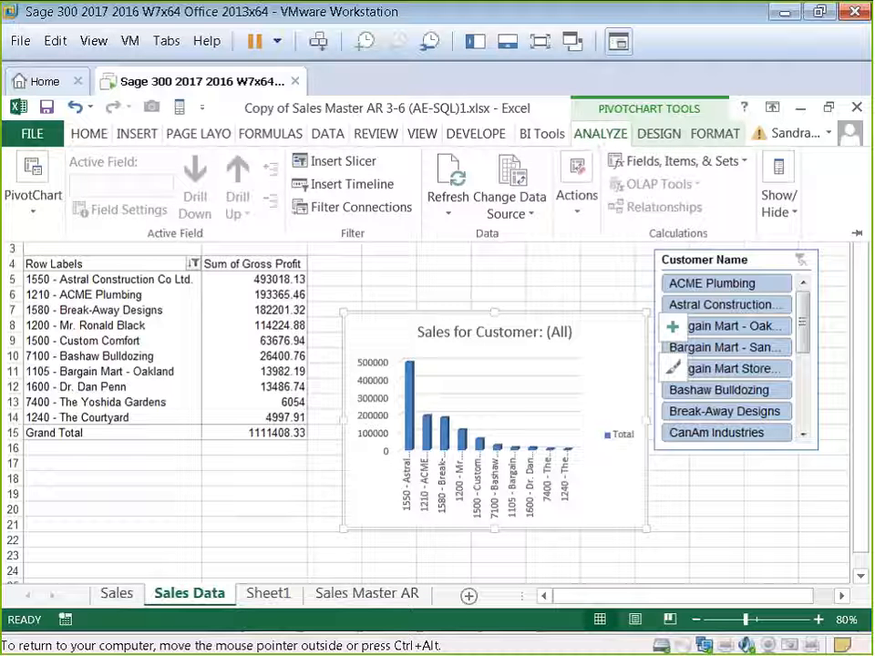
pyautogui.click(33, 186)
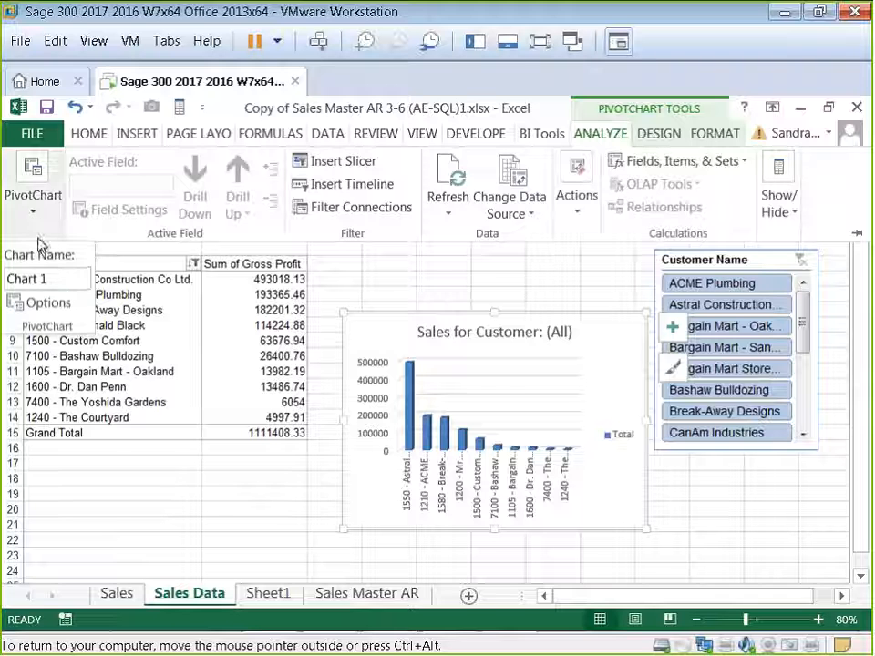
pyautogui.click(43, 302)
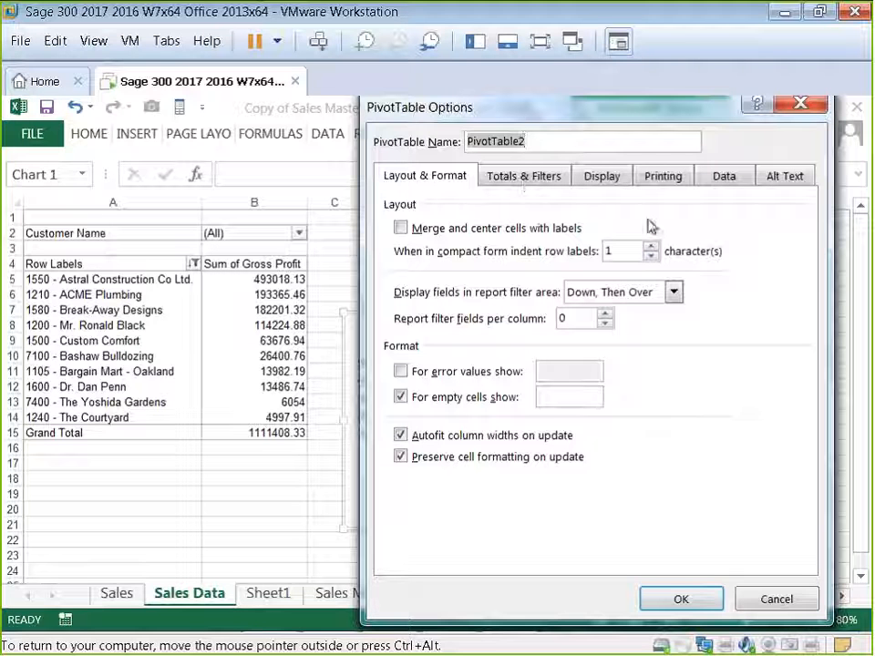
pyautogui.click(548, 183)
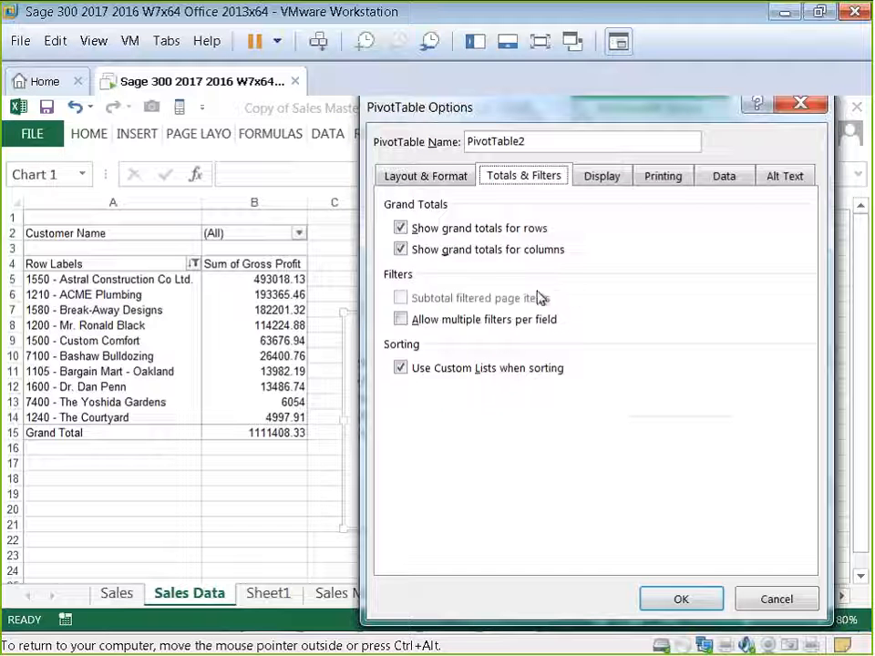
pyautogui.click(723, 180)
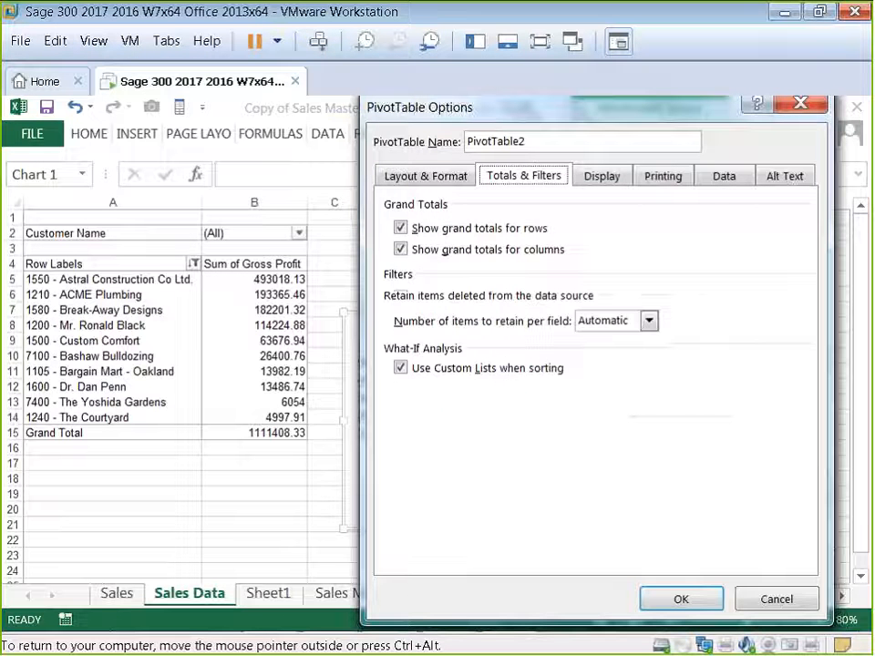
pyautogui.click(517, 182)
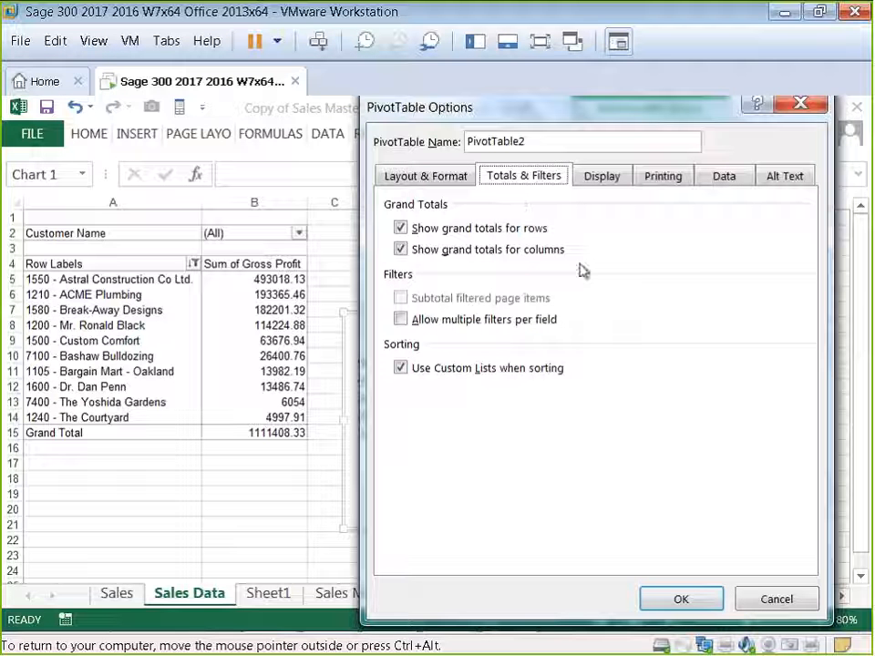
pyautogui.click(403, 323)
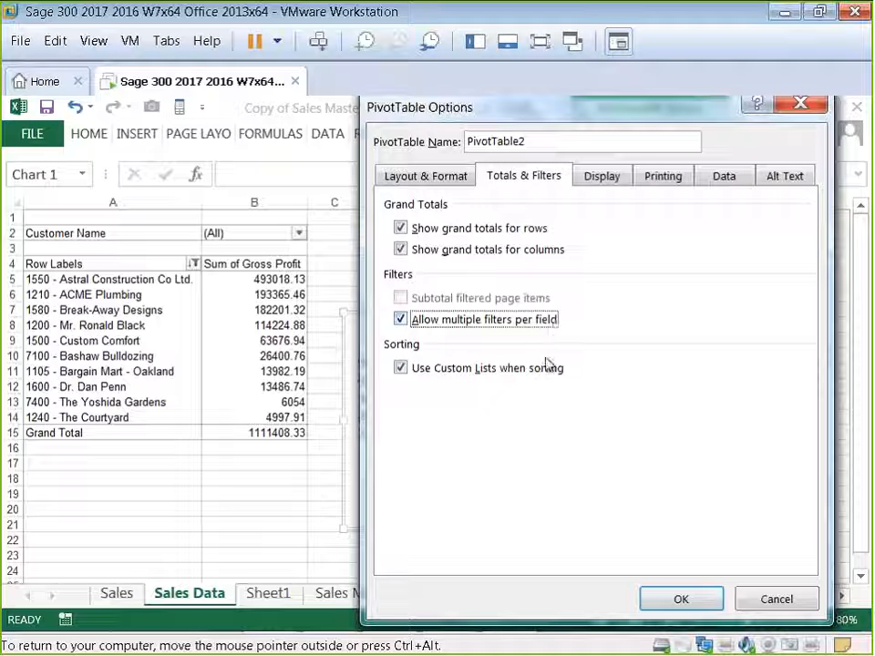
pyautogui.click(674, 609)
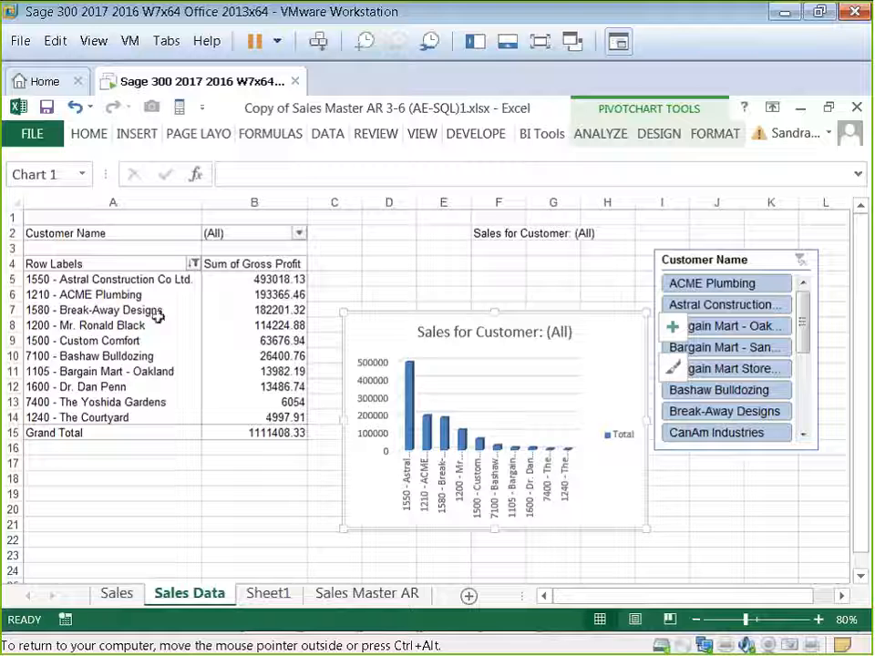
# Step: Review the pivot table's Totals & Filters and Data options, closing the dialog without changes
pyautogui.moveTo(233, 343)
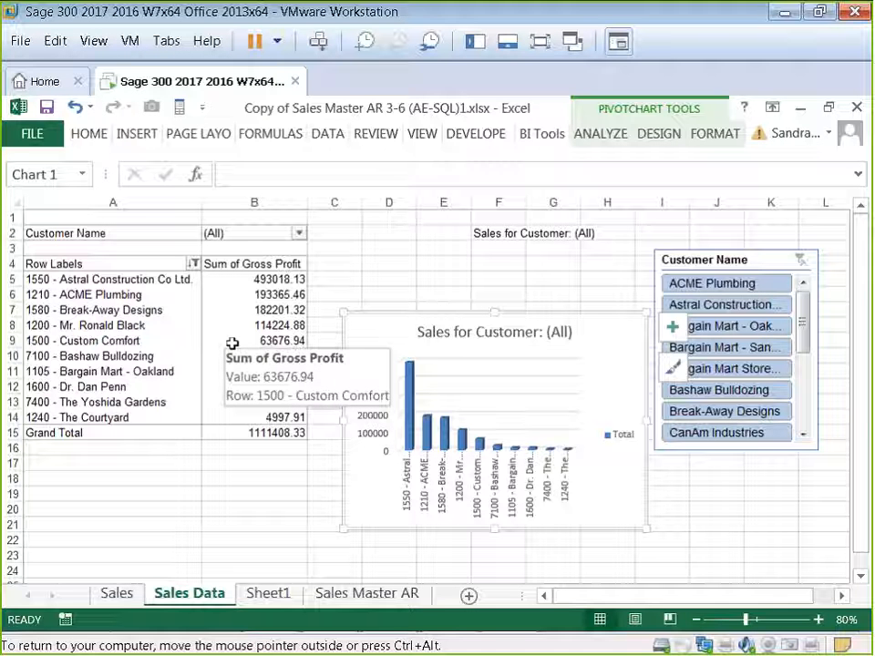
pyautogui.click(143, 317)
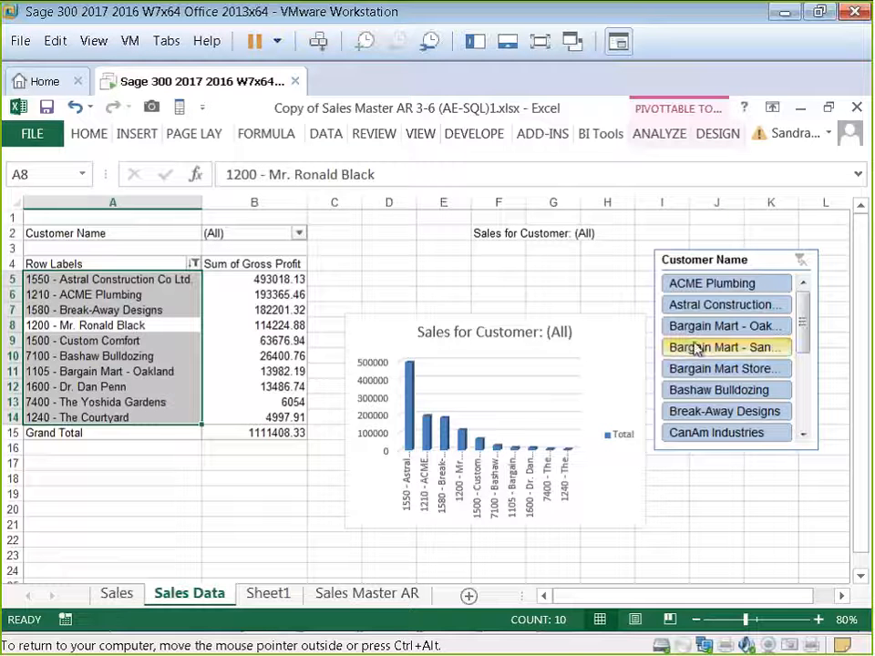
pyautogui.click(670, 260)
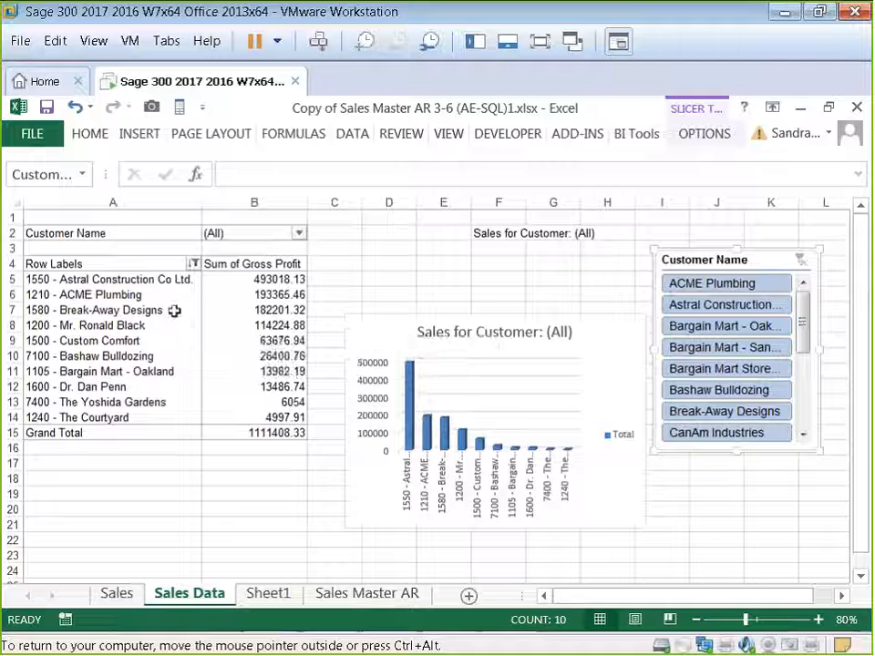
pyautogui.click(107, 299)
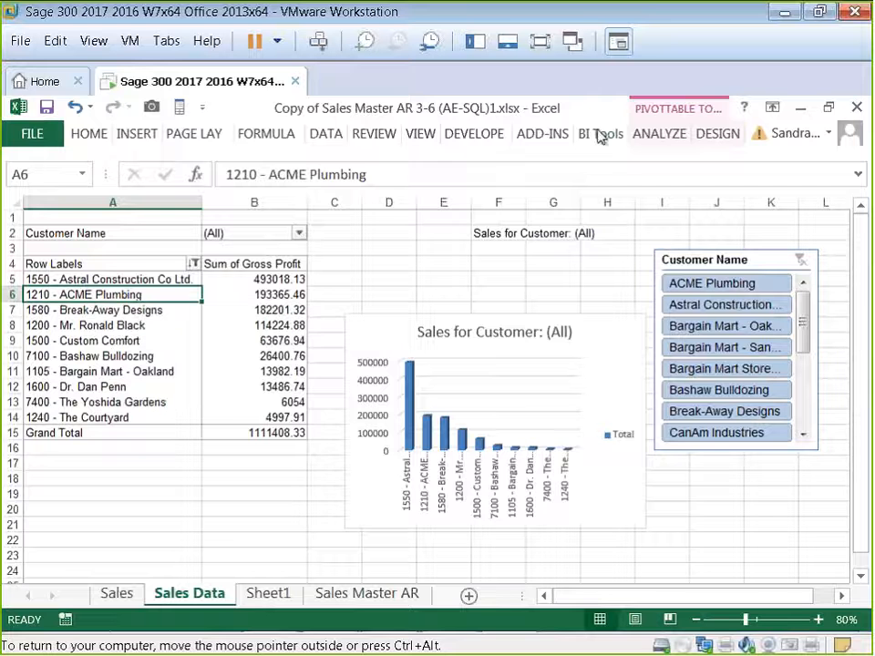
pyautogui.click(659, 134)
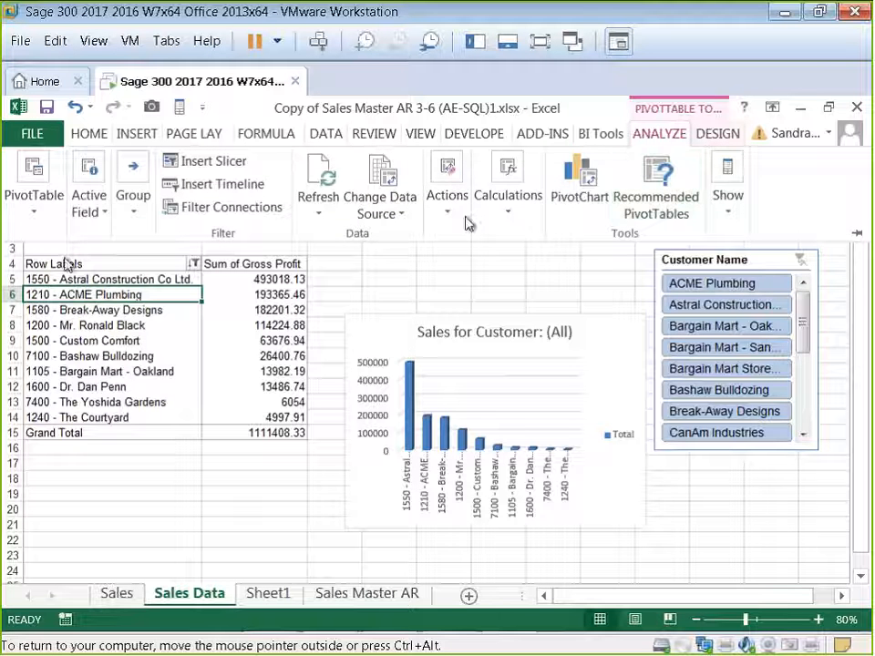
pyautogui.click(32, 215)
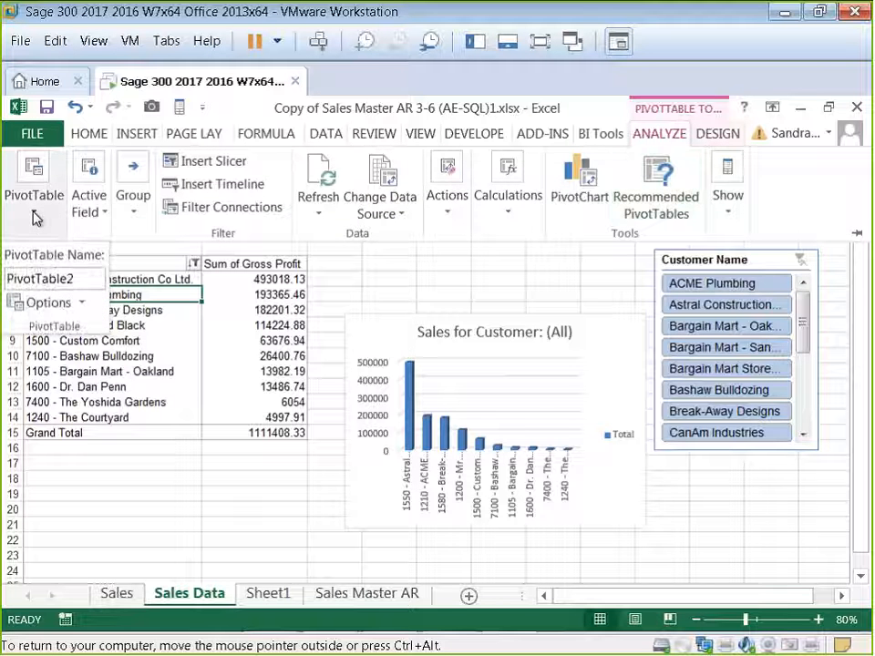
pyautogui.click(53, 304)
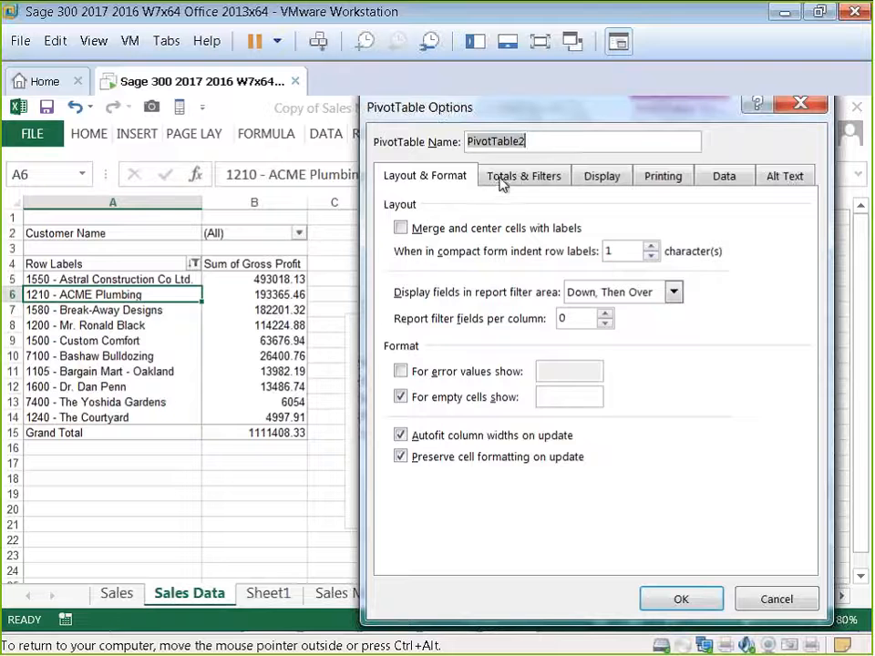
pyautogui.click(501, 181)
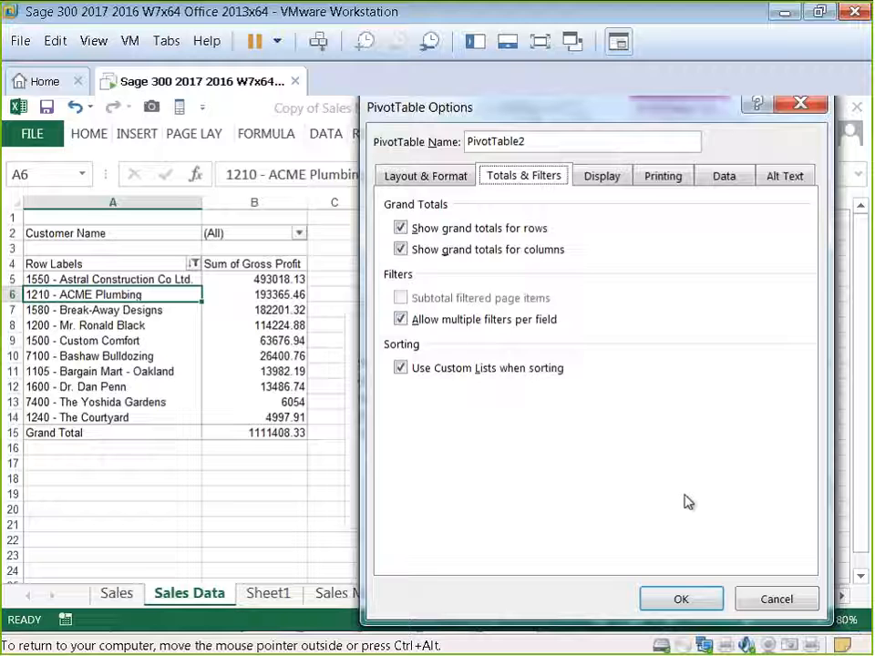
pyautogui.hotkey('ctrl', 'alt')
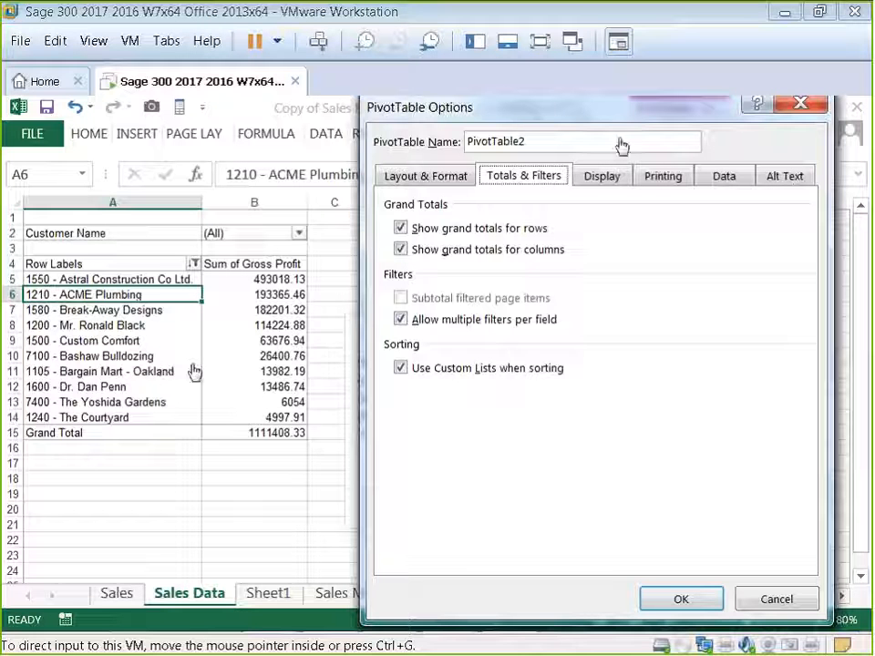
pyautogui.click(728, 185)
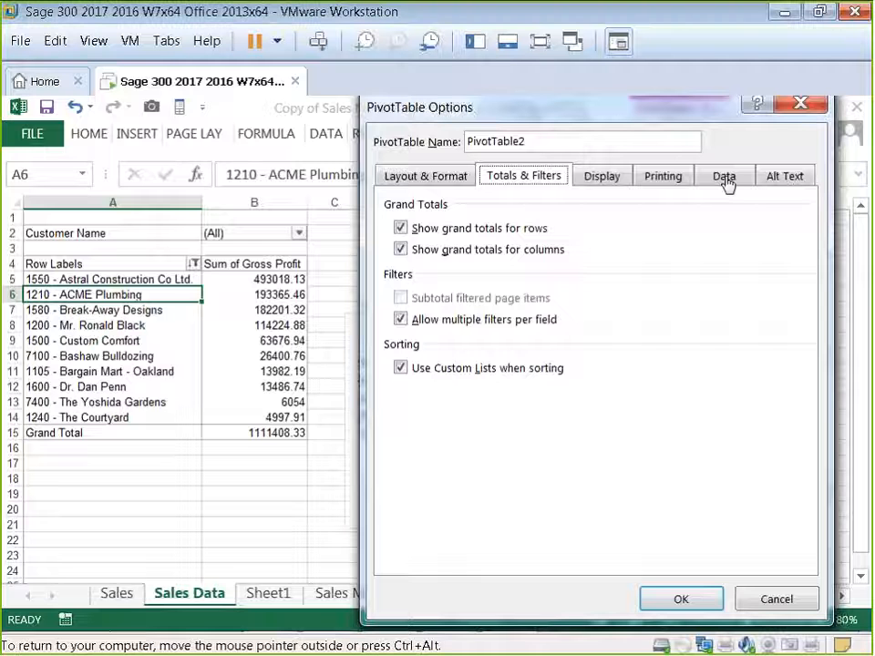
pyautogui.click(725, 177)
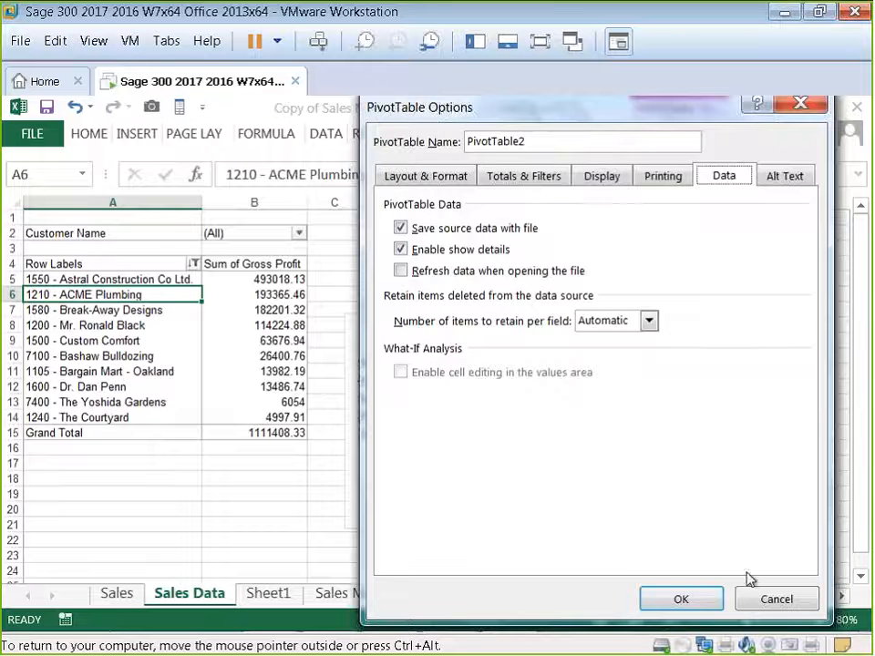
pyautogui.click(774, 598)
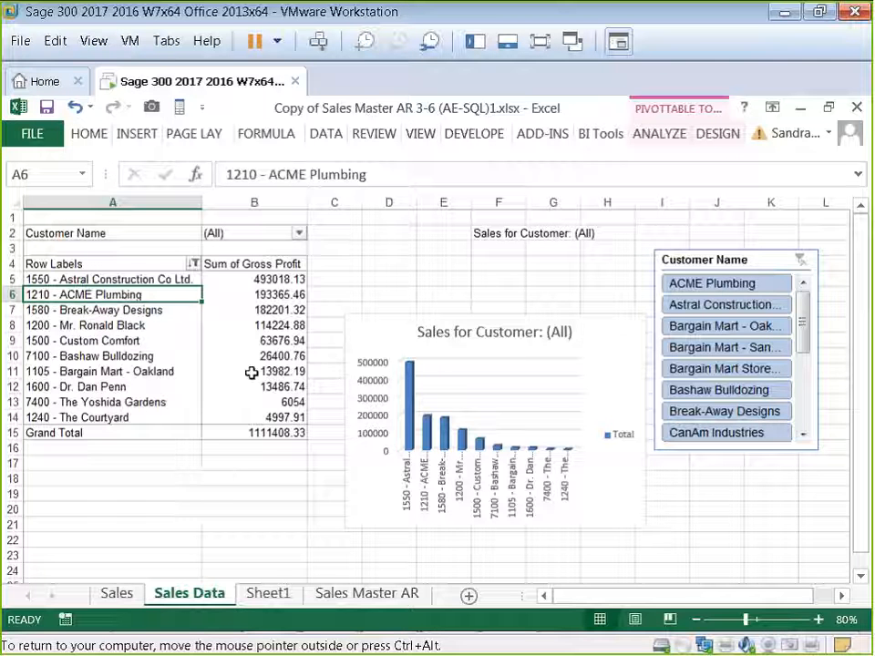
# Step: Use the slicer to show only Bargain Mart Stores Inc., then remove the slicer filter again
pyautogui.click(725, 368)
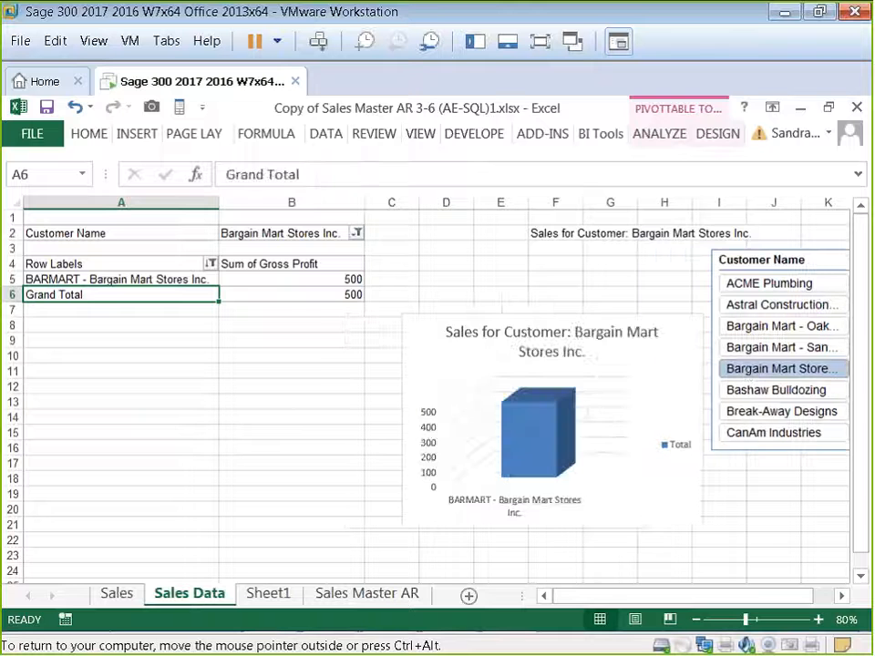
pyautogui.click(841, 595)
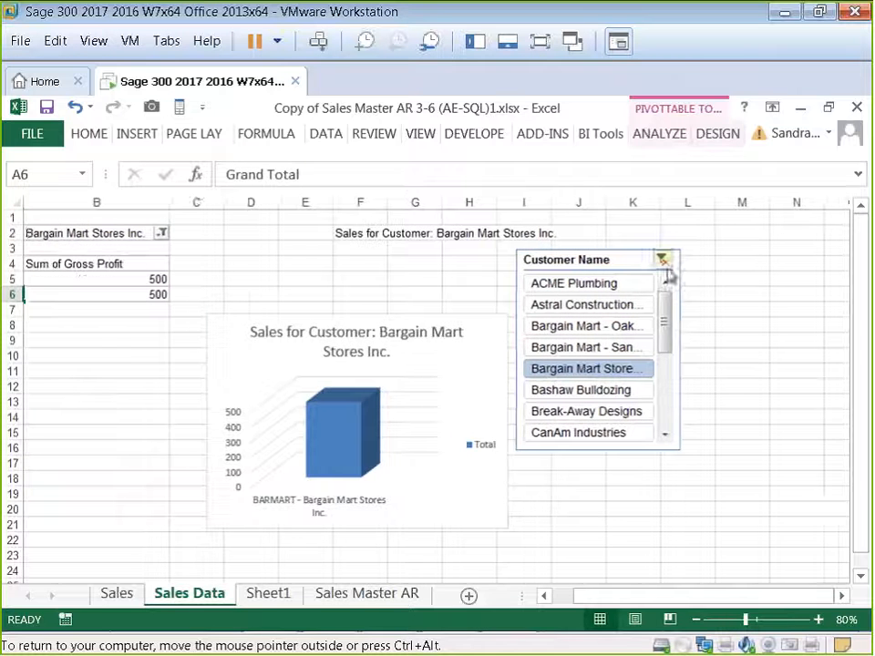
pyautogui.click(664, 264)
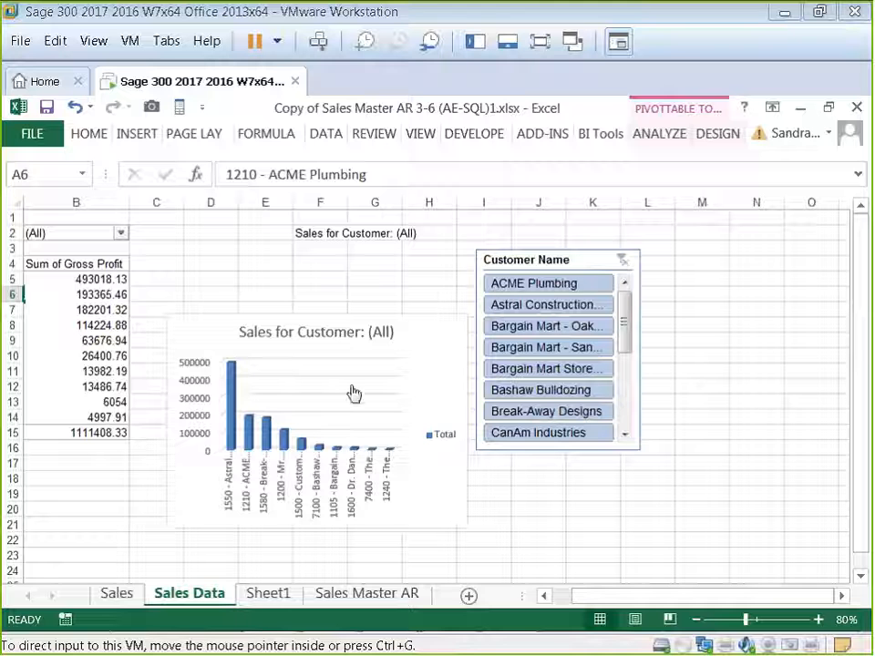
# Step: Cut the PivotChart and the Customer Name slicer from the Sales Data sheet
pyautogui.click(371, 360)
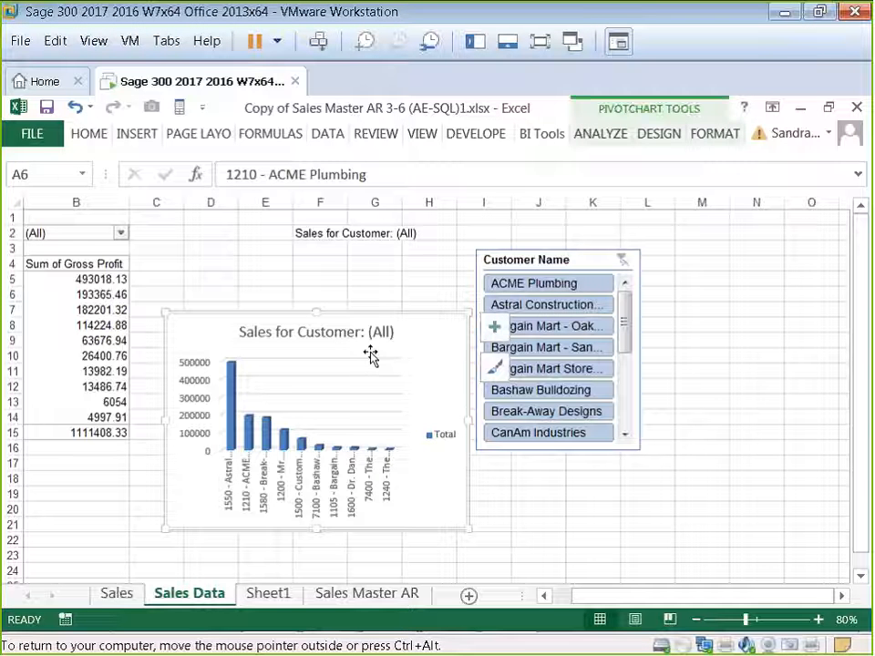
pyautogui.click(512, 261)
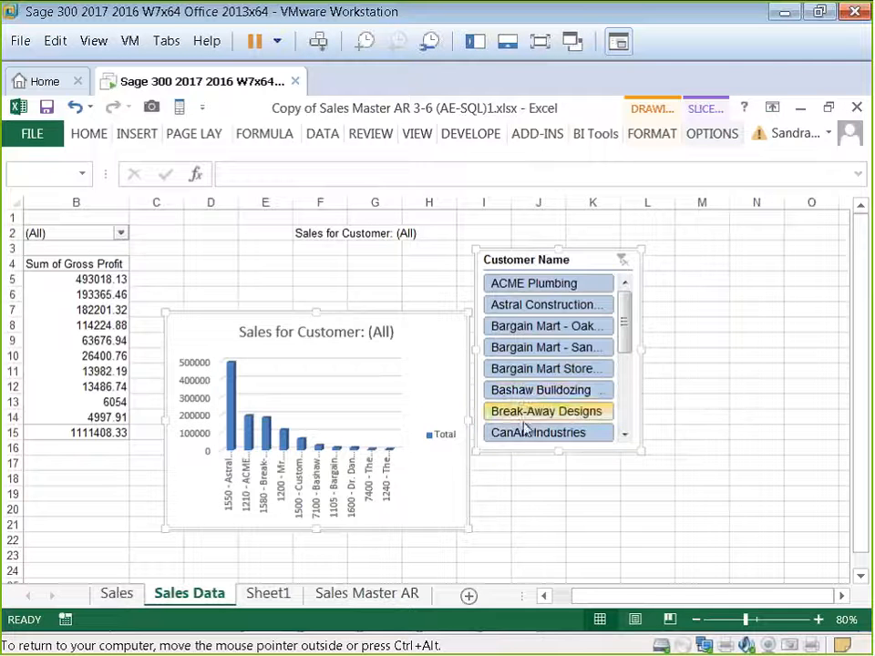
pyautogui.hotkey('ctrl', 'x')
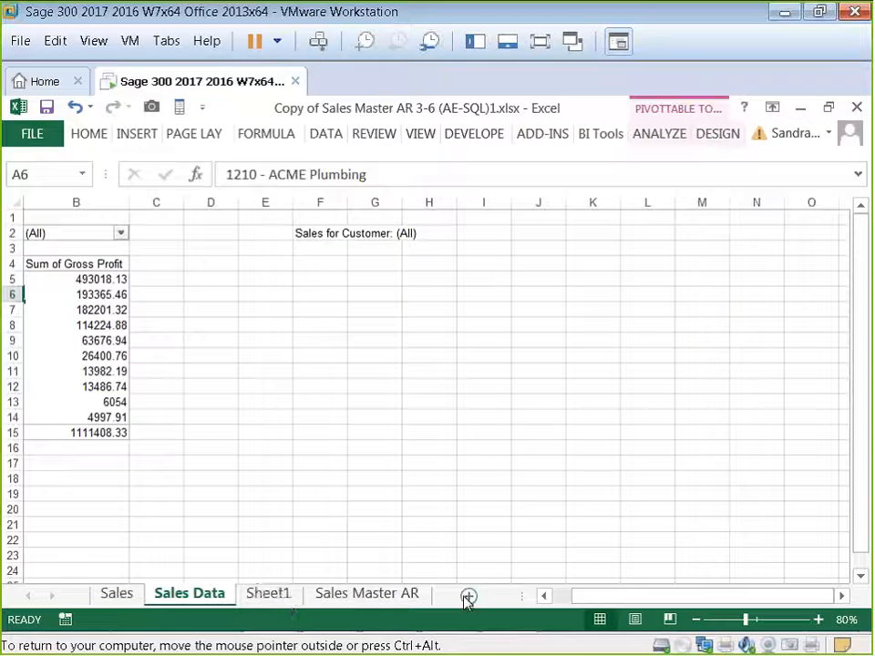
# Step: Insert a new blank worksheet next to Sales Data
pyautogui.click(468, 597)
pyautogui.rightClick(271, 596)
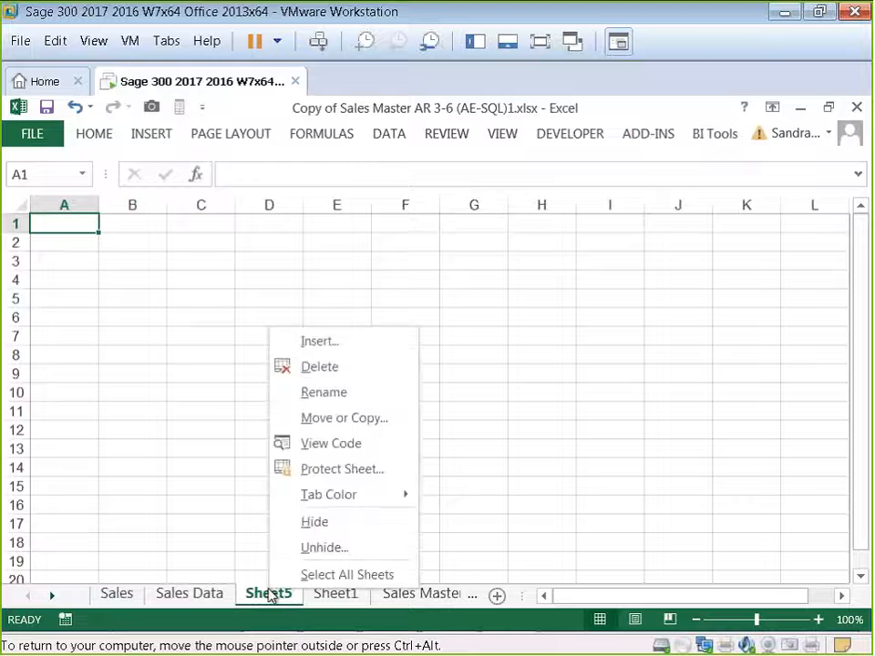
pyautogui.press('Escape')
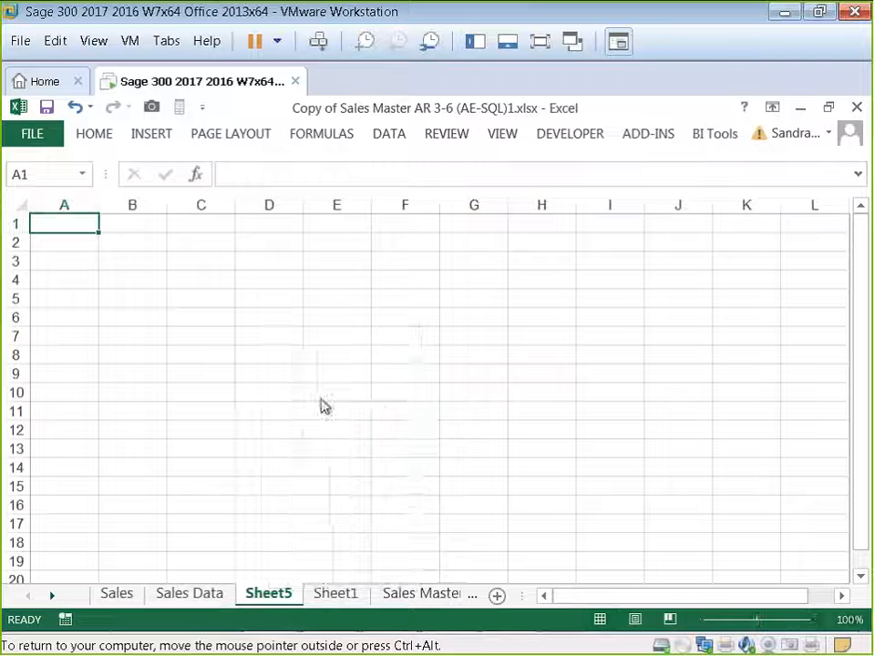
# Step: Rename the new worksheet as Dashboard
pyautogui.write('Dashb')
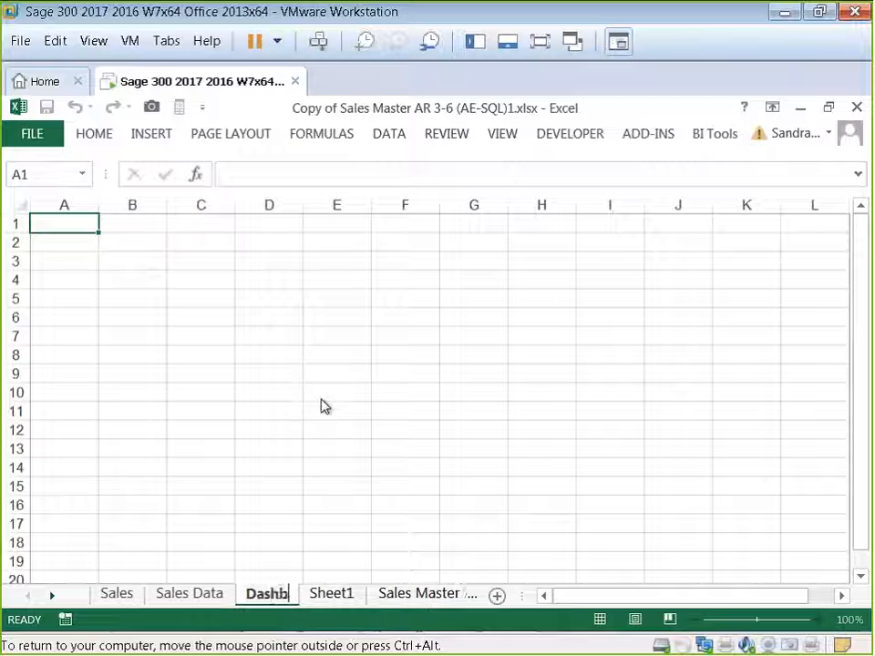
pyautogui.write('oard')
pyautogui.press('Return')
# Step: Paste the PivotChart and Customer Name slicer into the Dashboard sheet and move the chart up to about row 5
pyautogui.click(164, 280)
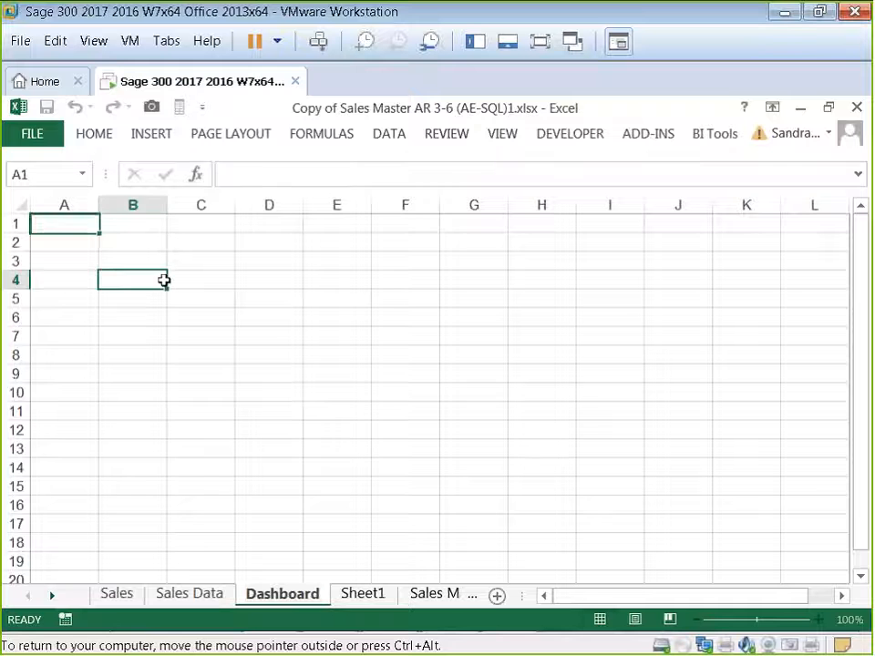
pyautogui.hotkey('ctrl', 'v')
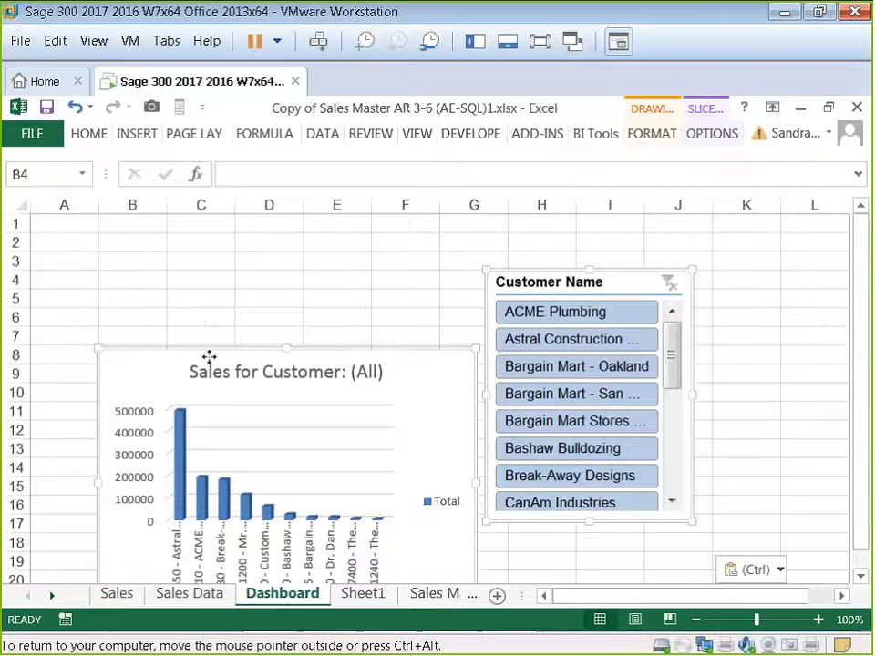
pyautogui.moveTo(207, 356); pyautogui.dragTo(173, 298)
# Step: Filter the slicer to Bashaw Bulldozing, then clear the slicer filter again
pyautogui.click(504, 393)
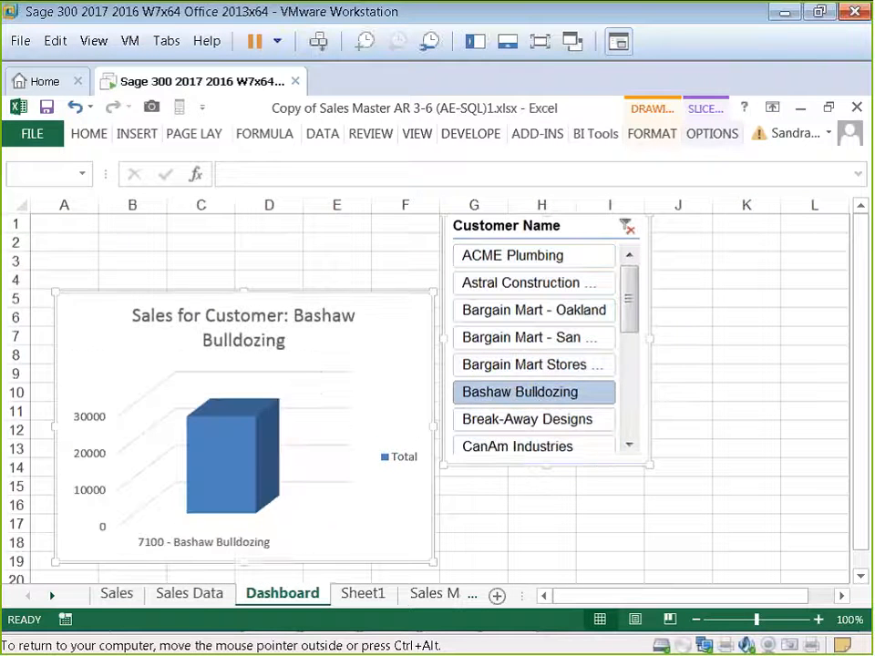
pyautogui.click(542, 506)
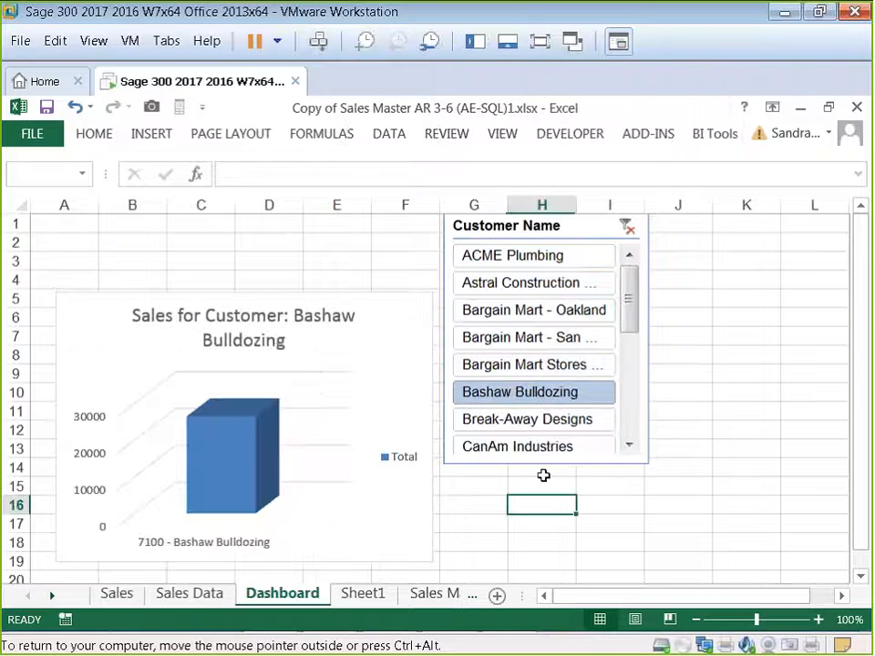
pyautogui.click(627, 227)
# Step: Move the slicer beside the chart, starting at about column G, row 5
pyautogui.moveTo(583, 241); pyautogui.dragTo(601, 310)
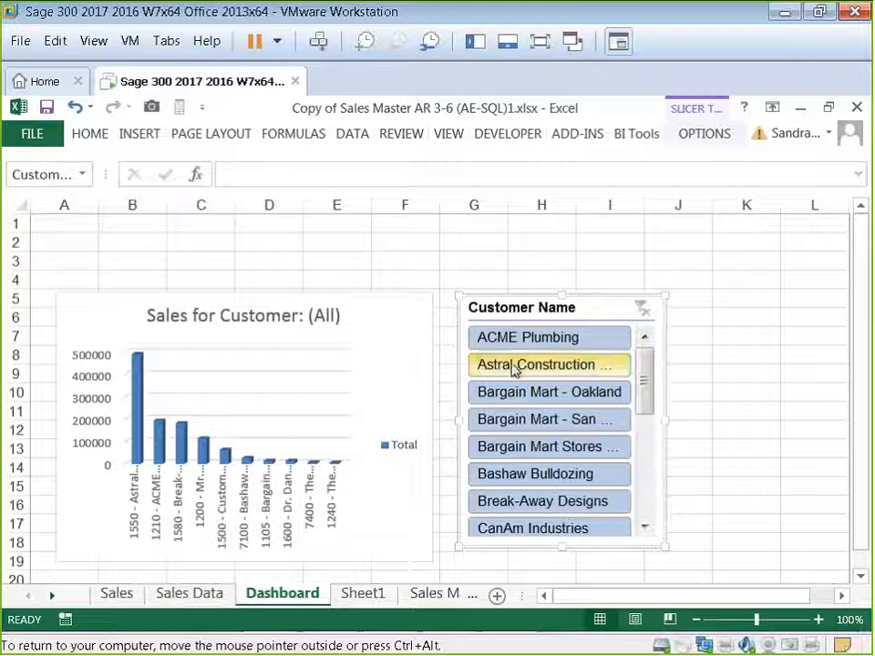
# Step: Enter the heading Sales Dashboard in cell C2 of the Dashboard sheet
pyautogui.click(208, 236)
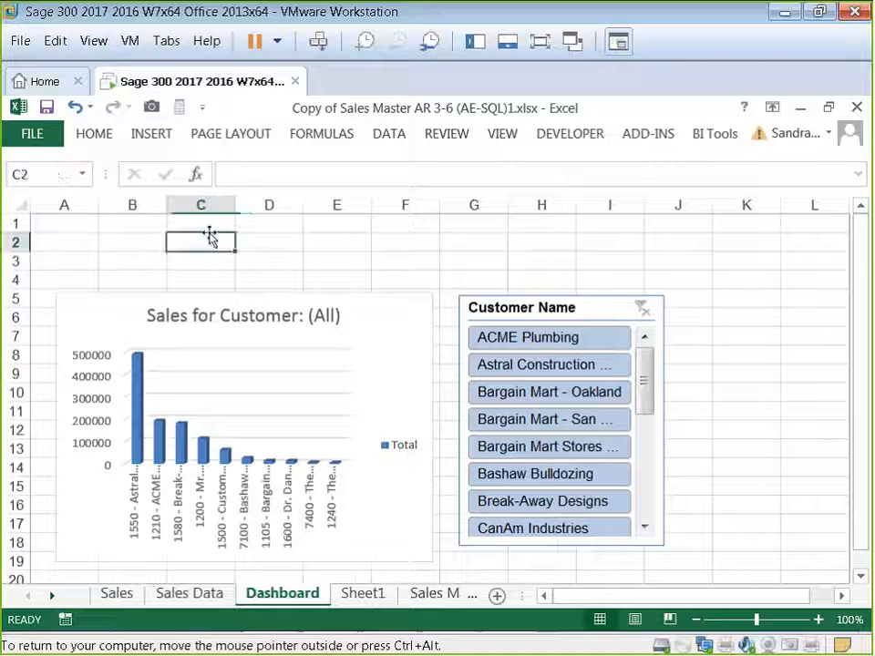
pyautogui.write('Sales Da')
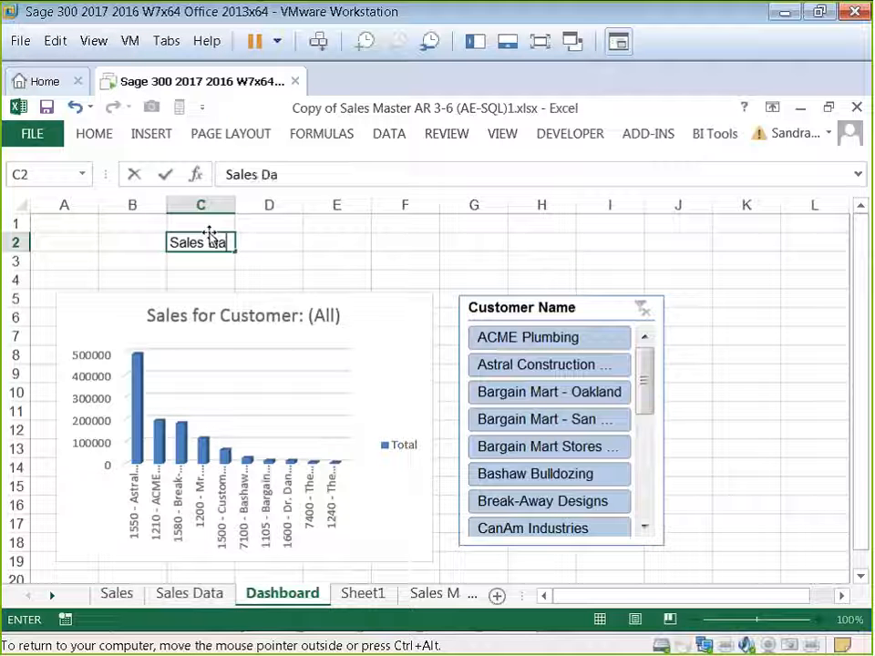
pyautogui.write('shboard')
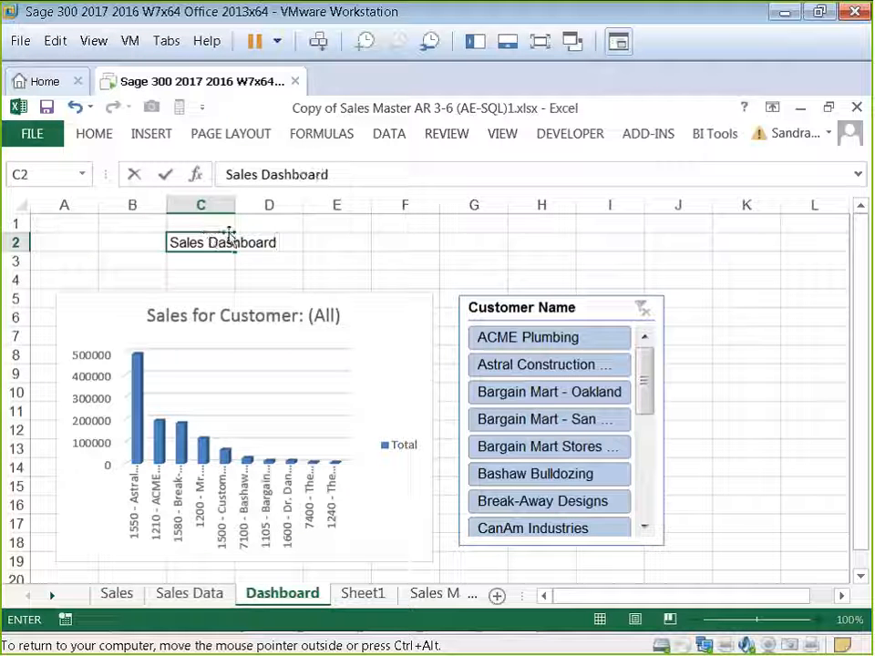
pyautogui.click(298, 267)
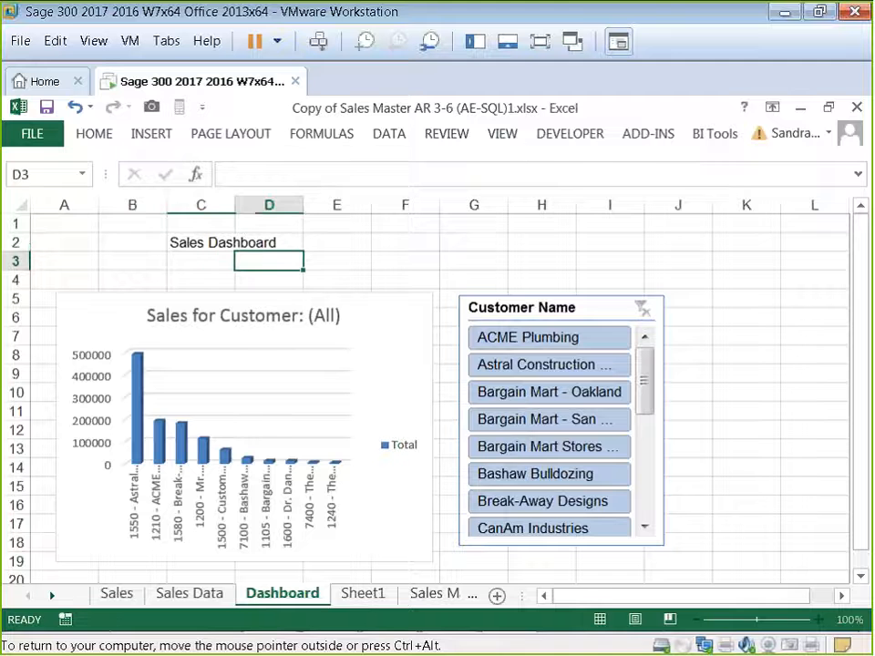
# Step: Turn off gridlines on the Dashboard sheet
pyautogui.click(505, 134)
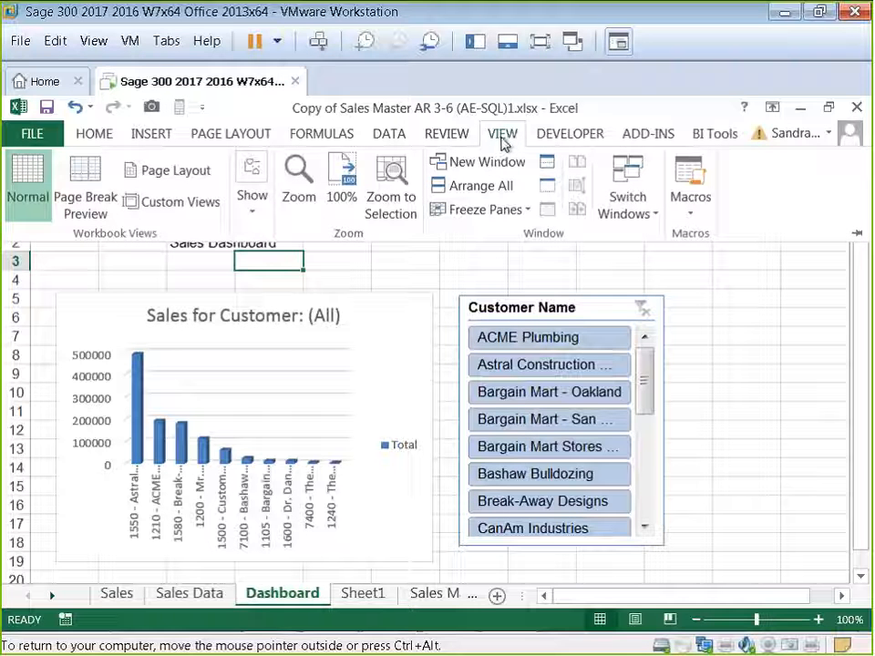
pyautogui.click(253, 203)
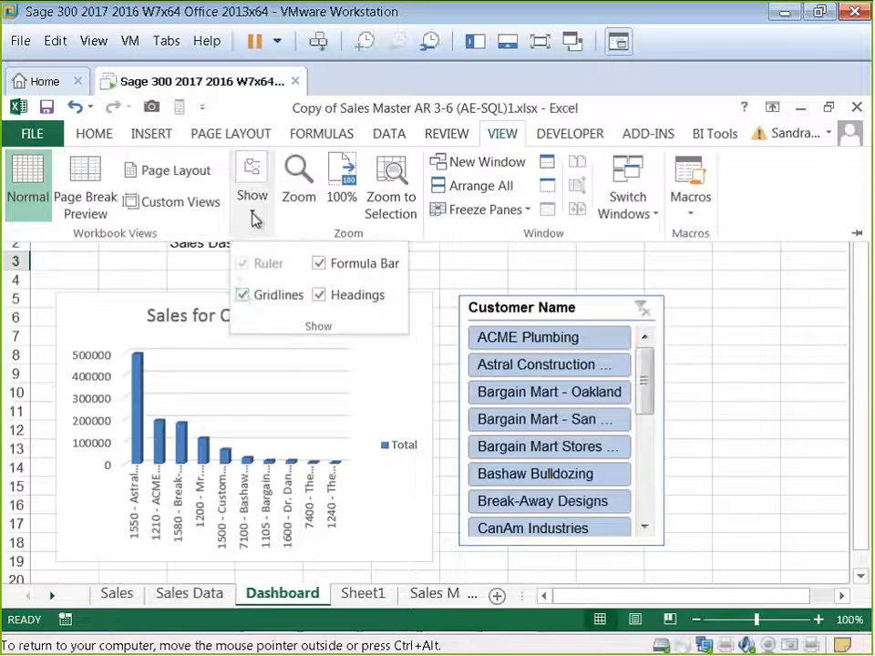
pyautogui.click(243, 293)
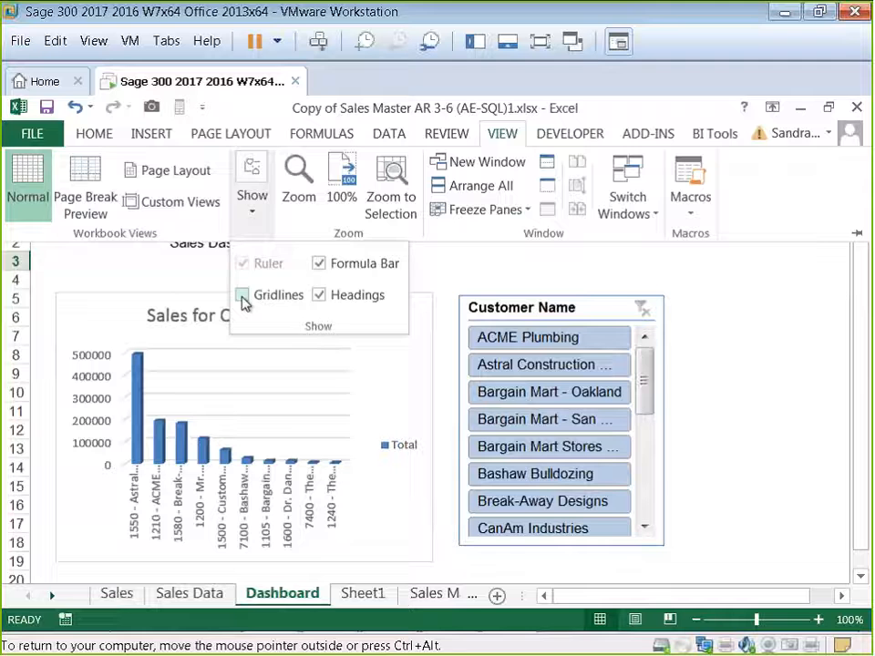
pyautogui.click(460, 279)
# Step: Resize the slicer smaller so it ends around row 15, narrower than before
pyautogui.click(764, 341)
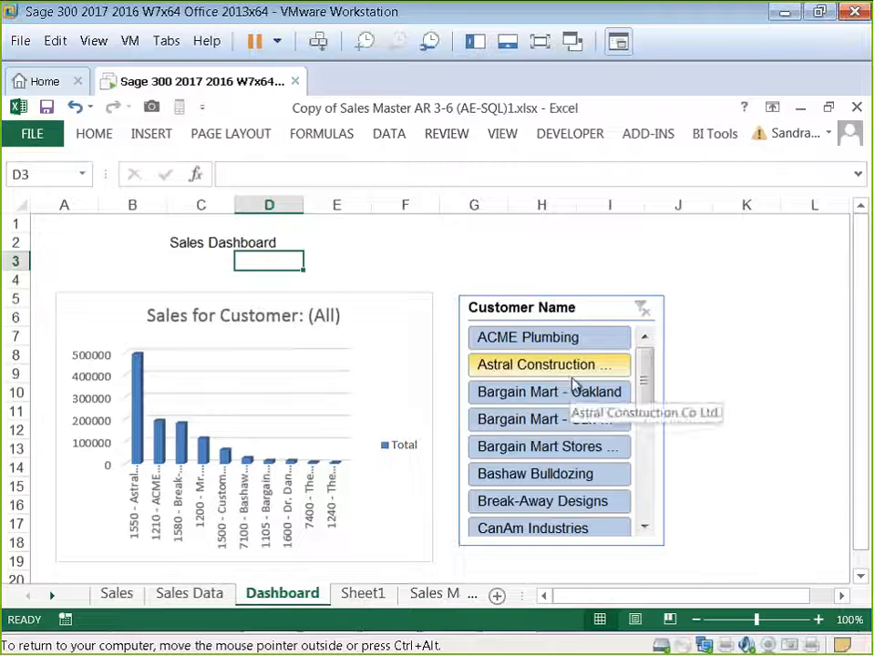
pyautogui.click(650, 516)
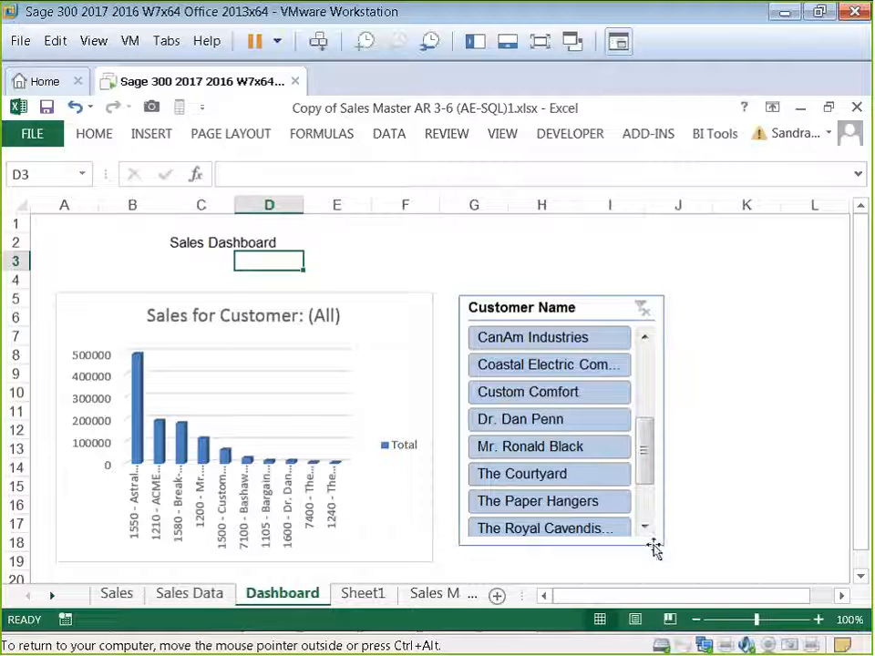
pyautogui.click(655, 547)
pyautogui.click(668, 545)
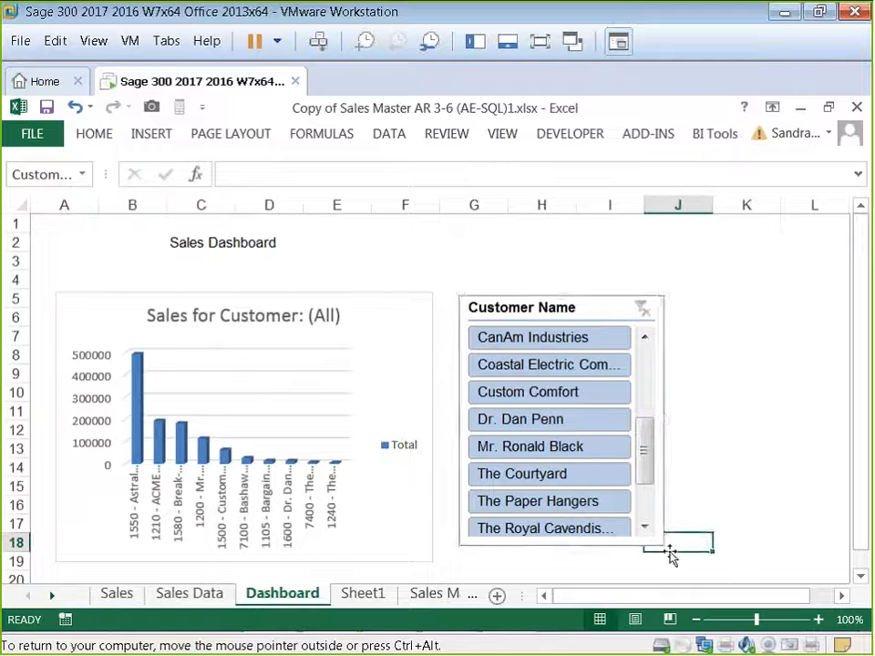
pyautogui.moveTo(643, 545); pyautogui.dragTo(631, 501)
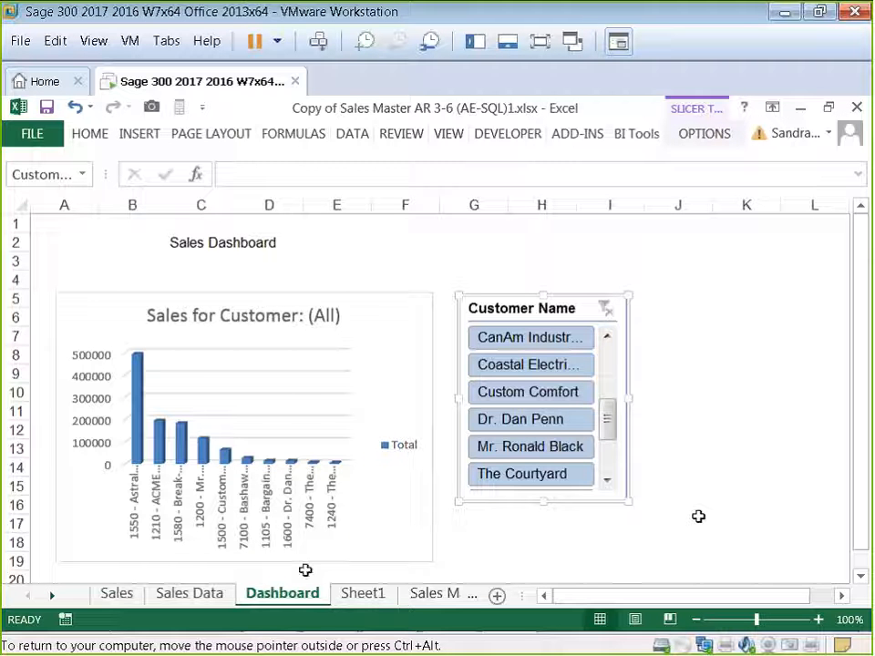
# Step: Move the Sheet1 tab to the front of the workbook and review the Sales, Sales Data and Dashboard sheets
pyautogui.click(362, 594)
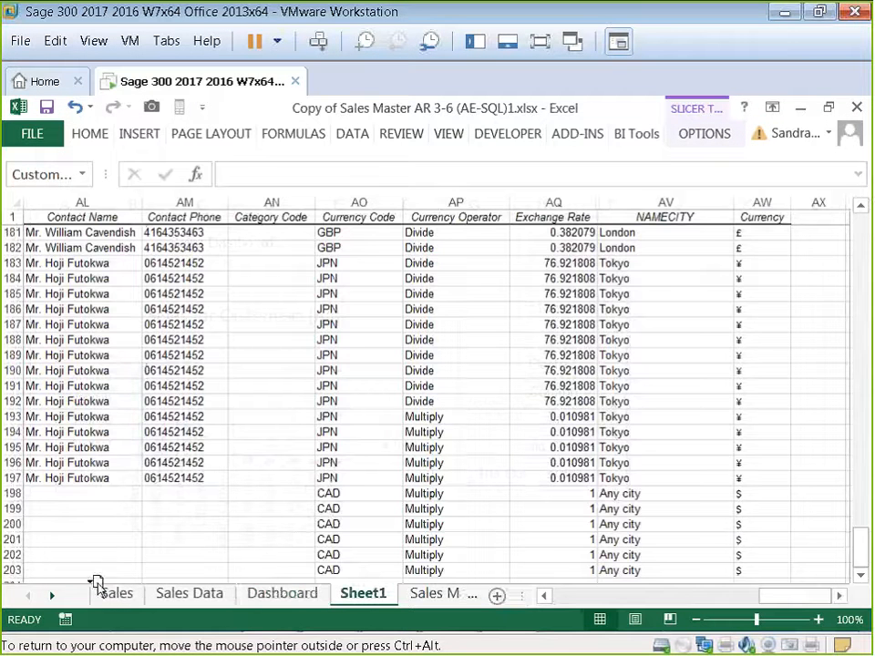
pyautogui.moveTo(97, 581); pyautogui.dragTo(113, 596)
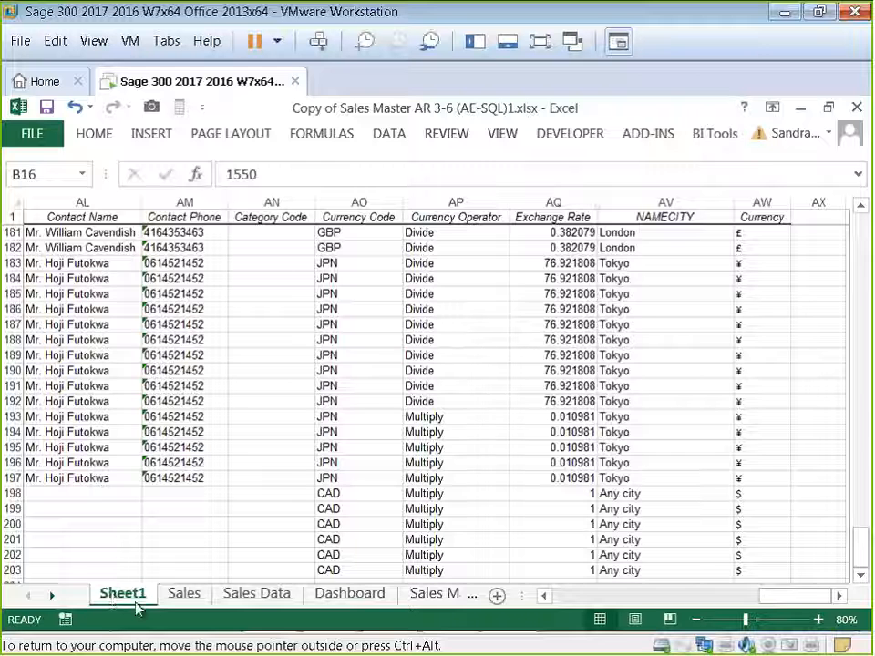
pyautogui.click(184, 597)
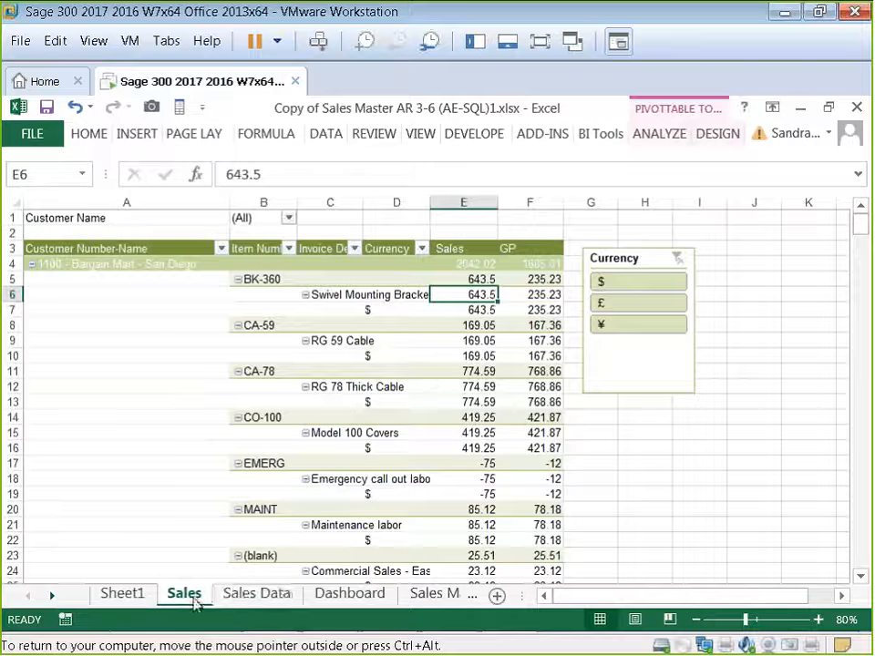
pyautogui.click(229, 600)
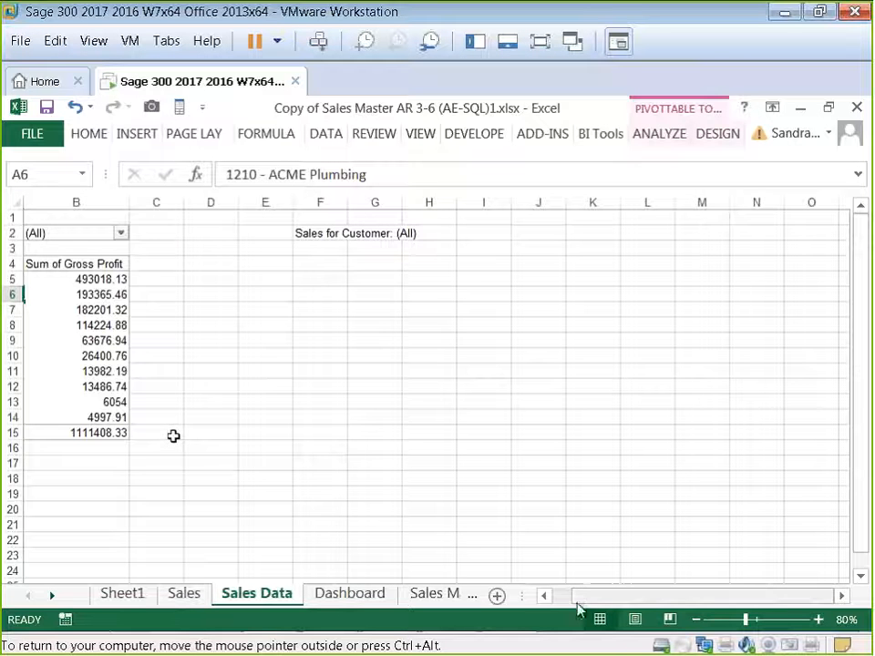
pyautogui.moveTo(578, 597); pyautogui.dragTo(563, 597)
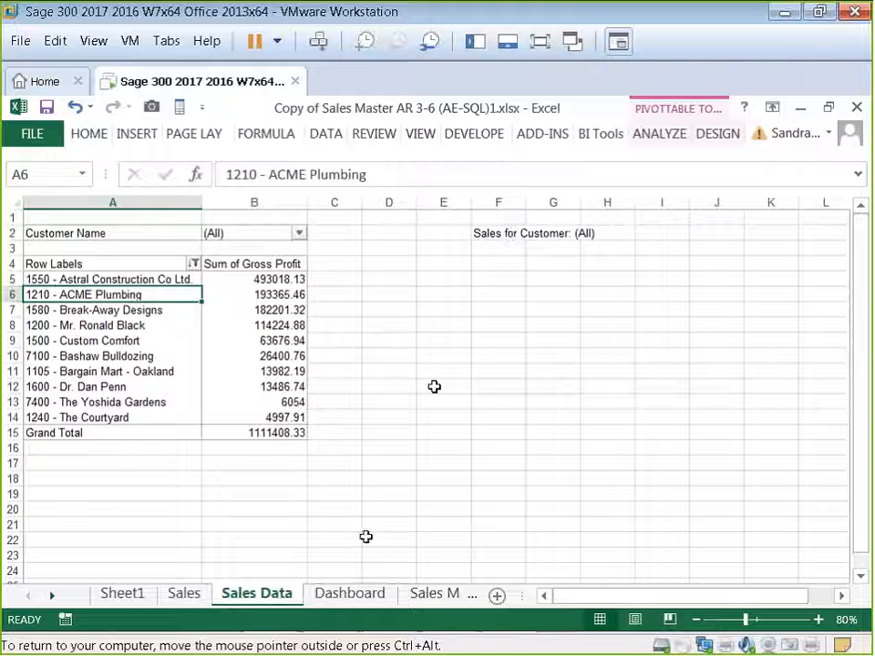
pyautogui.click(351, 595)
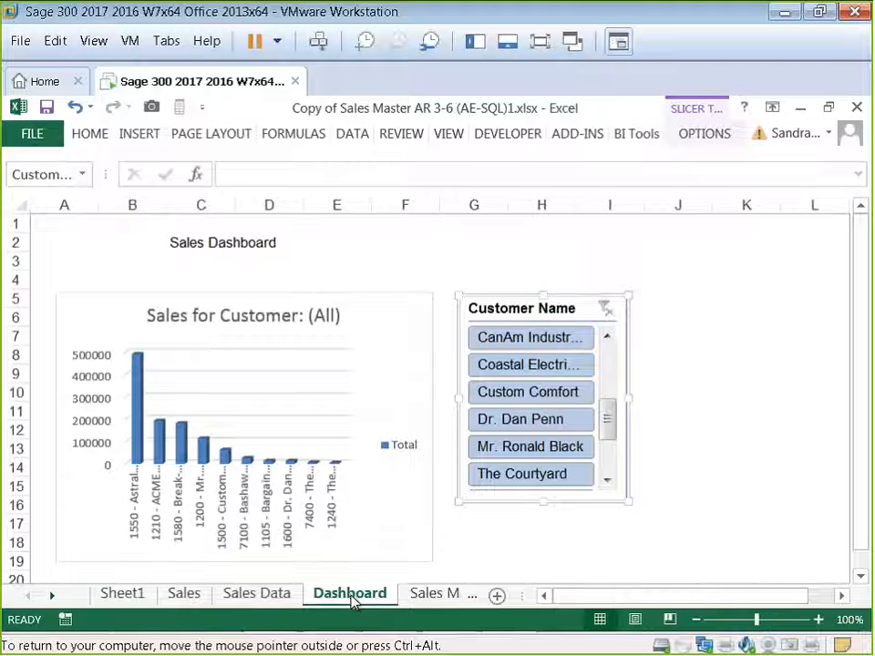
pyautogui.click(528, 552)
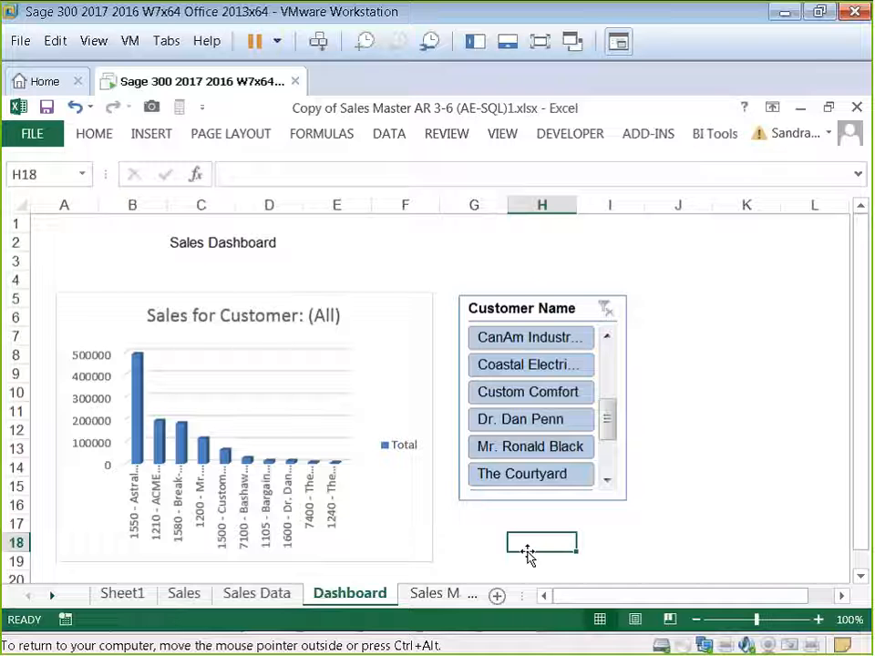
# Step: Insert a Power View report from the data on Sheet1
pyautogui.click(125, 595)
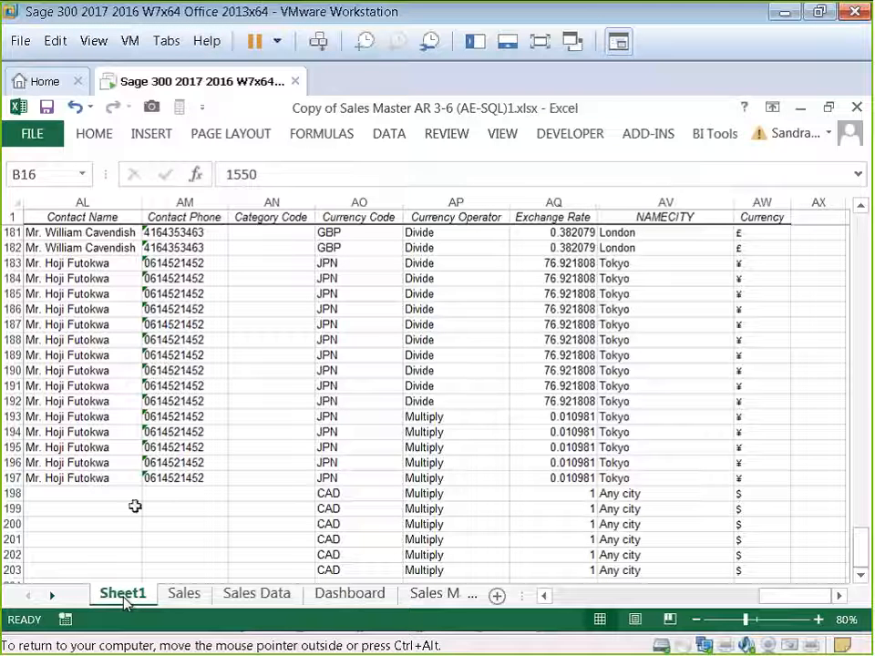
pyautogui.click(155, 436)
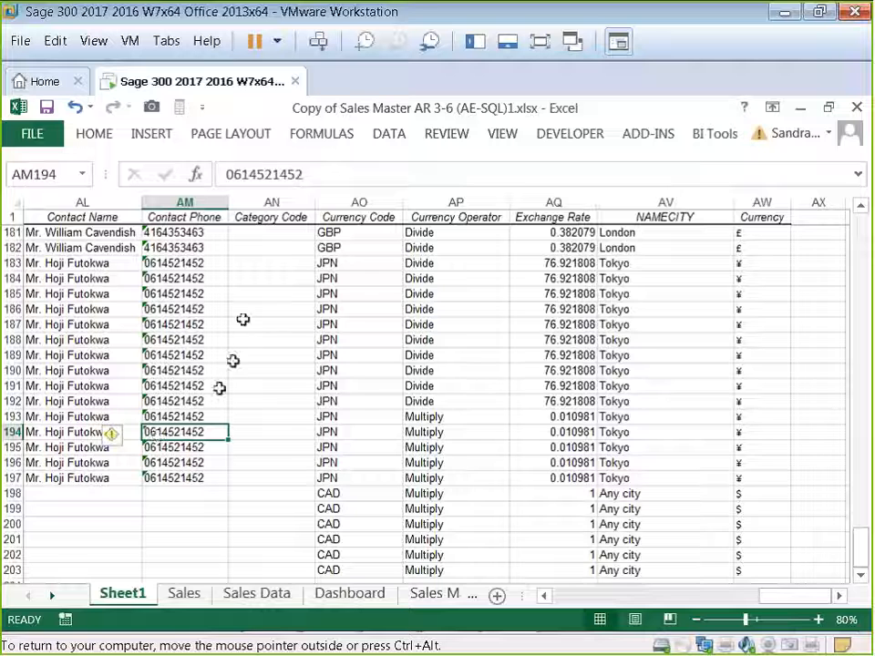
pyautogui.click(153, 134)
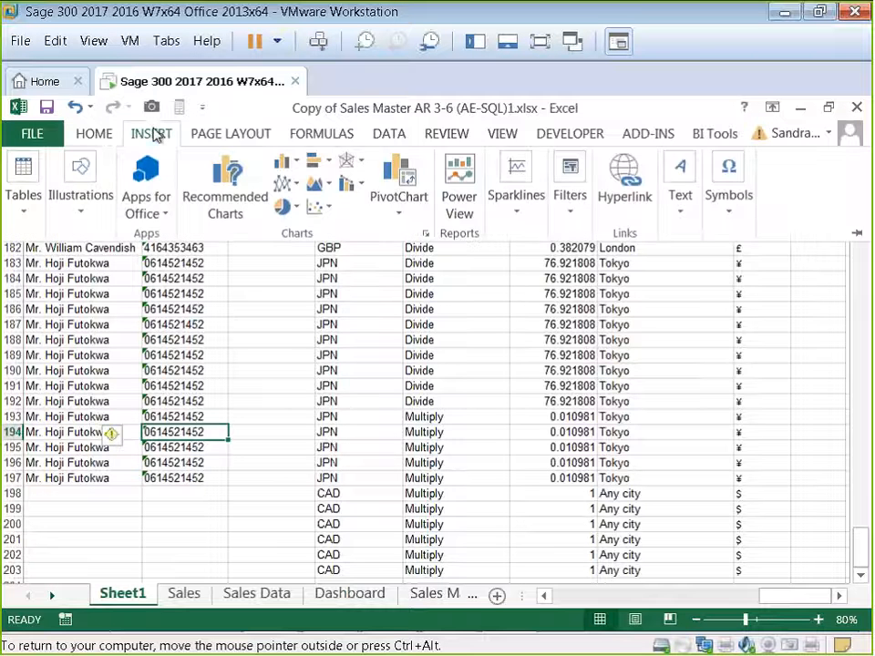
pyautogui.click(23, 187)
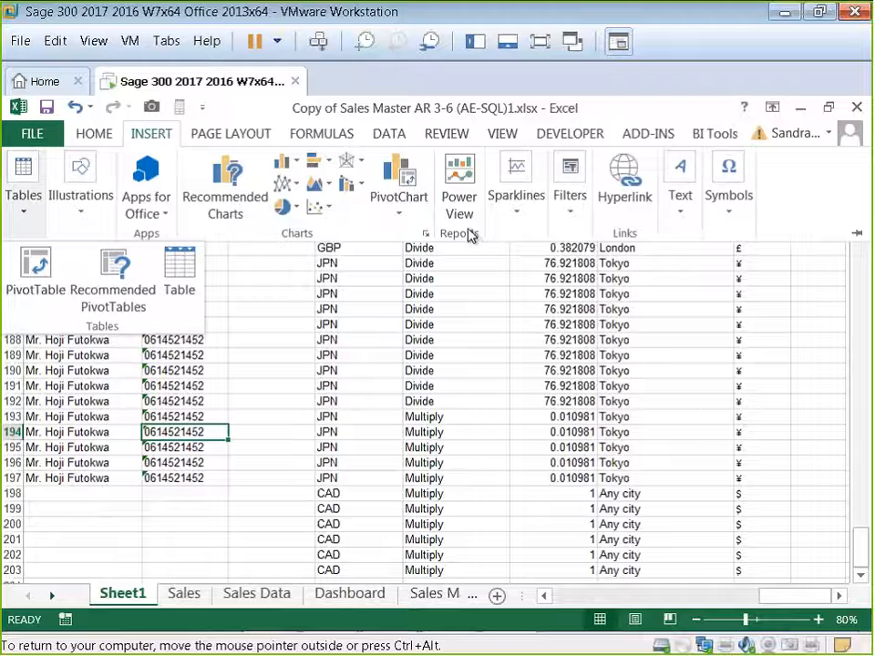
pyautogui.click(465, 196)
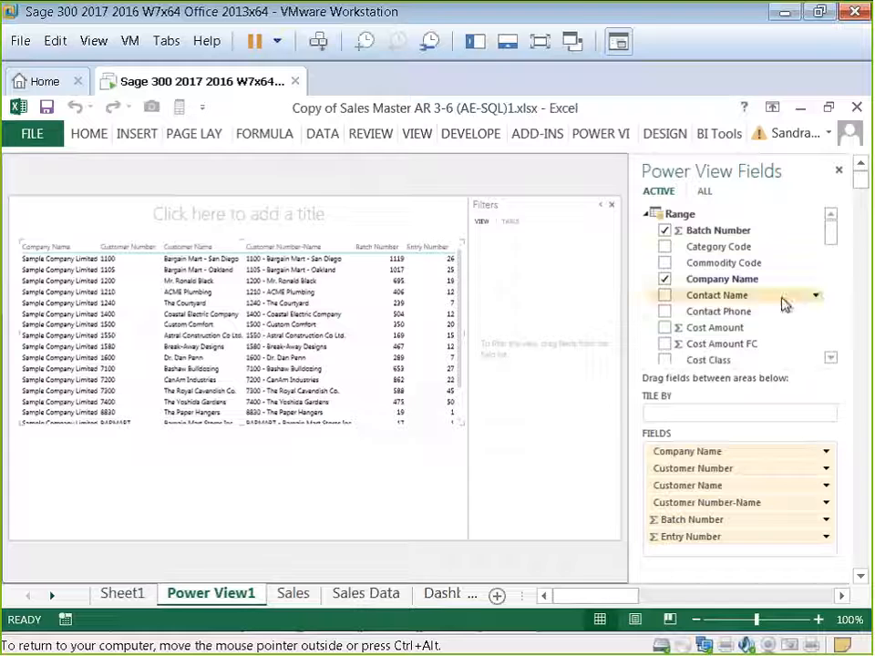
# Step: Remove the Batch Number and Company Name fields from the Power View table
pyautogui.click(831, 359)
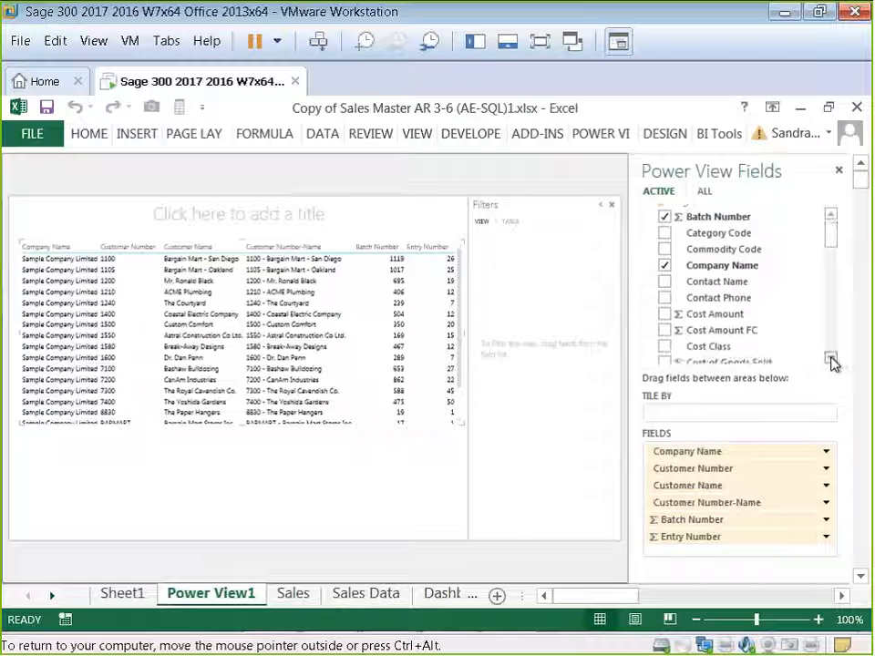
pyautogui.click(831, 217)
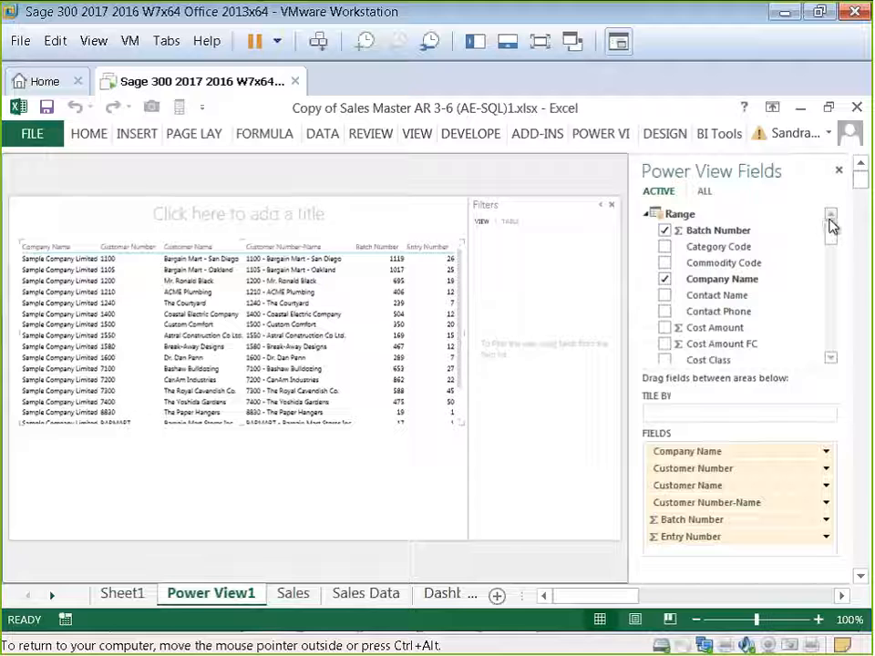
pyautogui.click(665, 231)
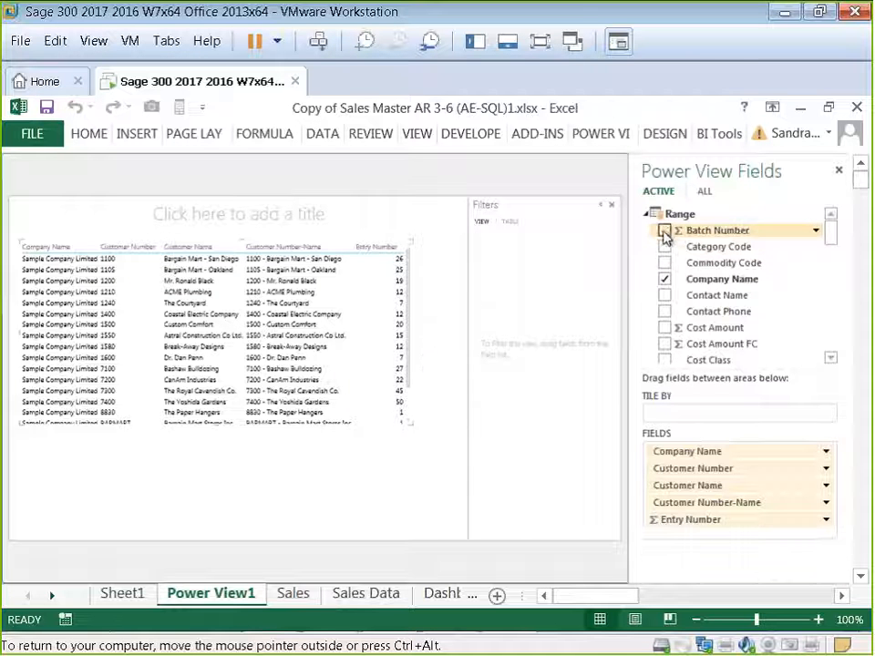
pyautogui.click(665, 280)
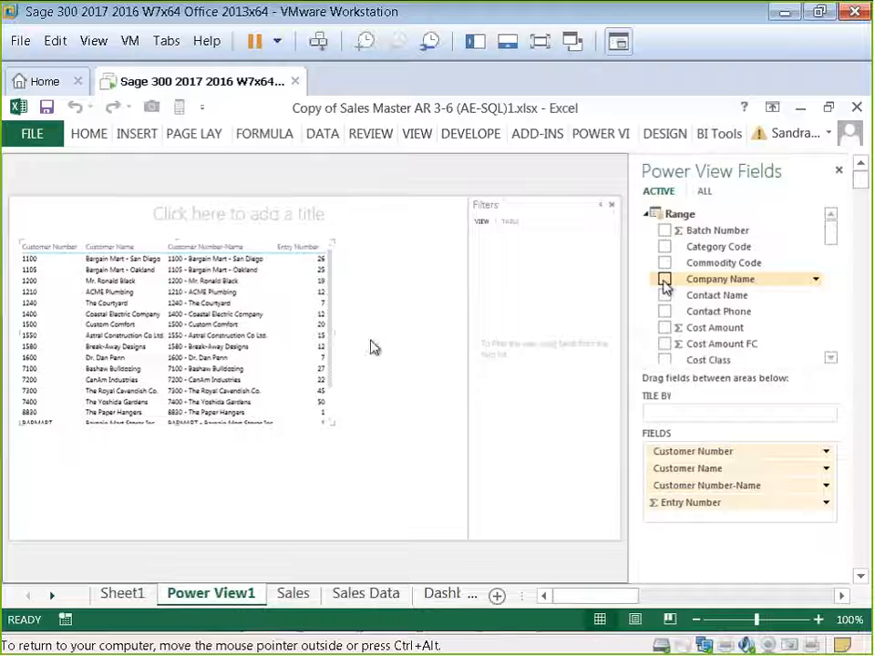
# Step: Remove the Customer Number and Customer Number-Name fields from the Power View table
pyautogui.click(833, 358)
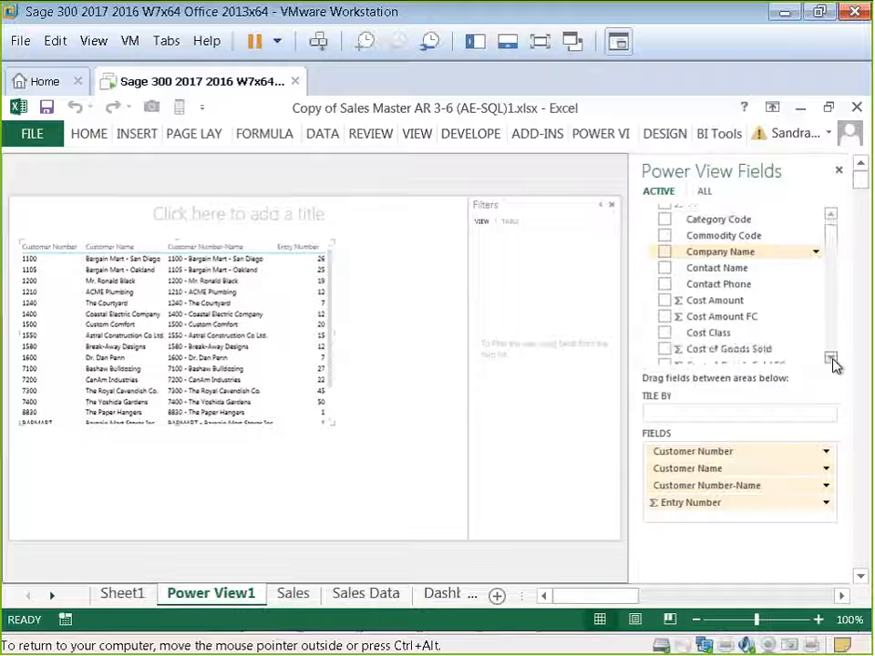
pyautogui.click(833, 358)
pyautogui.click(834, 361)
pyautogui.click(834, 361)
pyautogui.click(834, 361)
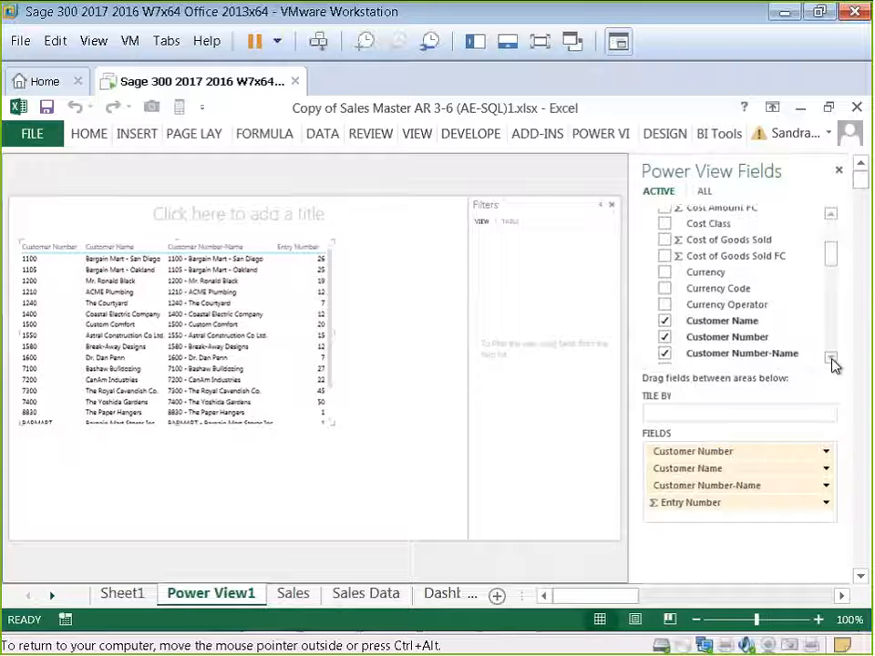
pyautogui.click(665, 338)
pyautogui.click(665, 354)
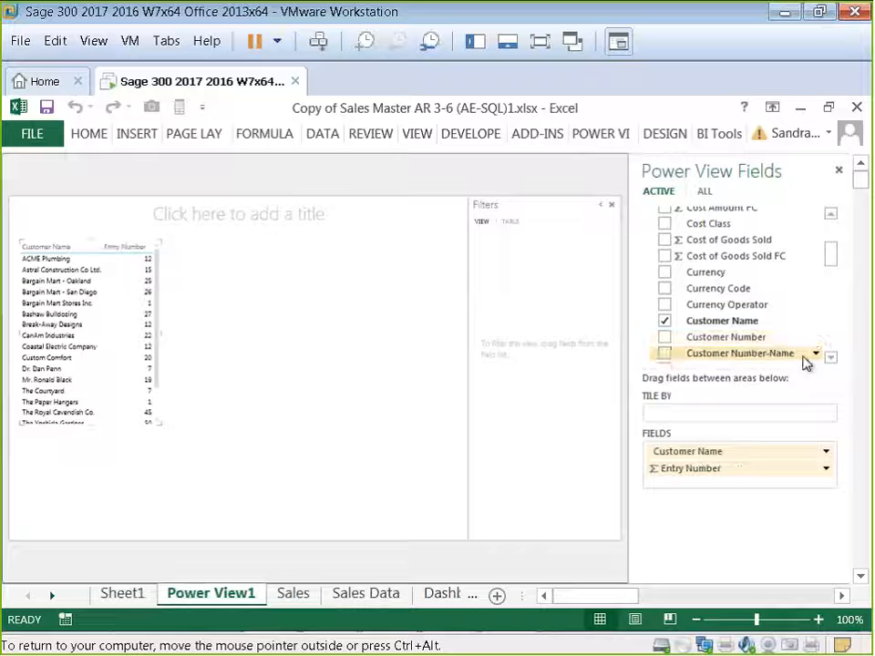
# Step: Remove the Entry Number field from the Power View table
pyautogui.click(831, 359)
pyautogui.click(832, 359)
pyautogui.click(832, 359)
pyautogui.click(832, 359)
pyautogui.click(831, 359)
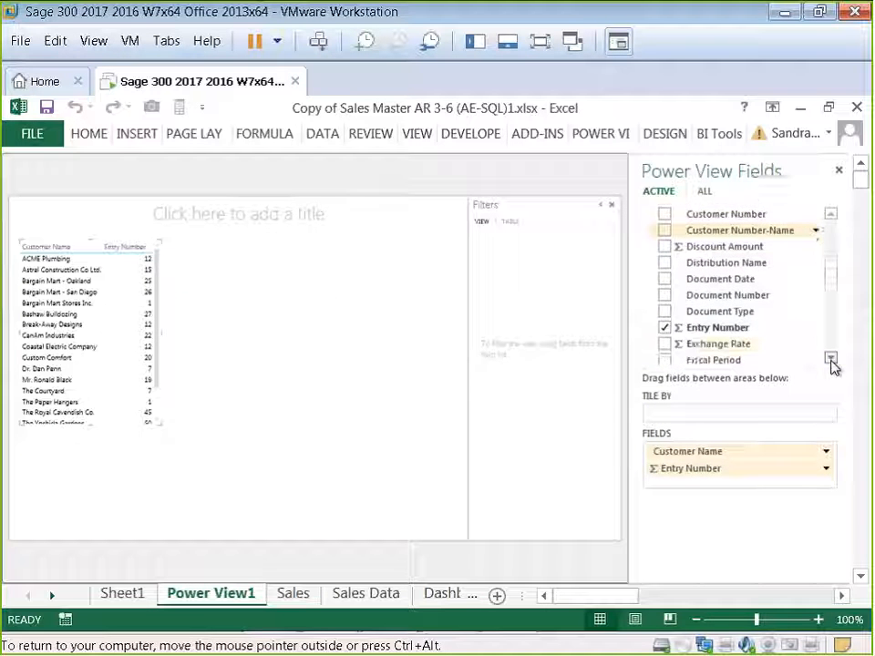
pyautogui.click(831, 359)
pyautogui.click(665, 313)
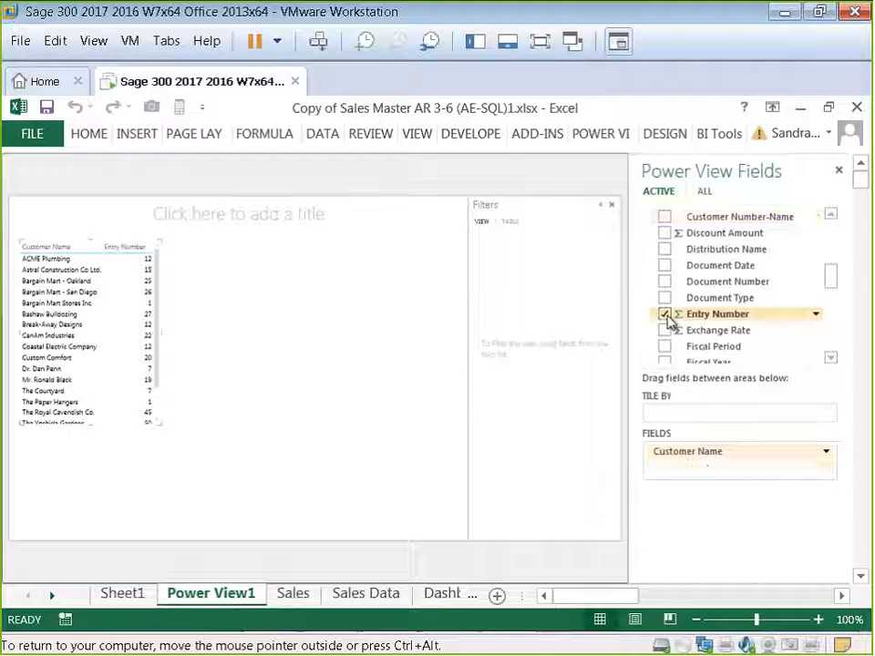
# Step: Add the Gross Profit and Line Sales Amount excl TIP fields to the table
pyautogui.click(832, 359)
pyautogui.click(831, 358)
pyautogui.click(831, 358)
pyautogui.click(832, 358)
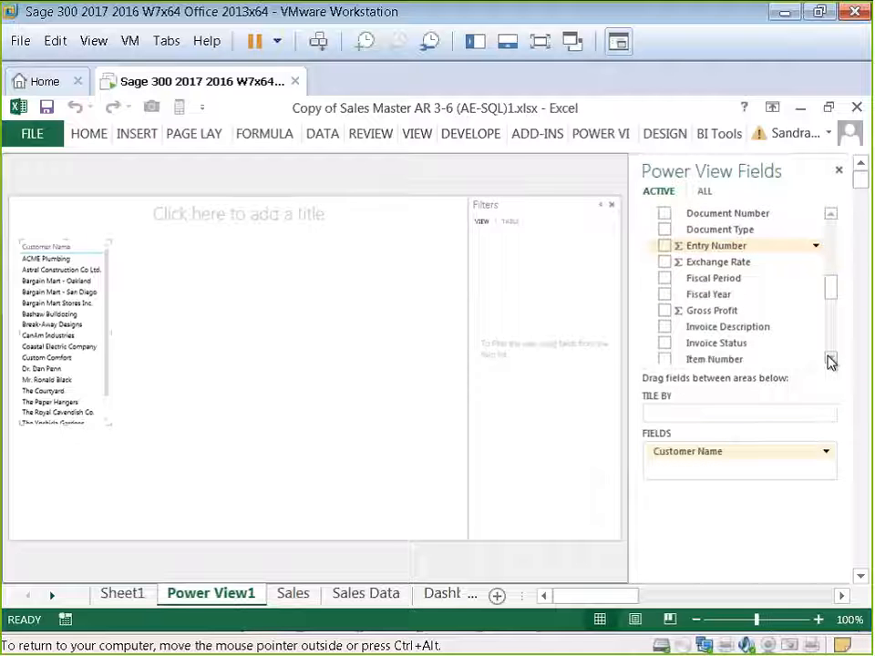
pyautogui.click(665, 311)
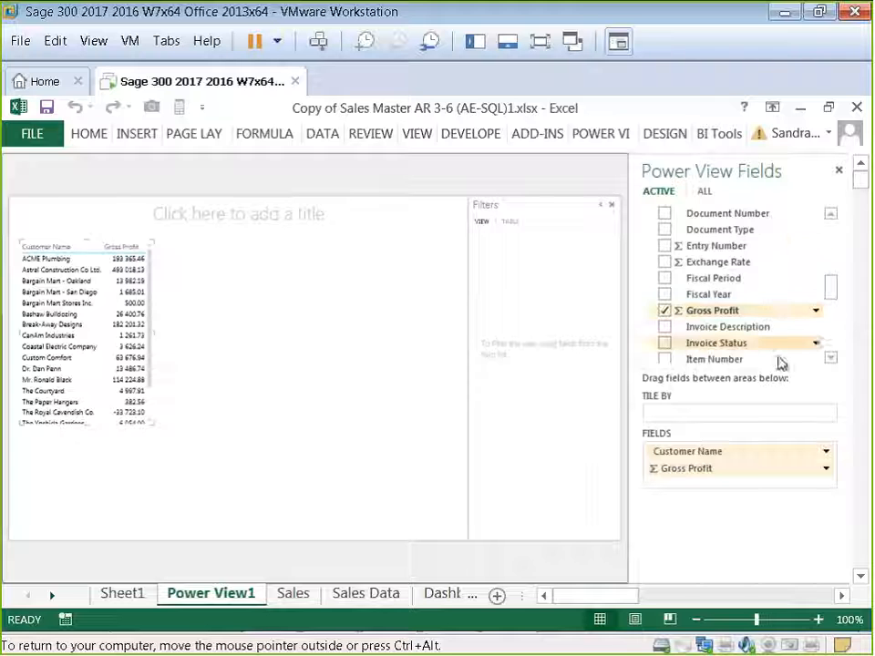
pyautogui.click(831, 360)
pyautogui.click(831, 367)
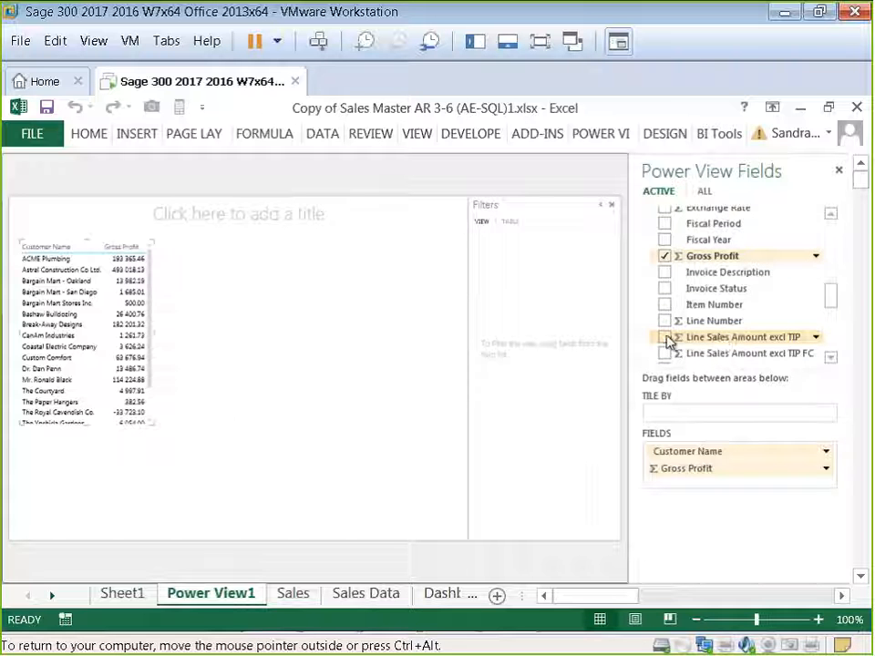
pyautogui.click(666, 337)
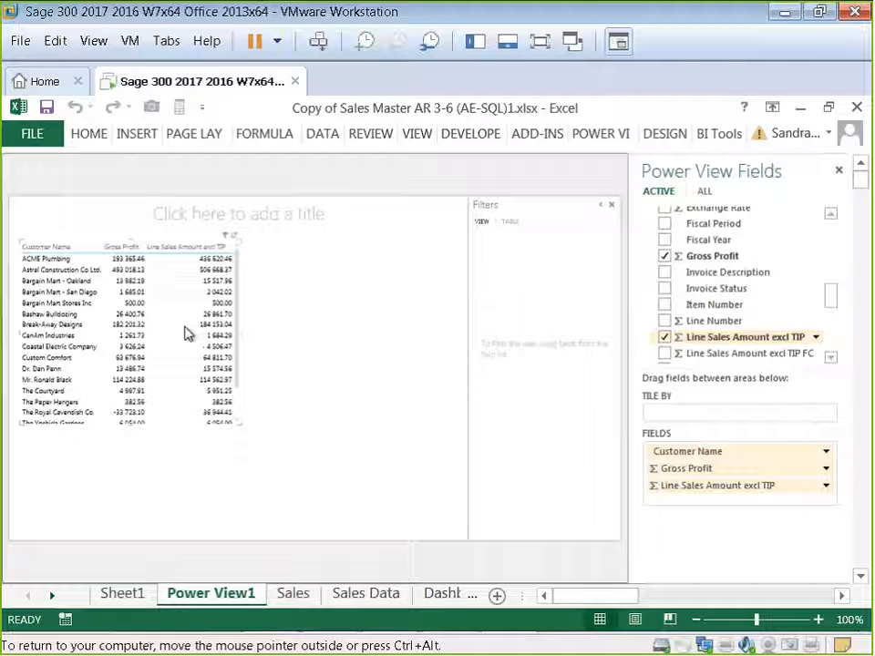
# Step: Convert the table into a clustered column chart and widen it to cover most of the canvas
pyautogui.click(662, 135)
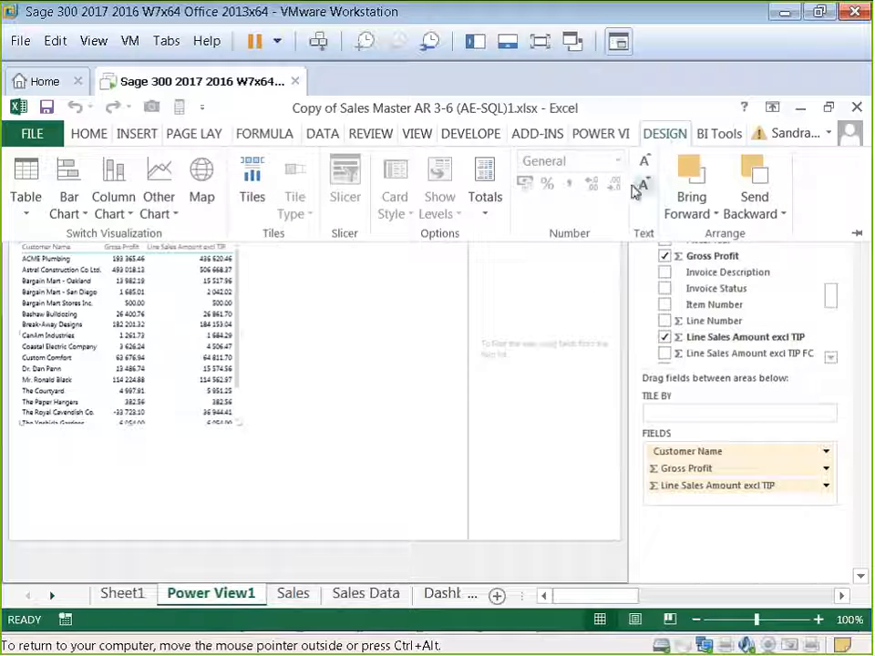
pyautogui.click(63, 212)
pyautogui.click(111, 219)
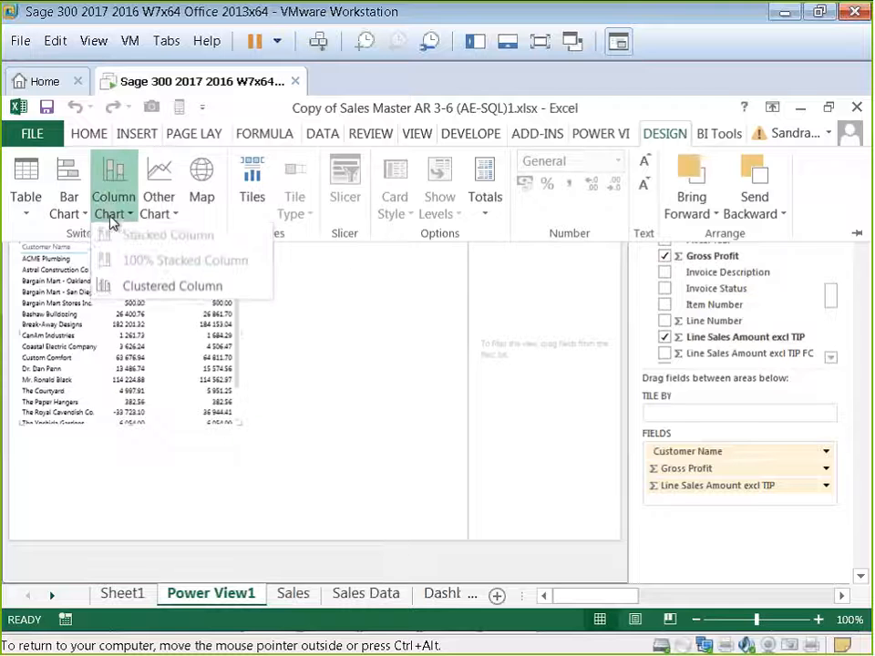
pyautogui.click(141, 290)
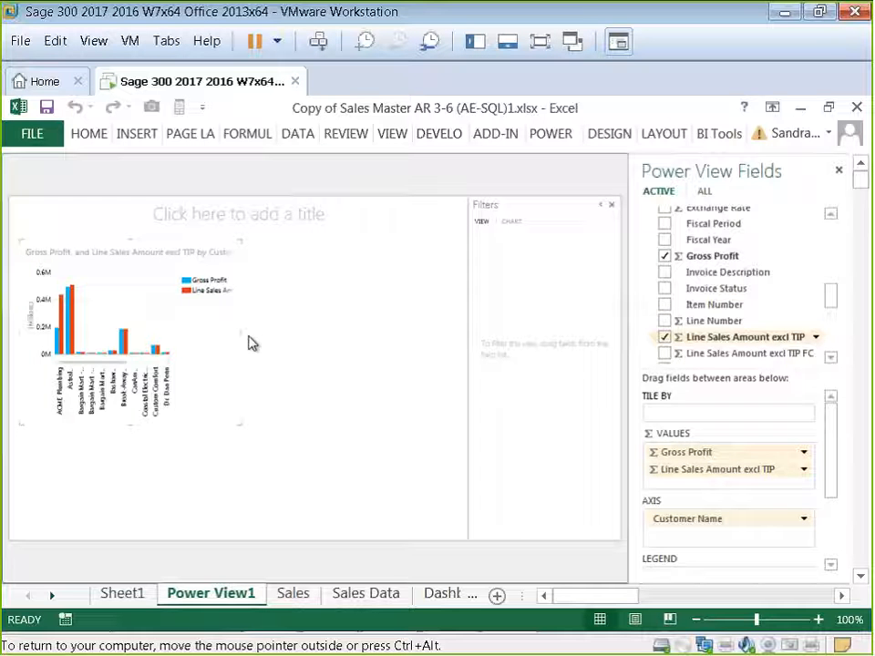
pyautogui.moveTo(248, 345); pyautogui.dragTo(428, 347)
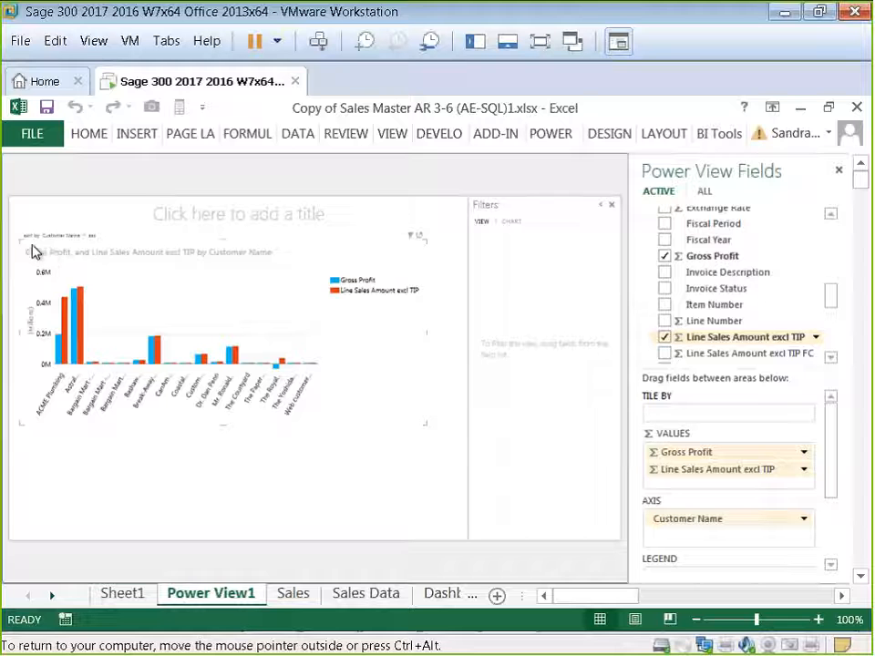
# Step: Sort the chart by Line Sales Amount excl TIP in descending order
pyautogui.click(85, 237)
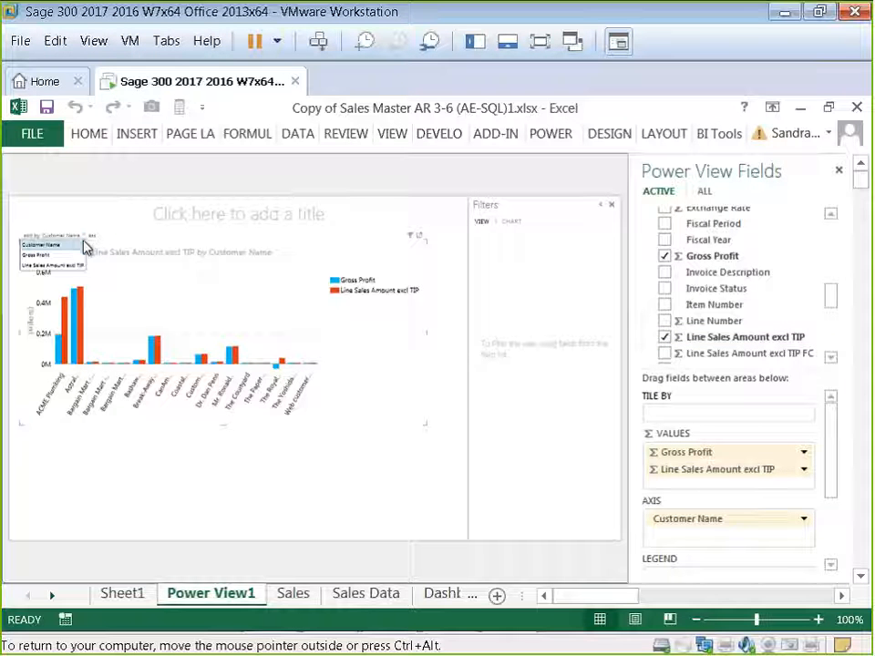
pyautogui.click(66, 255)
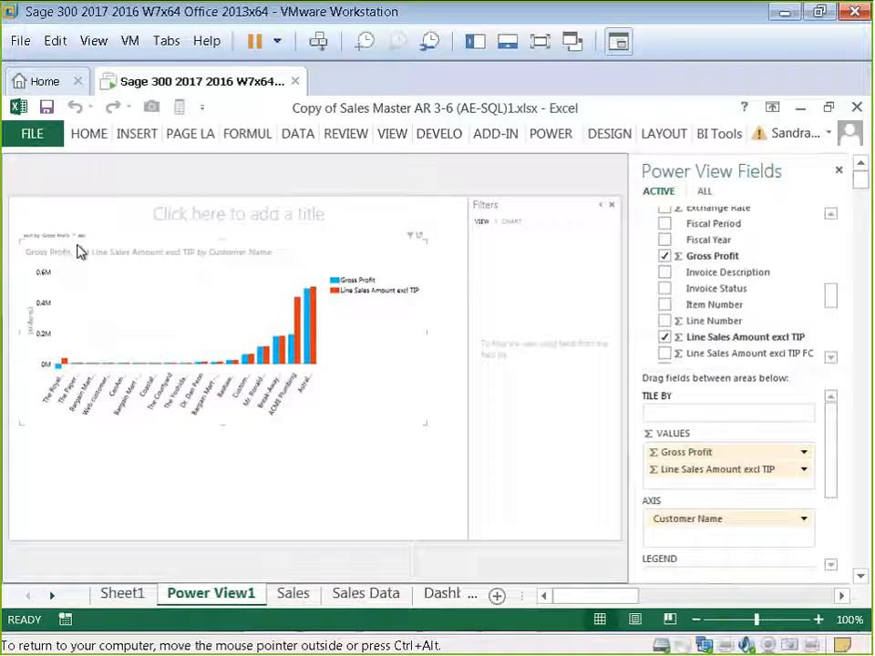
pyautogui.click(81, 237)
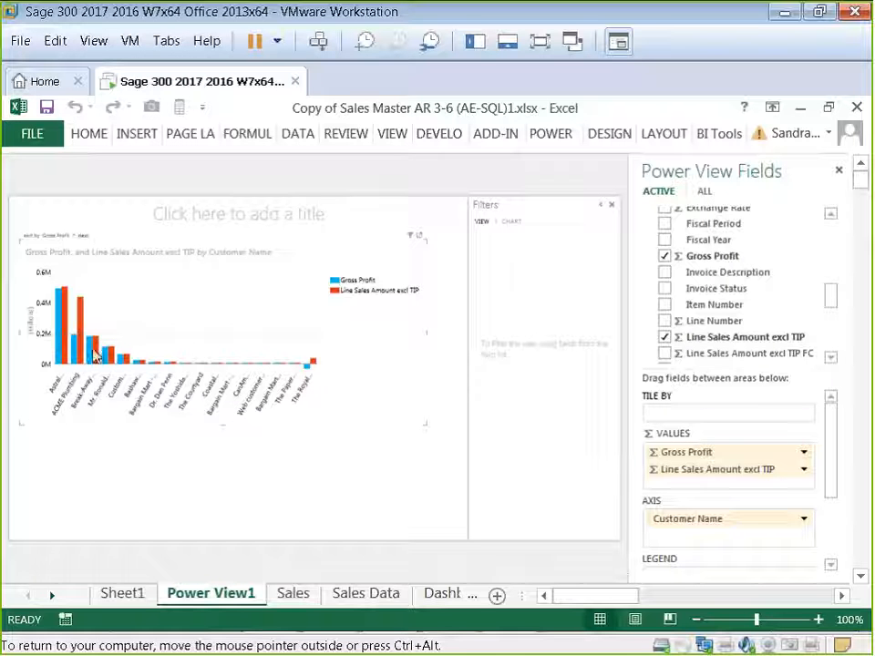
pyautogui.click(73, 238)
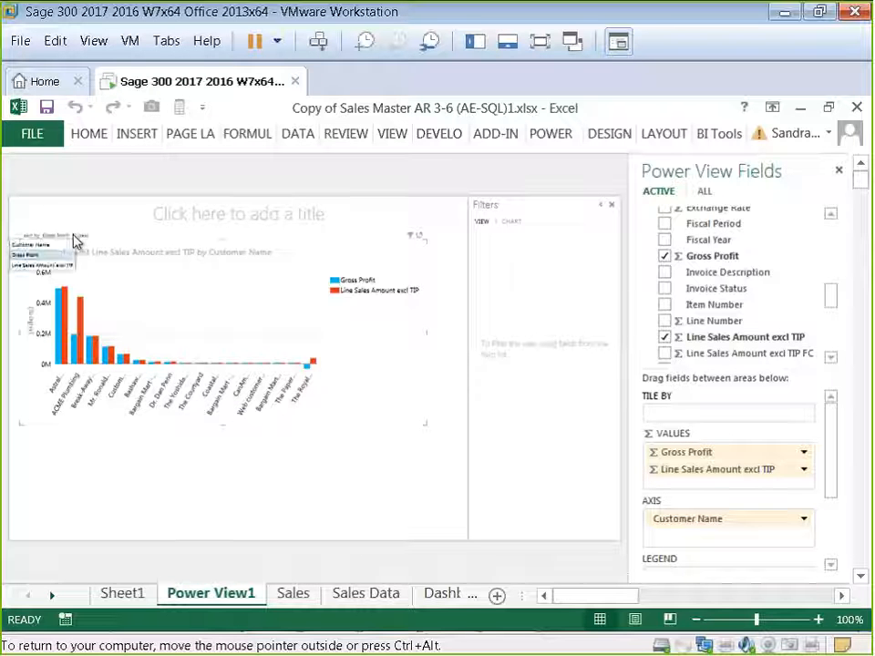
pyautogui.click(64, 266)
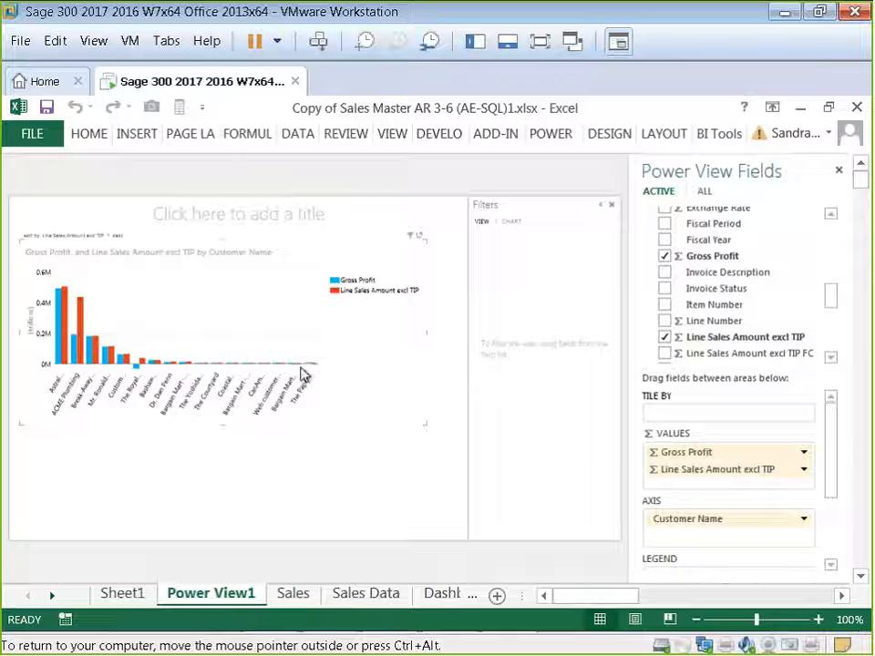
# Step: Resize the chart to about half the canvas width, briefly popping it out to preview it full size
pyautogui.moveTo(426, 424); pyautogui.dragTo(170, 397)
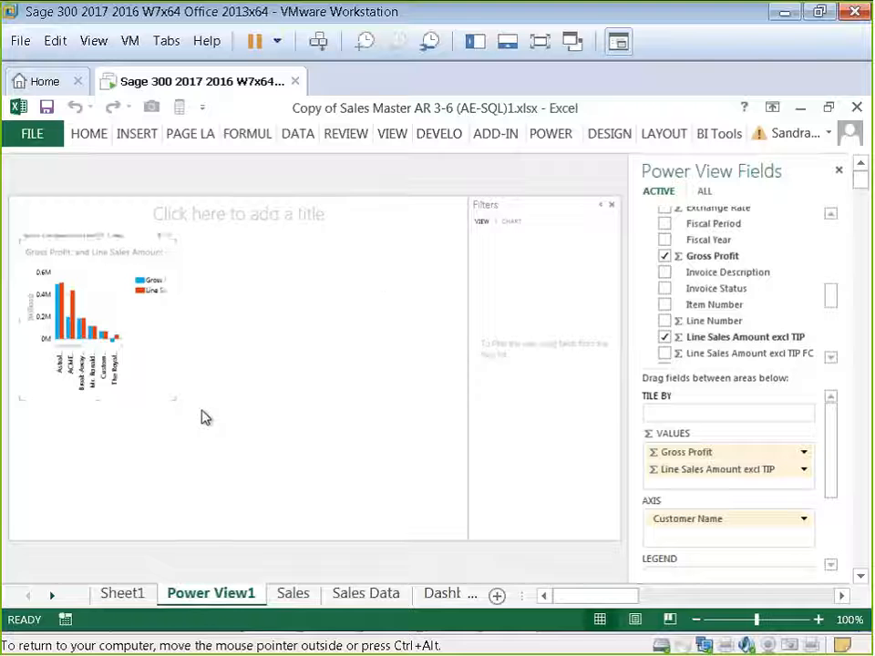
pyautogui.click(169, 240)
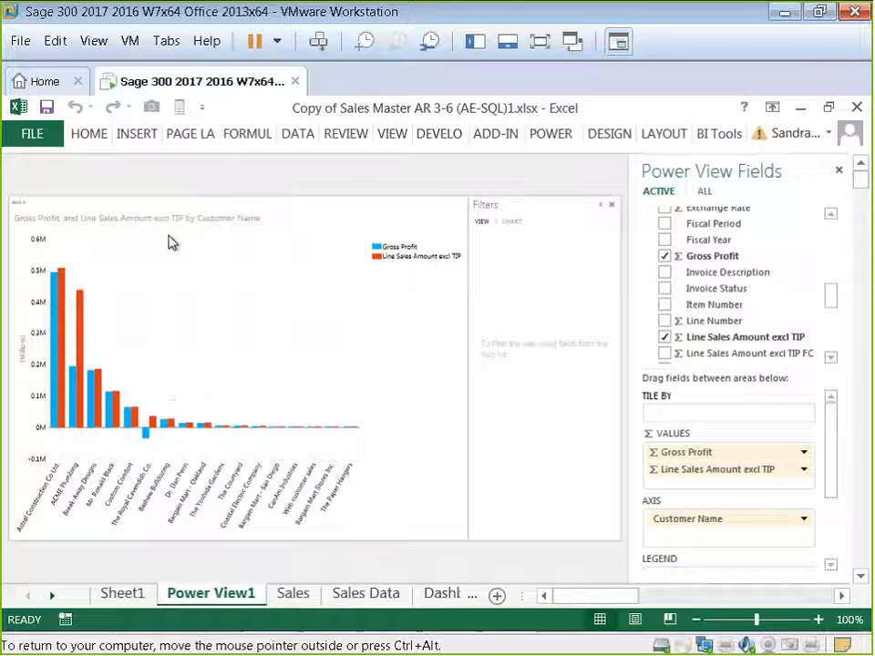
pyautogui.moveTo(132, 420)
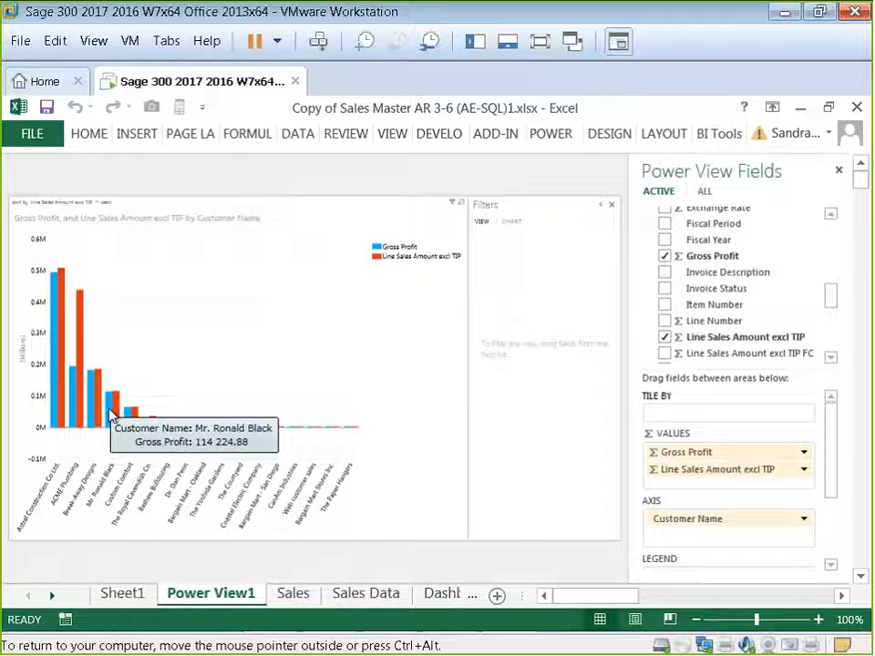
pyautogui.click(462, 205)
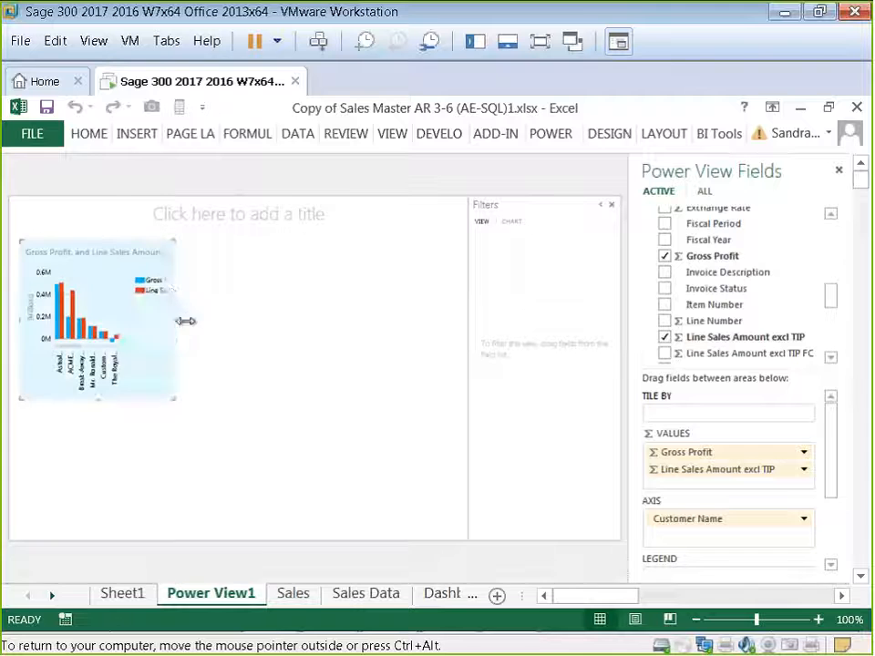
pyautogui.moveTo(185, 322); pyautogui.dragTo(295, 330)
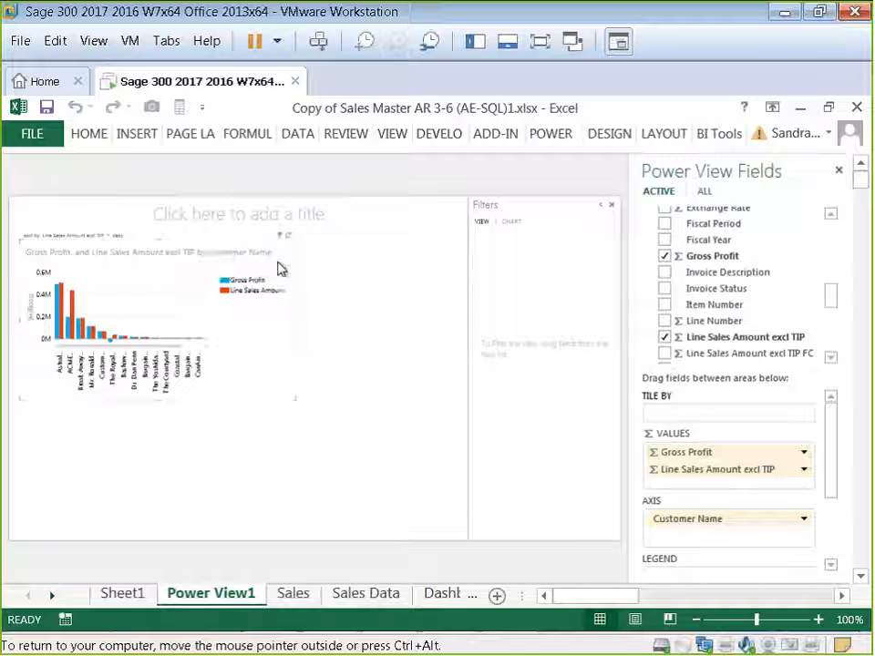
# Step: Show the chart's data labels at the outside end of the columns
pyautogui.click(664, 134)
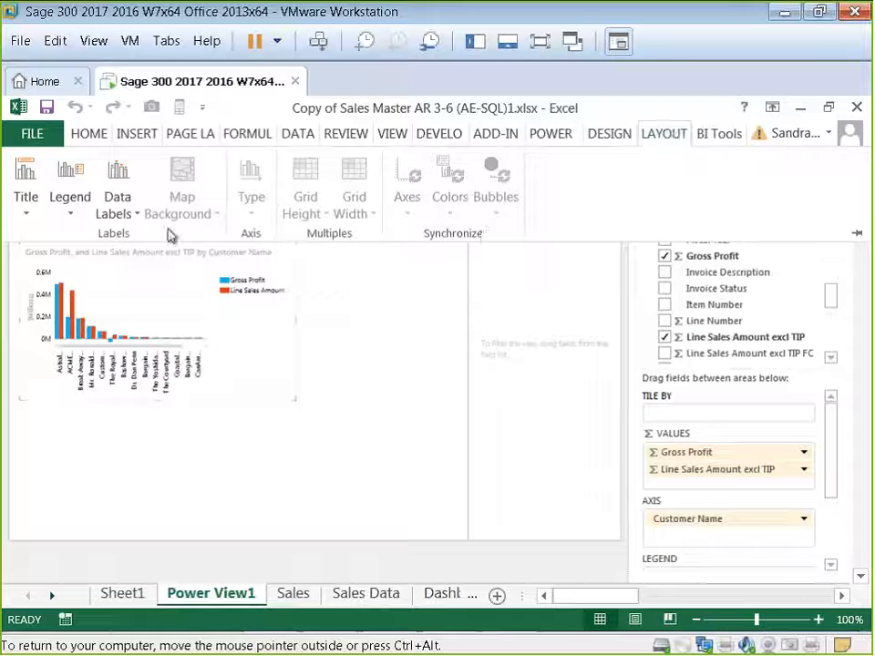
pyautogui.click(132, 217)
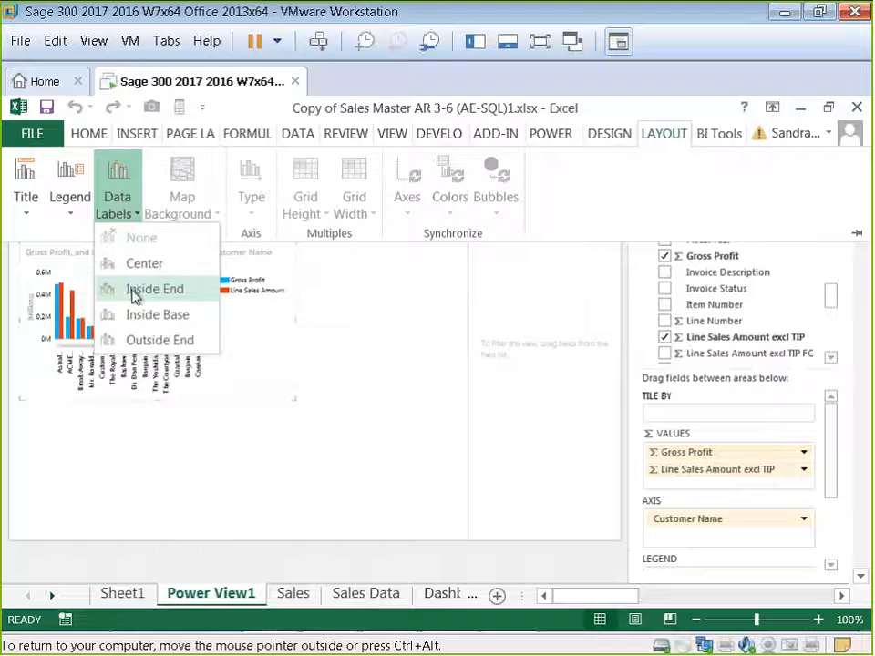
pyautogui.click(131, 340)
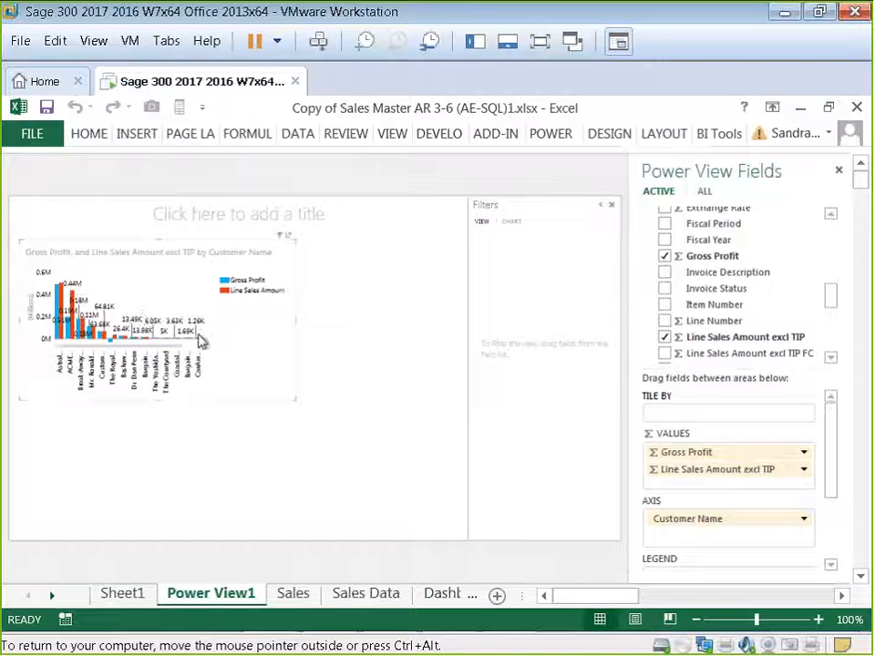
# Step: Move the chart legend to the bottom
pyautogui.click(663, 135)
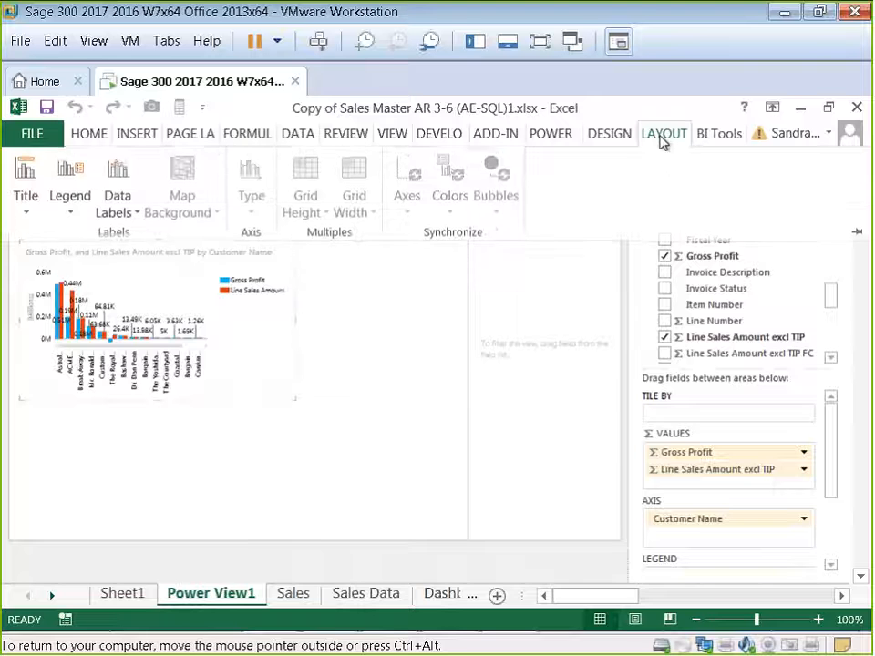
pyautogui.click(73, 217)
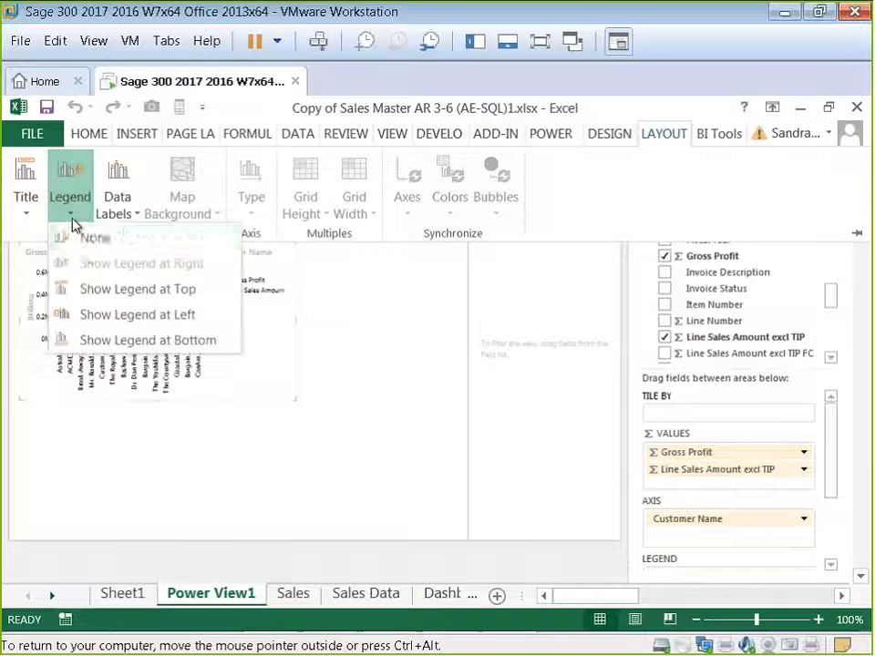
pyautogui.click(95, 342)
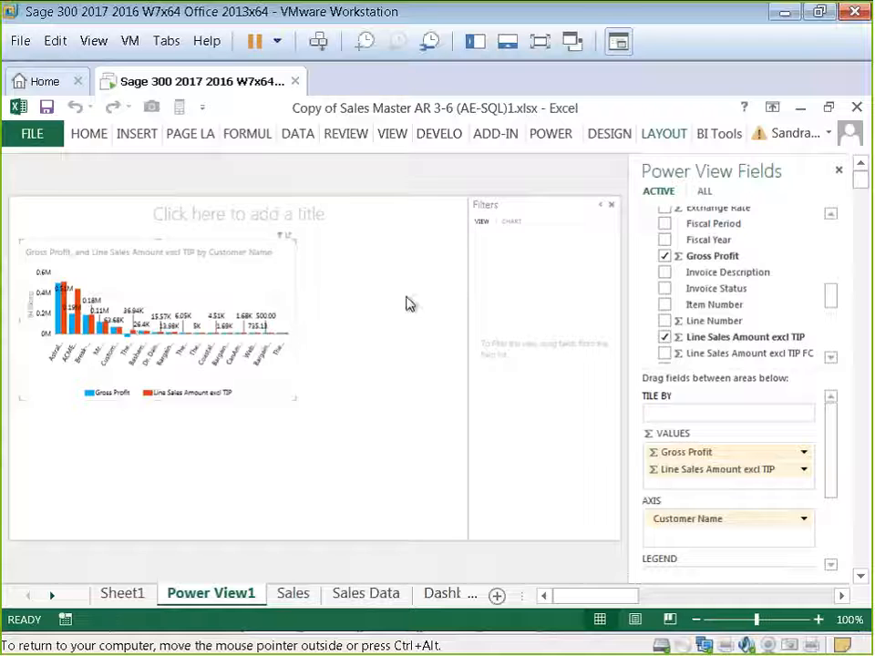
# Step: Remove the chart title and widen the chart to nearly fill the canvas
pyautogui.click(658, 137)
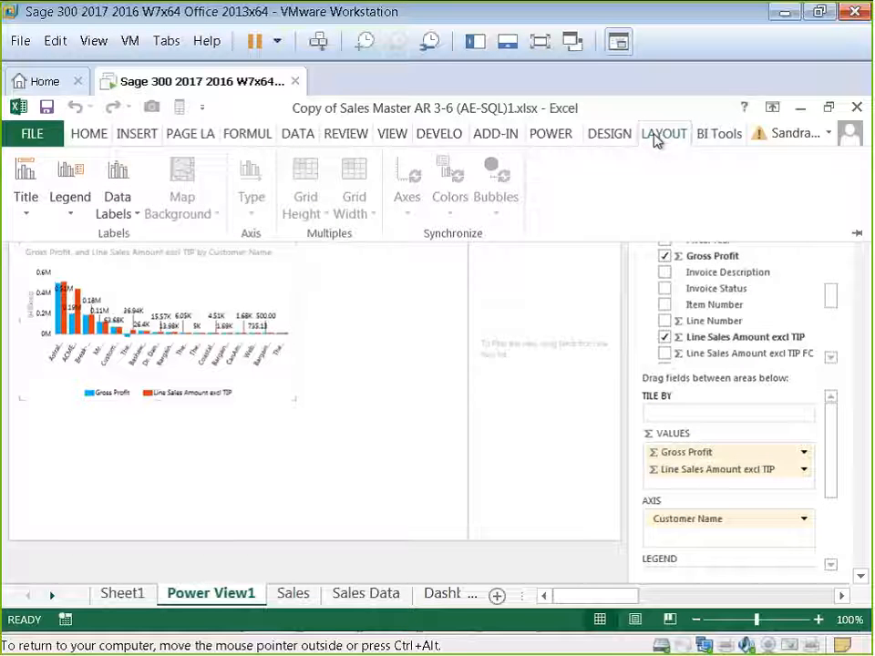
pyautogui.click(26, 217)
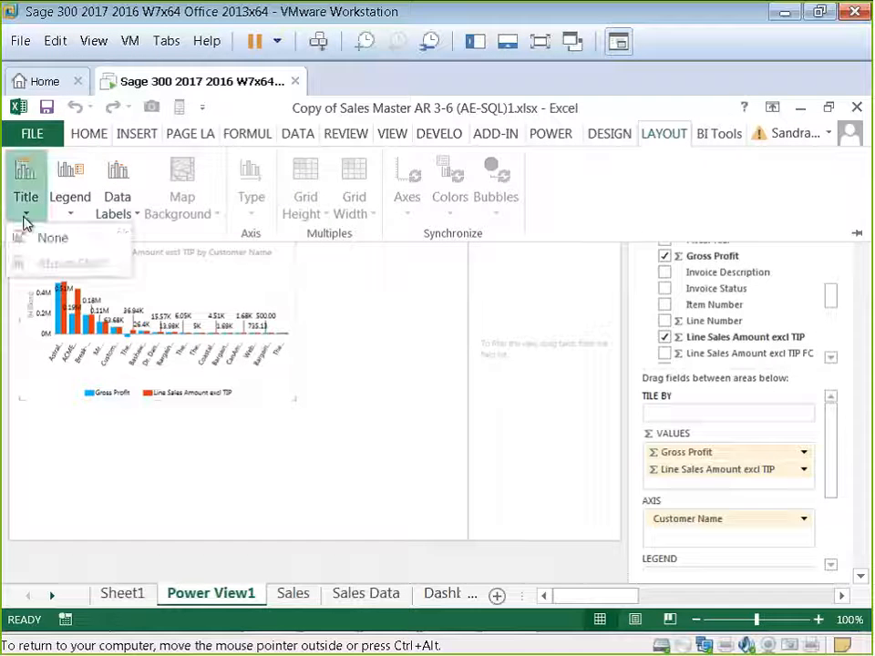
pyautogui.click(31, 239)
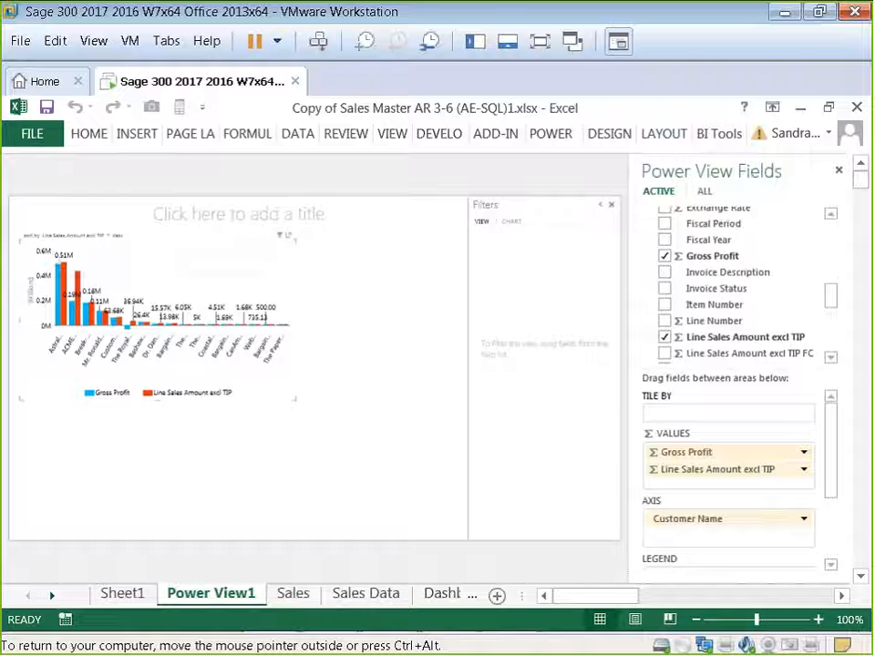
pyautogui.moveTo(298, 404); pyautogui.dragTo(438, 408)
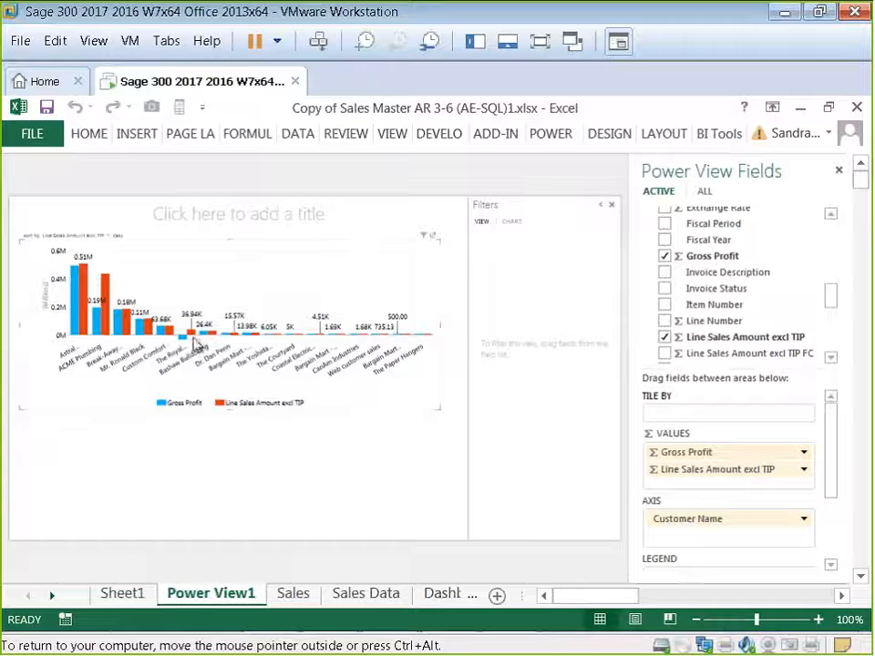
# Step: Hide the filters area and give the report the title Sales Dashboard
pyautogui.click(610, 207)
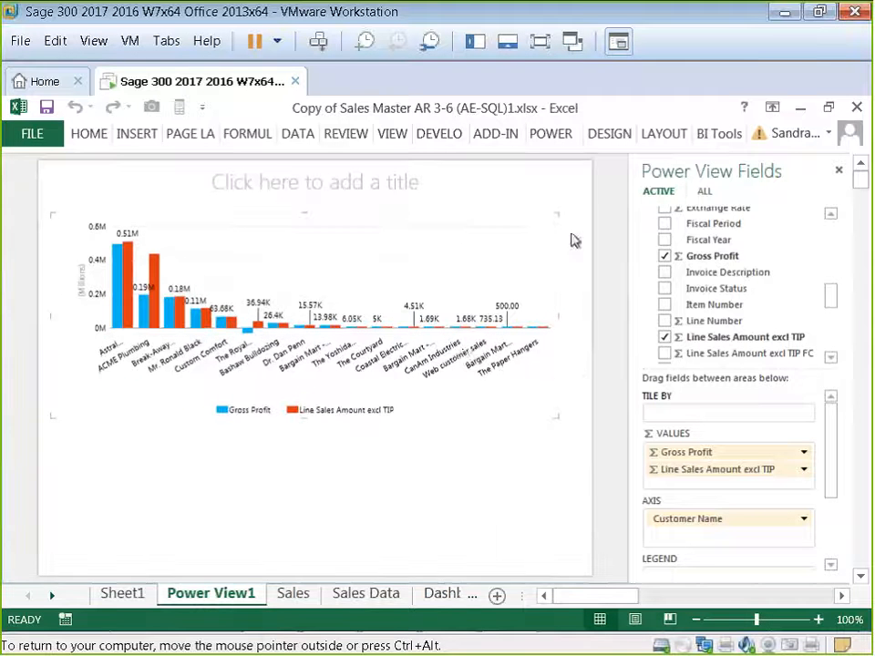
pyautogui.click(343, 190)
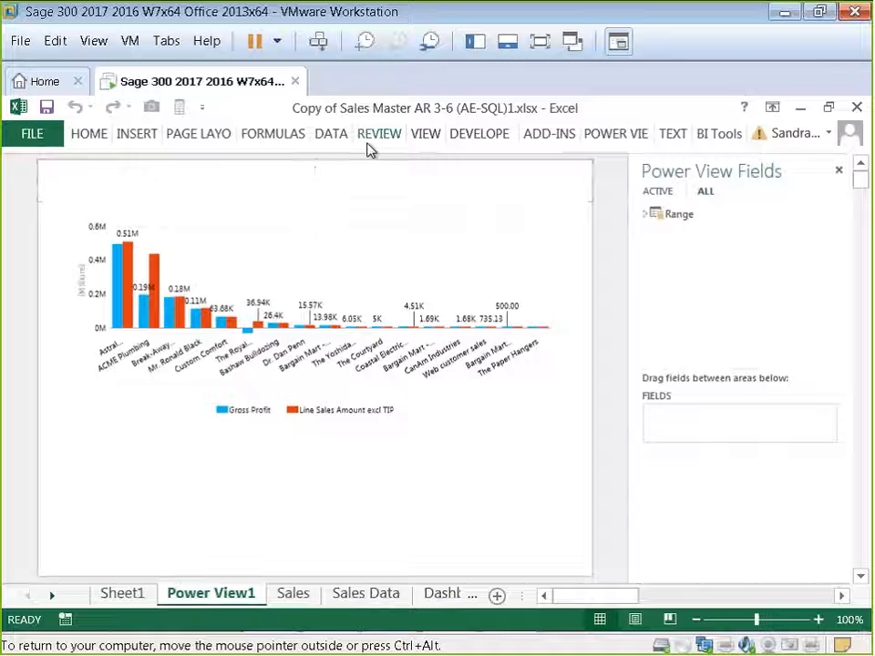
pyautogui.write('Sales Dashboar')
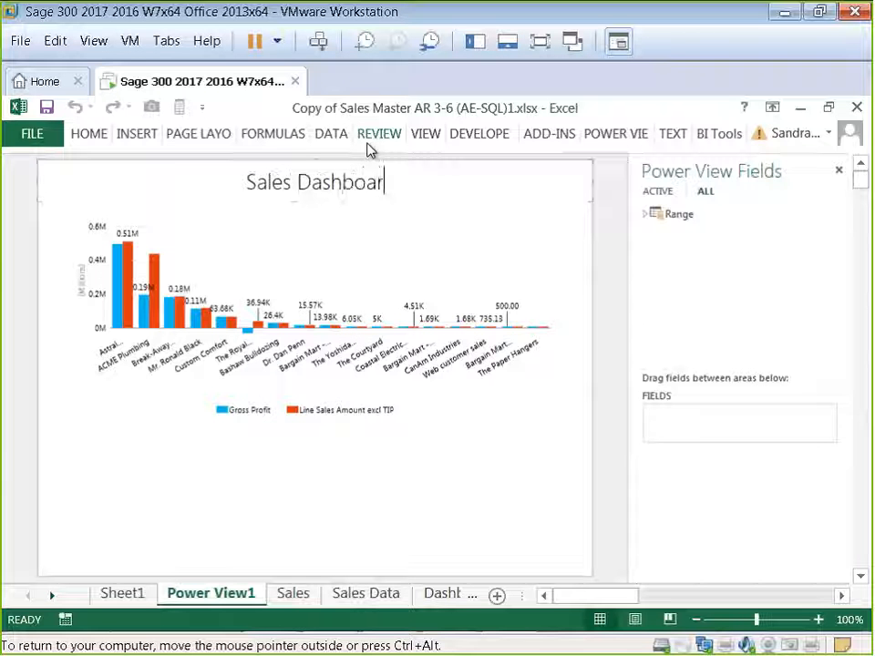
pyautogui.write('d')
# Step: Lower the chart's top edge slightly and add a Customer Sales text box positioned just above the chart
pyautogui.click(221, 274)
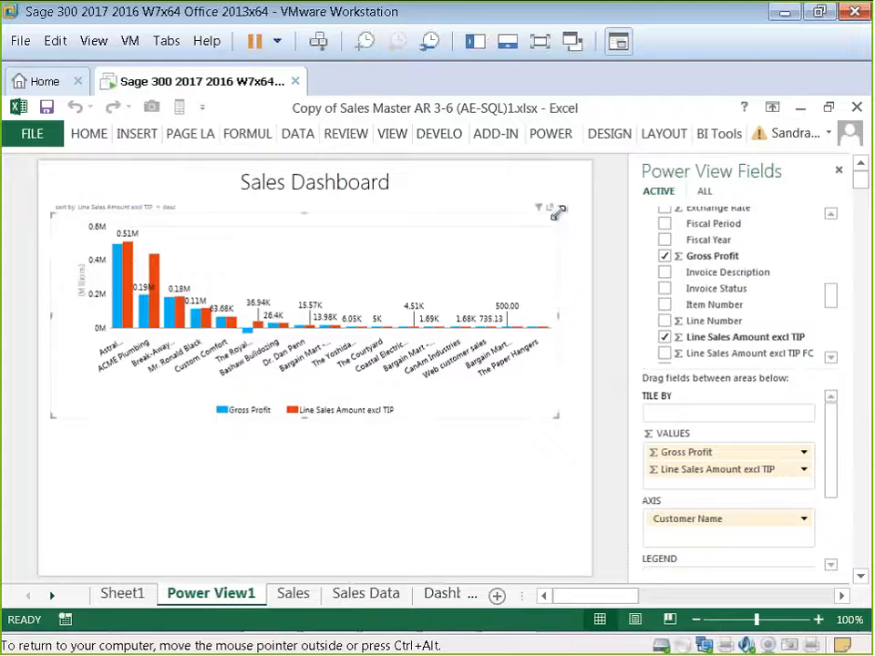
pyautogui.moveTo(558, 212); pyautogui.dragTo(552, 239)
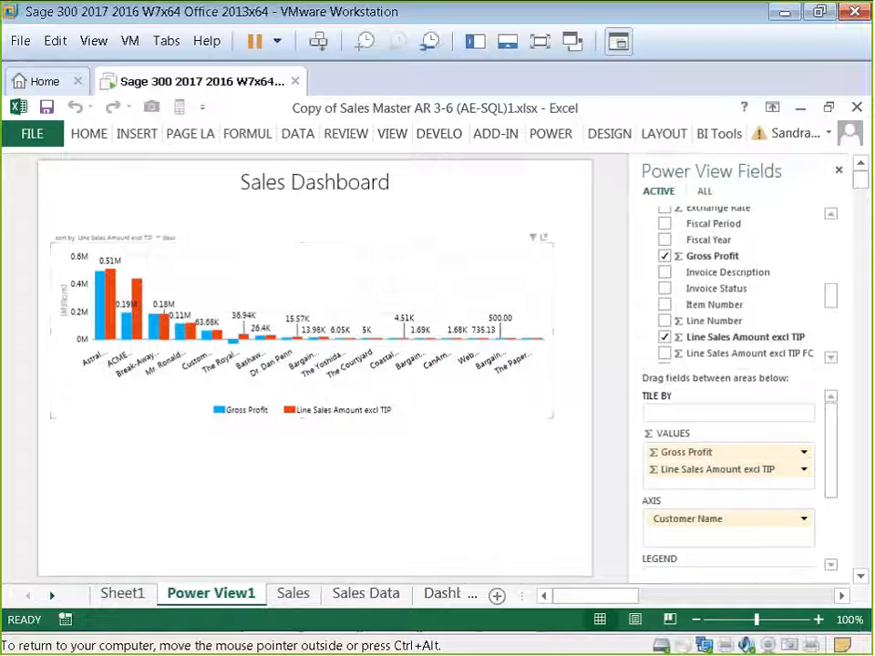
pyautogui.click(665, 133)
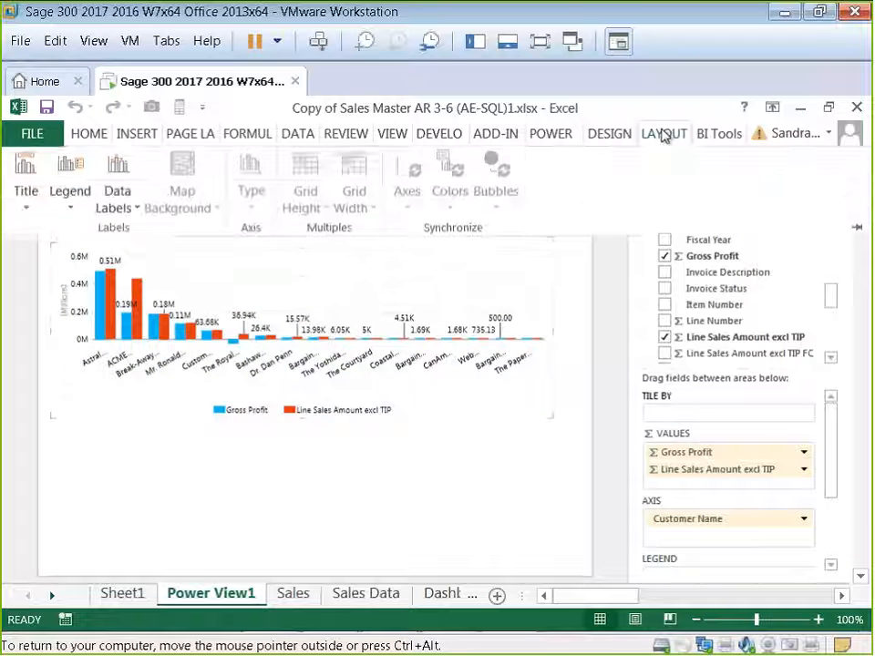
pyautogui.click(567, 134)
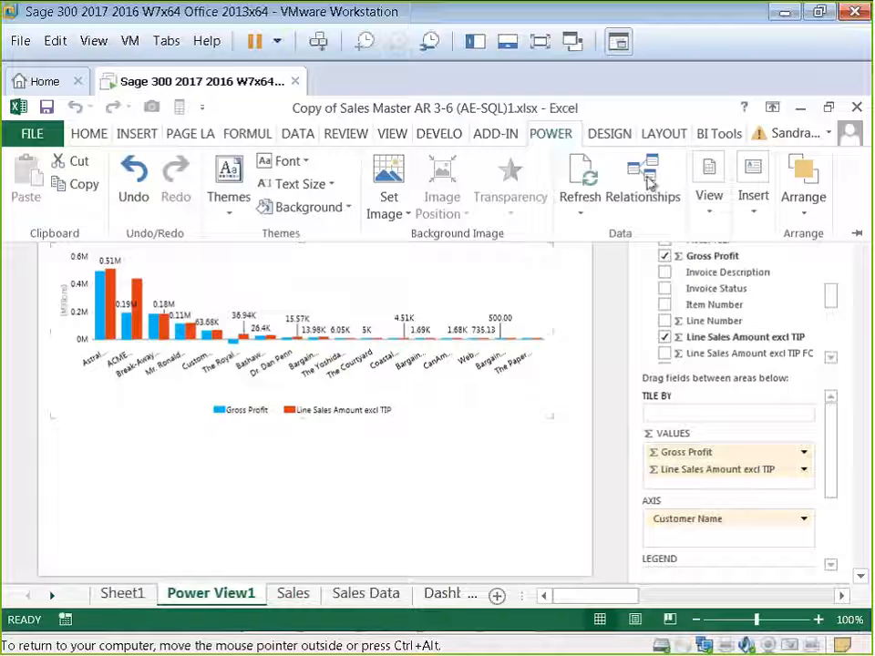
pyautogui.click(753, 216)
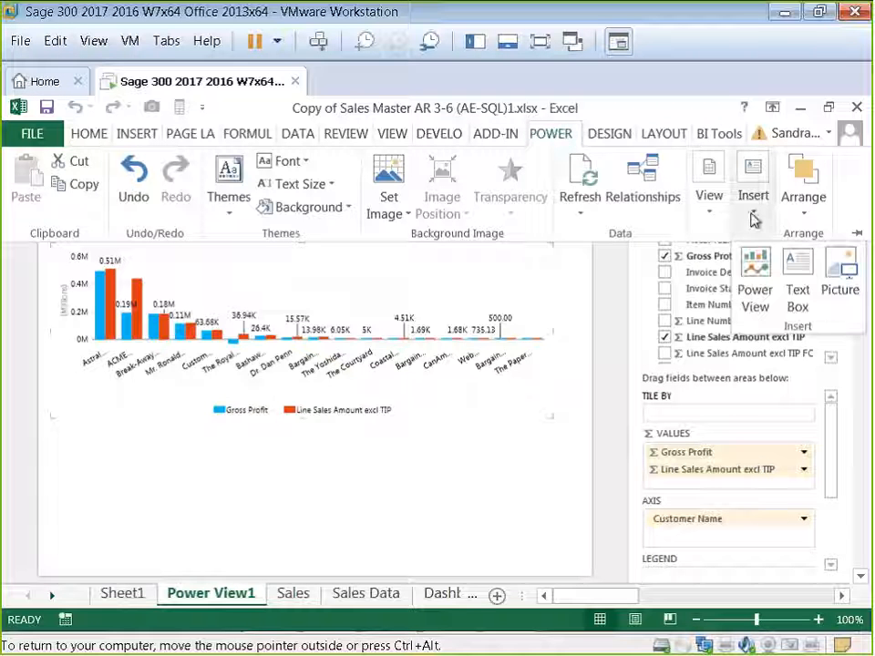
pyautogui.click(798, 267)
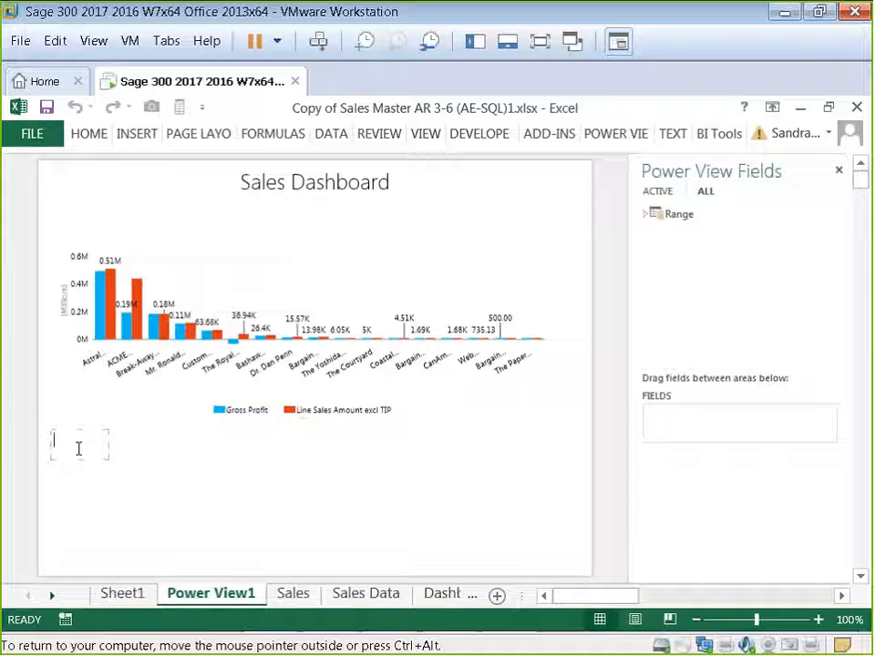
pyautogui.write('Customer Sales')
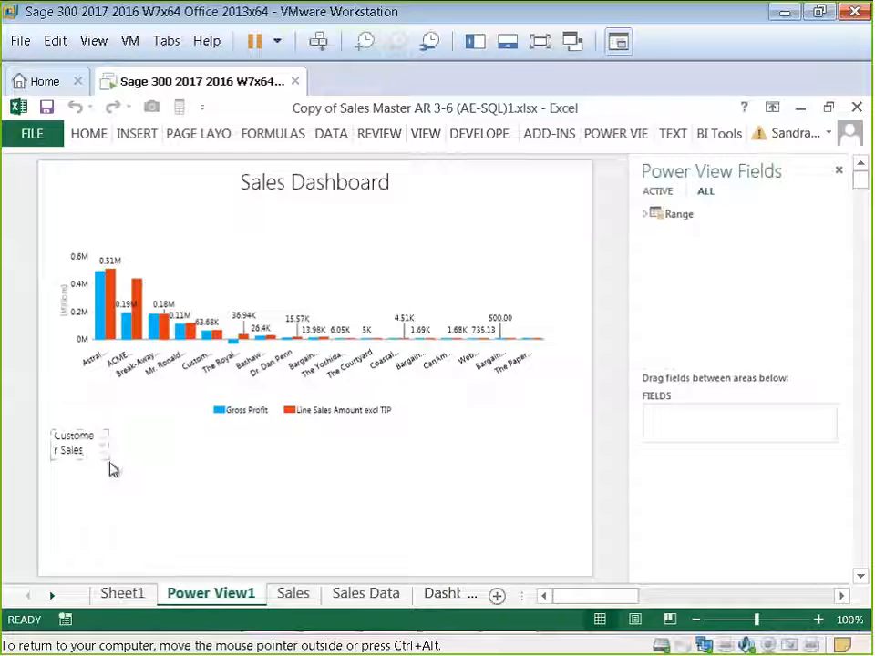
pyautogui.moveTo(112, 470); pyautogui.dragTo(130, 251)
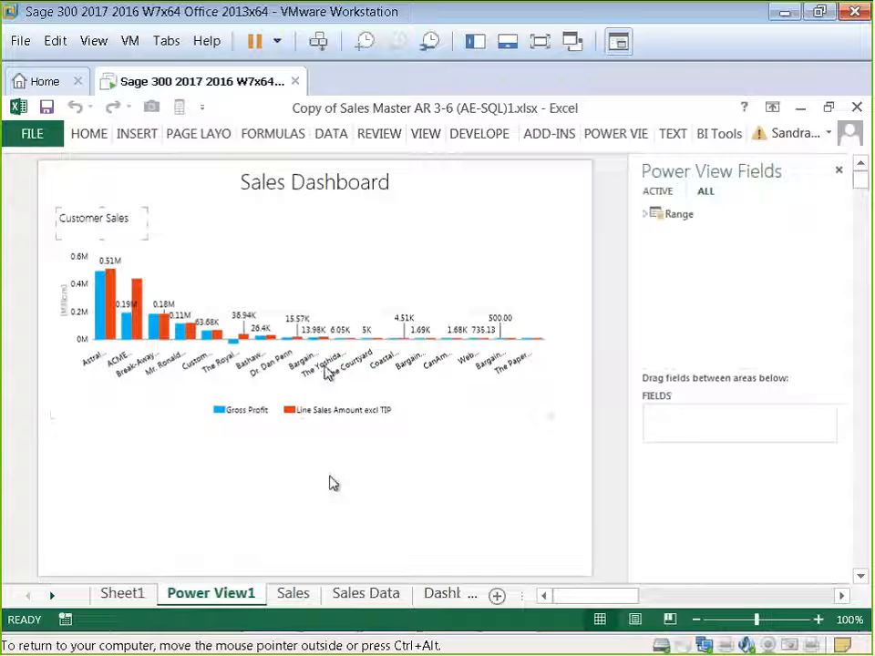
pyautogui.click(537, 504)
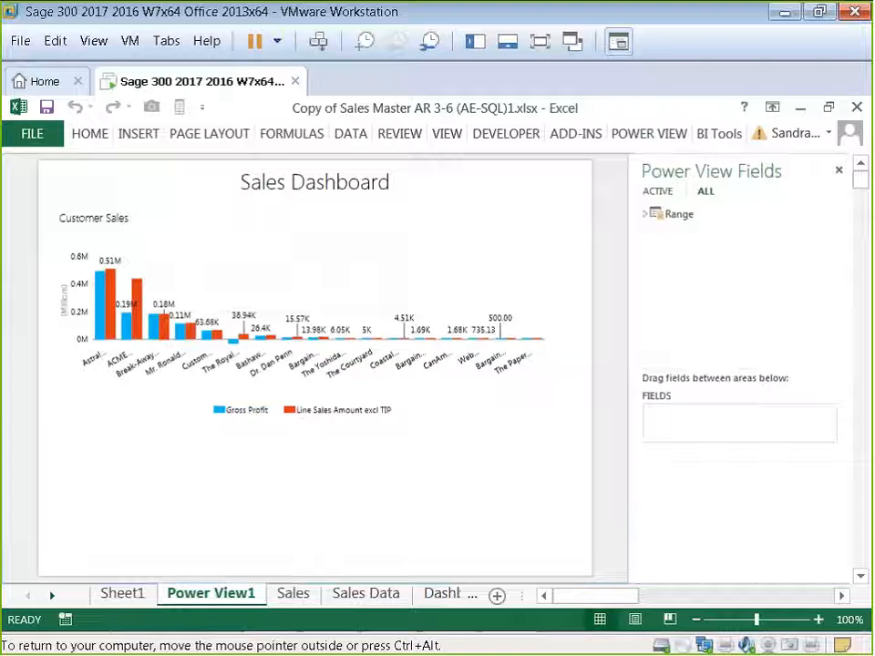
# Step: Add a SalesPerson Name1 table to the report and convert it into a slicer
pyautogui.click(646, 215)
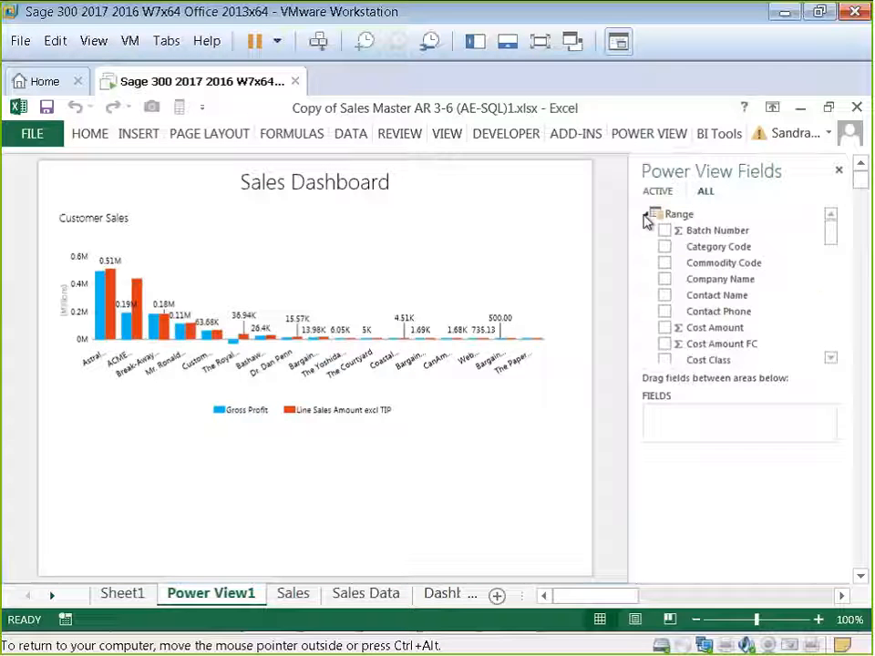
pyautogui.moveTo(836, 238); pyautogui.dragTo(831, 332)
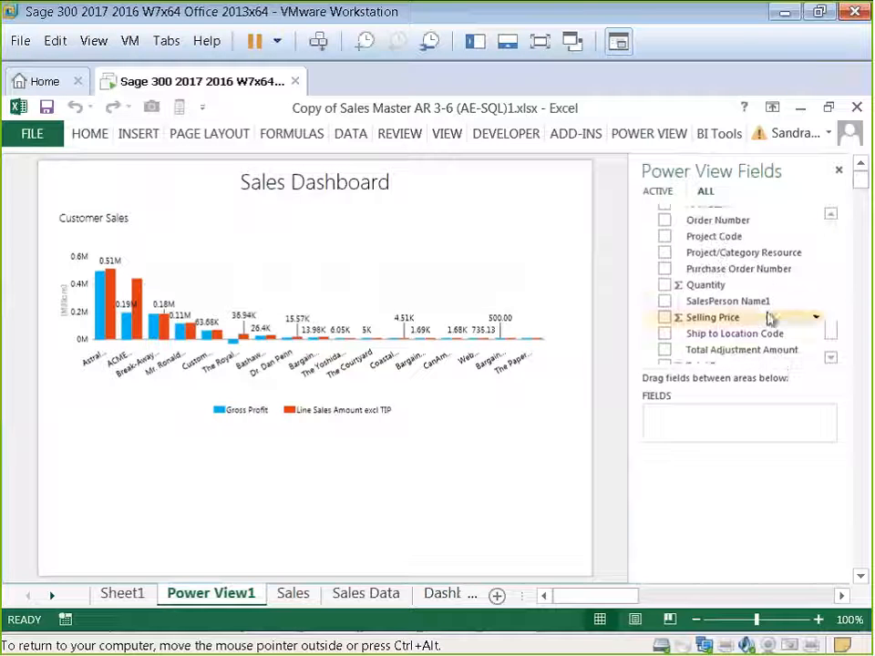
pyautogui.click(665, 302)
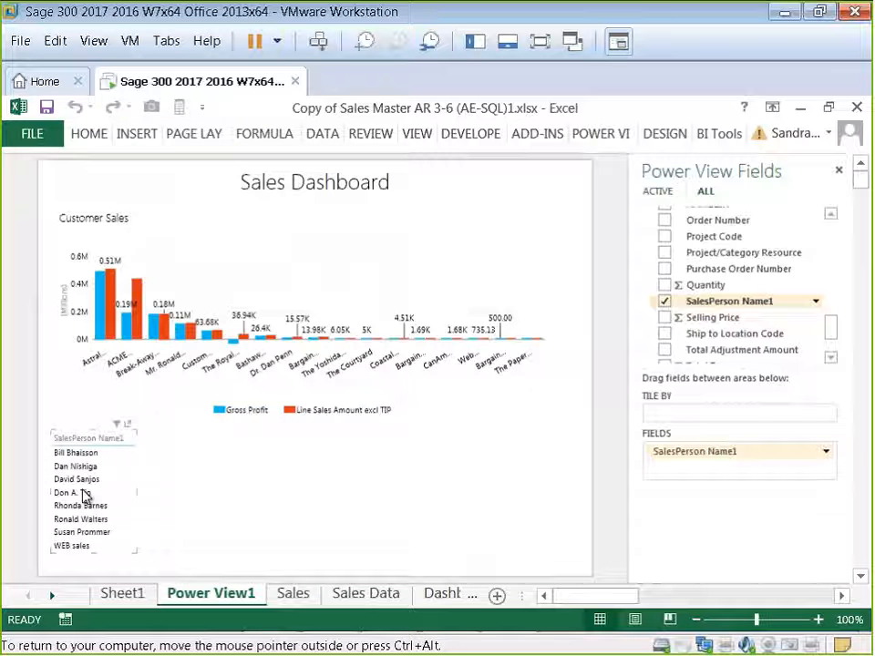
pyautogui.click(665, 134)
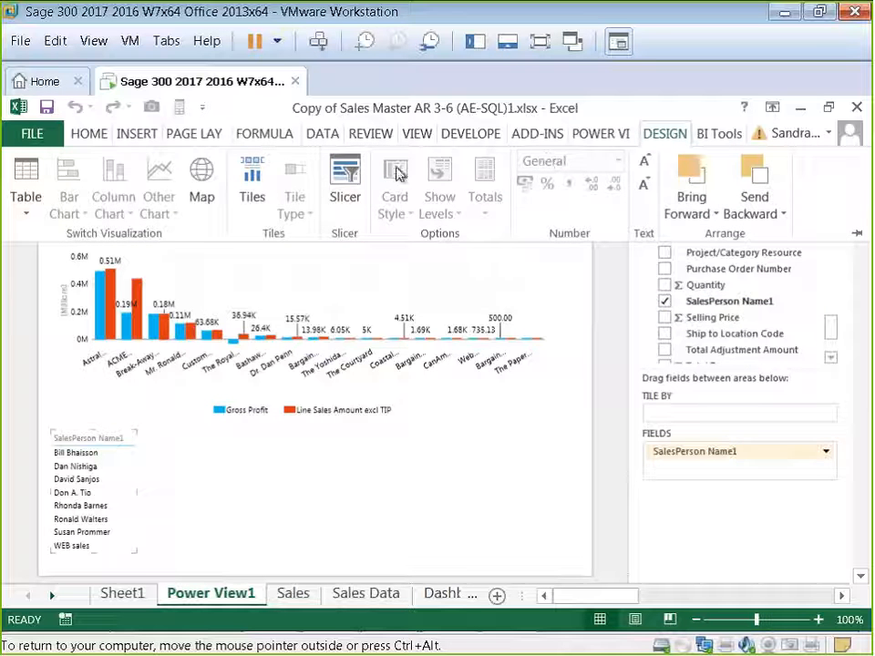
pyautogui.click(352, 175)
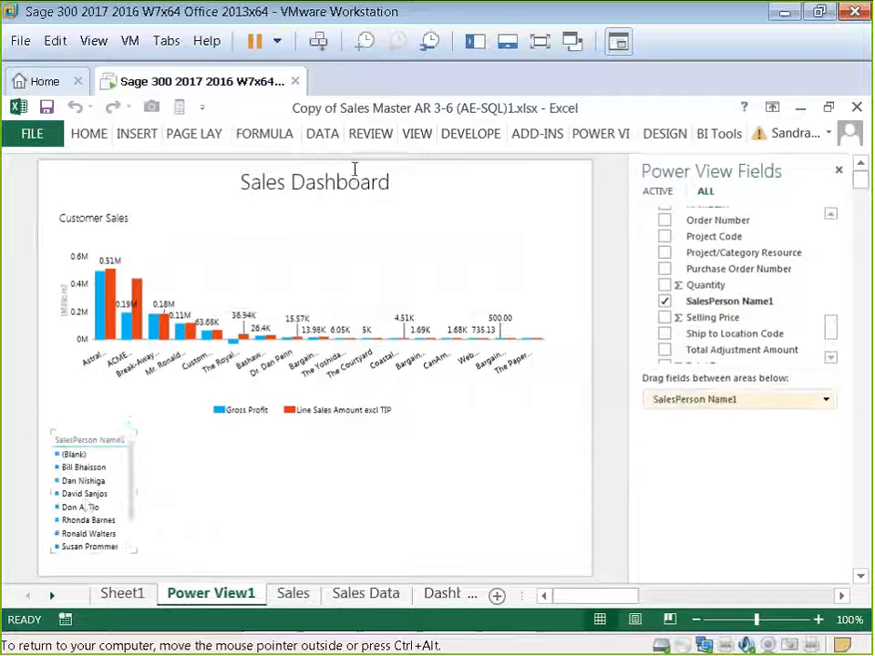
# Step: Test the slicer by selecting various salespeople to filter the chart, then clear the slicer filter
pyautogui.click(84, 498)
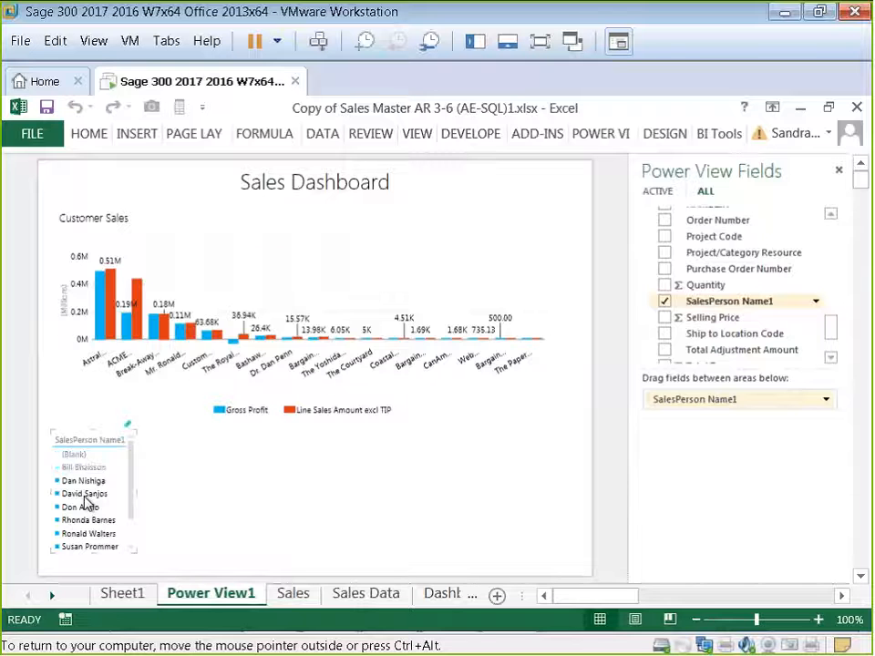
pyautogui.click(83, 481)
pyautogui.click(84, 468)
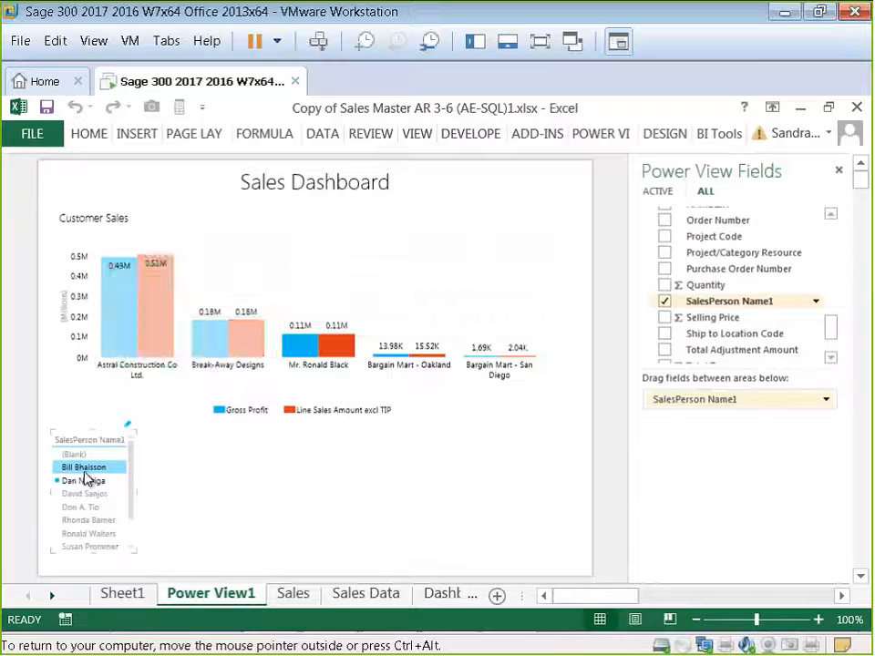
pyautogui.click(82, 508)
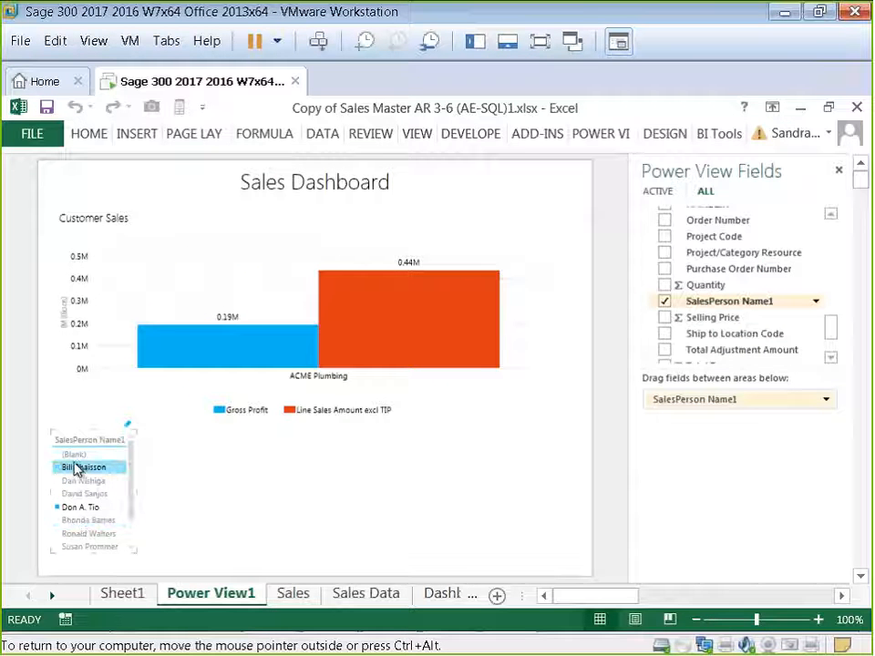
pyautogui.keyDown('ctrl'); pyautogui.click(78, 469); pyautogui.keyUp('ctrl')
pyautogui.keyDown('ctrl'); pyautogui.click(84, 480); pyautogui.keyUp('ctrl')
pyautogui.keyDown('ctrl'); pyautogui.click(87, 494); pyautogui.keyUp('ctrl')
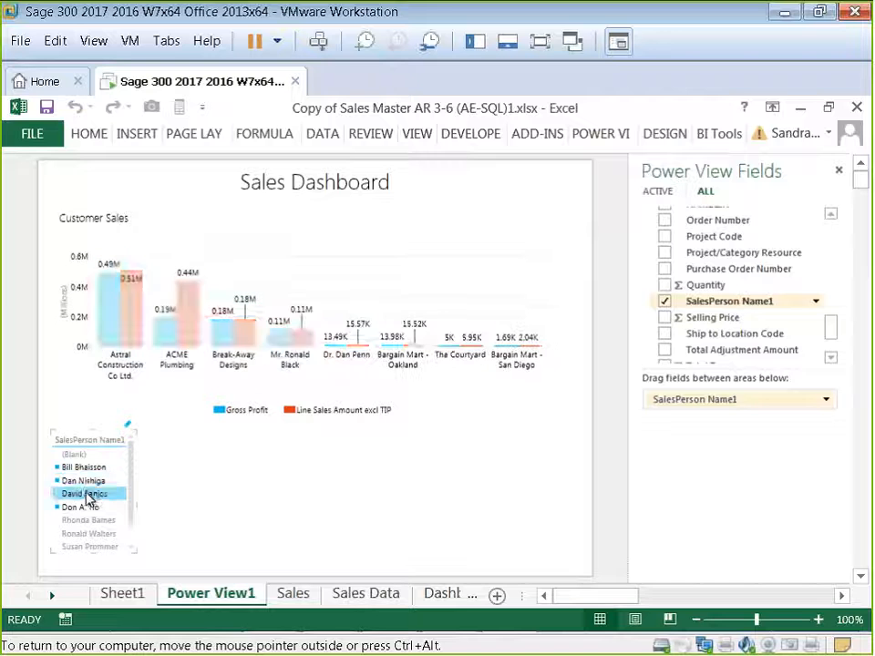
pyautogui.click(128, 427)
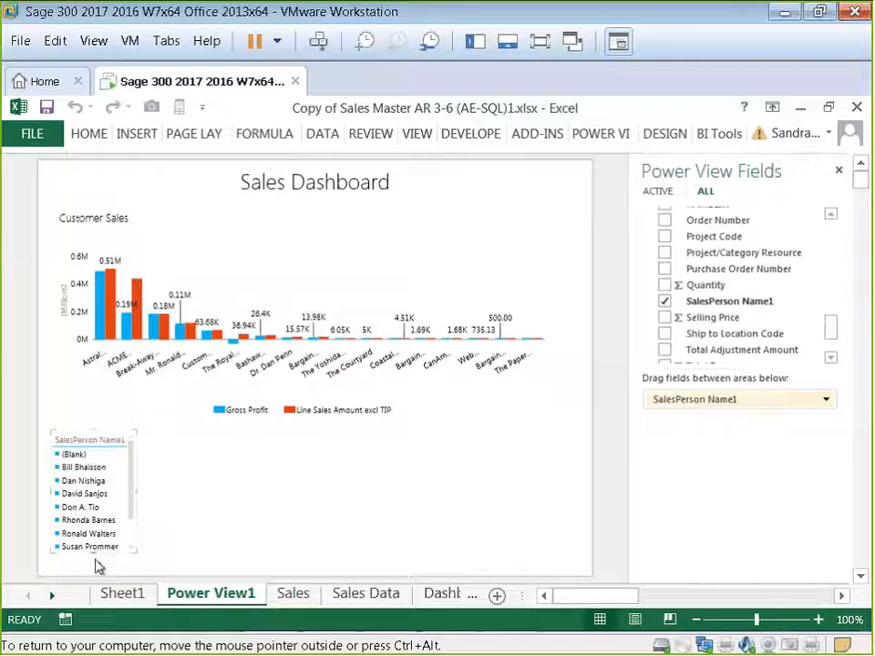
# Step: Move the slicer beside the report title and shrink the chart so it no longer overlaps the slicer
pyautogui.moveTo(73, 558); pyautogui.dragTo(540, 296)
pyautogui.click(537, 415)
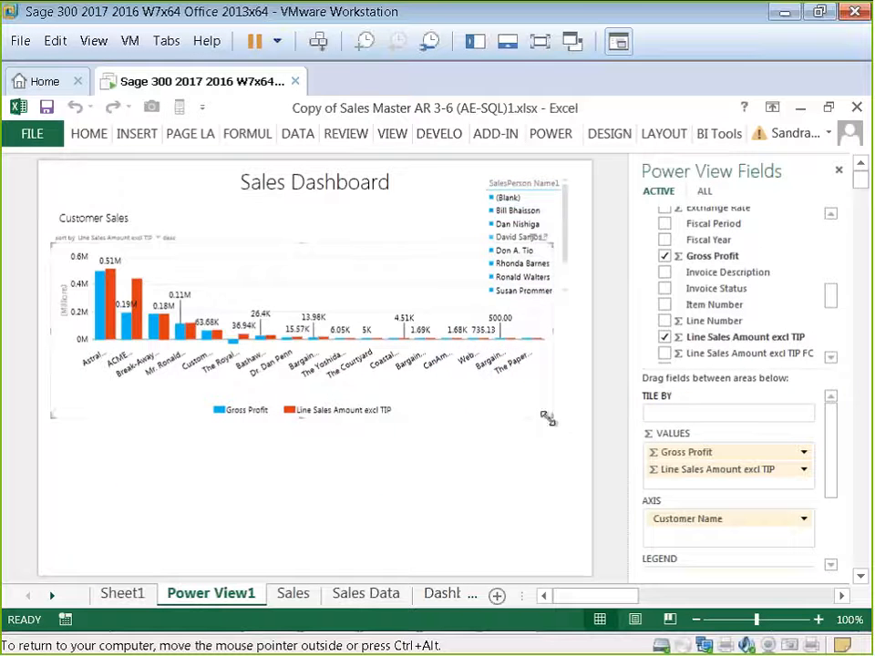
pyautogui.moveTo(547, 417); pyautogui.dragTo(477, 391)
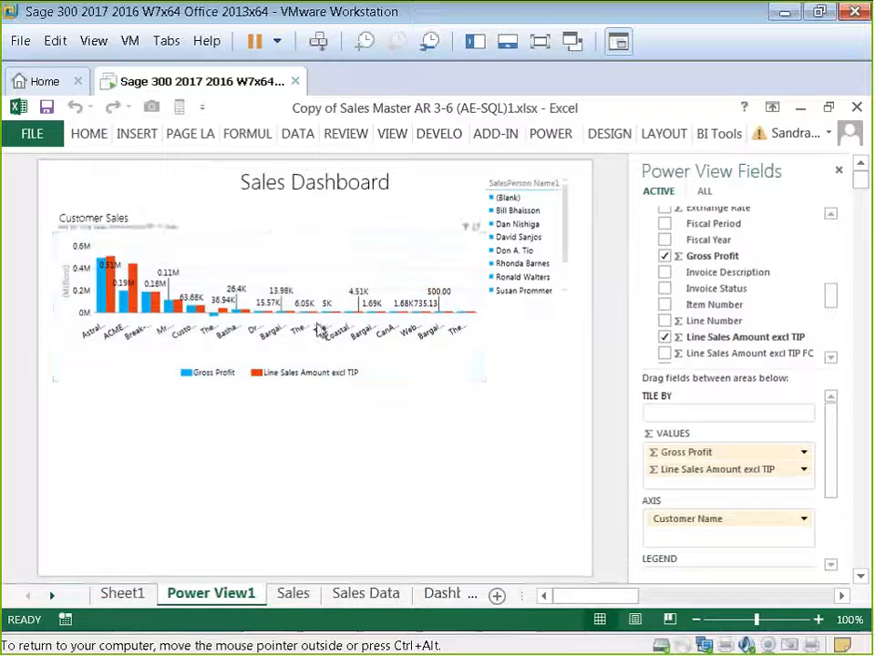
pyautogui.click(539, 446)
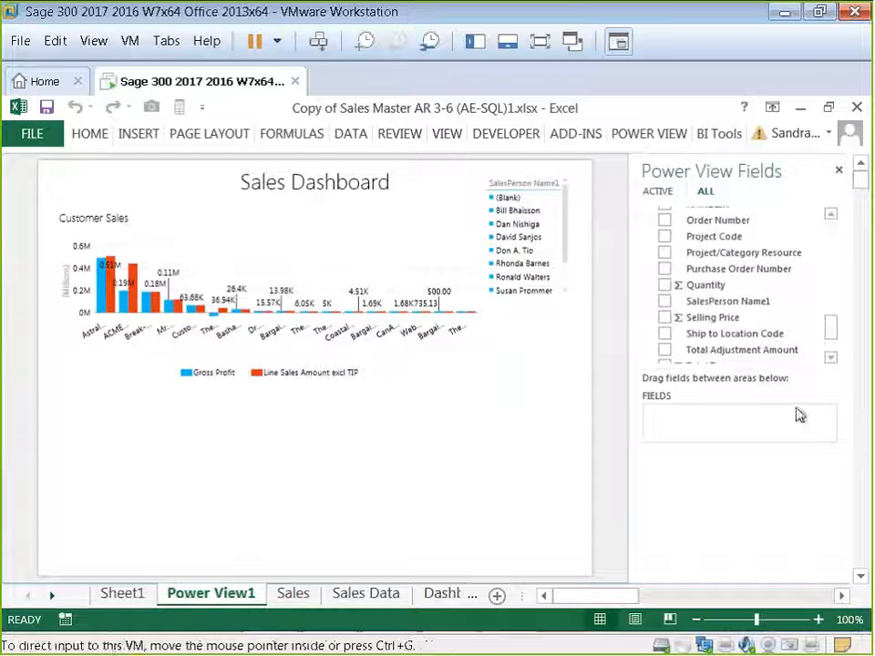
# Step: Add a table of NAMECITY with Line Sales Amount excl TIP below the chart and switch it to a map
pyautogui.moveTo(832, 337); pyautogui.dragTo(833, 309)
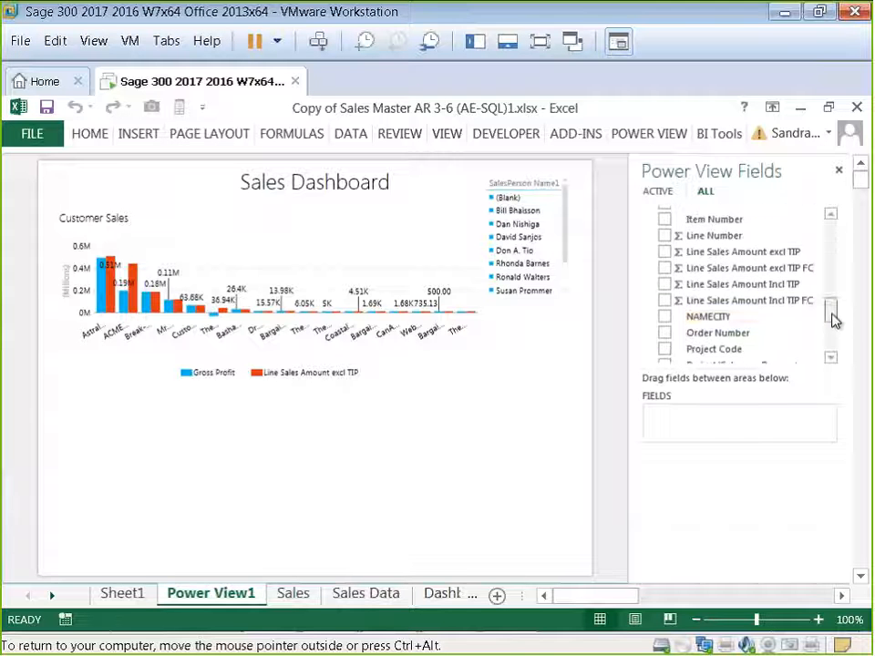
pyautogui.click(665, 317)
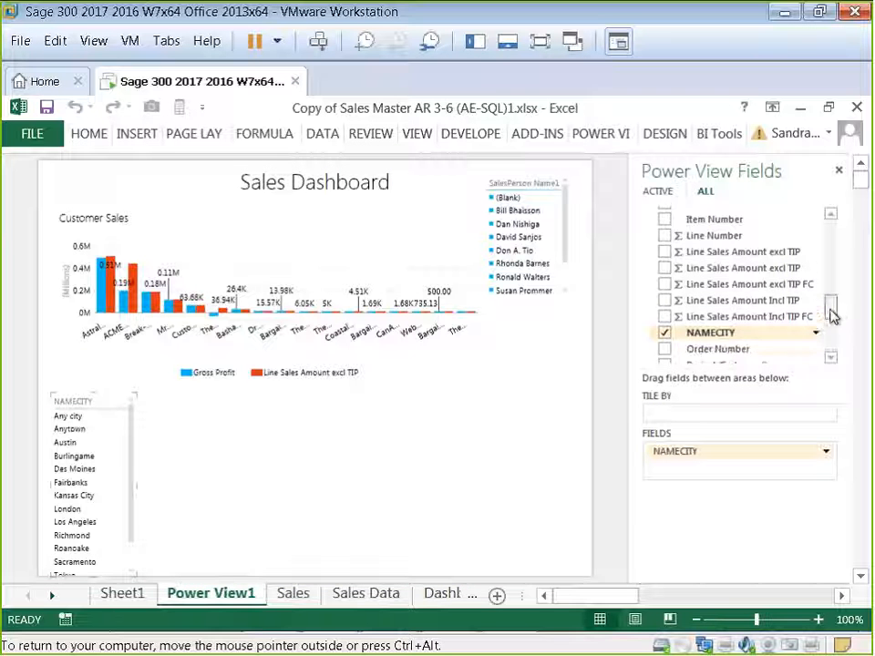
pyautogui.scroll(1, 832, 309)
pyautogui.click(666, 284)
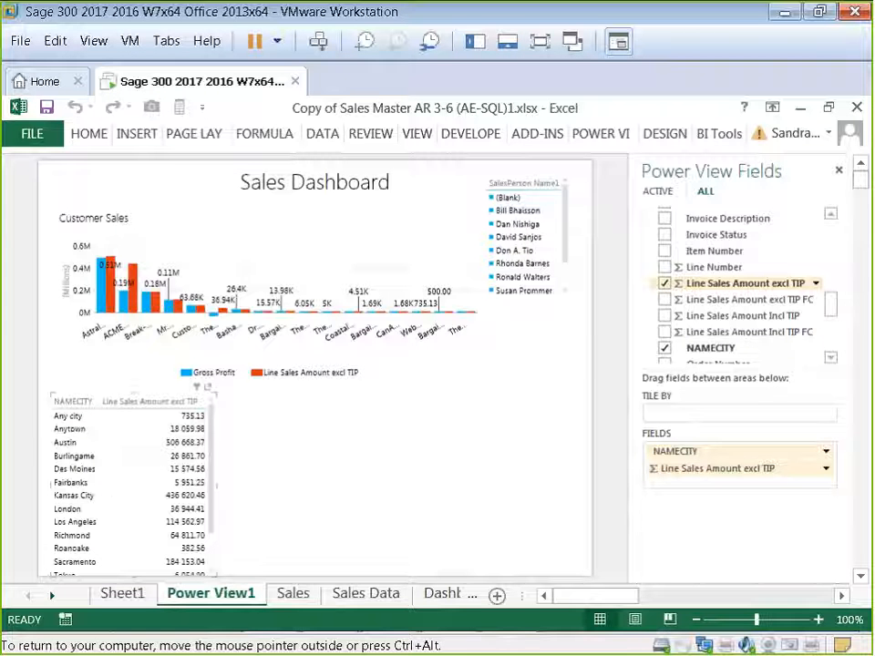
pyautogui.click(658, 135)
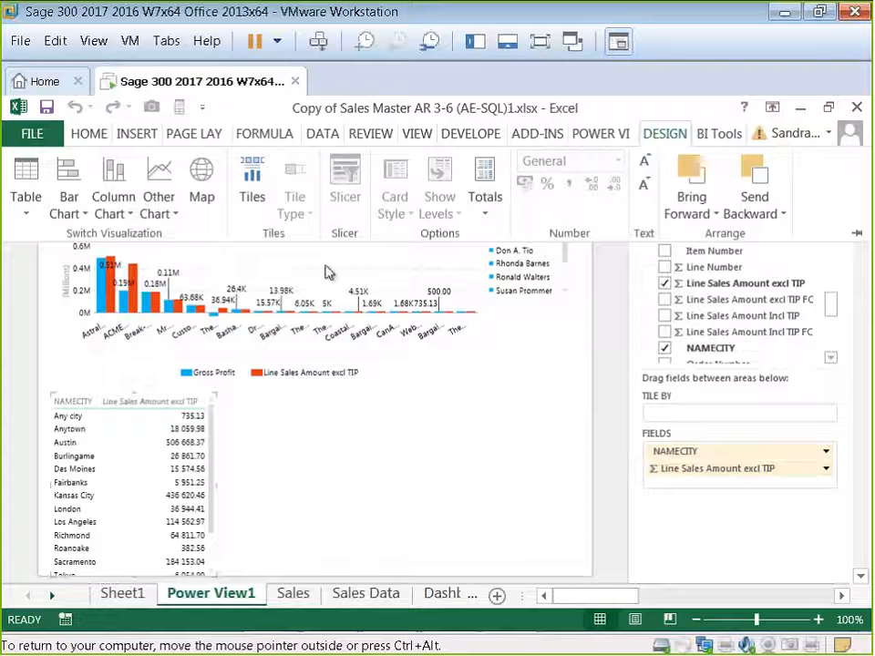
pyautogui.click(202, 185)
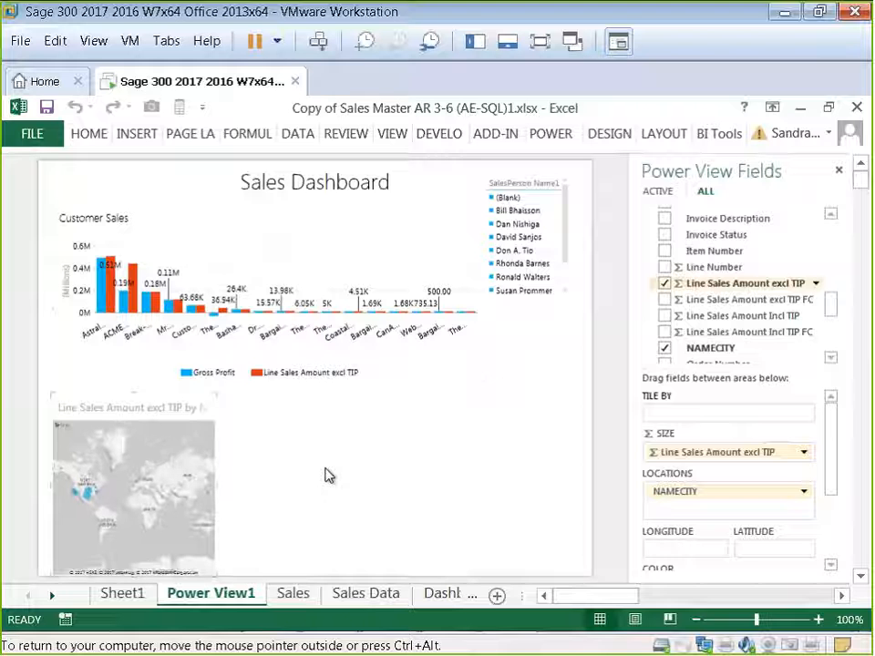
# Step: Widen the map, pop it out full size to inspect the city bubbles, and restore it
pyautogui.moveTo(219, 482); pyautogui.dragTo(327, 493)
pyautogui.click(320, 389)
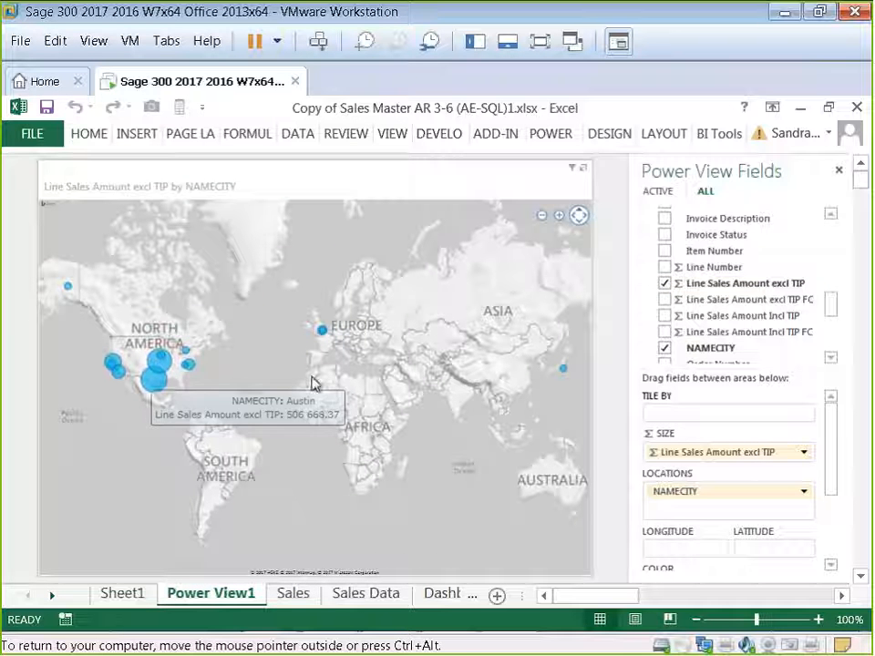
pyautogui.moveTo(326, 341)
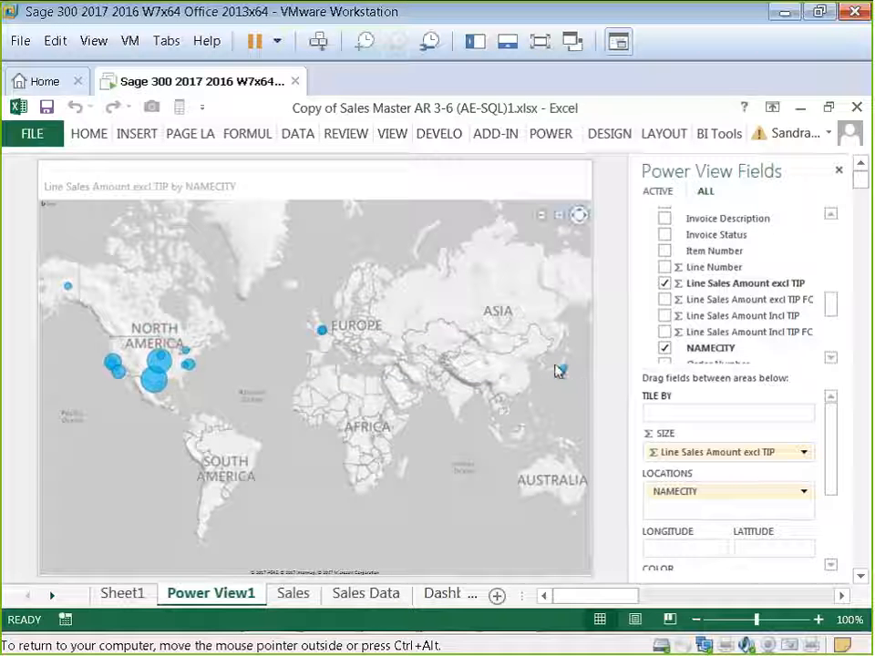
pyautogui.moveTo(563, 368)
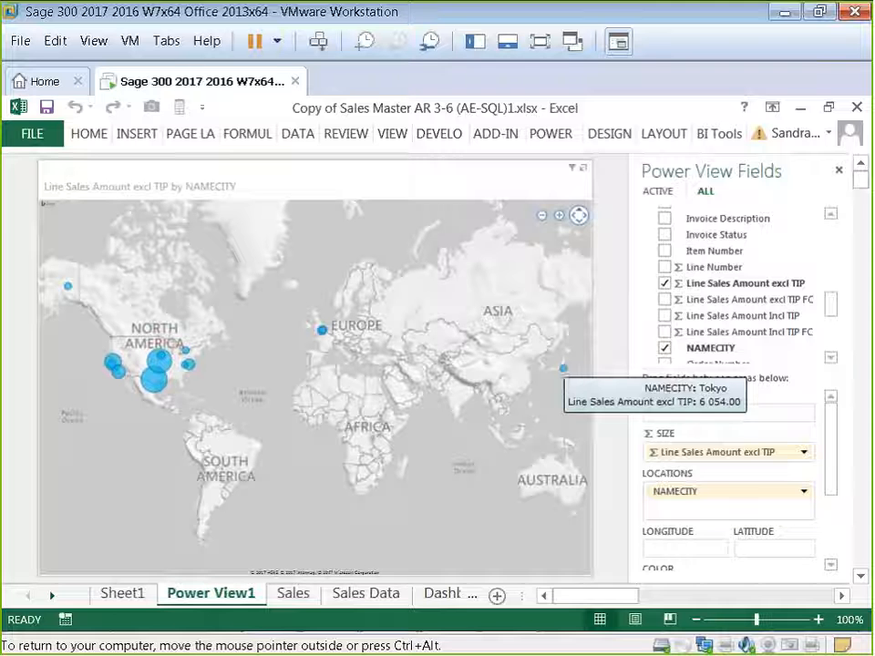
pyautogui.click(583, 169)
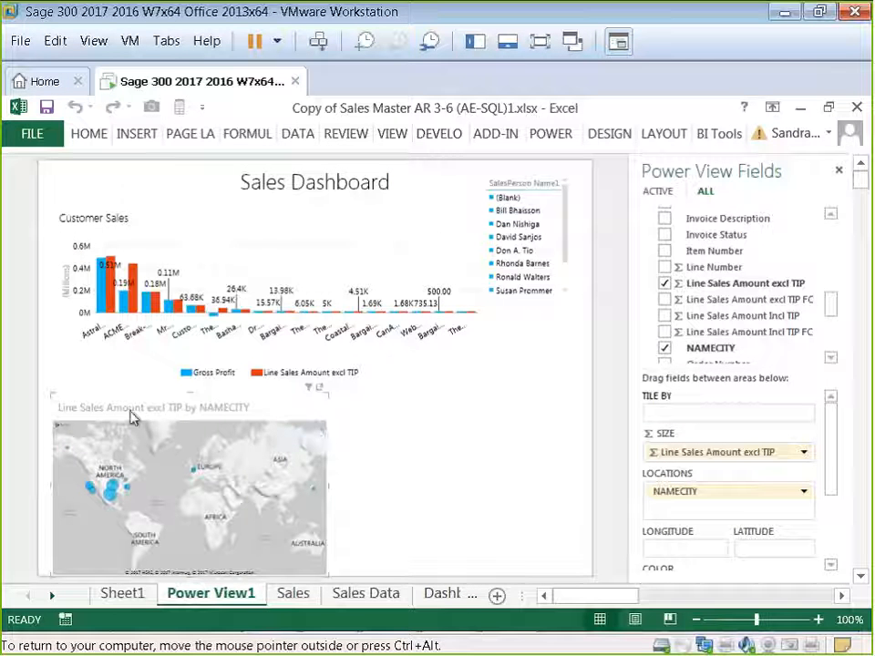
pyautogui.moveTo(208, 434)
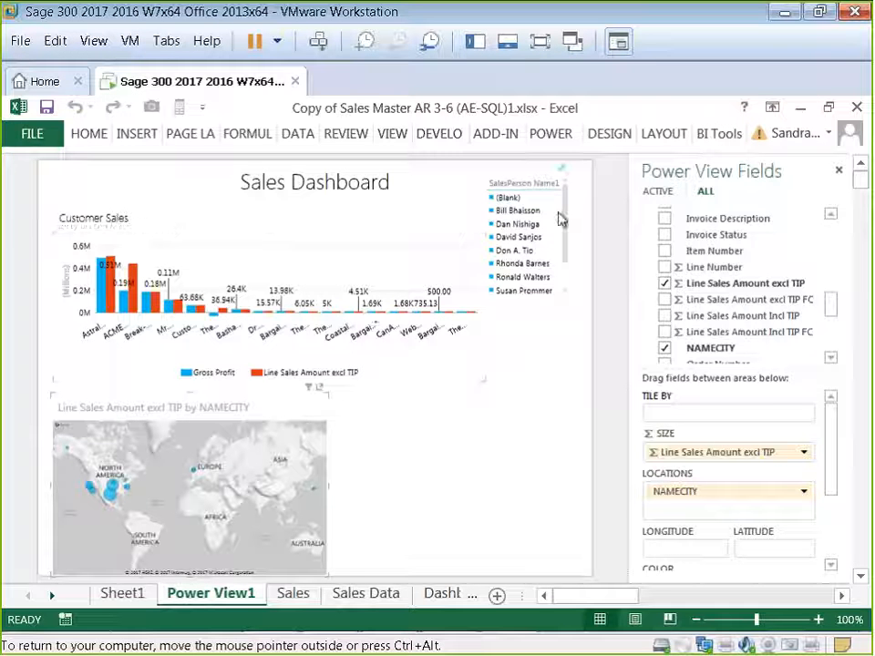
# Step: Set the map background to Aerial (Satellite Photo) and show data labels above the map's city bubbles
pyautogui.click(650, 135)
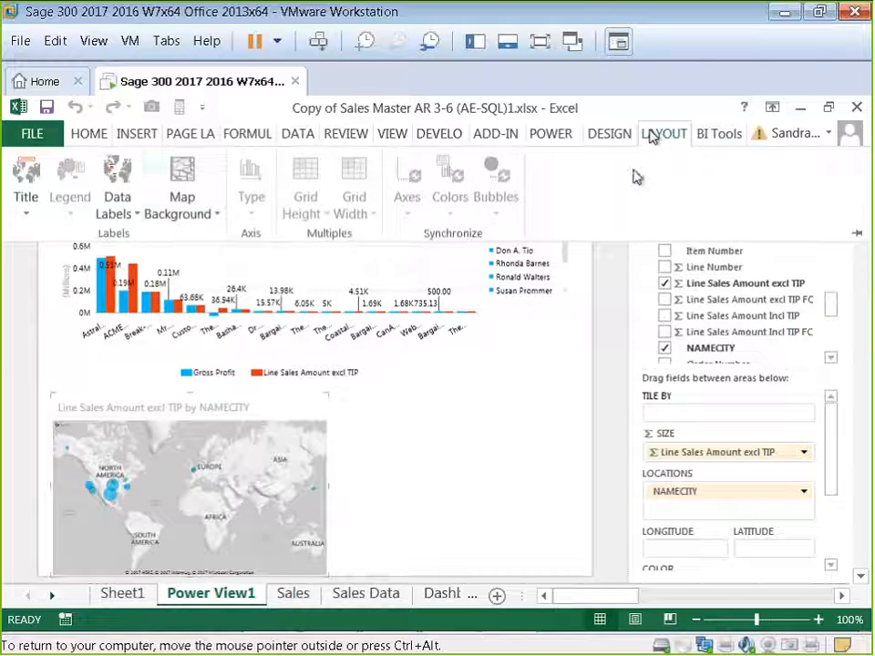
pyautogui.click(217, 219)
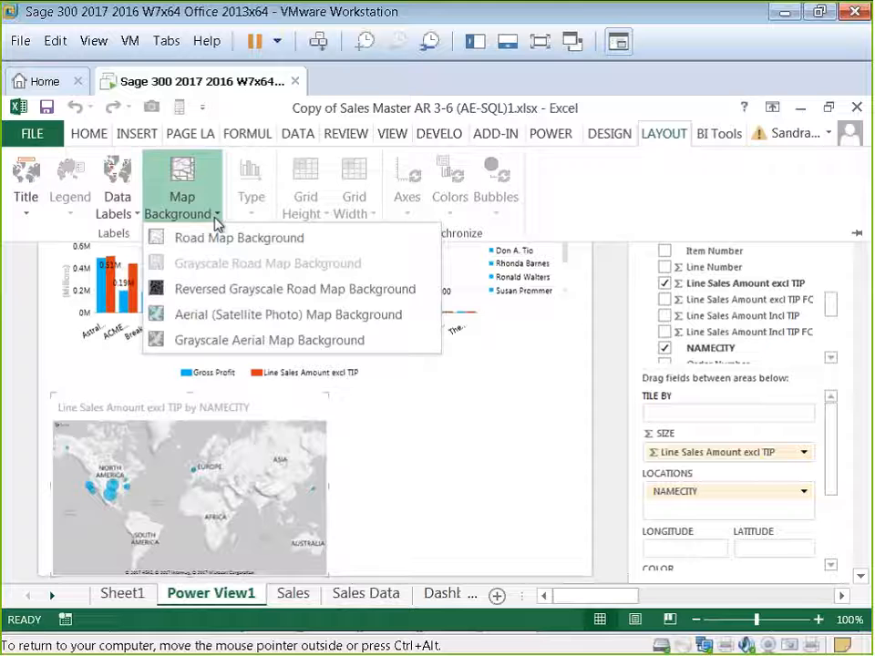
pyautogui.click(195, 315)
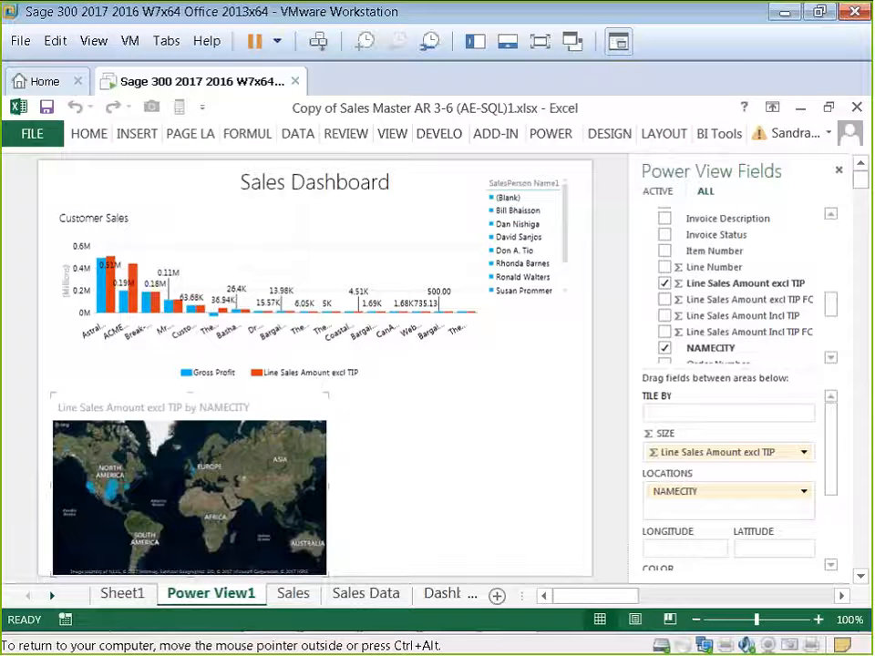
pyautogui.click(664, 135)
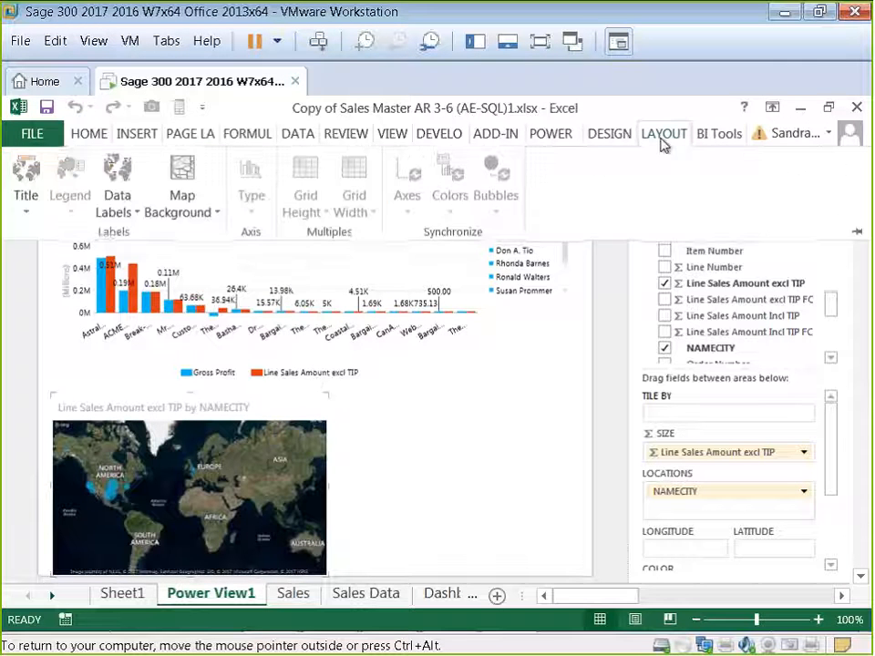
pyautogui.click(128, 213)
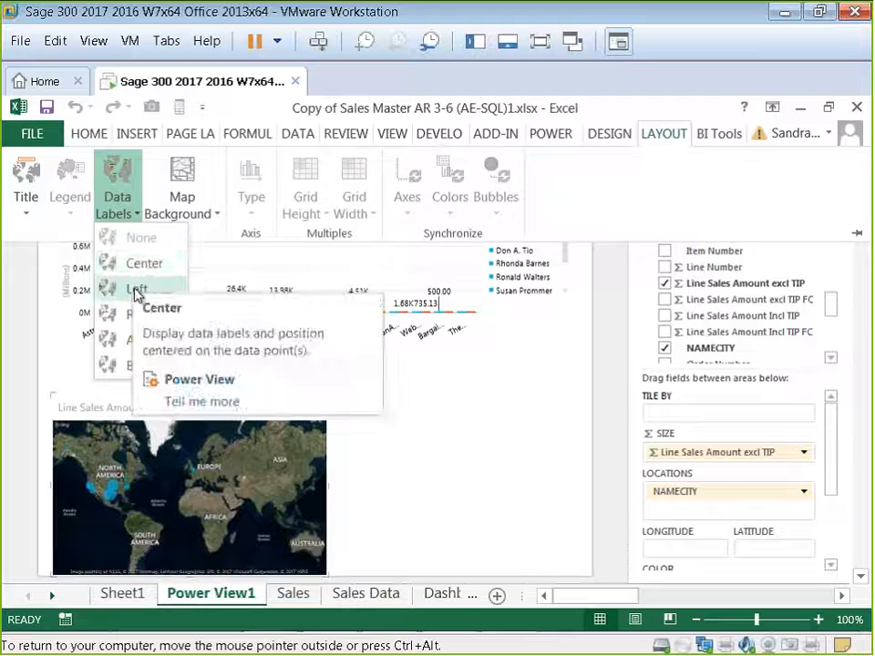
pyautogui.click(128, 347)
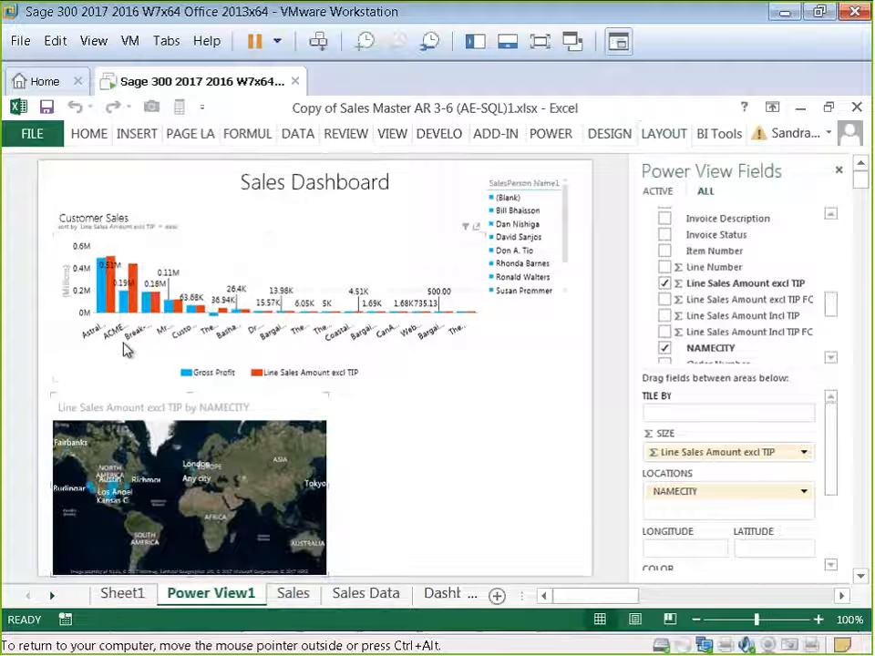
# Step: Pop the map out full size to inspect the labelled cities, then pop it back in and deselect it
pyautogui.click(322, 388)
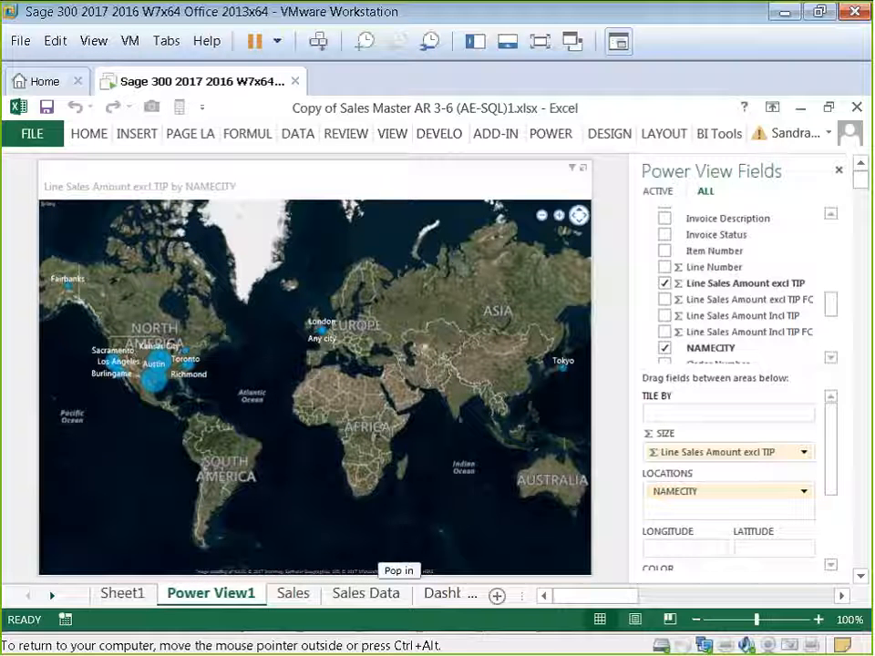
pyautogui.click(582, 170)
pyautogui.click(447, 472)
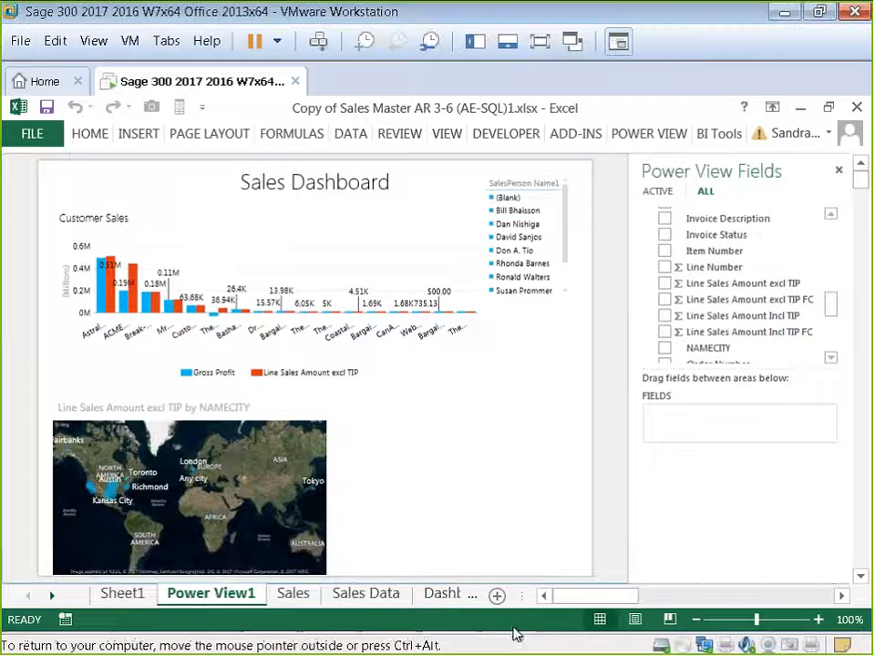
# Step: Switch to Report Manager and select the Copy of Sales Master AR 3-6 (AE-SQL) report in the Sales folder
pyautogui.moveTo(462, 634)
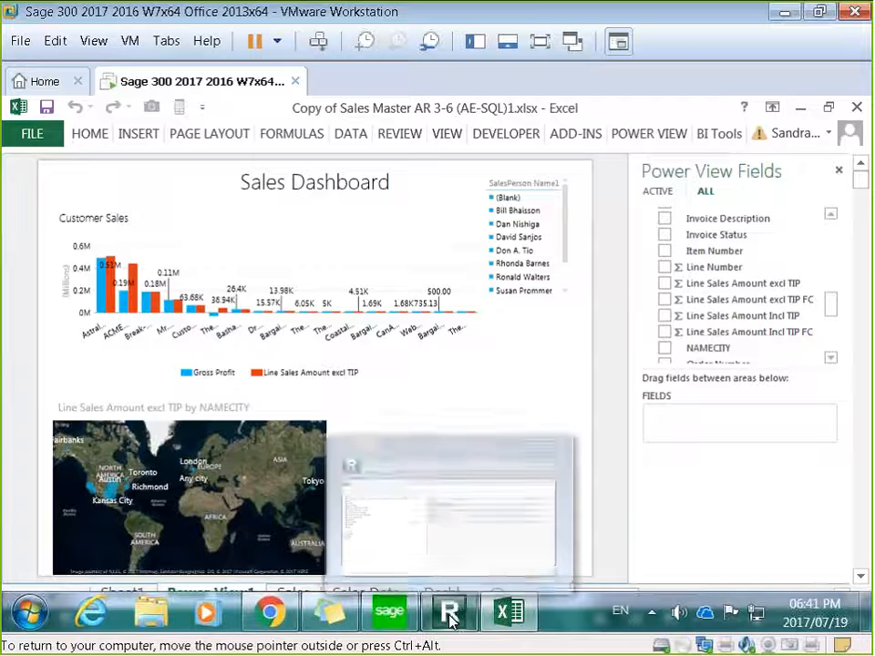
pyautogui.click(451, 620)
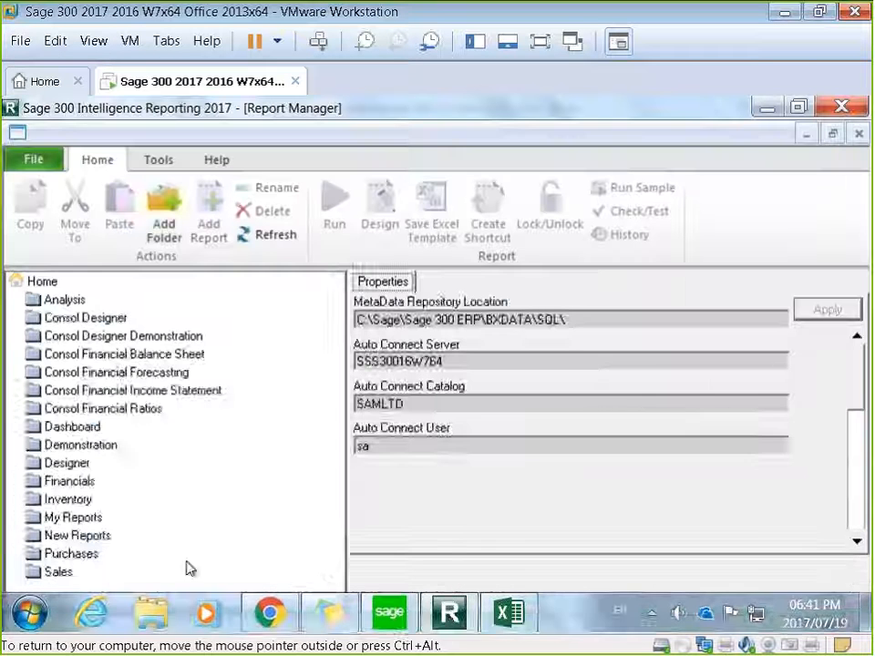
pyautogui.click(84, 576)
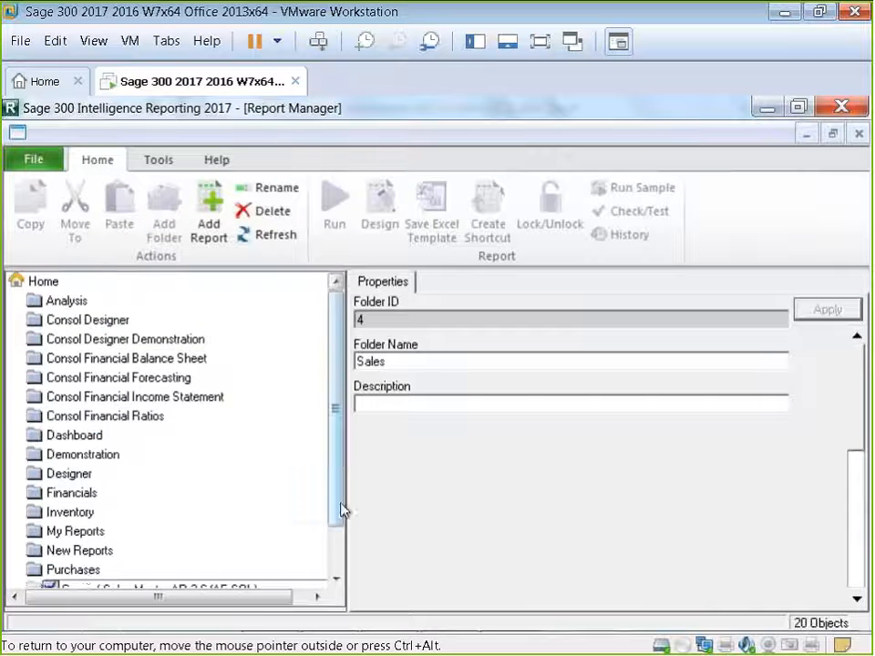
pyautogui.moveTo(342, 512); pyautogui.dragTo(340, 553)
pyautogui.click(217, 538)
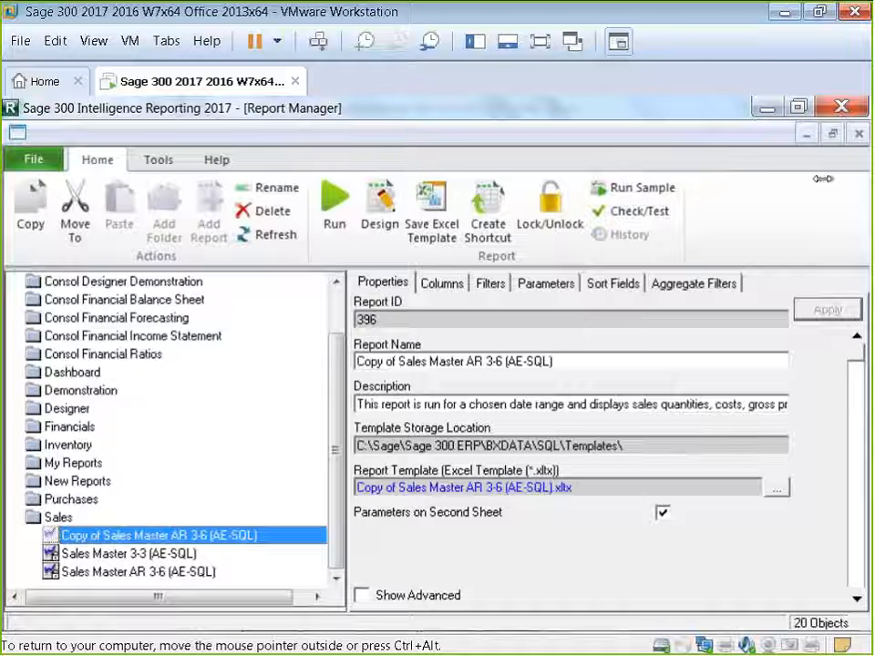
pyautogui.click(808, 135)
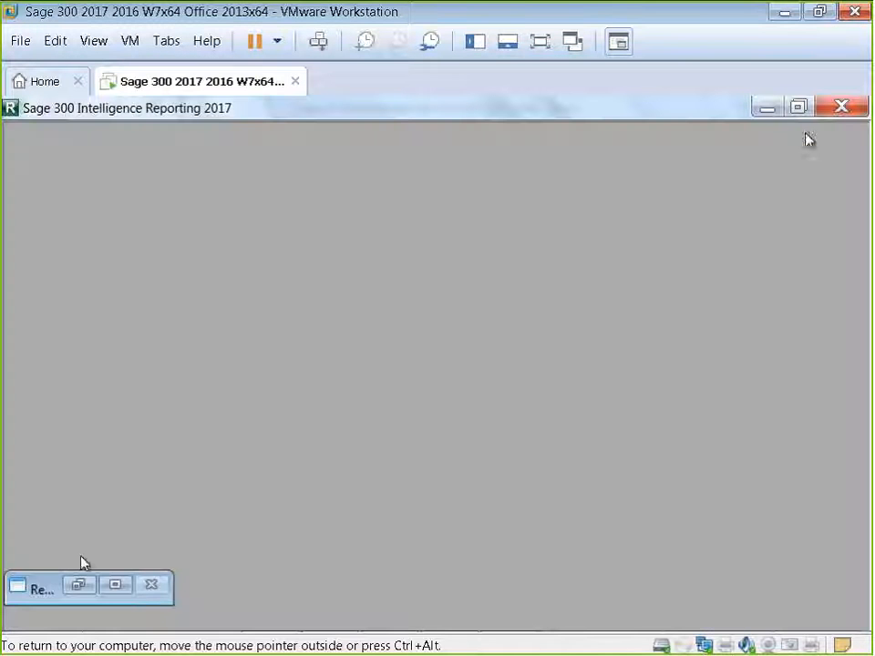
pyautogui.click(115, 585)
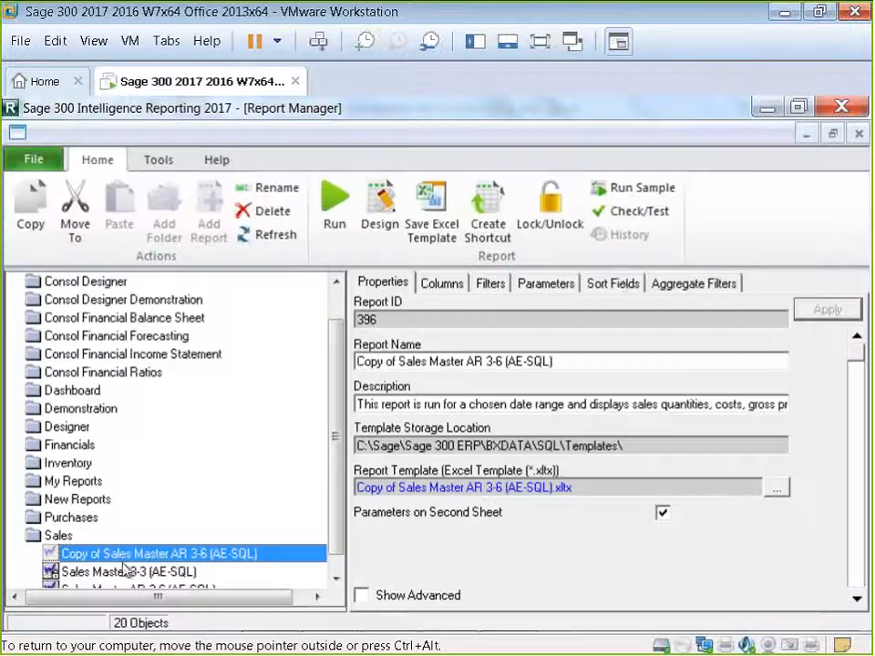
# Step: Minimize Report Manager and Excel and switch to Chrome
pyautogui.click(762, 110)
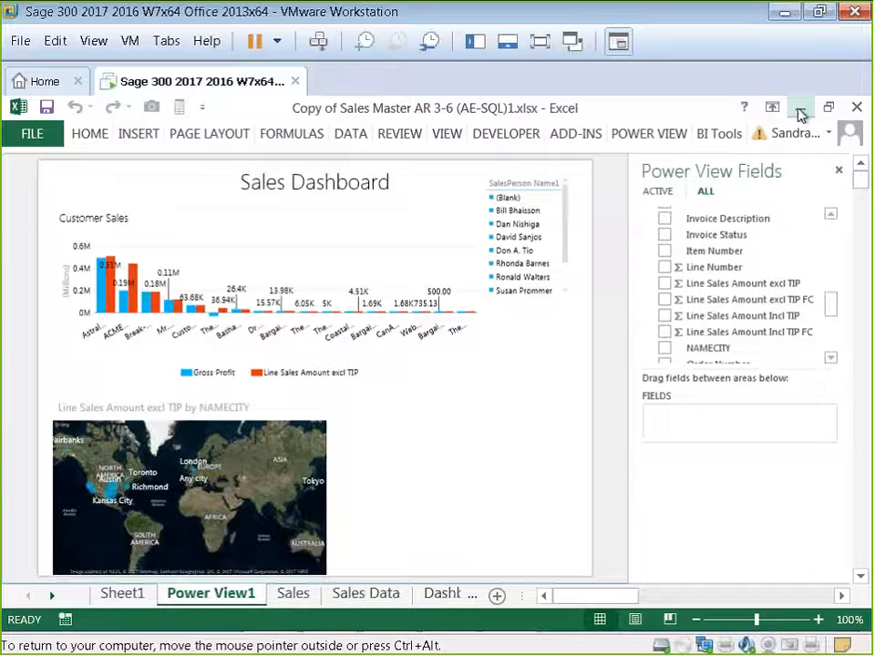
pyautogui.click(798, 113)
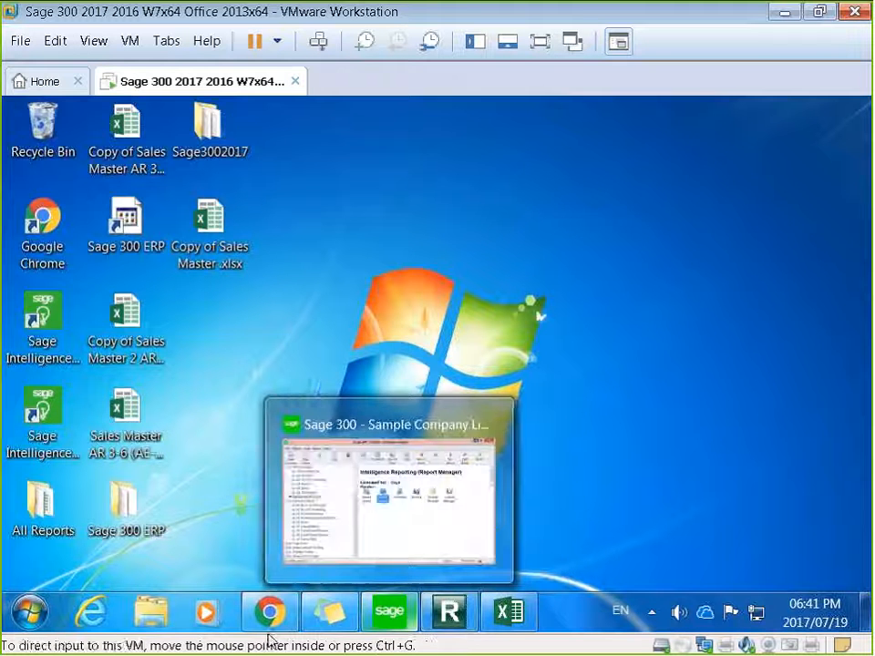
pyautogui.click(271, 620)
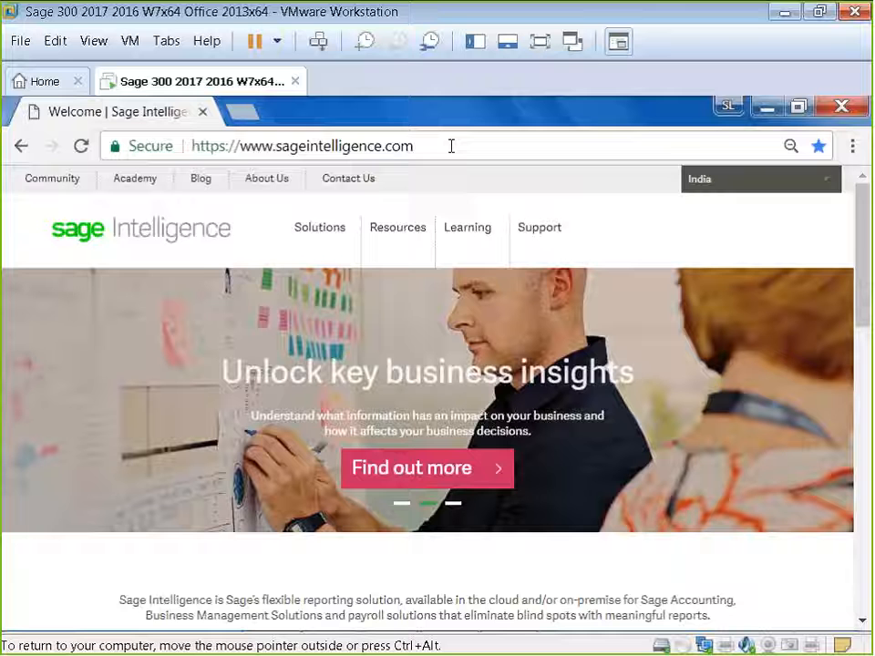
# Step: Open the Tips & Tricks page from the Sage Intelligence site's Resources section and scroll through it
pyautogui.click(451, 146)
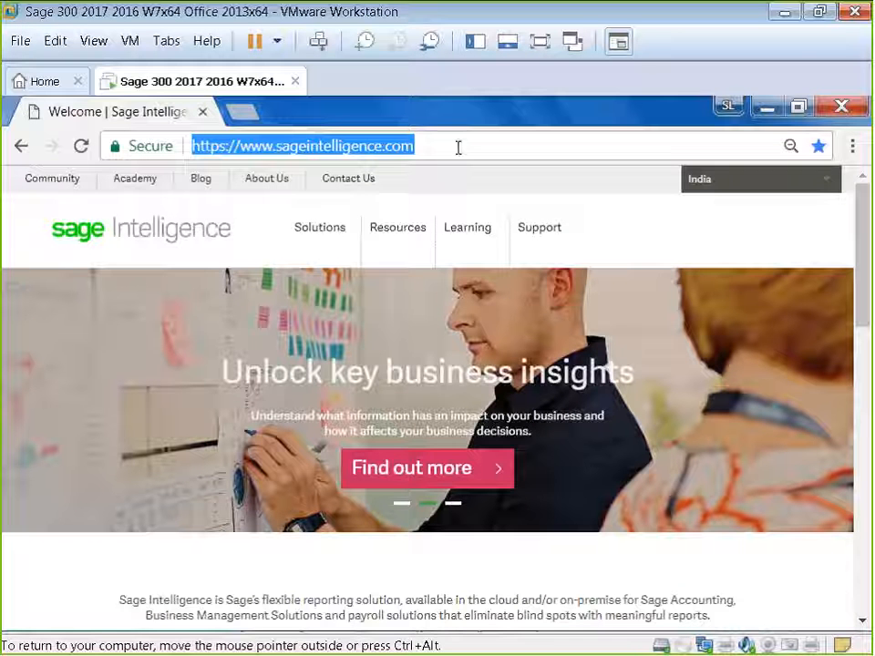
pyautogui.moveTo(407, 234)
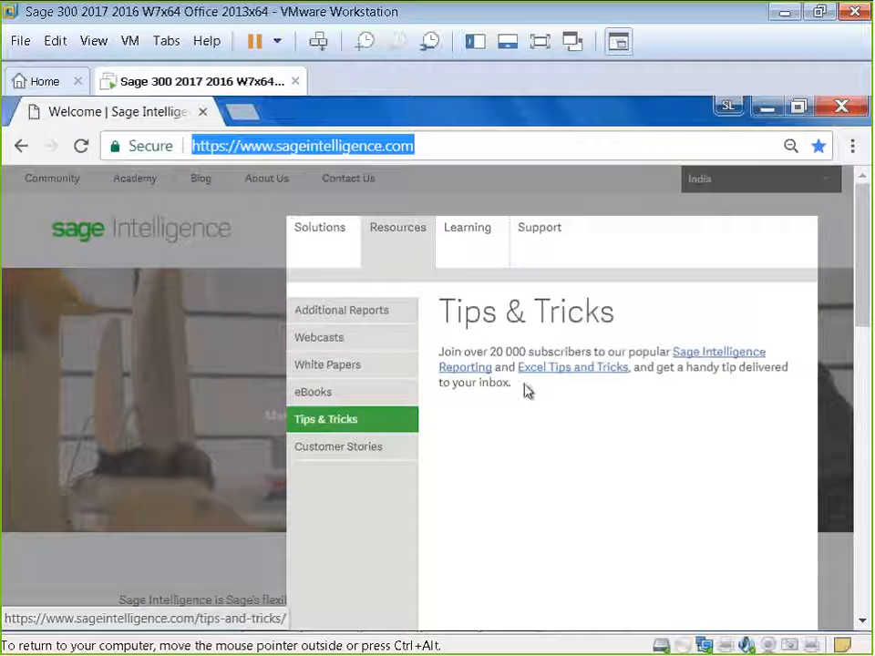
pyautogui.click(363, 430)
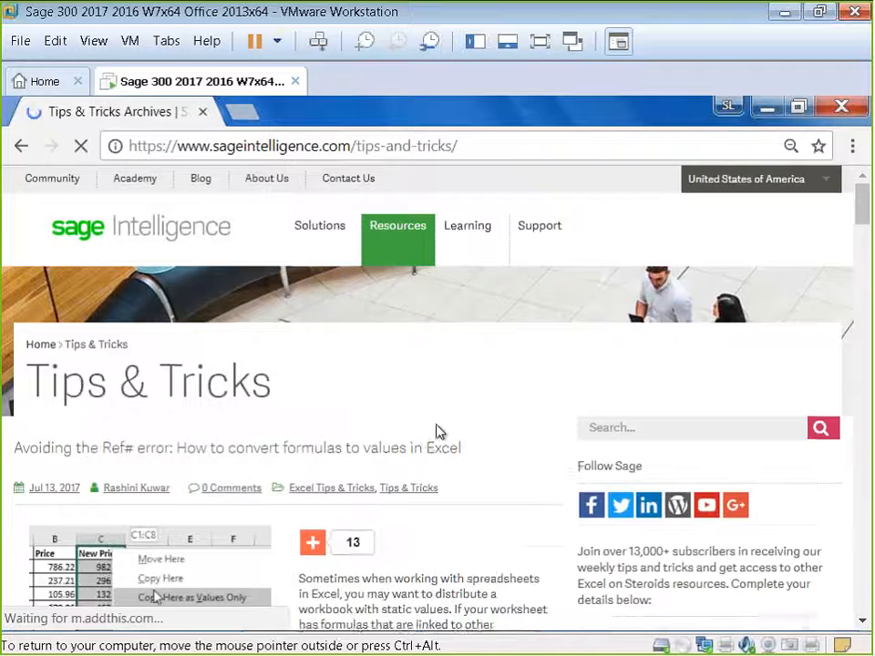
pyautogui.scroll(-1, 438, 430)
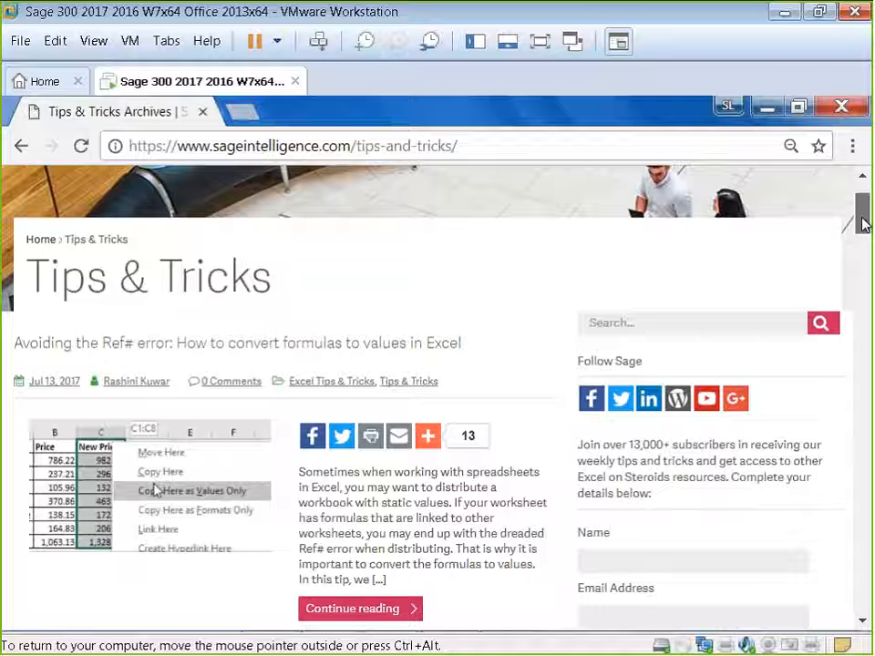
pyautogui.moveTo(863, 223); pyautogui.dragTo(866, 232)
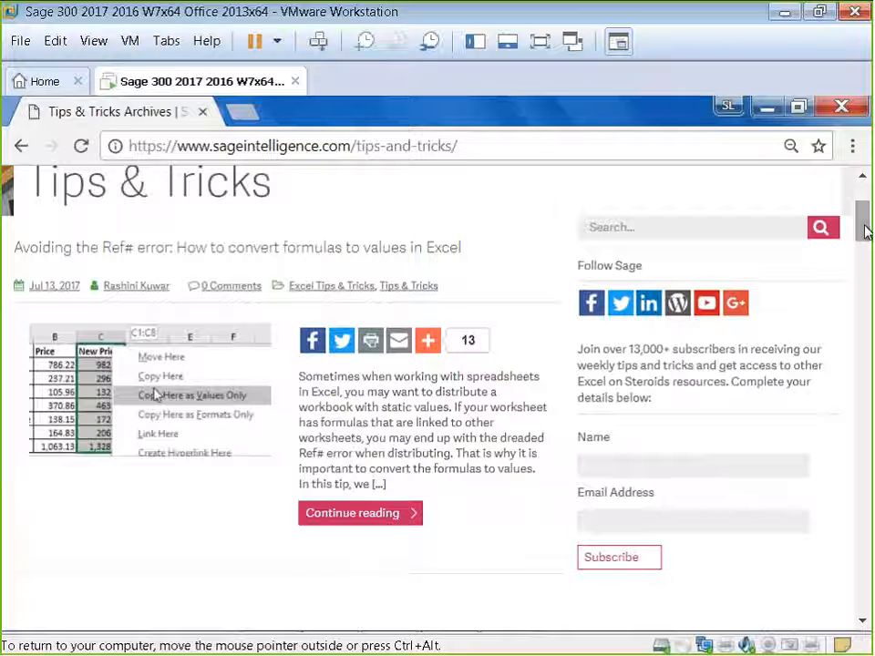
pyautogui.moveTo(867, 233)
pyautogui.mouseDown()
pyautogui.moveTo(865, 322)
pyautogui.moveTo(864, 215)
pyautogui.mouseUp()
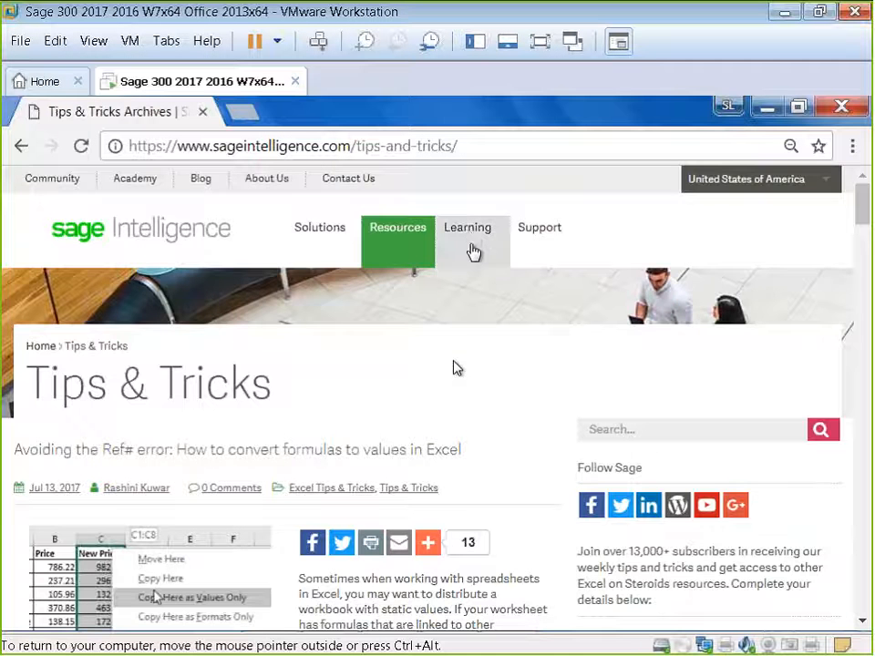
# Step: Open the Learning Portal, browse its Sage software choices, and go back to Tips & Tricks
pyautogui.moveTo(469, 239)
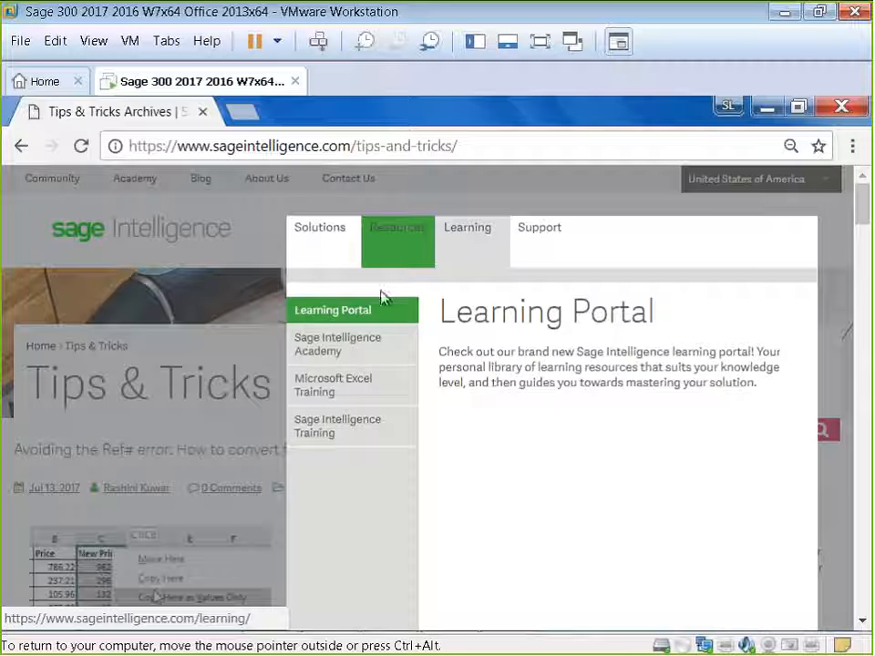
pyautogui.click(364, 312)
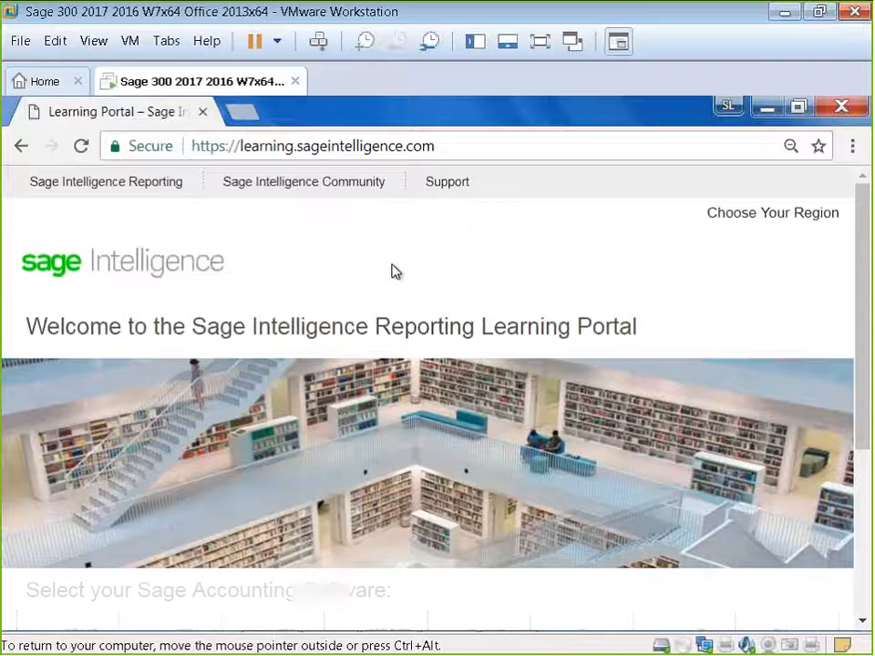
pyautogui.scroll(-2, 373, 405)
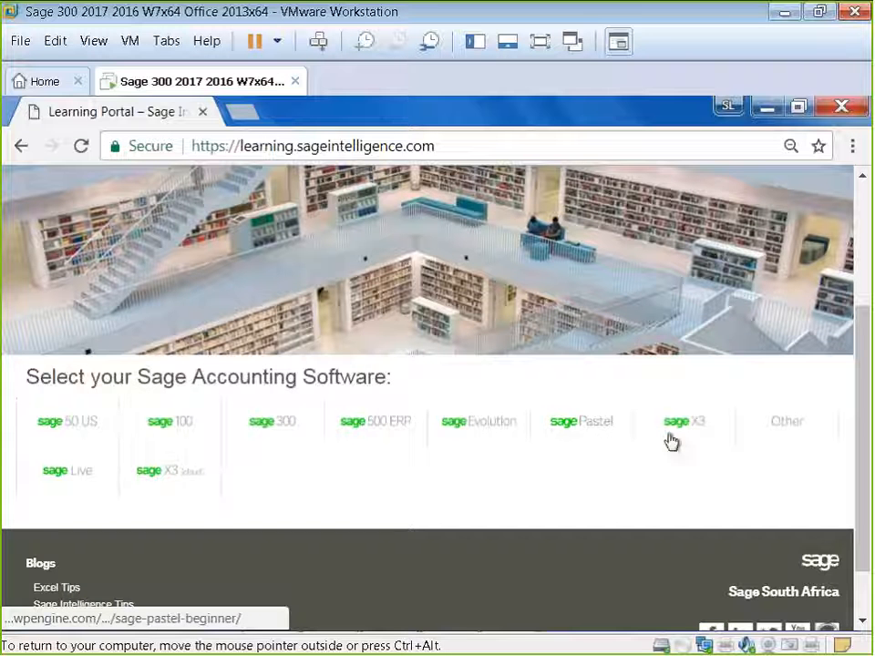
pyautogui.scroll(2, 645, 448)
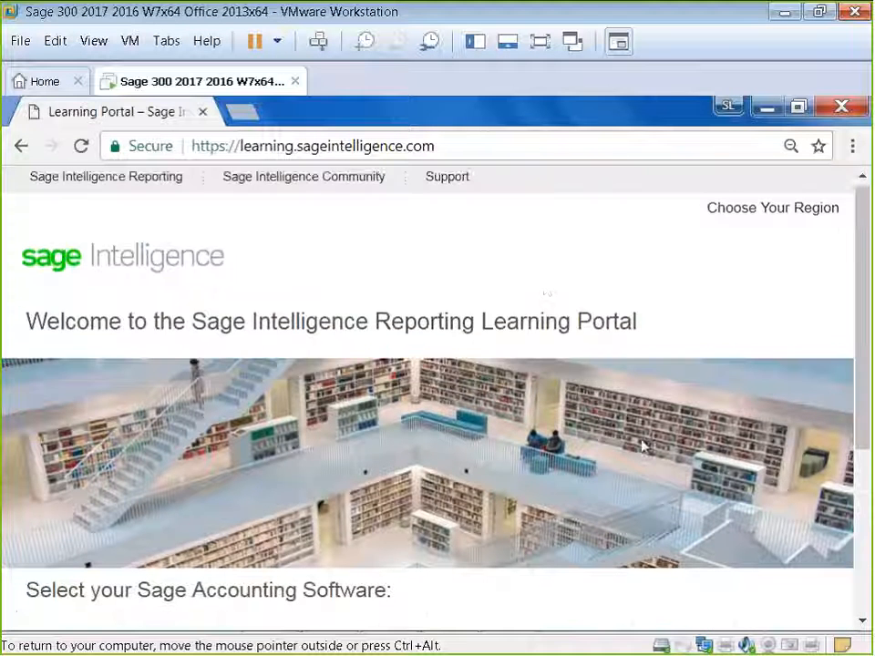
pyautogui.click(21, 147)
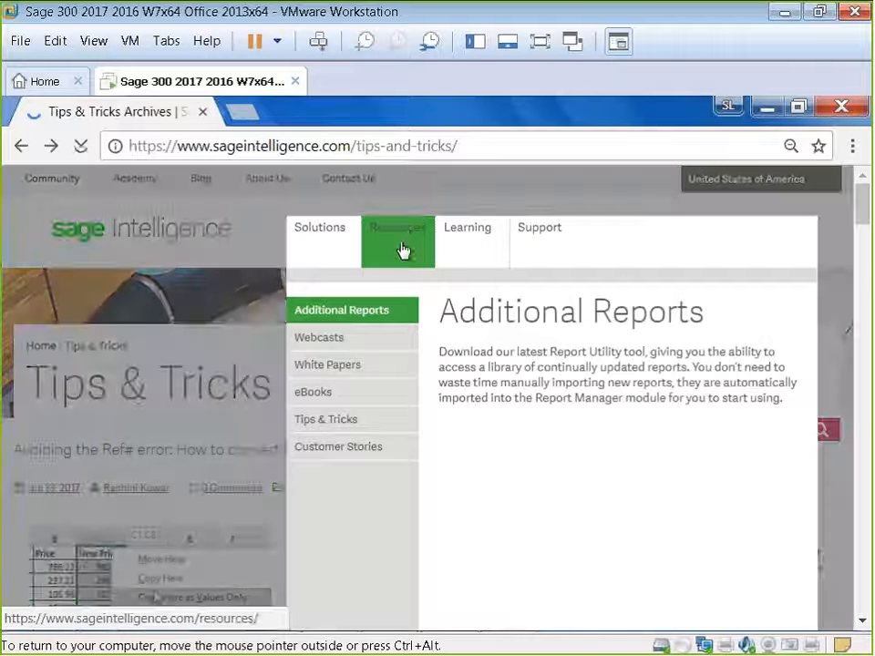
# Step: Open Additional Reports and choose the Sage 100 Intelligence Reporting report library
pyautogui.click(375, 314)
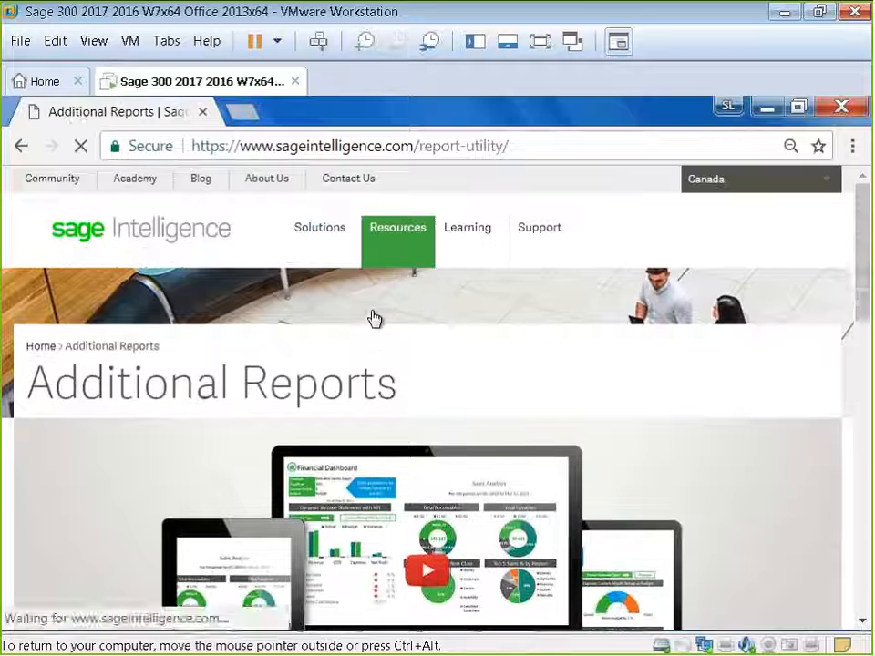
pyautogui.moveTo(861, 289); pyautogui.dragTo(867, 469)
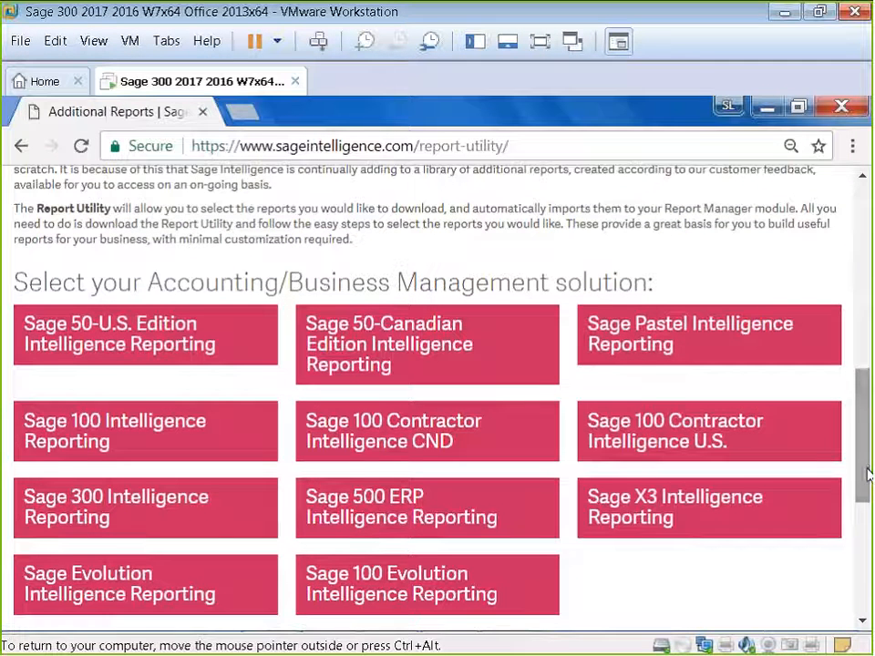
pyautogui.click(400, 470)
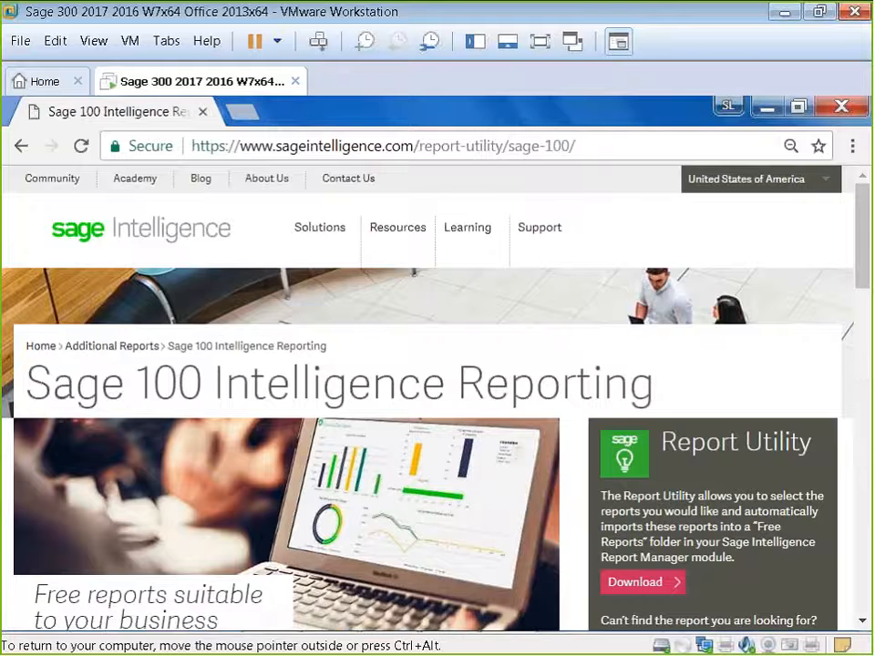
# Step: Expand the Sage 100 (Std & Adv) Sales Reports section and browse the available reports
pyautogui.moveTo(862, 275); pyautogui.dragTo(858, 368)
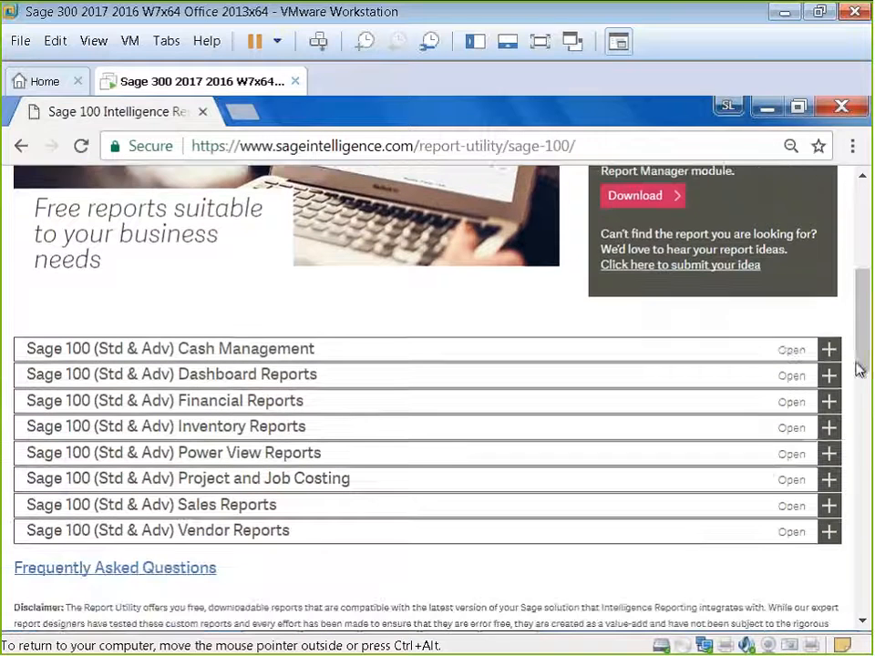
pyautogui.click(788, 509)
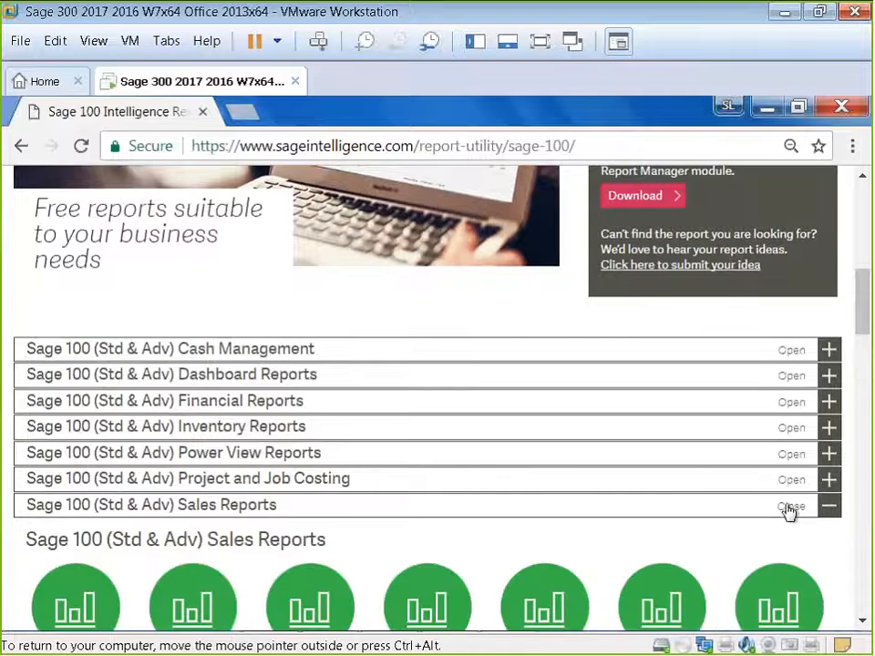
pyautogui.moveTo(862, 318); pyautogui.dragTo(863, 382)
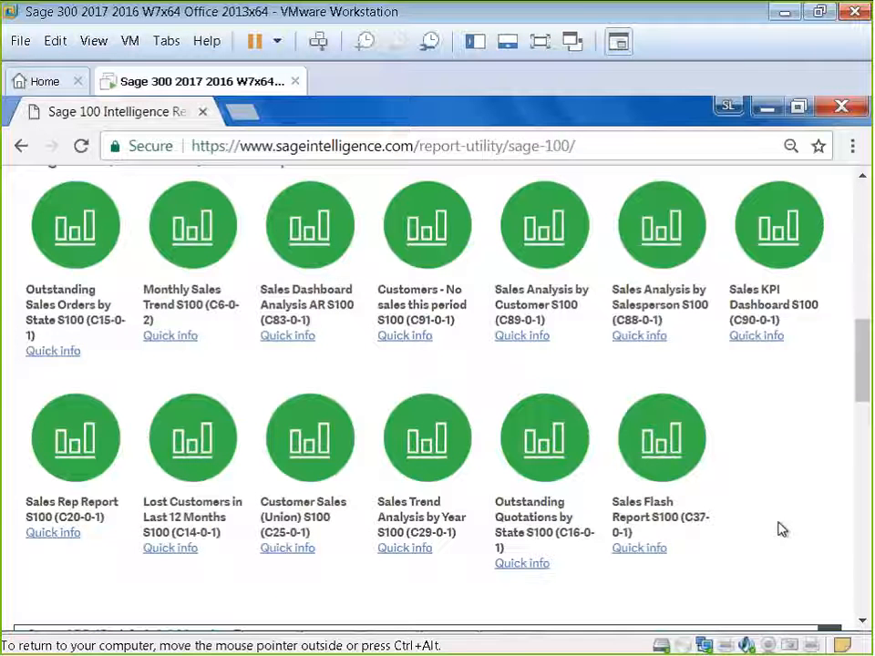
pyautogui.moveTo(864, 392); pyautogui.dragTo(850, 273)
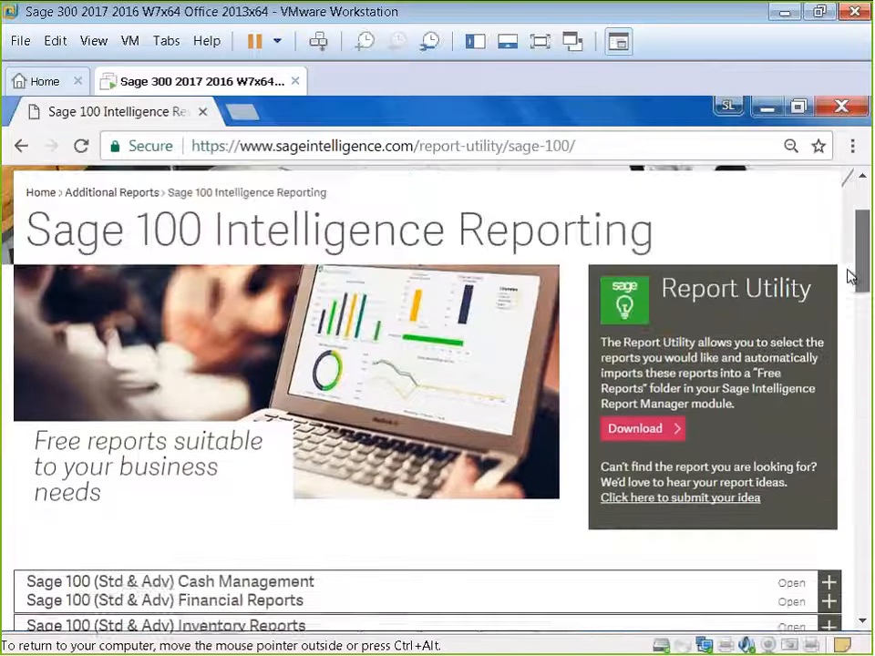